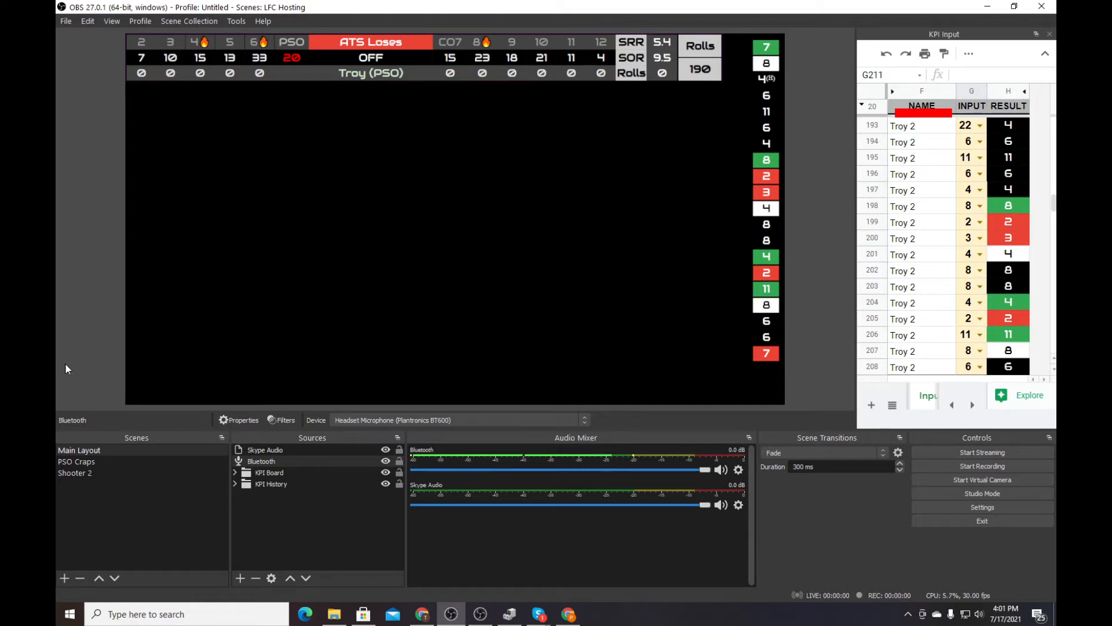
Switch back and forth between the PSO Craps and Shooter 2 scenes to compare their camera views.
{"action": "left_click", "coordinate": [70, 369]}
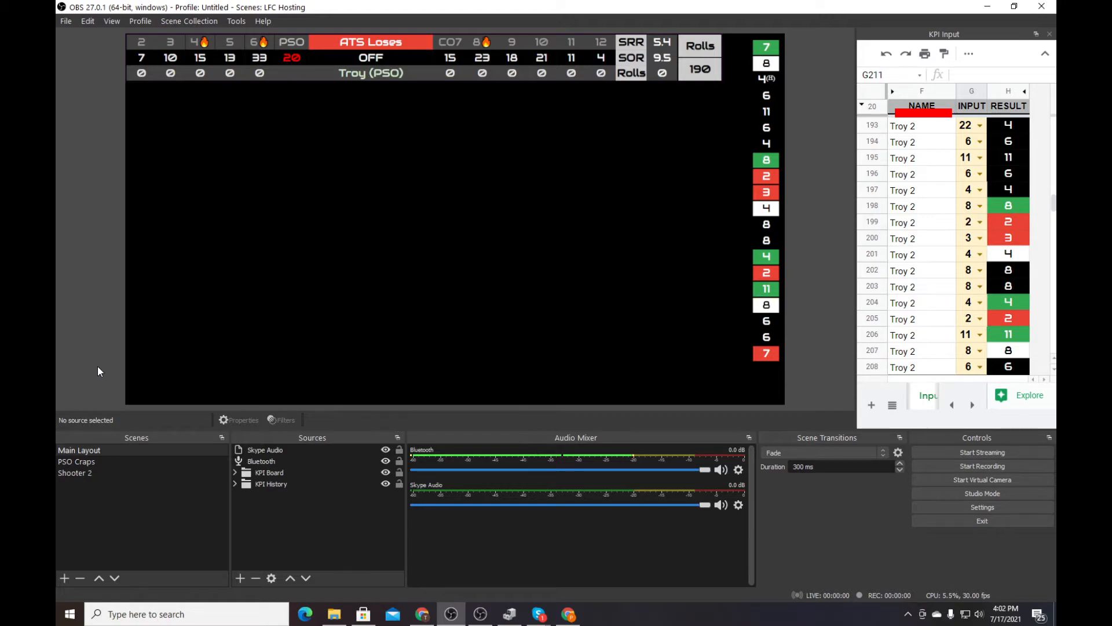
{"action": "key", "text": "Down"}
{"action": "key", "text": "Down"}
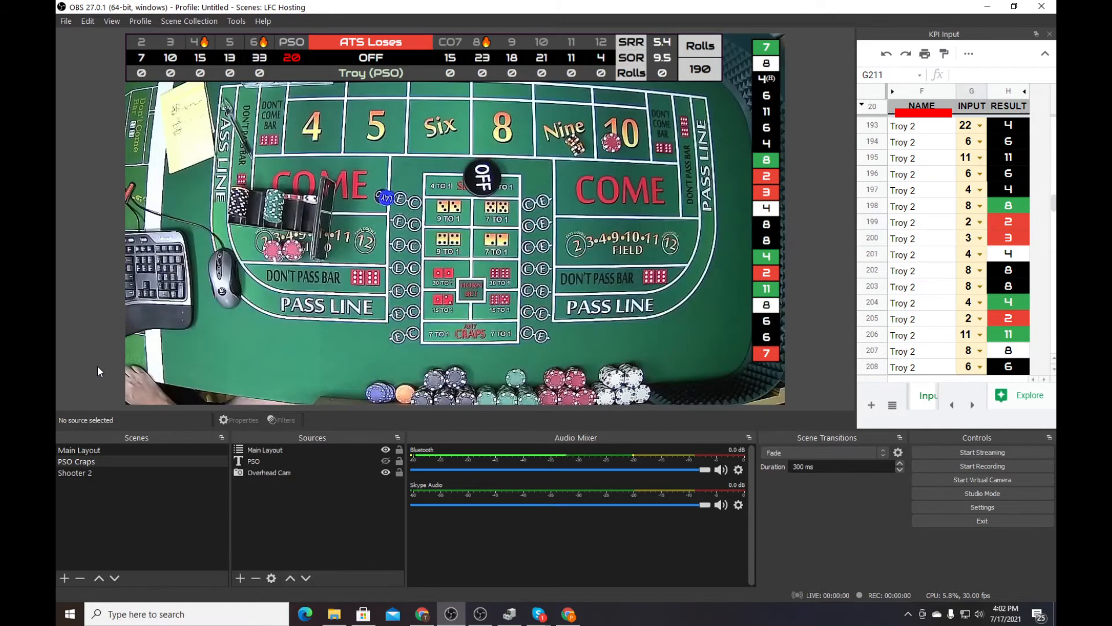
{"action": "key", "text": "Up"}
{"action": "key", "text": "Down"}
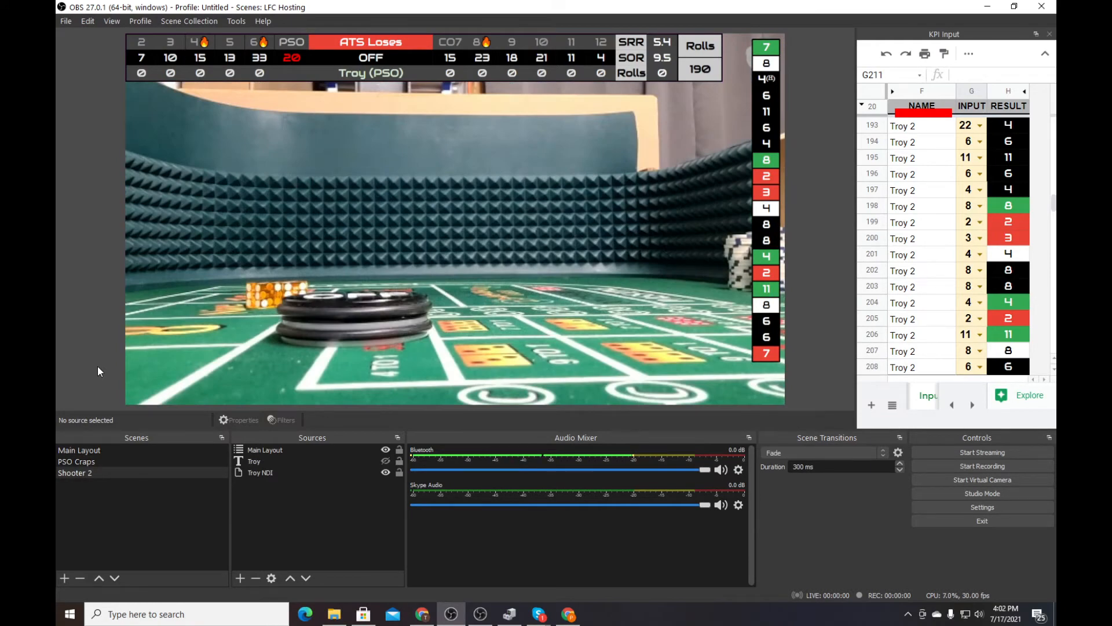
{"action": "key", "text": "Up"}
{"action": "key", "text": "Down"}
{"action": "key", "text": "Up"}
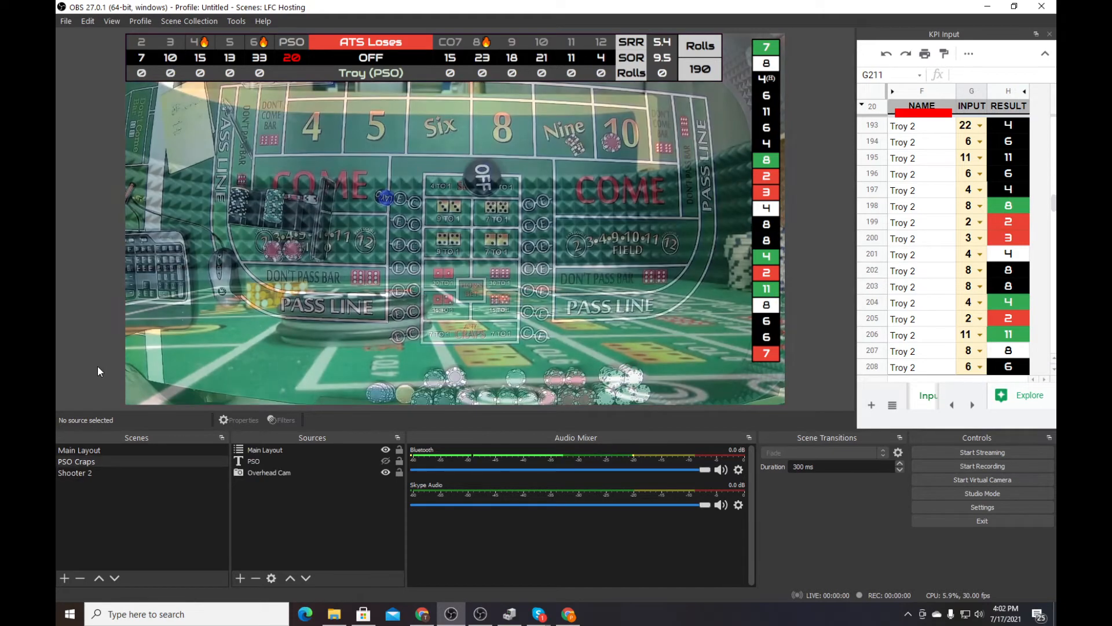
{"action": "key", "text": "Down"}
{"action": "key", "text": "Up"}
{"action": "key", "text": "Down"}
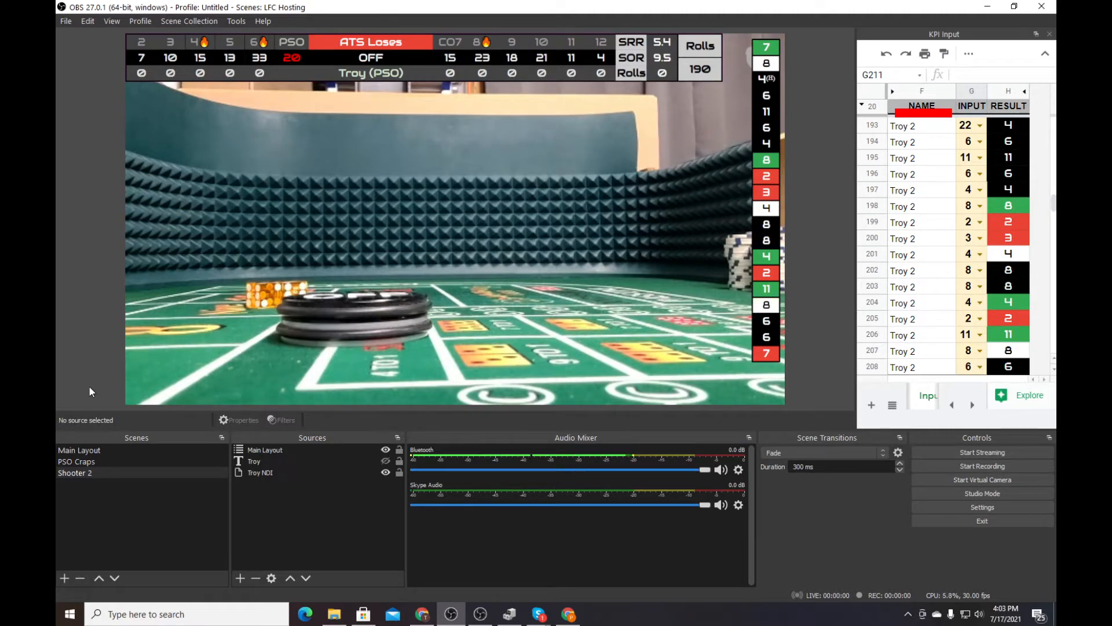
Remove the Shooter 2 and PSO Craps scenes, keeping only the Main Layout scene.
{"action": "left_click", "coordinate": [82, 462]}
{"action": "left_click", "coordinate": [82, 473]}
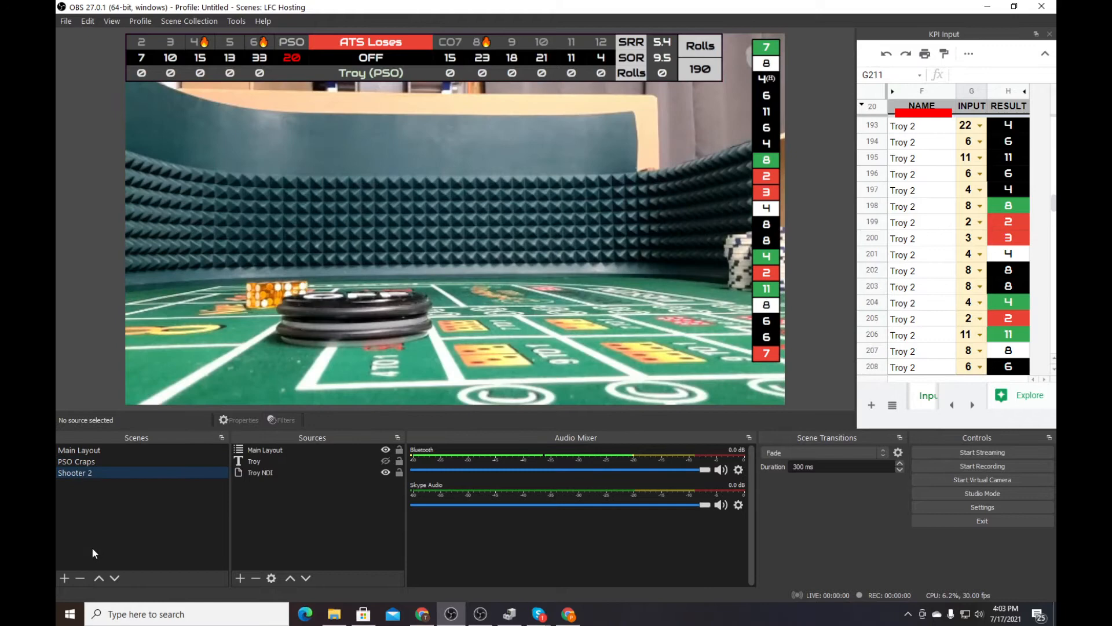
{"action": "left_click", "coordinate": [80, 577]}
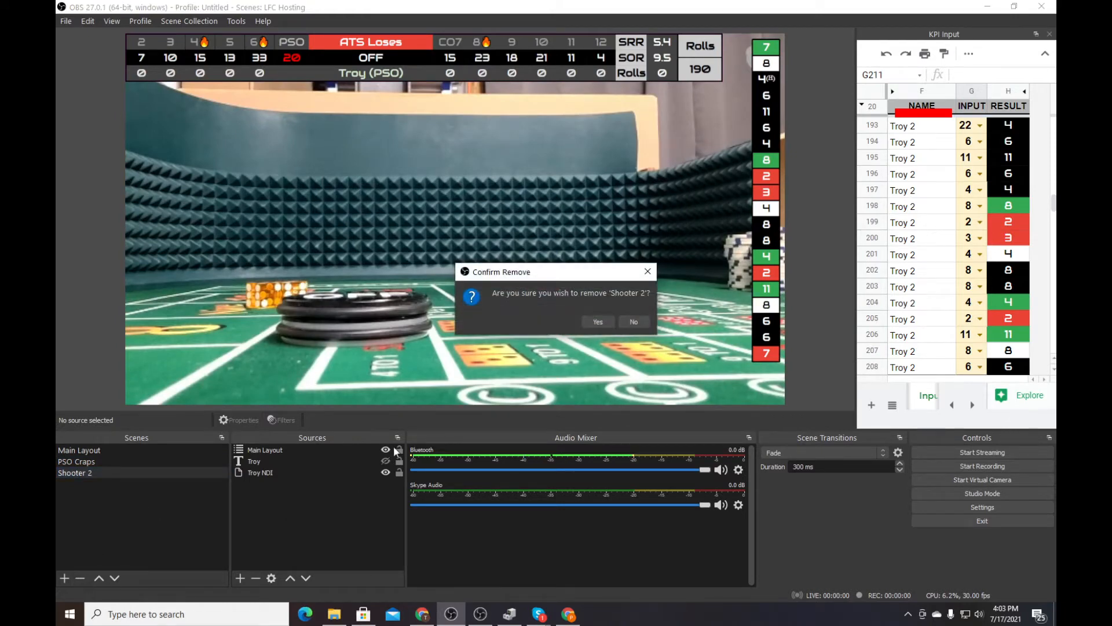
{"action": "left_click", "coordinate": [600, 321]}
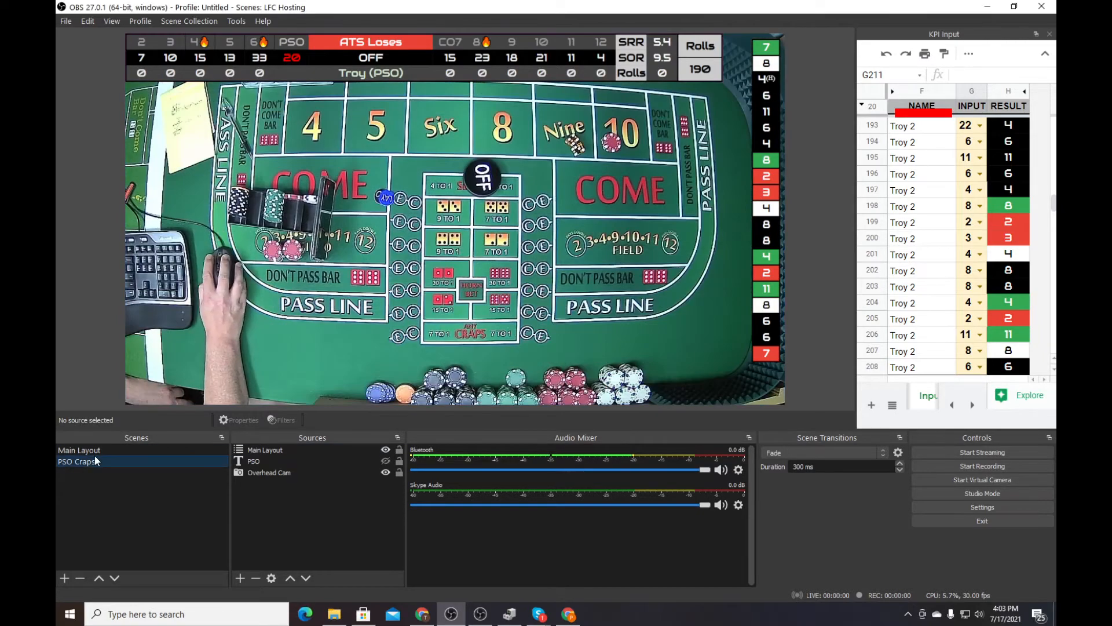
{"action": "left_click", "coordinate": [80, 578]}
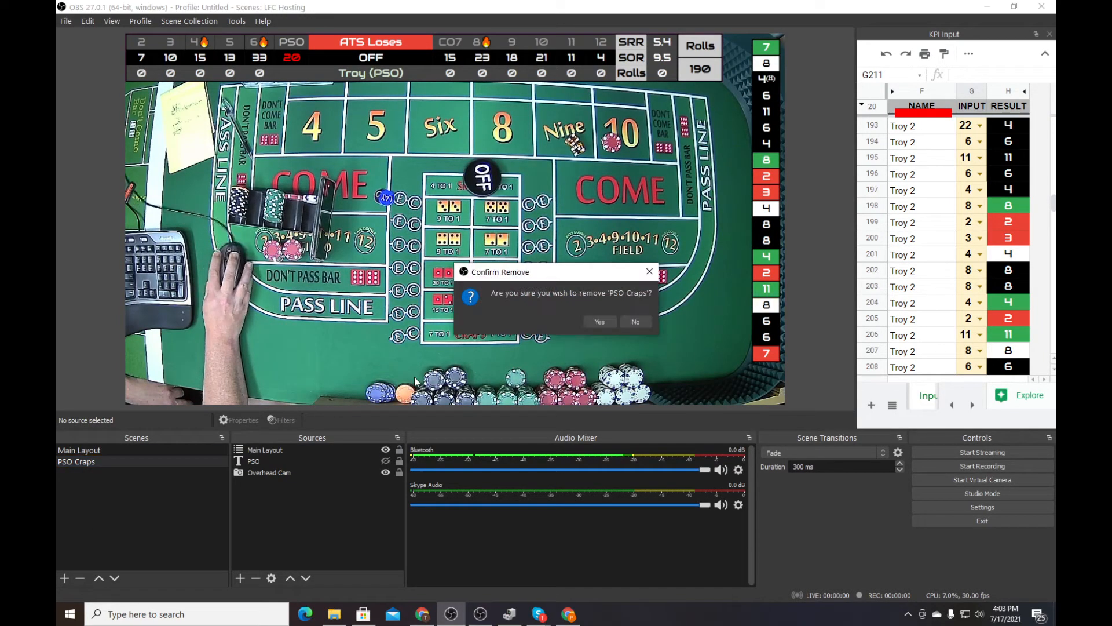
{"action": "left_click", "coordinate": [597, 322]}
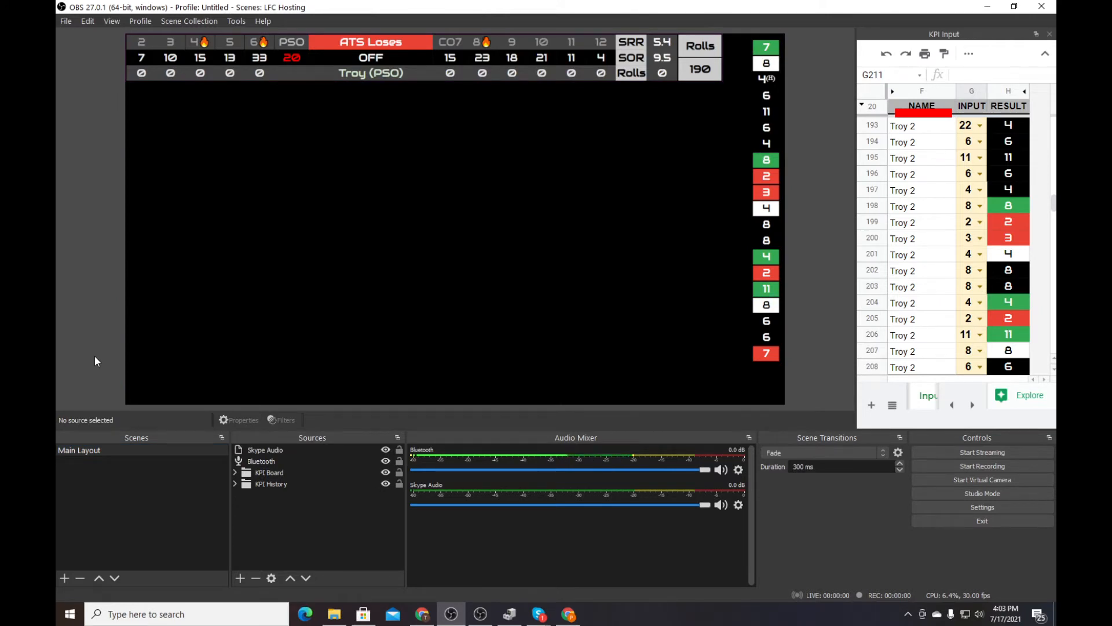
Add two new scenes named Shooter 1 and Shooter 2.
{"action": "left_click", "coordinate": [63, 578]}
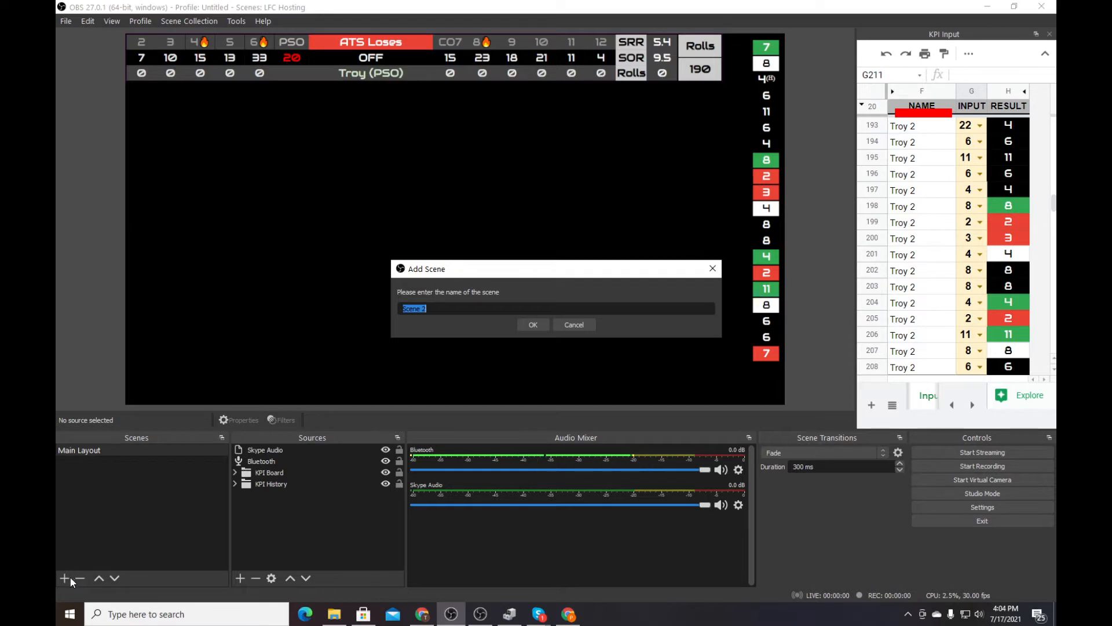
{"action": "type", "text": "Shooter 1"}
{"action": "key", "text": "Return"}
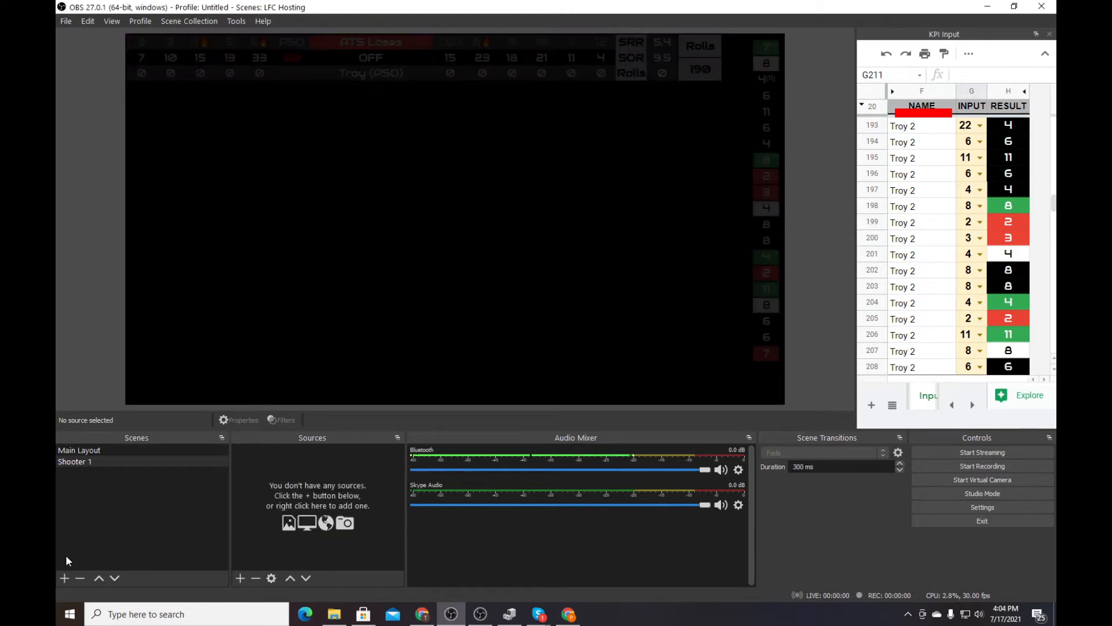
{"action": "left_click", "coordinate": [64, 577]}
{"action": "type", "text": "S"}
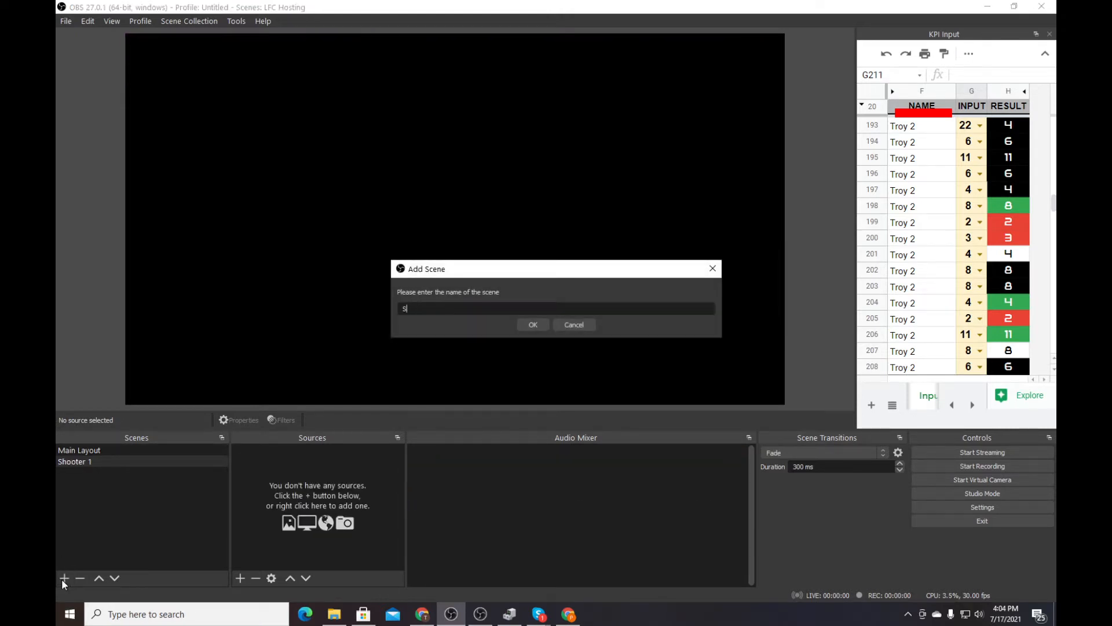
{"action": "type", "text": "hooter 2"}
{"action": "key", "text": "Return"}
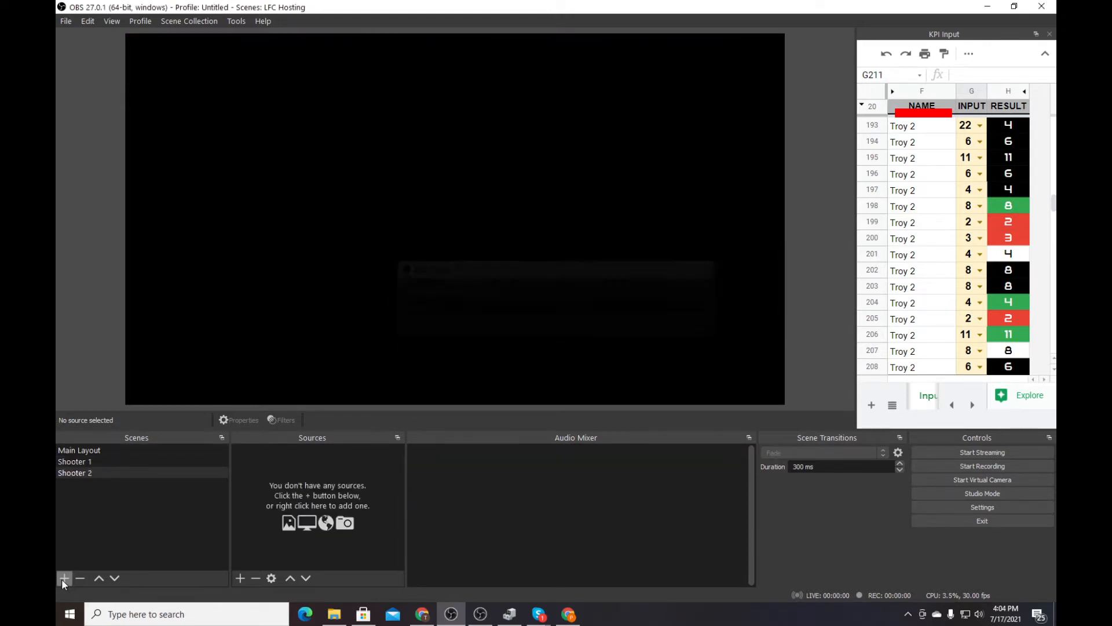
Add two more scenes named Shooter 3 and Shooter 4.
{"action": "left_click", "coordinate": [64, 577]}
{"action": "type", "text": "S"}
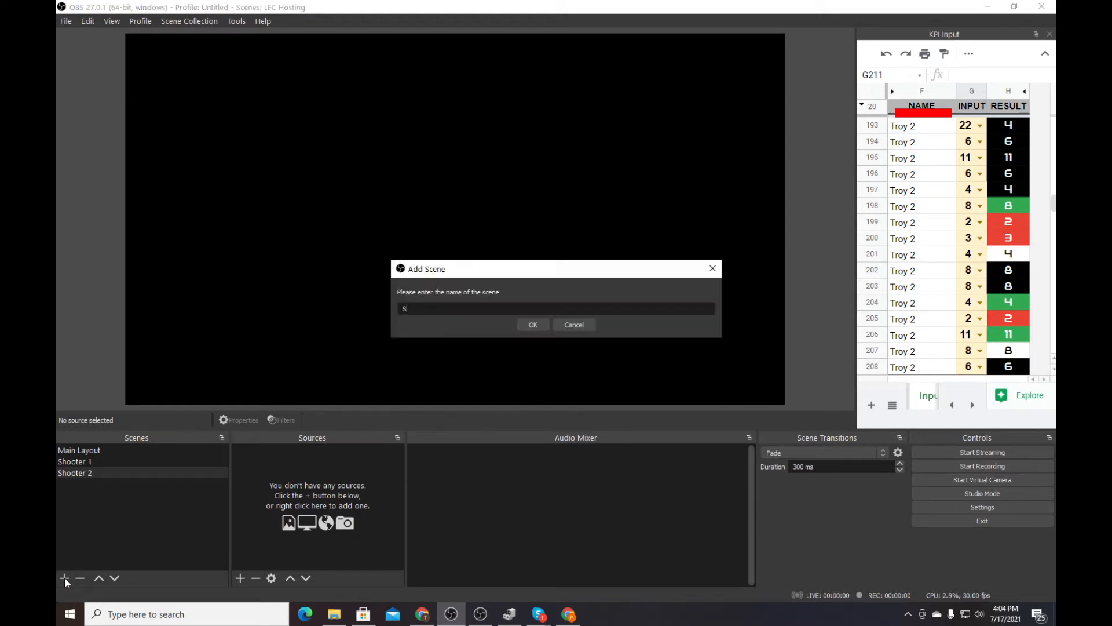
{"action": "type", "text": "hooter 3"}
{"action": "key", "text": "Return"}
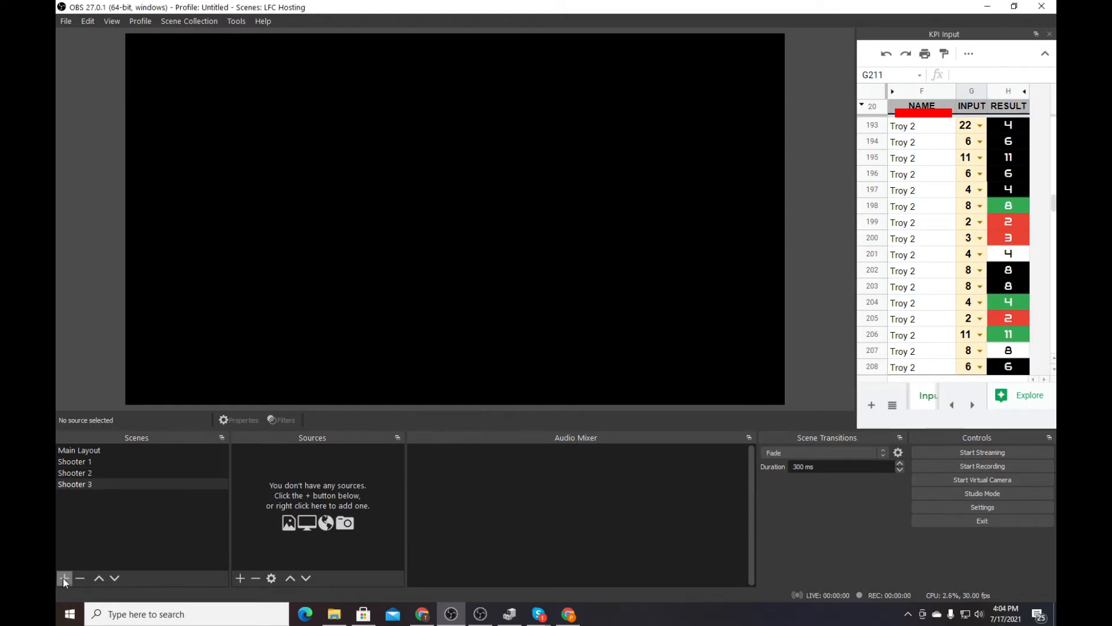
{"action": "left_click", "coordinate": [65, 578]}
{"action": "type", "text": "Sh"}
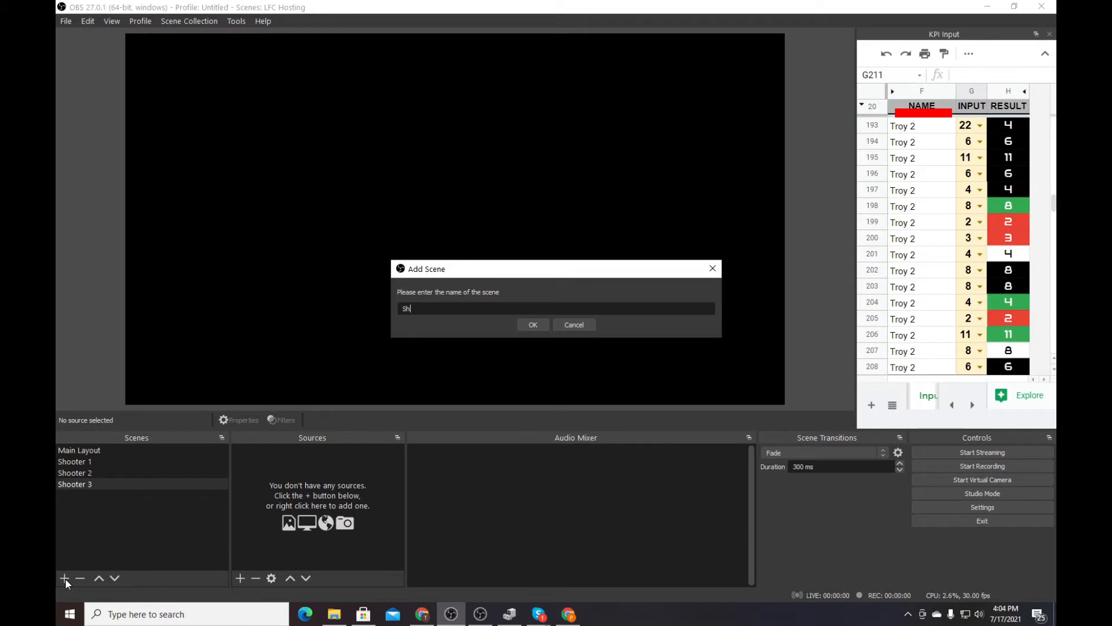
{"action": "type", "text": "ooter 4"}
{"action": "key", "text": "Return"}
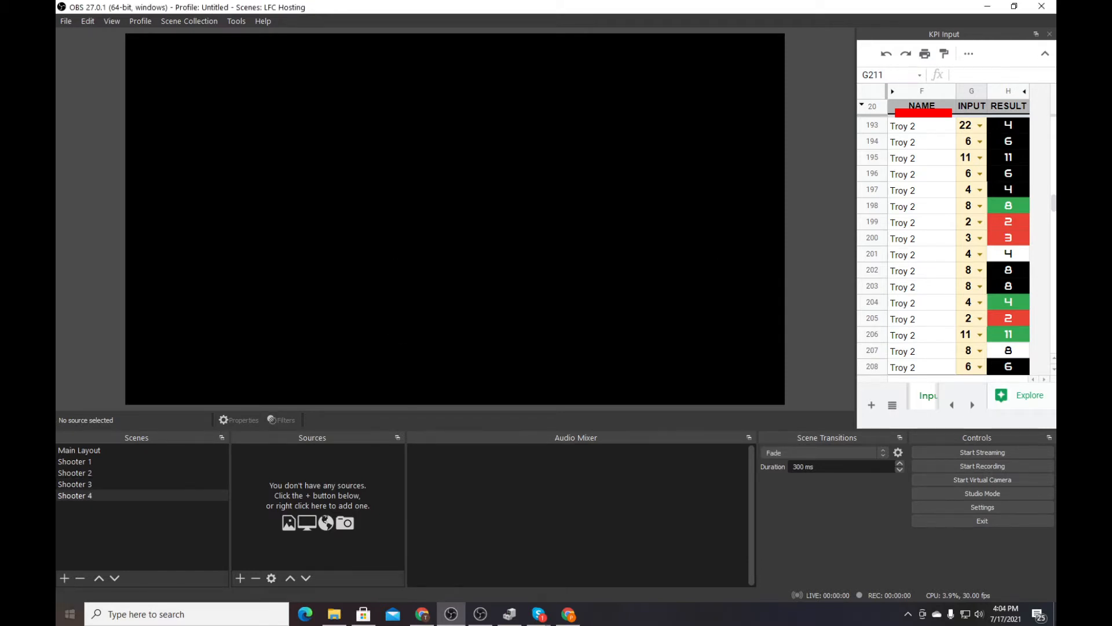
Add a scene named Shooter 5 and enlarge the area below the preview to fit a longer scene list.
{"action": "left_click", "coordinate": [62, 573]}
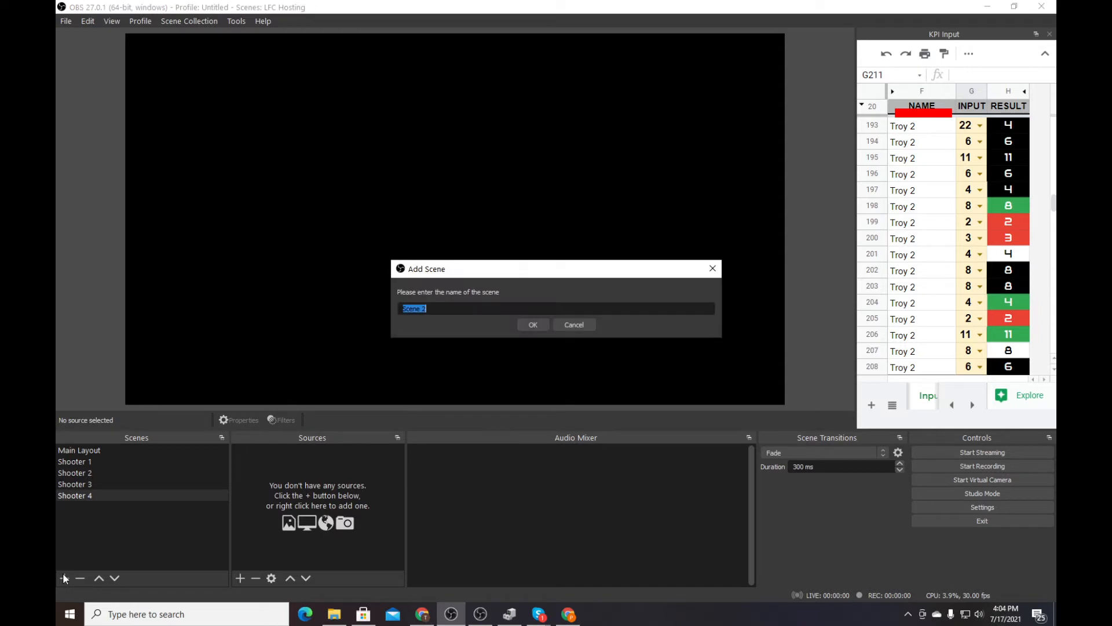
{"action": "type", "text": "Shooter 5"}
{"action": "key", "text": "Return"}
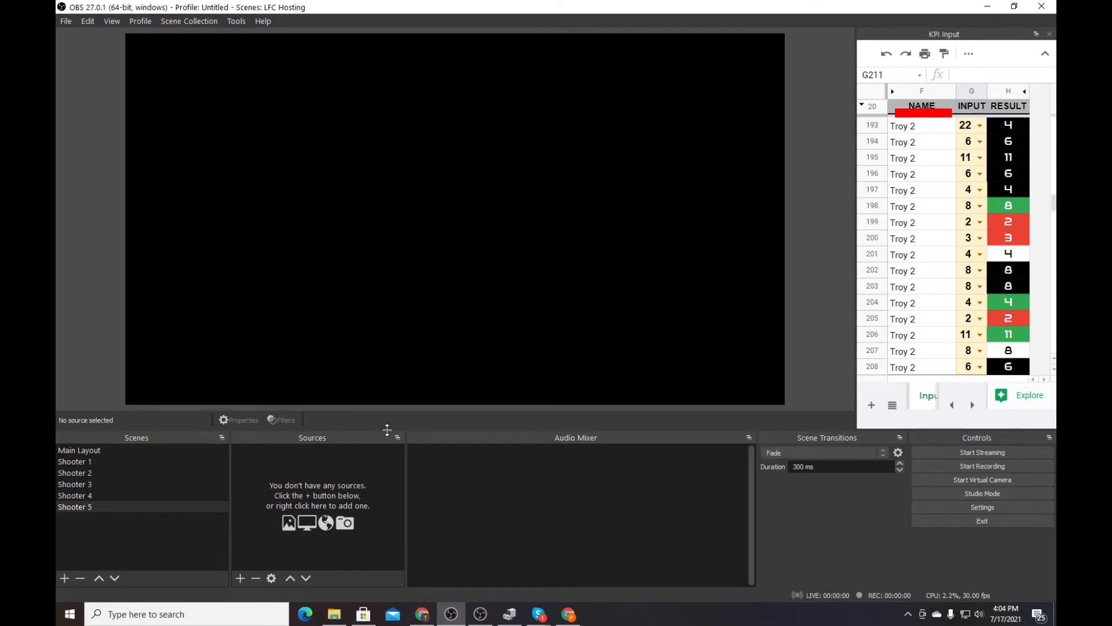
{"action": "left_click_drag", "start_coordinate": [387, 429], "coordinate": [123, 480]}
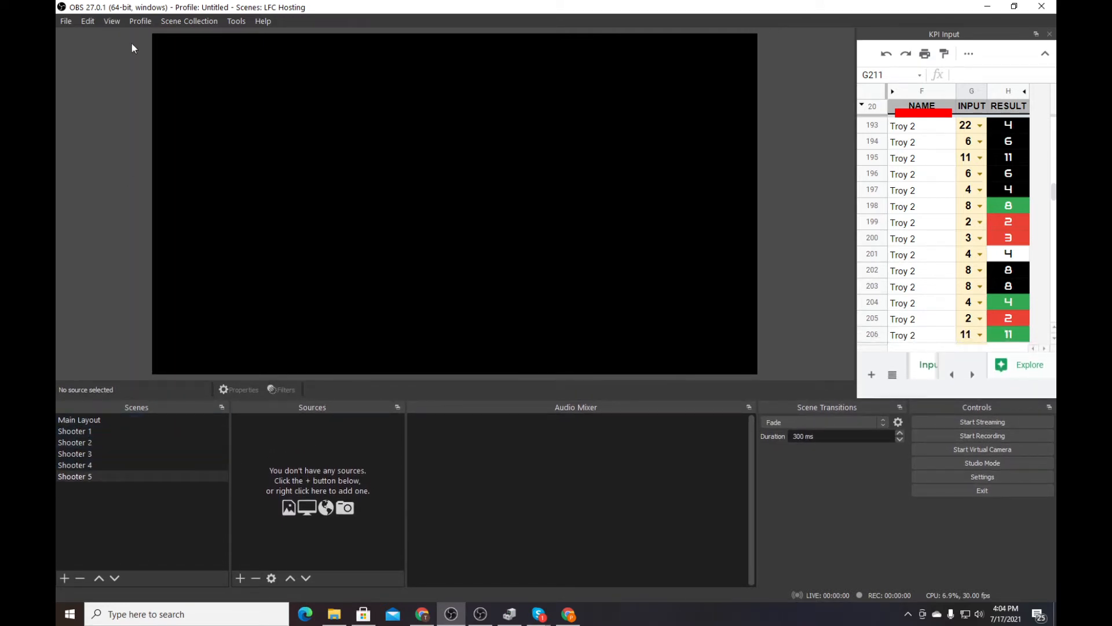
Open the hotkey settings and filter the entries by "scene".
{"action": "left_click", "coordinate": [65, 22]}
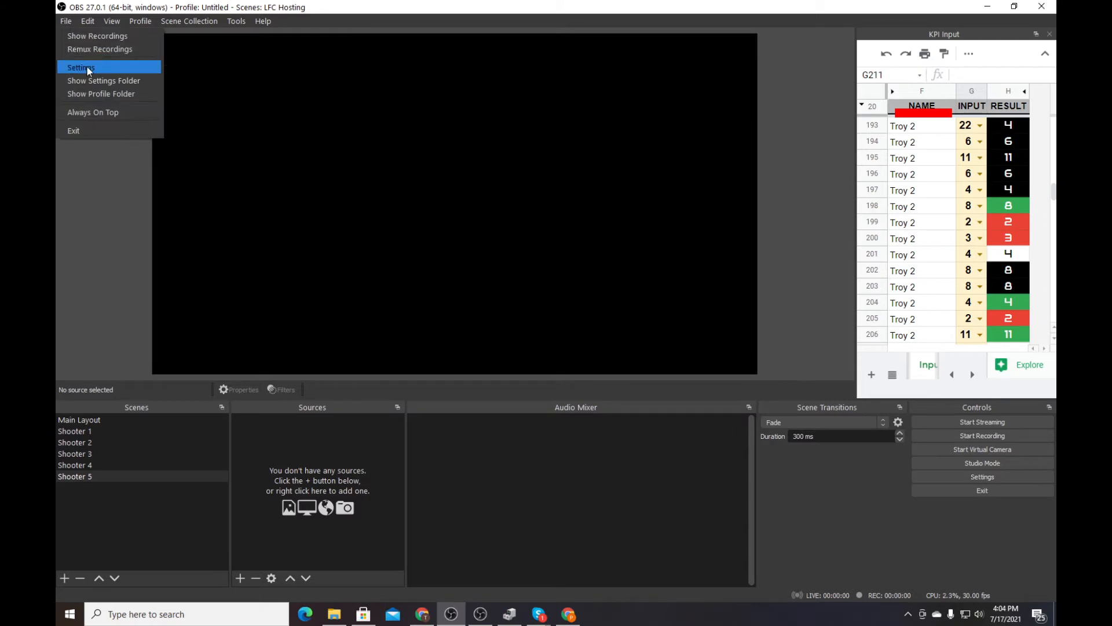
{"action": "left_click", "coordinate": [139, 179]}
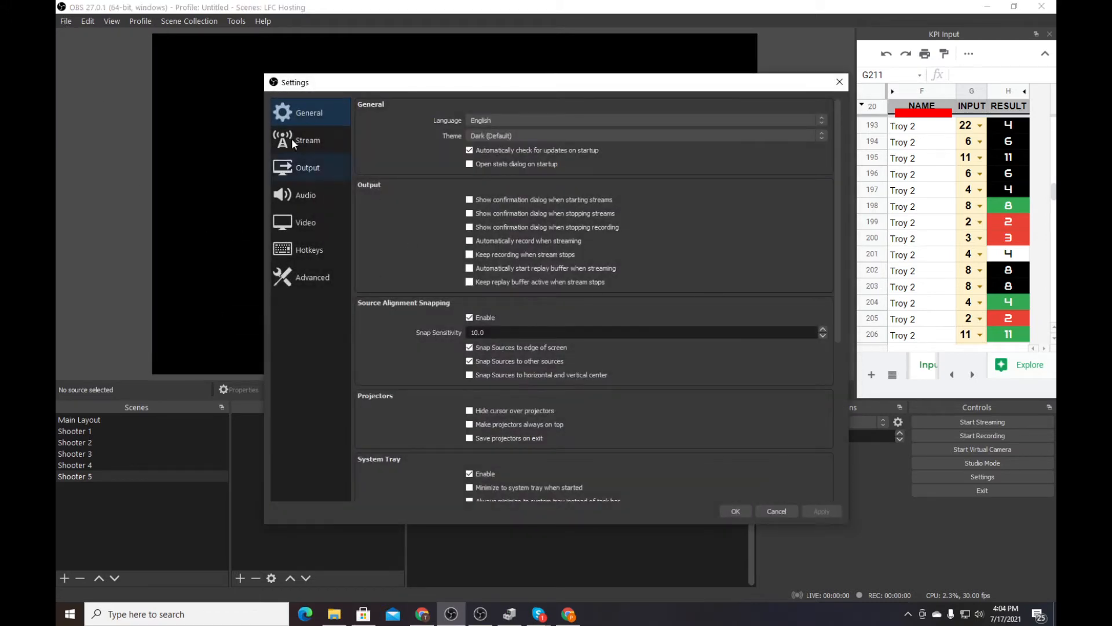
{"action": "left_click", "coordinate": [301, 253]}
{"action": "left_click", "coordinate": [410, 116]}
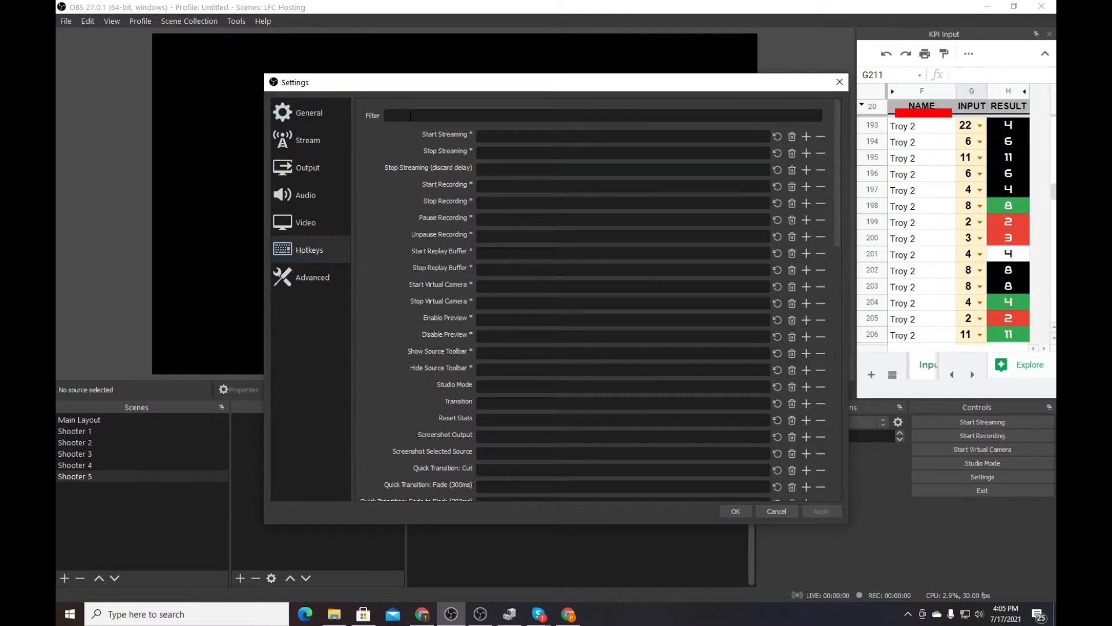
{"action": "type", "text": "scene"}
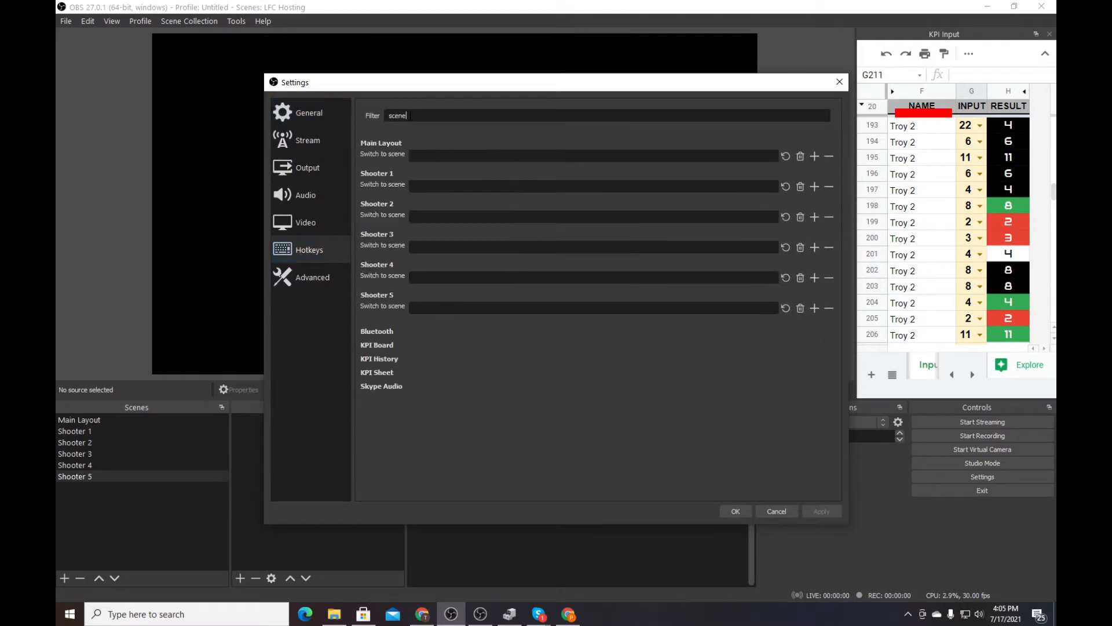
Assign Alt + Num 1 through Alt + Num 5 as the switch-to-scene hotkeys for Shooter 1 through Shooter 5 and save the settings.
{"action": "left_click", "coordinate": [429, 186]}
{"action": "key", "text": "alt+KP_1"}
{"action": "left_click", "coordinate": [444, 217]}
{"action": "key", "text": "alt+KP_2"}
{"action": "left_click", "coordinate": [440, 248]}
{"action": "key", "text": "alt+KP_3"}
{"action": "left_click", "coordinate": [442, 276]}
{"action": "key", "text": "alt+KP_4"}
{"action": "key", "text": "alt+KP_5"}
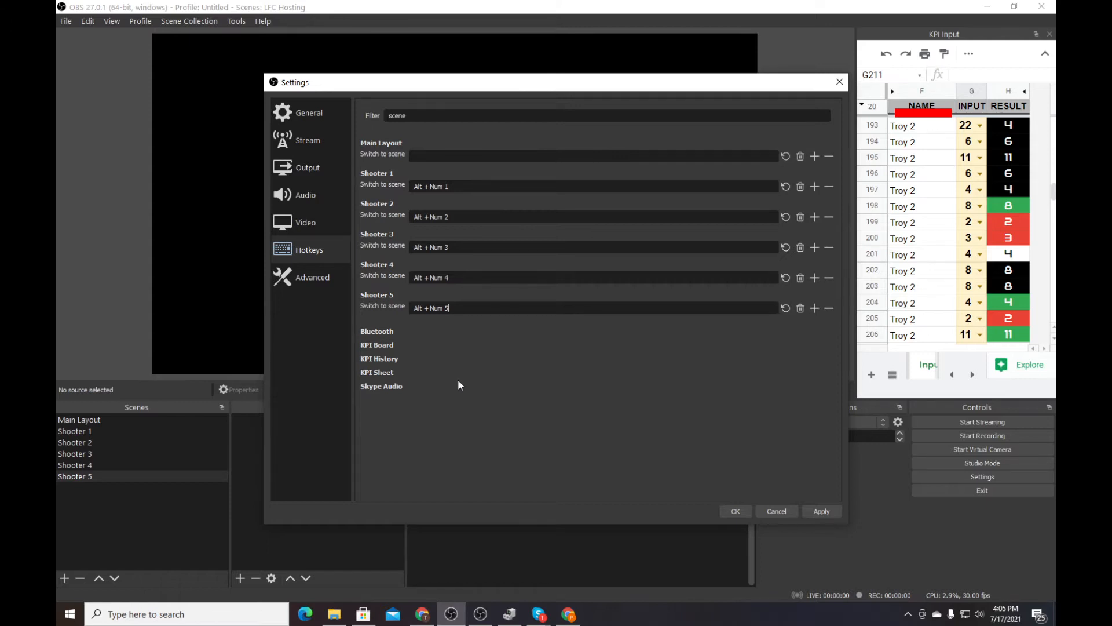
{"action": "left_click", "coordinate": [828, 512]}
{"action": "left_click", "coordinate": [736, 511]}
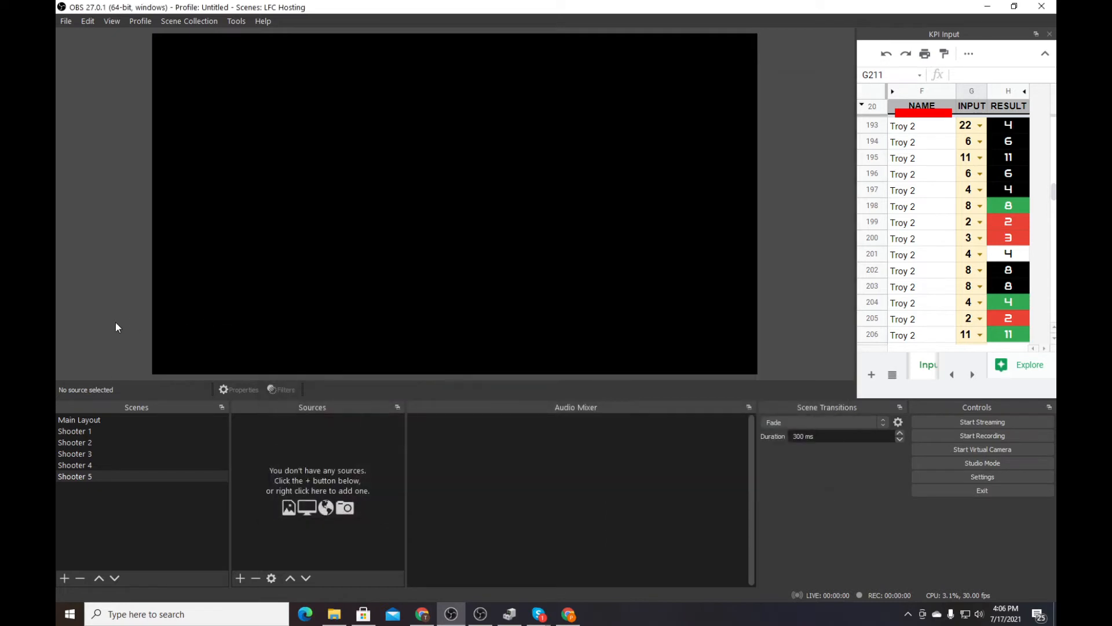
Test the new scene hotkeys by switching through Shooter 1 to Shooter 5 twice.
{"action": "key", "text": "1"}
{"action": "key", "text": "2"}
{"action": "key", "text": "3"}
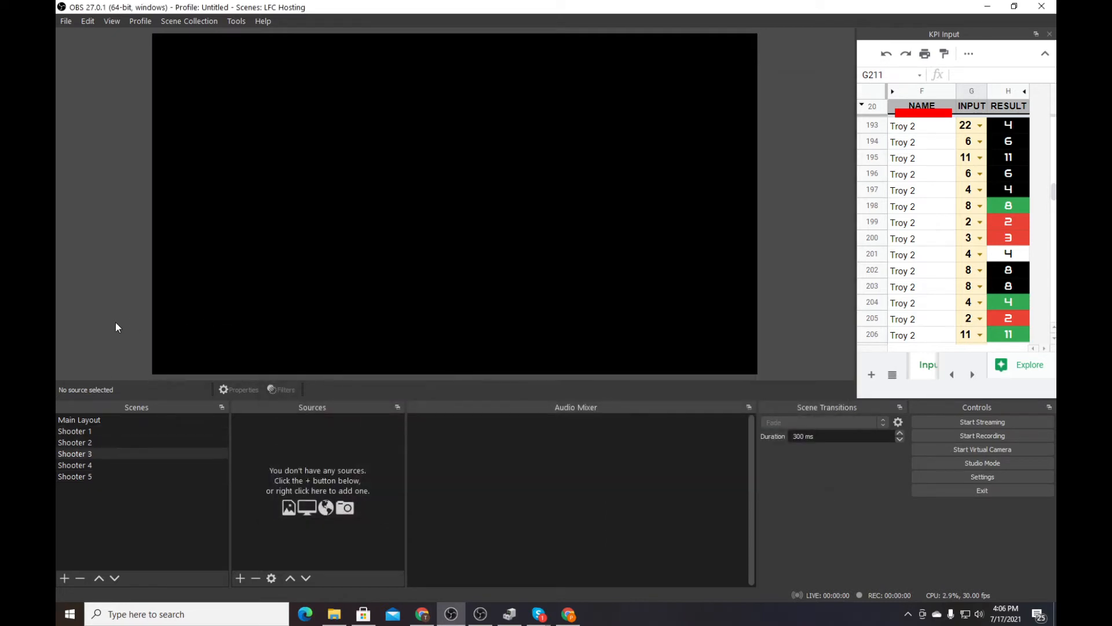
{"action": "key", "text": "4"}
{"action": "key", "text": "5"}
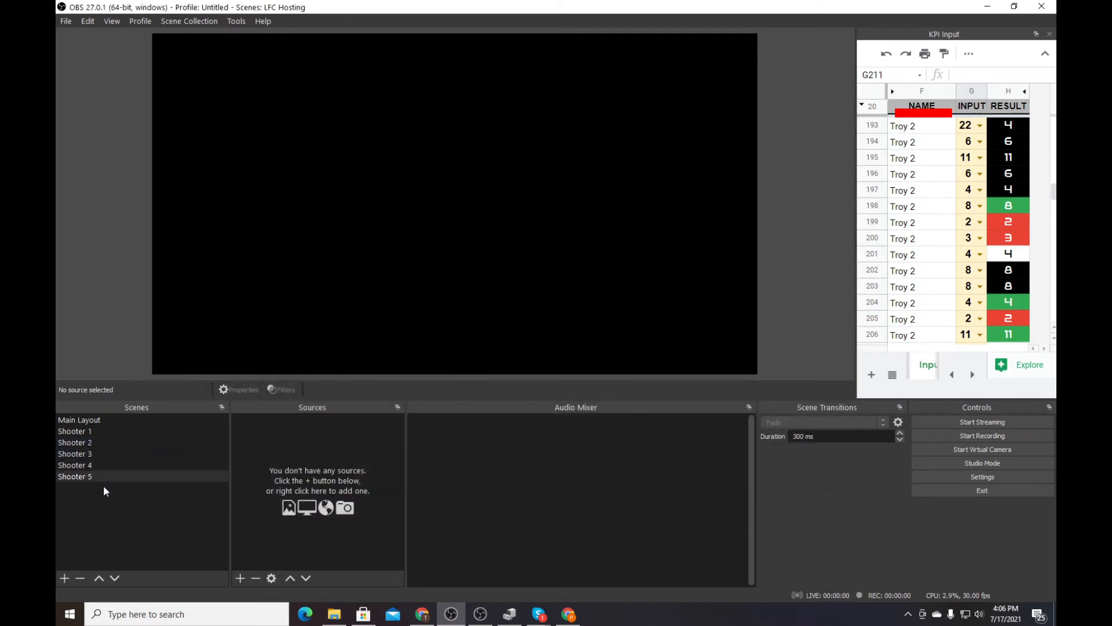
{"action": "key", "text": "1"}
{"action": "key", "text": "2"}
{"action": "key", "text": "3"}
{"action": "key", "text": "4"}
{"action": "key", "text": "5"}
Add a Skype scene titled with the first caller's name and another scene named Skype - Silent Shooter.
{"action": "left_click", "coordinate": [64, 578]}
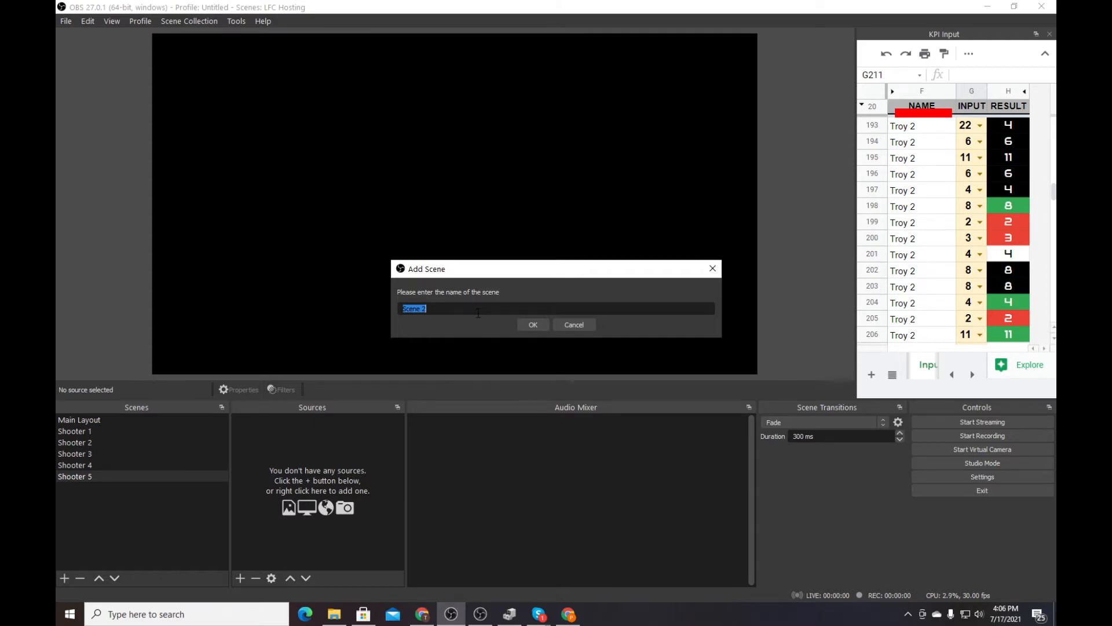
{"action": "type", "text": "Skype - George"}
{"action": "key", "text": "Return"}
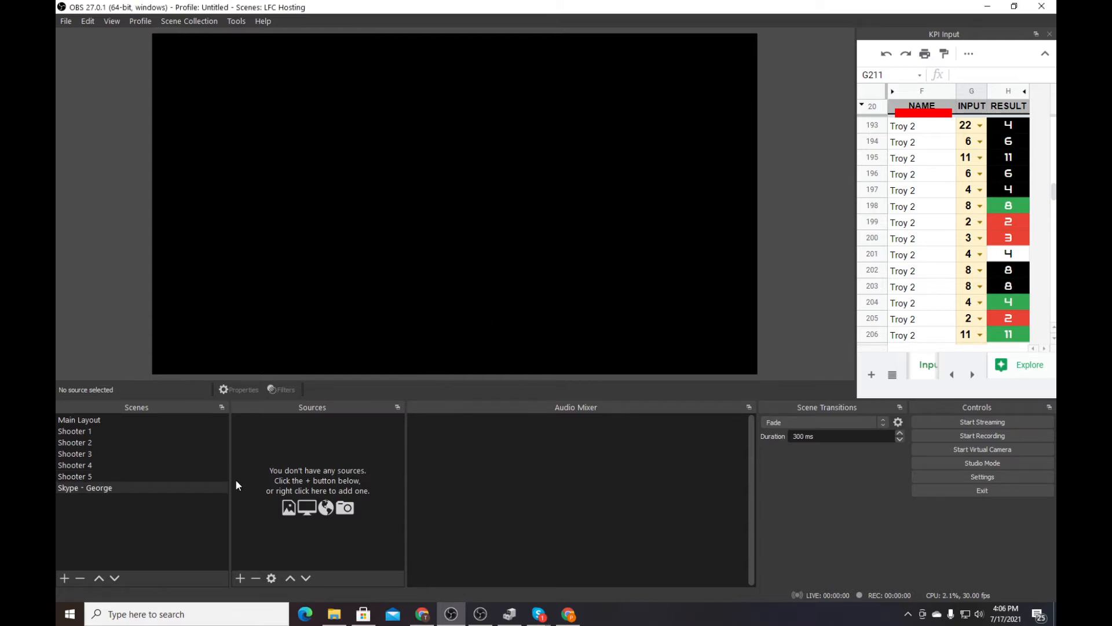
{"action": "left_click", "coordinate": [63, 577]}
{"action": "type", "text": "Sky"}
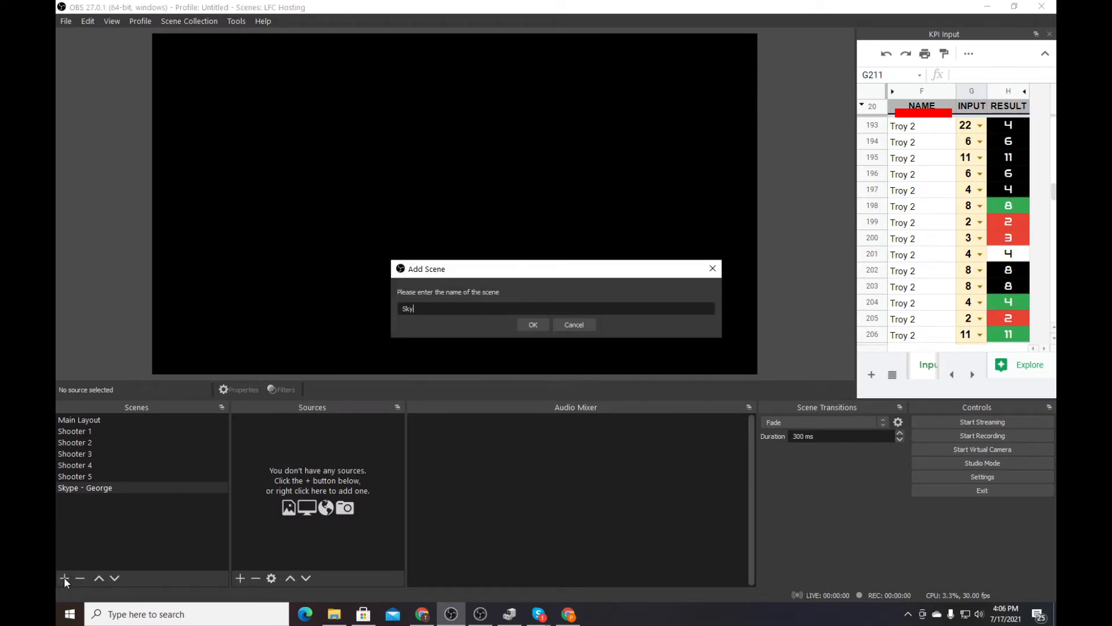
{"action": "type", "text": "pe - Silent Shooter"}
{"action": "key", "text": "Return"}
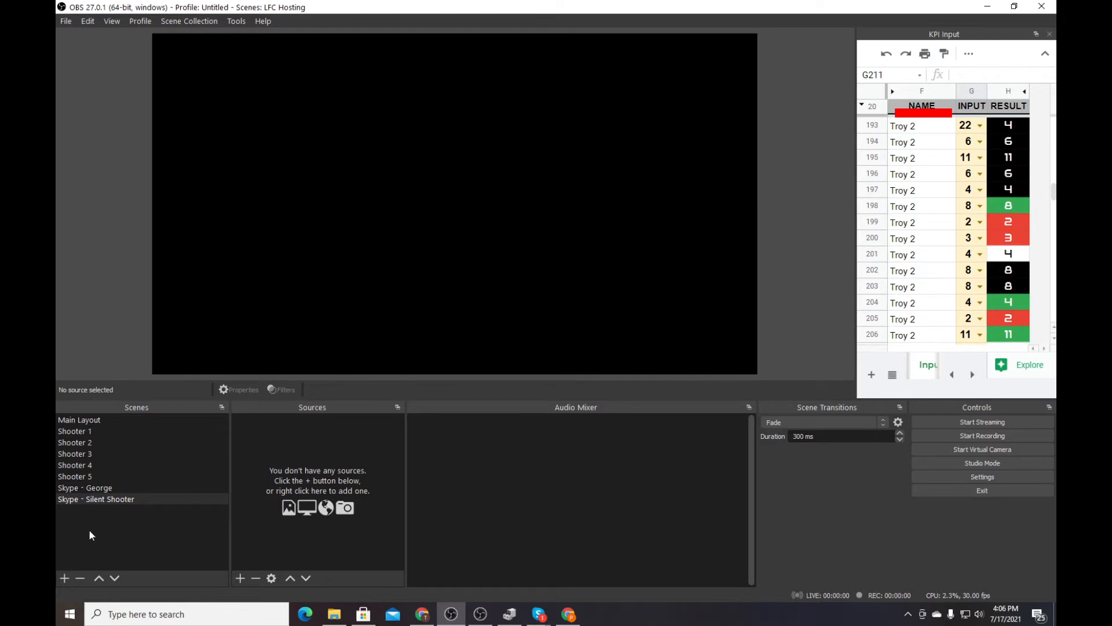
Add two more scenes named Skype Geedub and Skype - Lightning Shooter.
{"action": "left_click", "coordinate": [65, 577]}
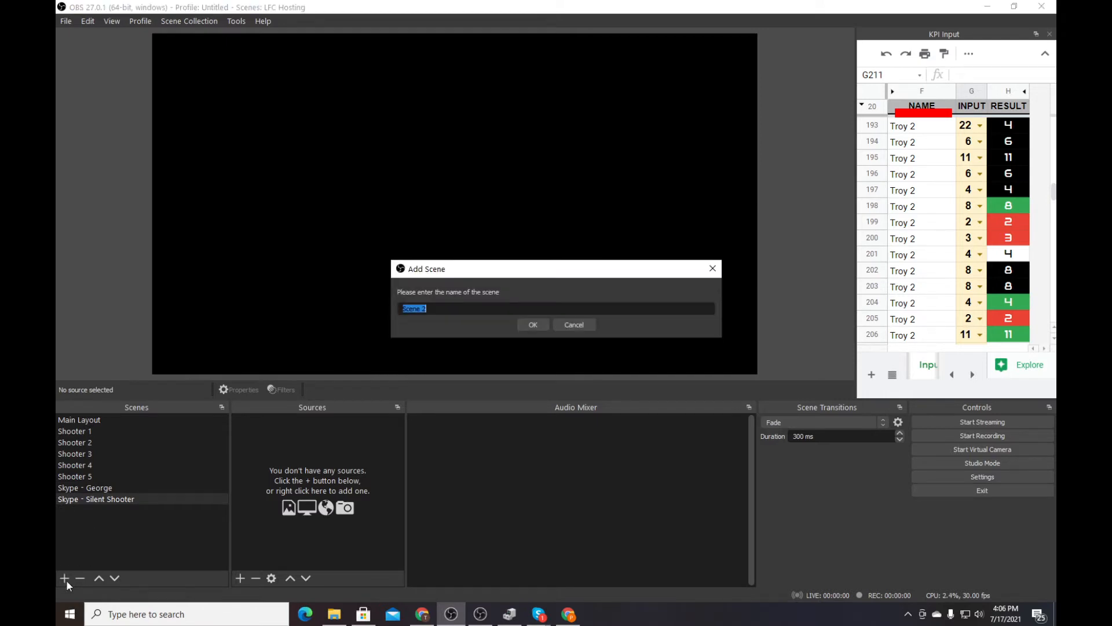
{"action": "type", "text": "Skype Geedub"}
{"action": "key", "text": "Return"}
{"action": "left_click", "coordinate": [64, 578]}
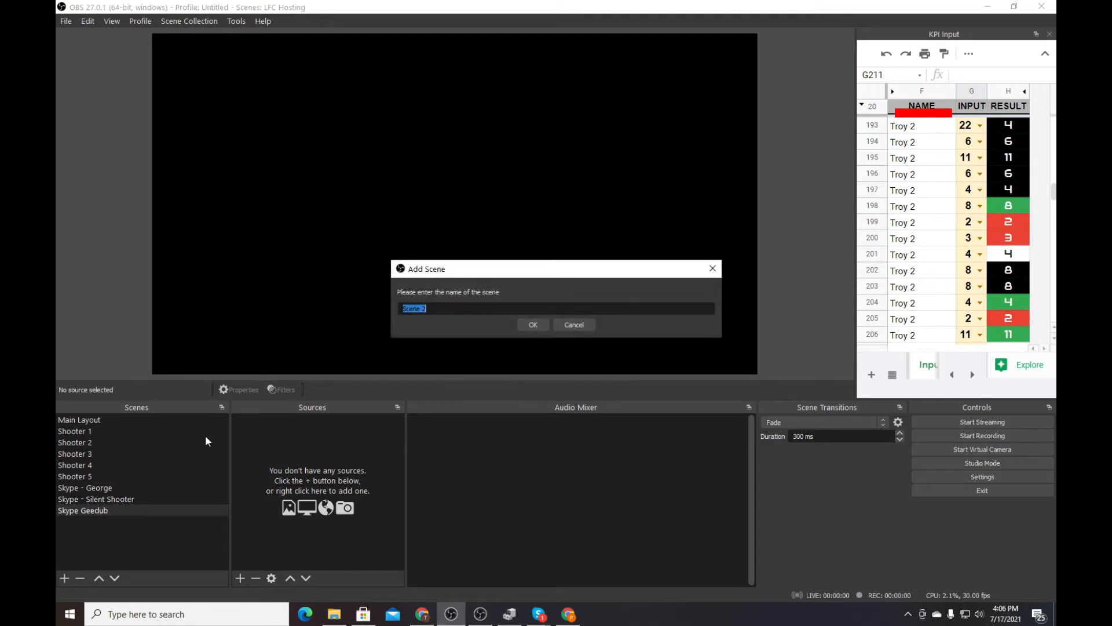
{"action": "type", "text": "Skype -"}
{"action": "type", "text": "Lightning Shooter"}
{"action": "key", "text": "Return"}
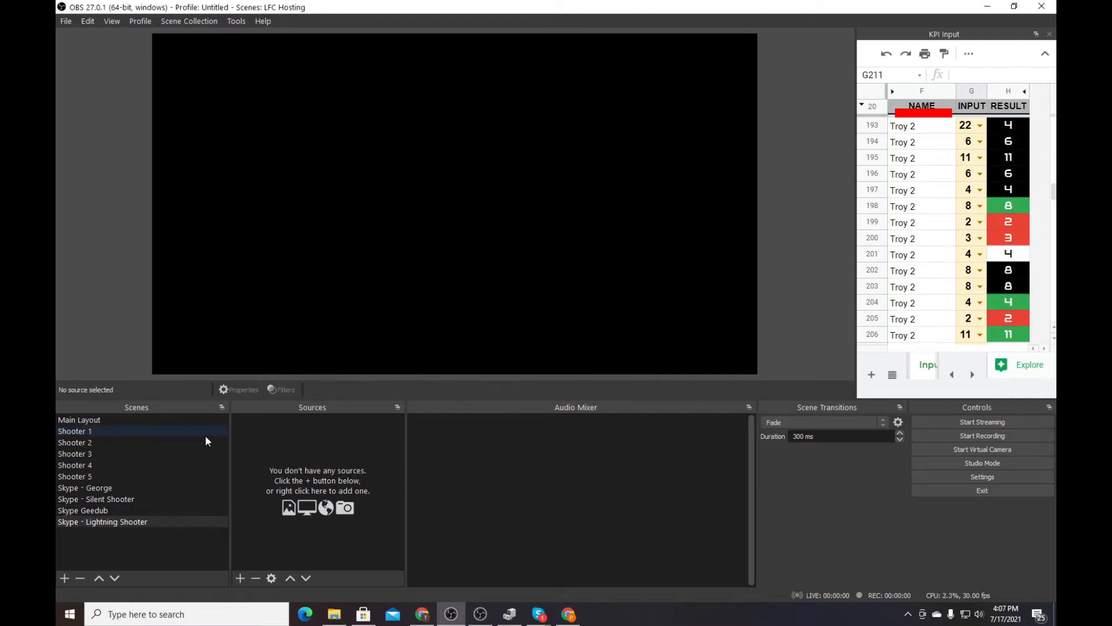
Rename the Skype Geedub scene to Skype - Geedub so it matches the other Skype scenes.
{"action": "right_click", "coordinate": [92, 514]}
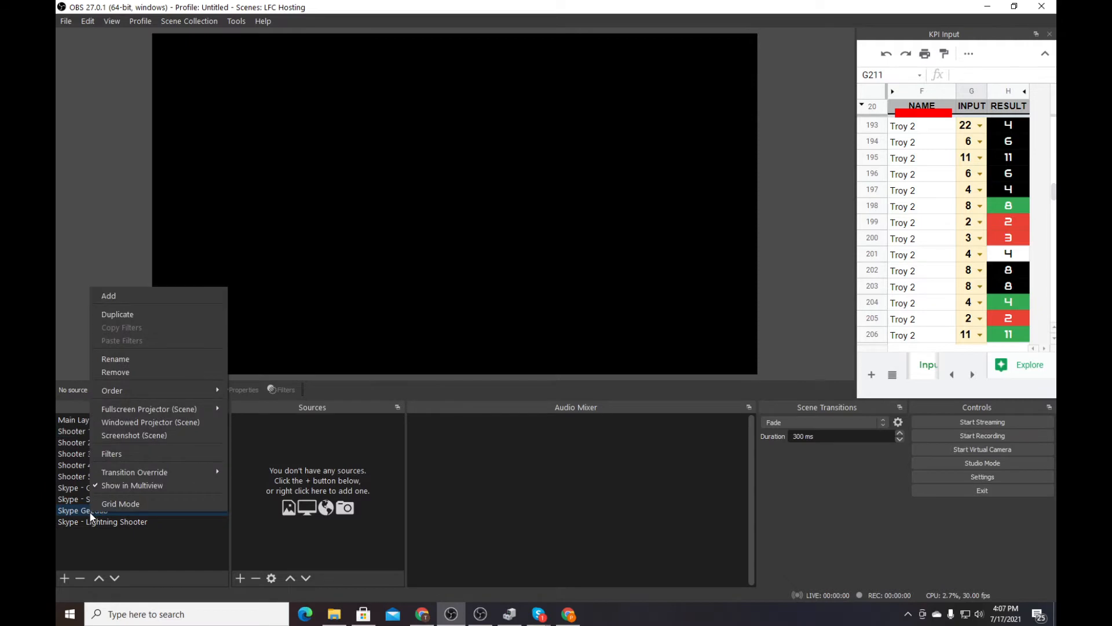
{"action": "left_click", "coordinate": [126, 359]}
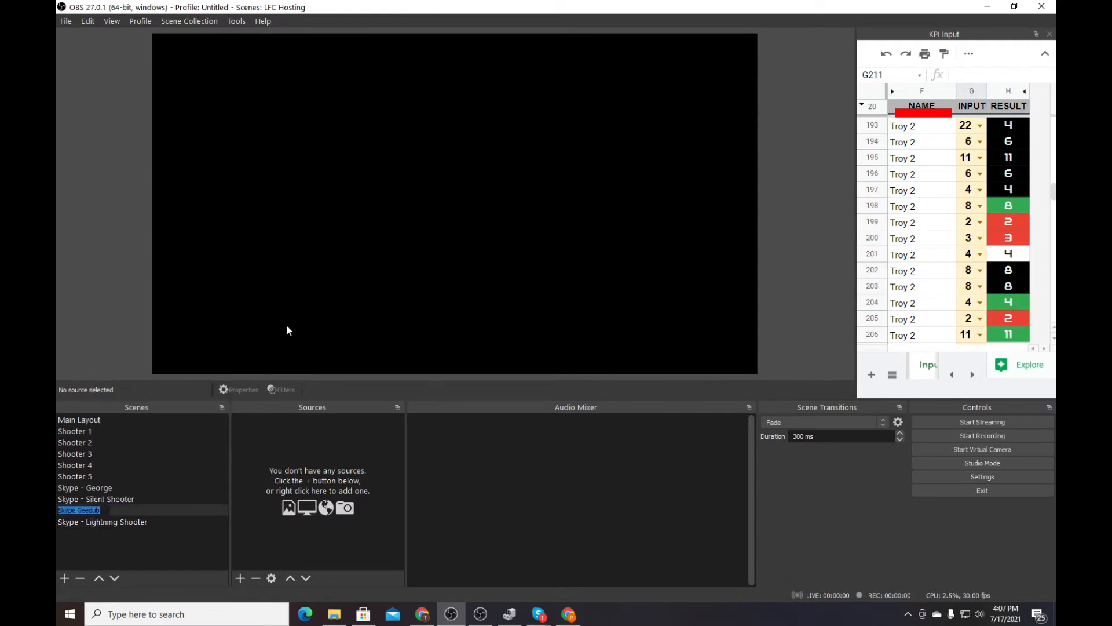
{"action": "left_click", "coordinate": [77, 509]}
{"action": "type", "text": "-"}
{"action": "key", "text": "Return"}
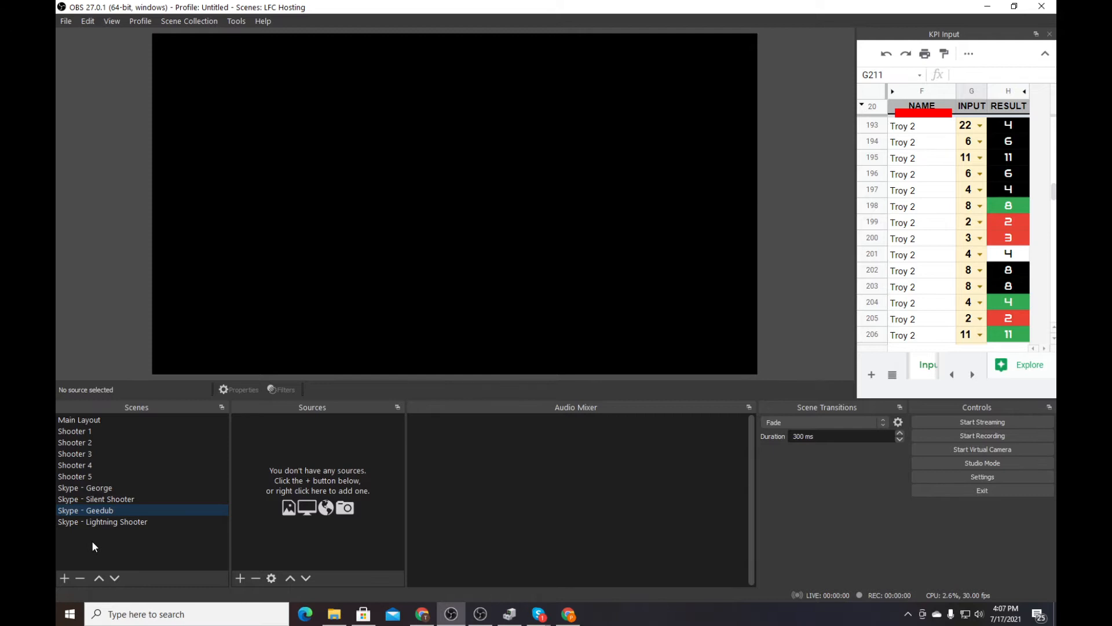
Add a scene named Overhead Camera.
{"action": "left_click", "coordinate": [61, 579]}
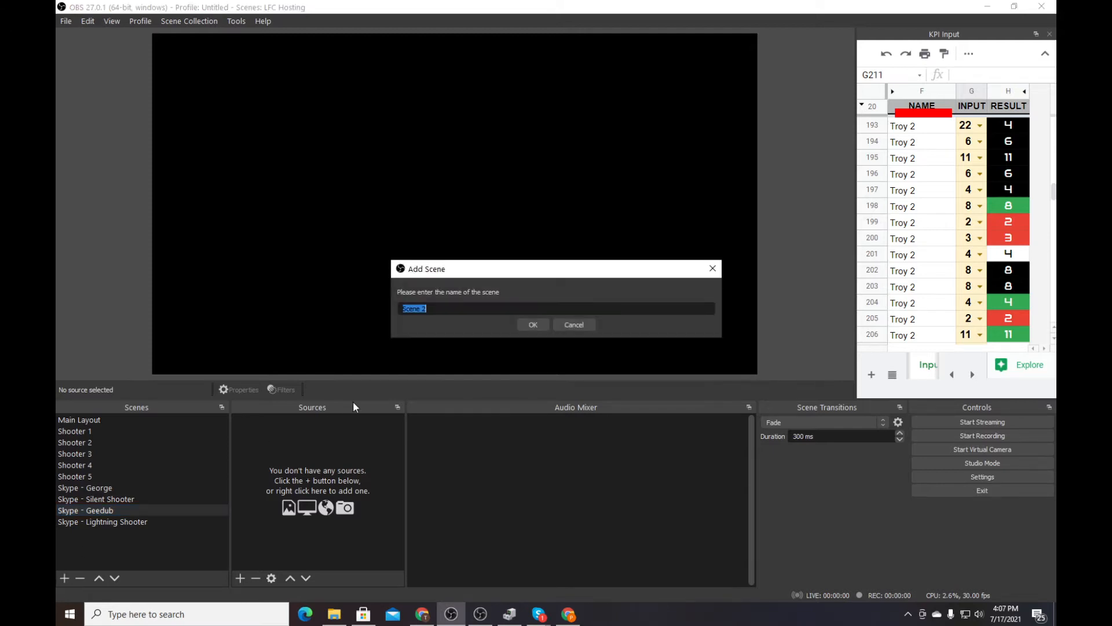
{"action": "type", "text": "Me"}
{"action": "key", "text": "BackSpace"}
{"action": "key", "text": "BackSpace"}
{"action": "type", "text": "Overhead Camera"}
{"action": "key", "text": "Return"}
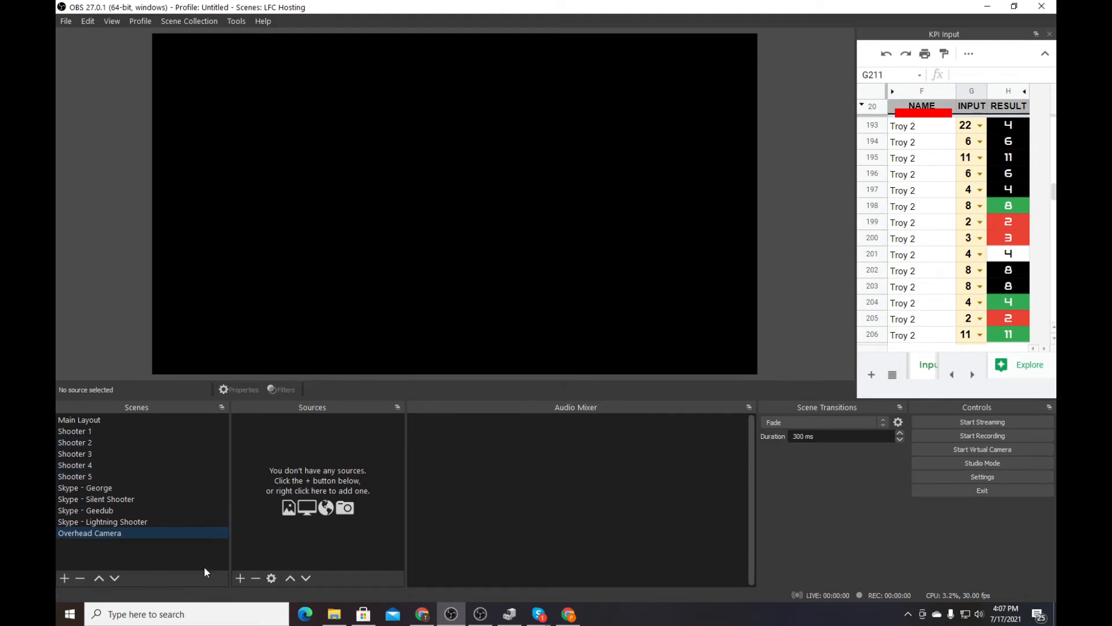
Add a Video Capture Device source named Overhead Cam to the Overhead Camera scene, accepting HD Web Camera with its default settings.
{"action": "left_click", "coordinate": [240, 578]}
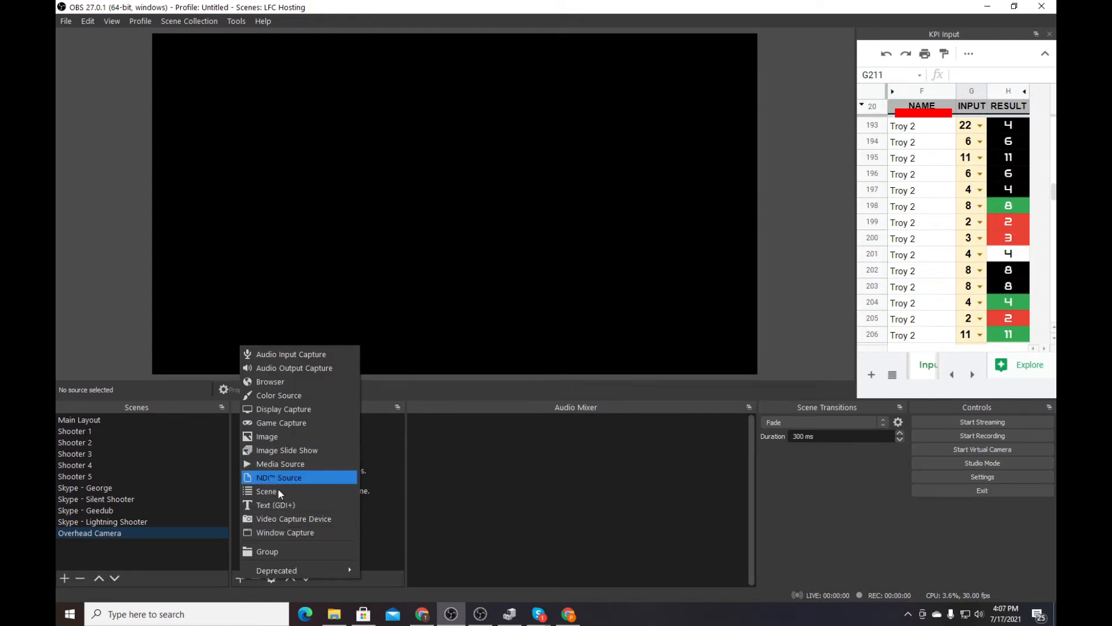
{"action": "left_click", "coordinate": [282, 516]}
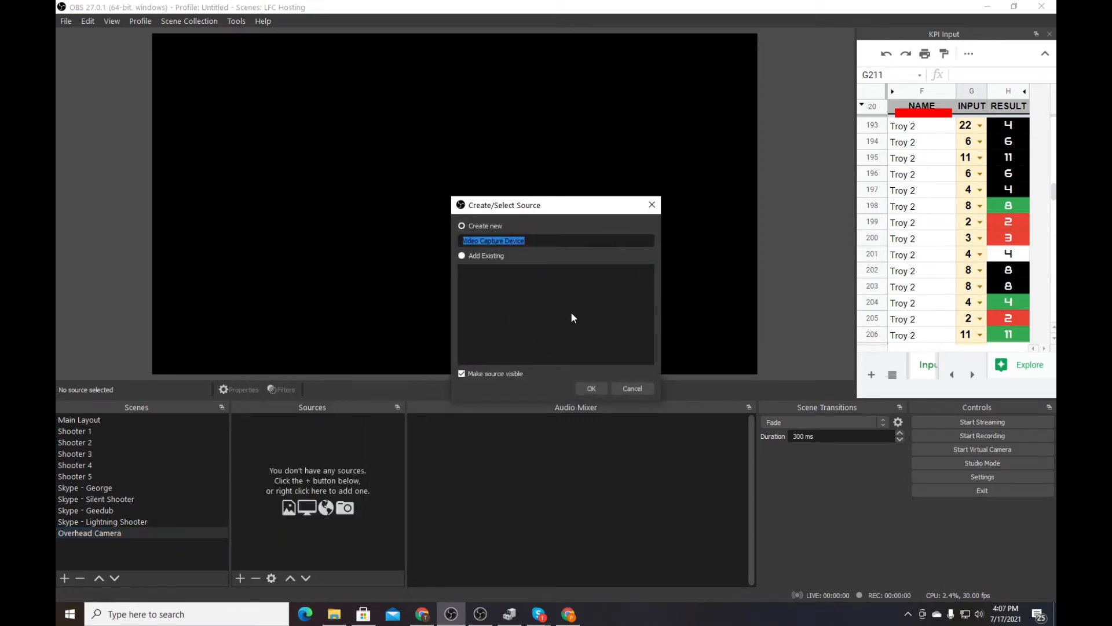
{"action": "type", "text": "Overhead Cam"}
{"action": "key", "text": "Return"}
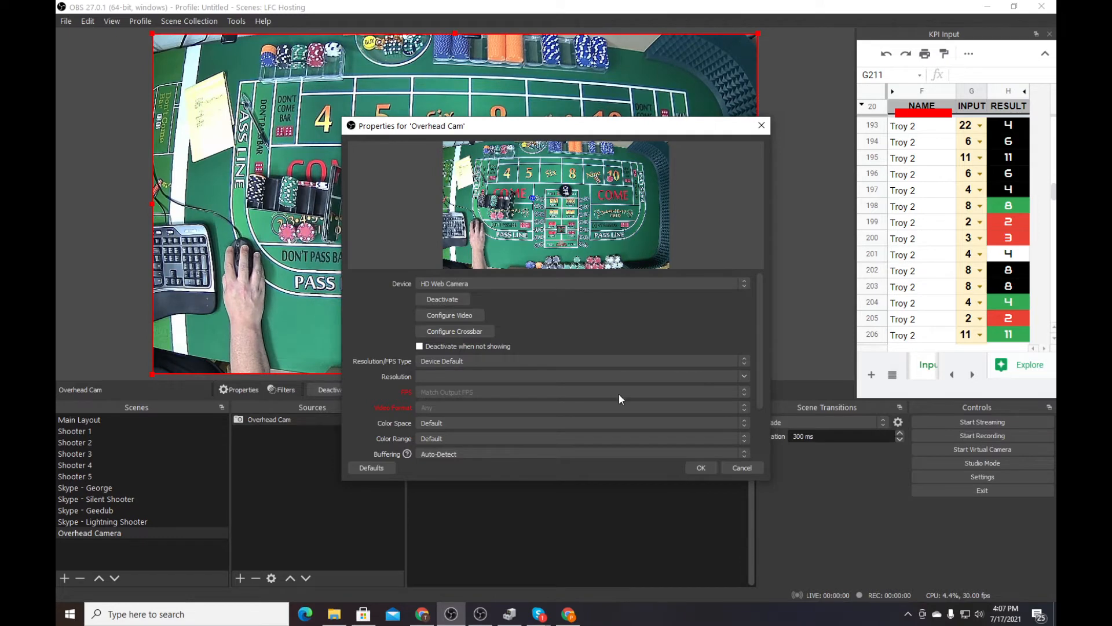
{"action": "left_click", "coordinate": [701, 468]}
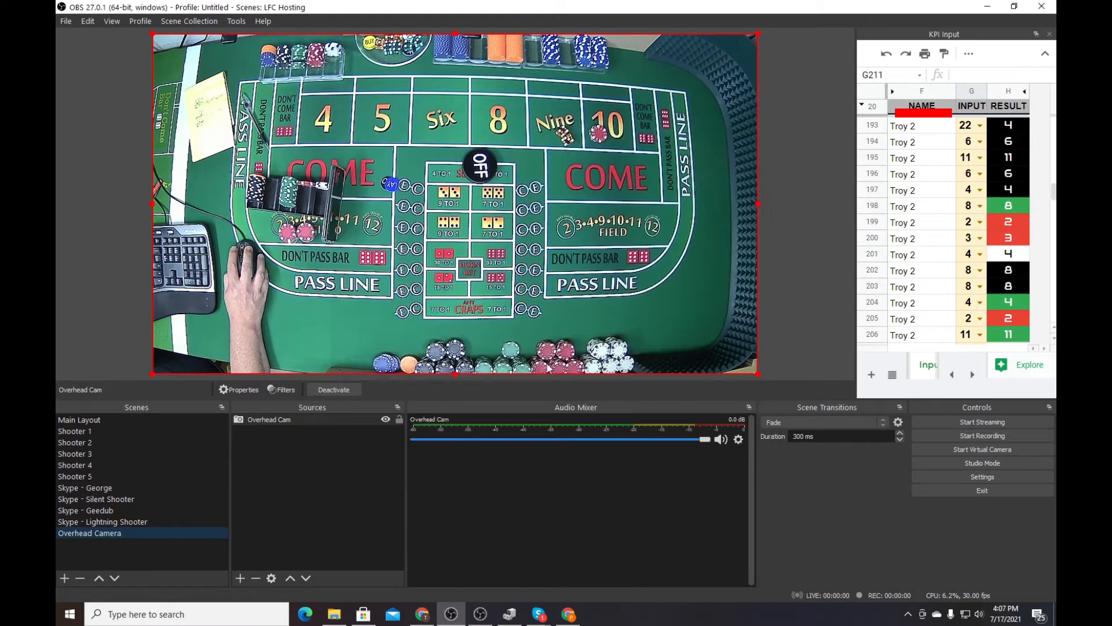
Add an NDI source named NDI - Lightning to the Skype - Lightning Shooter scene, using the remote caller's live Skype feed.
{"action": "left_click", "coordinate": [103, 522]}
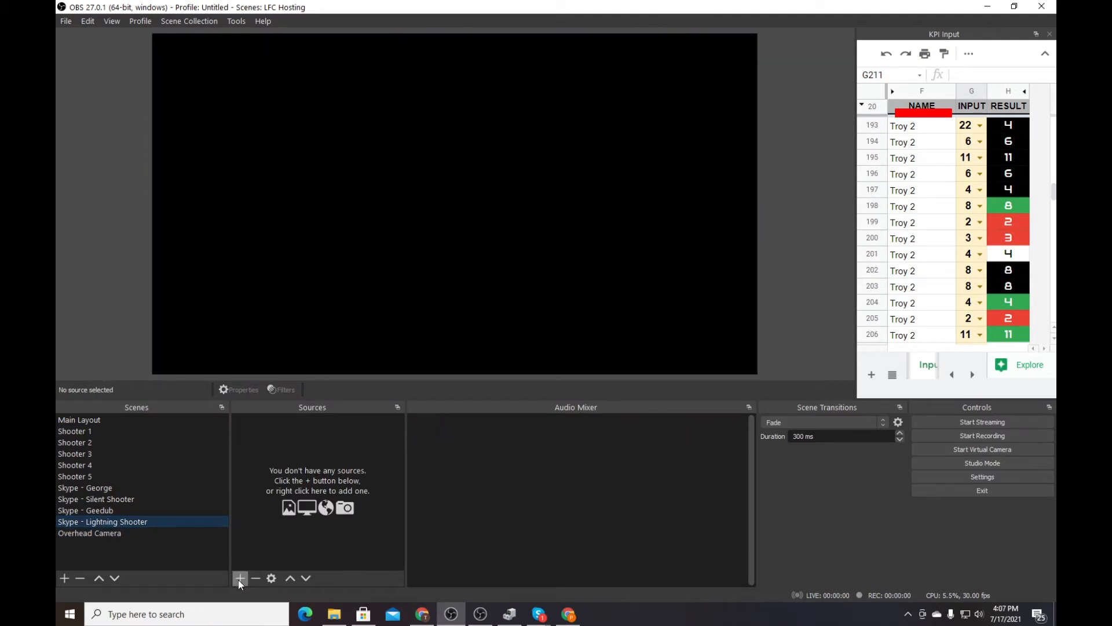
{"action": "left_click", "coordinate": [239, 578]}
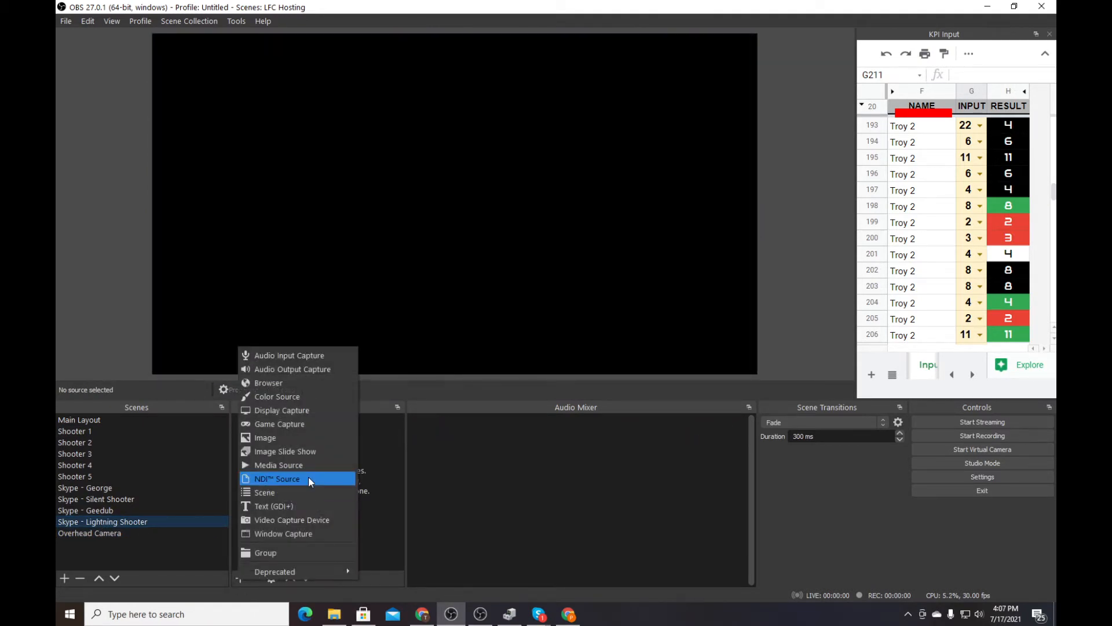
{"action": "left_click", "coordinate": [278, 480]}
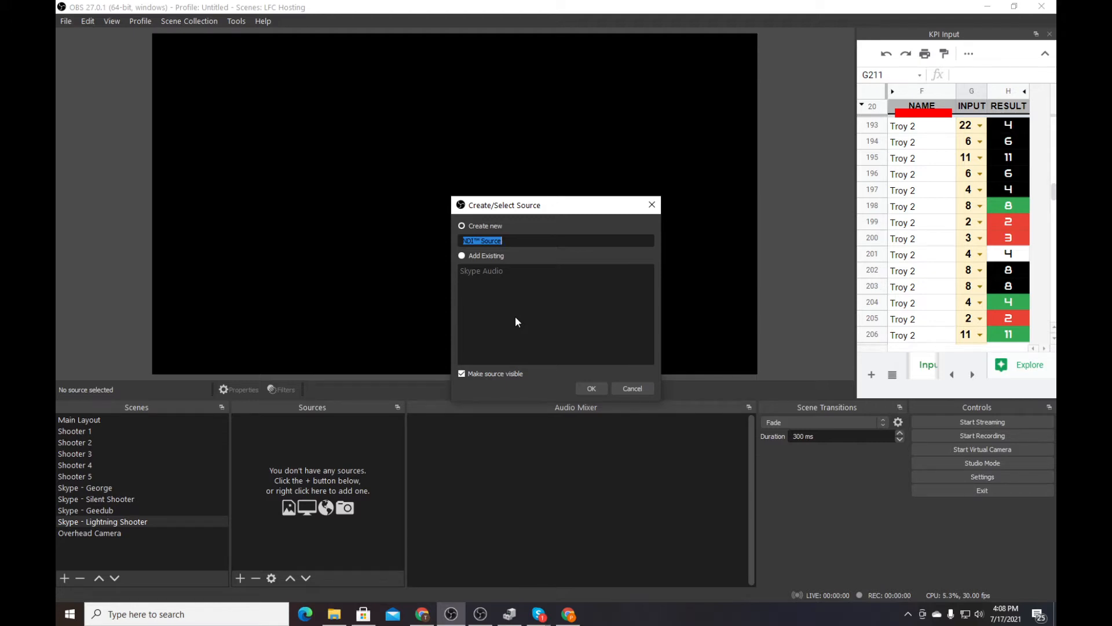
{"action": "type", "text": "NDI - Lightning"}
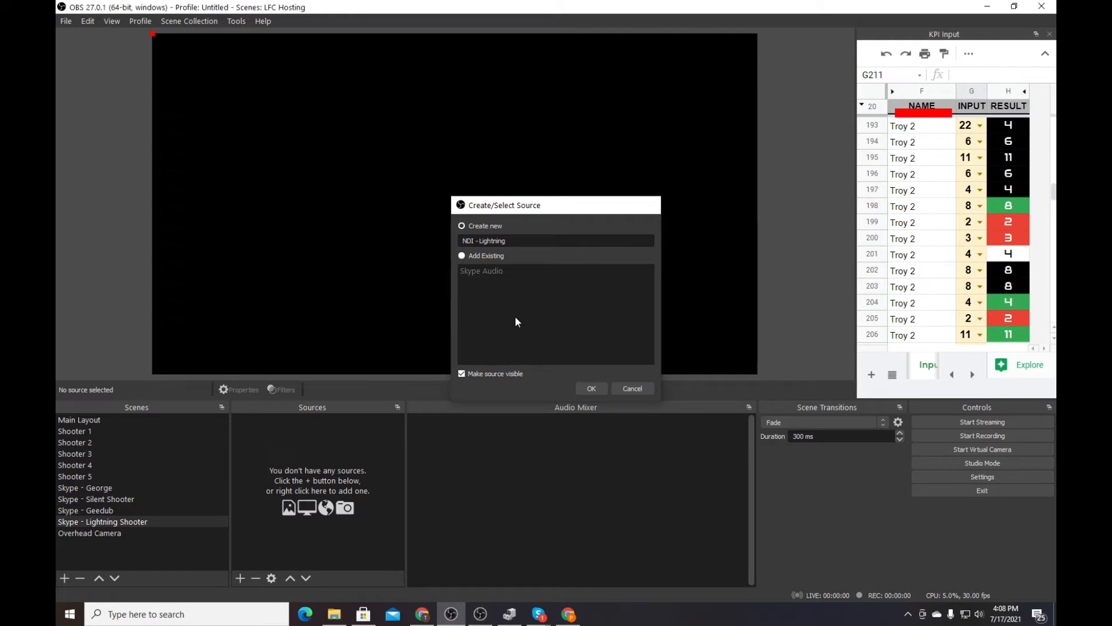
{"action": "key", "text": "Return"}
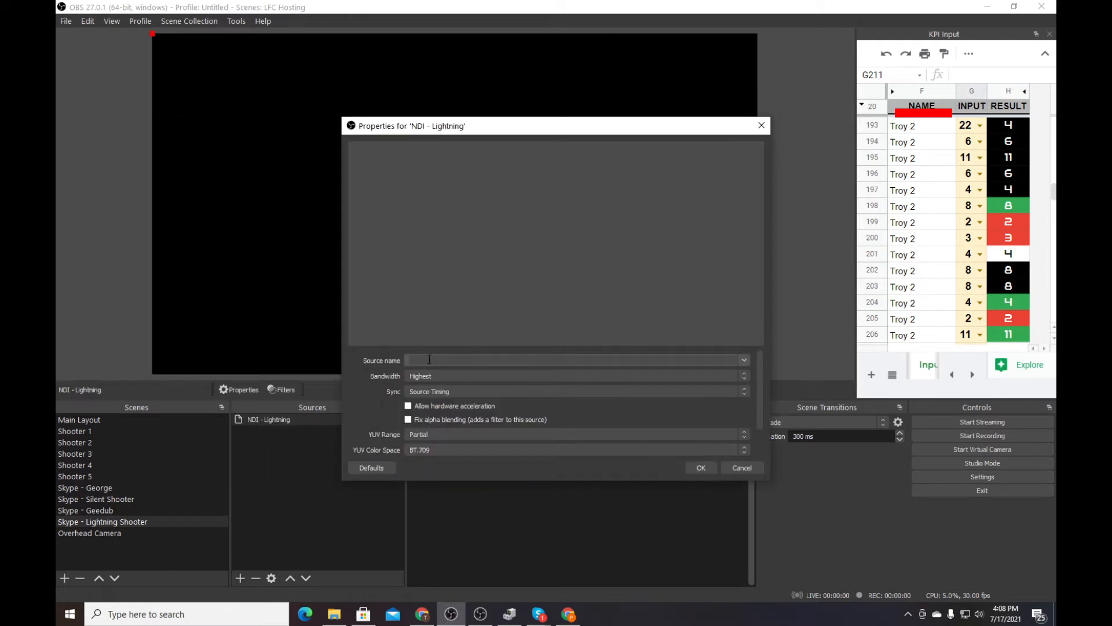
{"action": "left_click", "coordinate": [744, 359]}
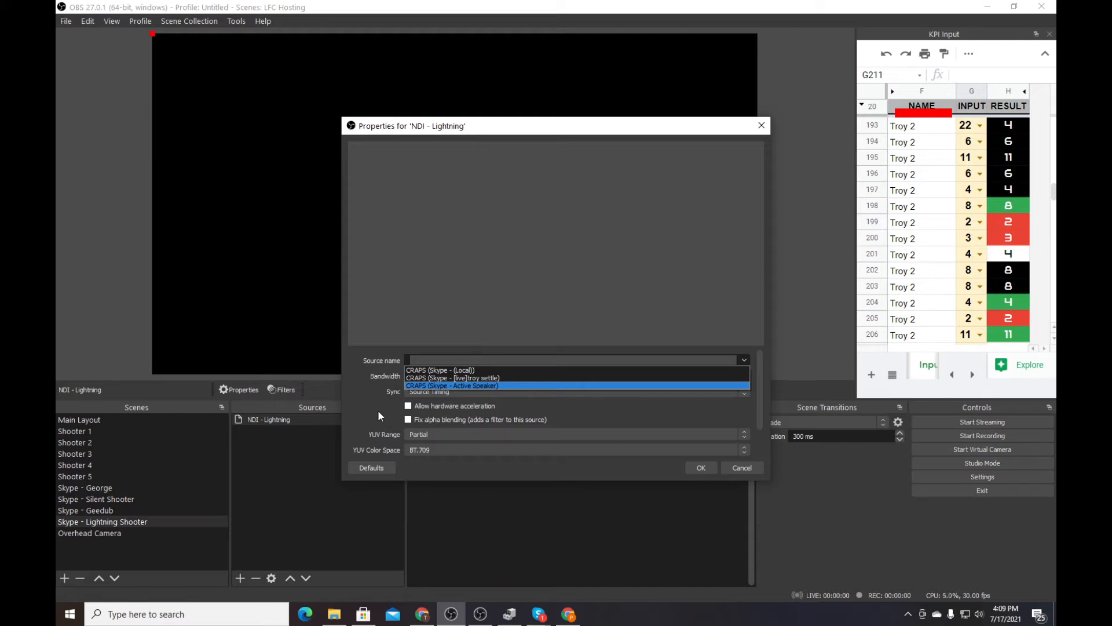
{"action": "left_click", "coordinate": [476, 378]}
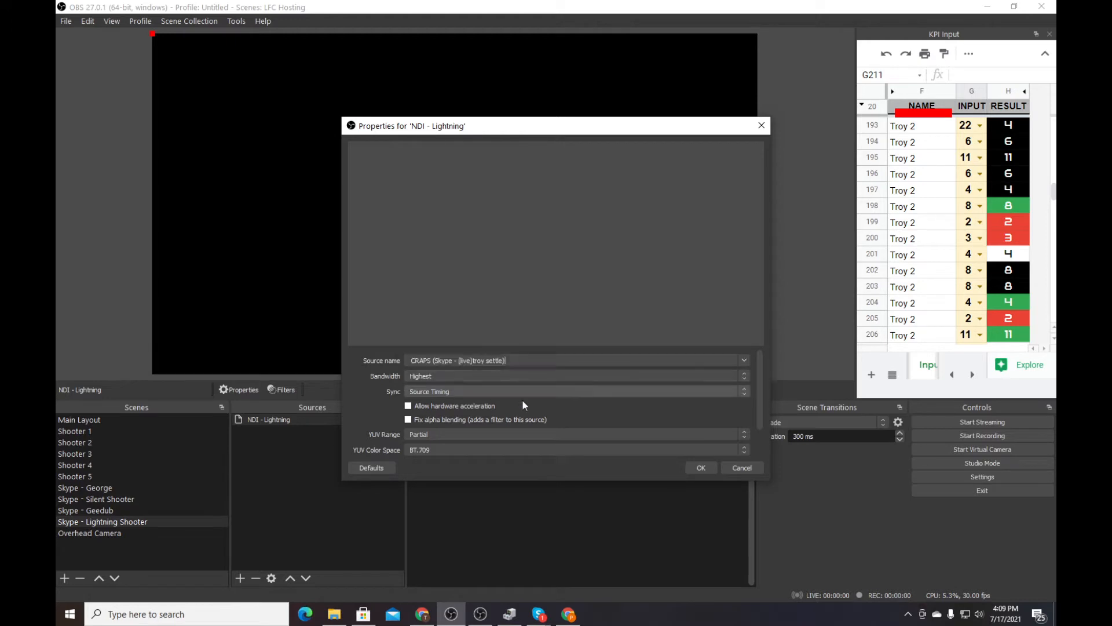
{"action": "left_click", "coordinate": [701, 468]}
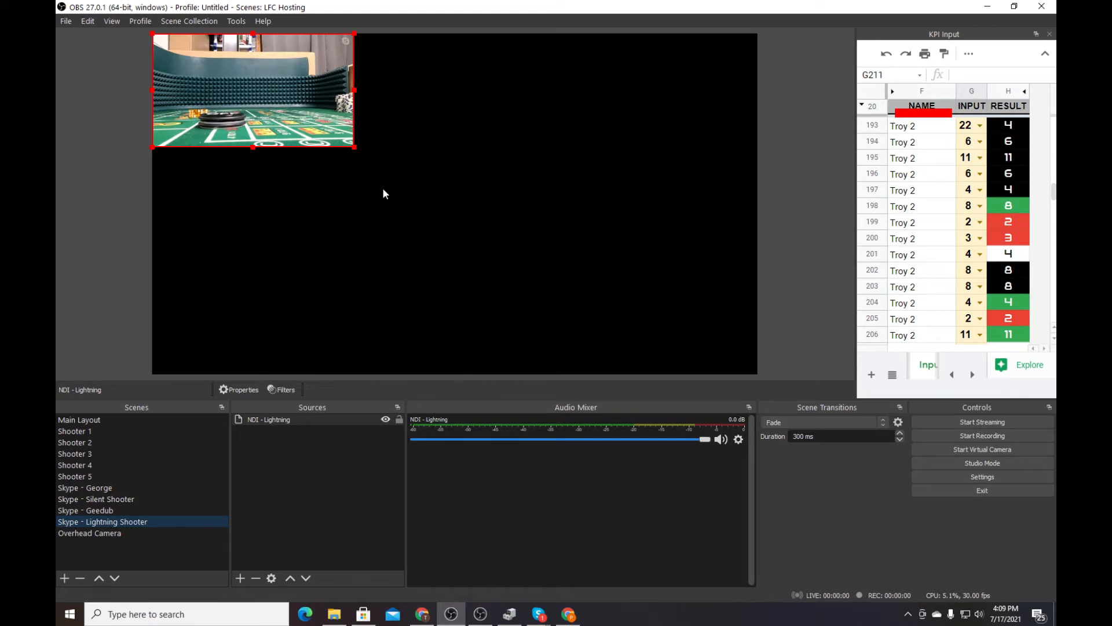
Edit the NDI - Lightning source's transform to scale to inner bounds with a bounding box of 1920 x 1080.
{"action": "right_click", "coordinate": [270, 100]}
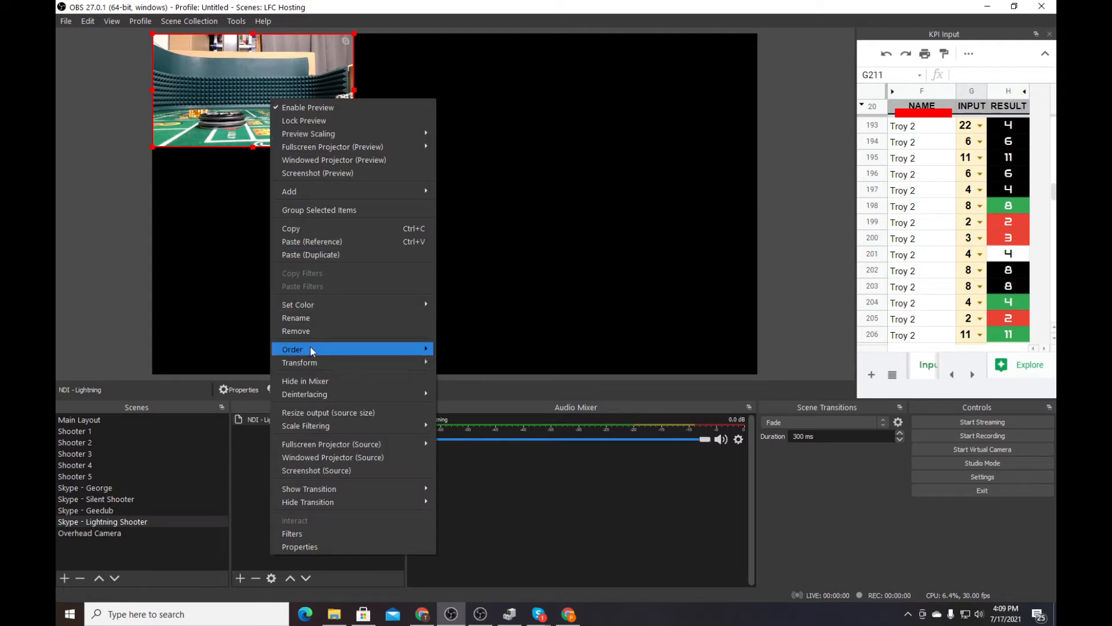
{"action": "mouse_move", "coordinate": [311, 362]}
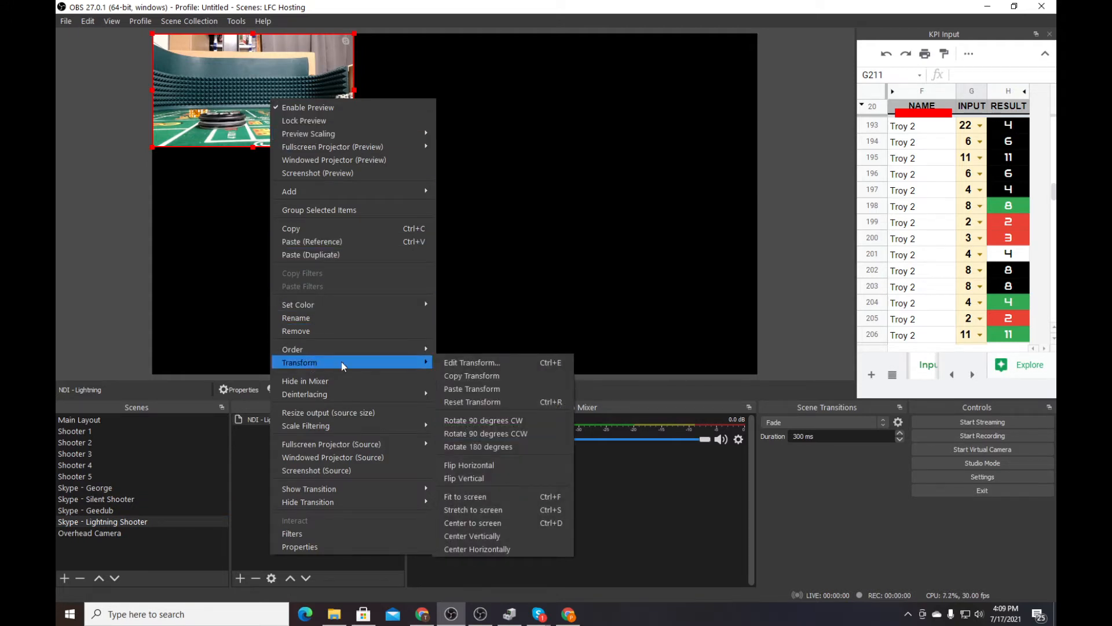
{"action": "left_click", "coordinate": [464, 362]}
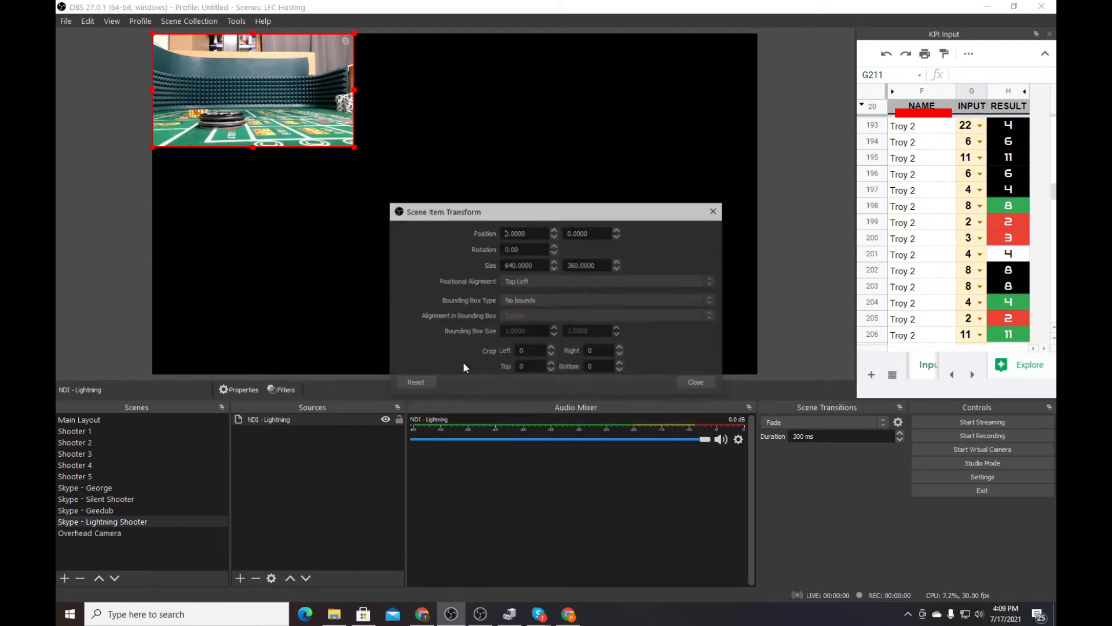
{"action": "left_click", "coordinate": [533, 300]}
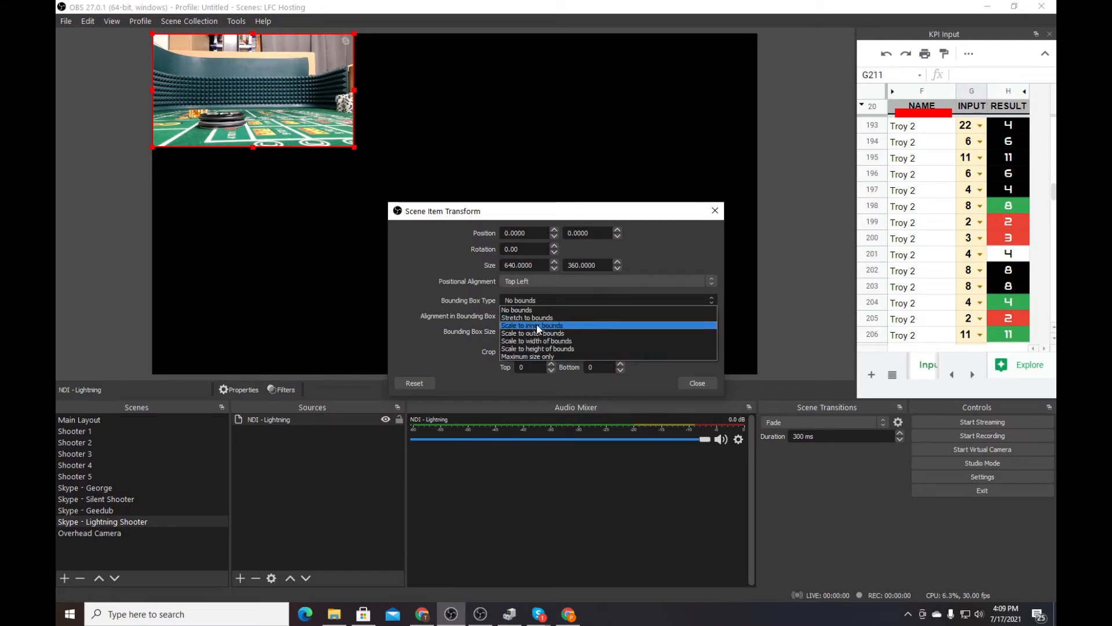
{"action": "left_click", "coordinate": [534, 325]}
{"action": "key", "text": "Tab"}
{"action": "key", "text": "Tab"}
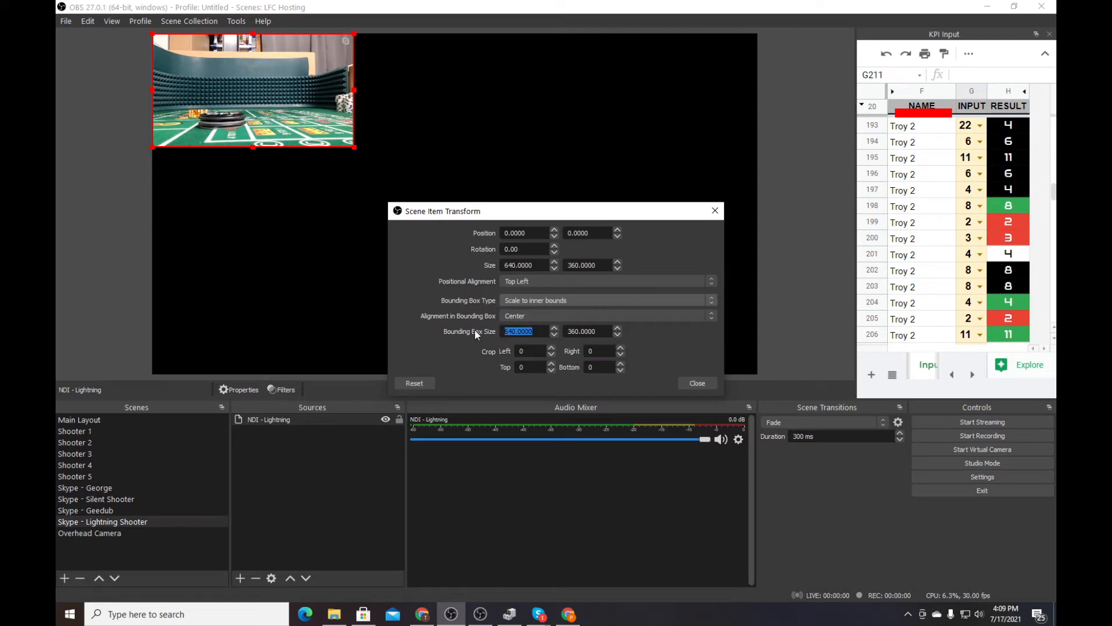
{"action": "type", "text": "1920"}
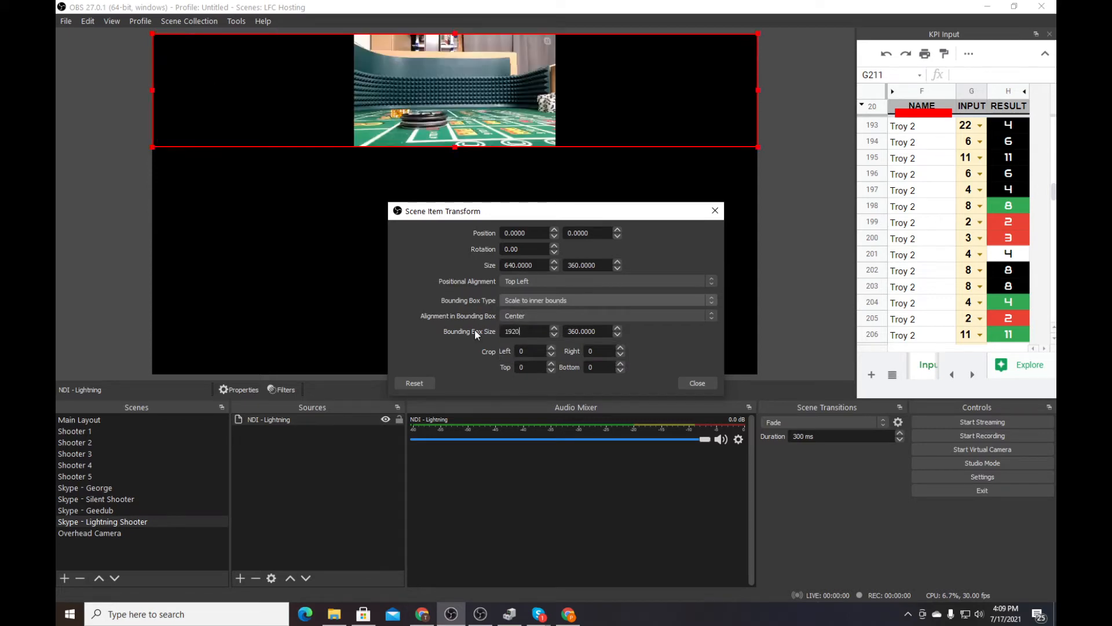
{"action": "key", "text": "Tab"}
{"action": "type", "text": "1080"}
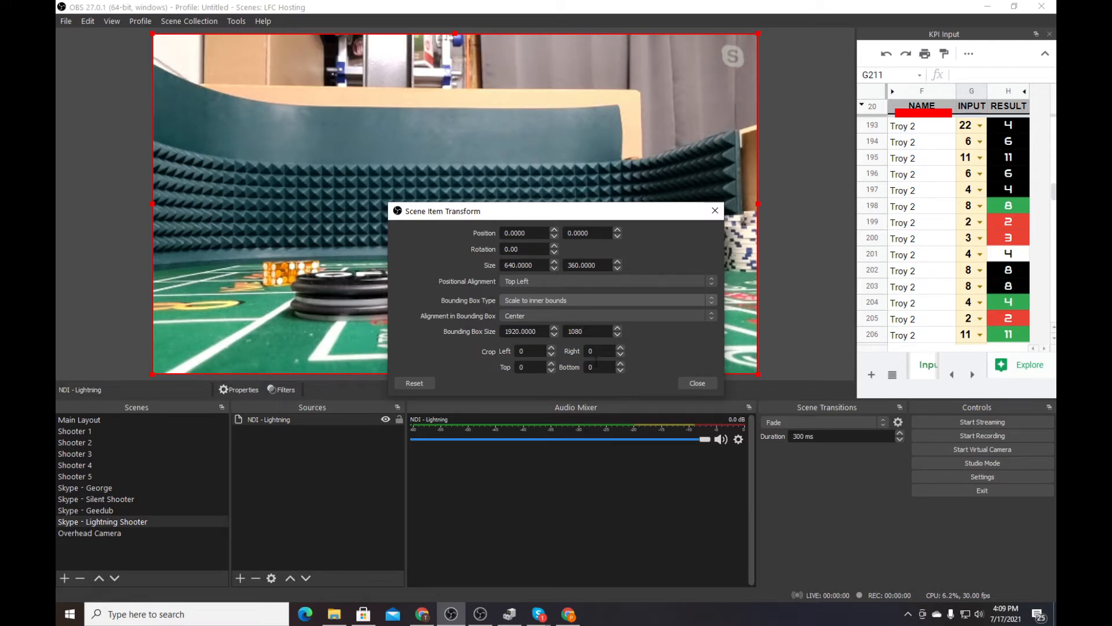
{"action": "left_click", "coordinate": [695, 381]}
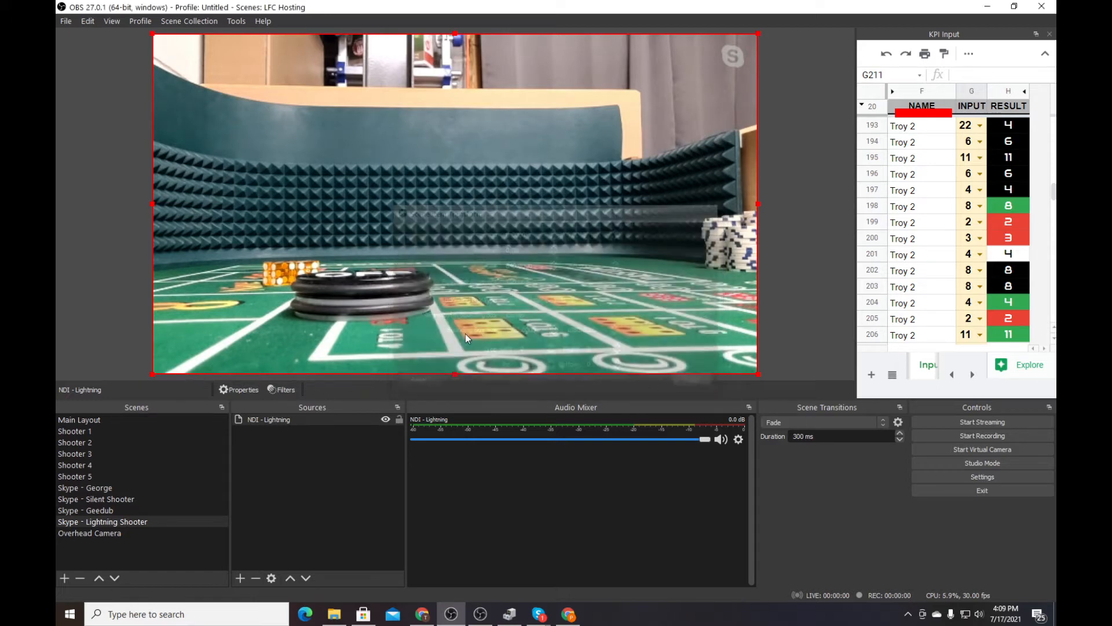
{"action": "left_click", "coordinate": [102, 332]}
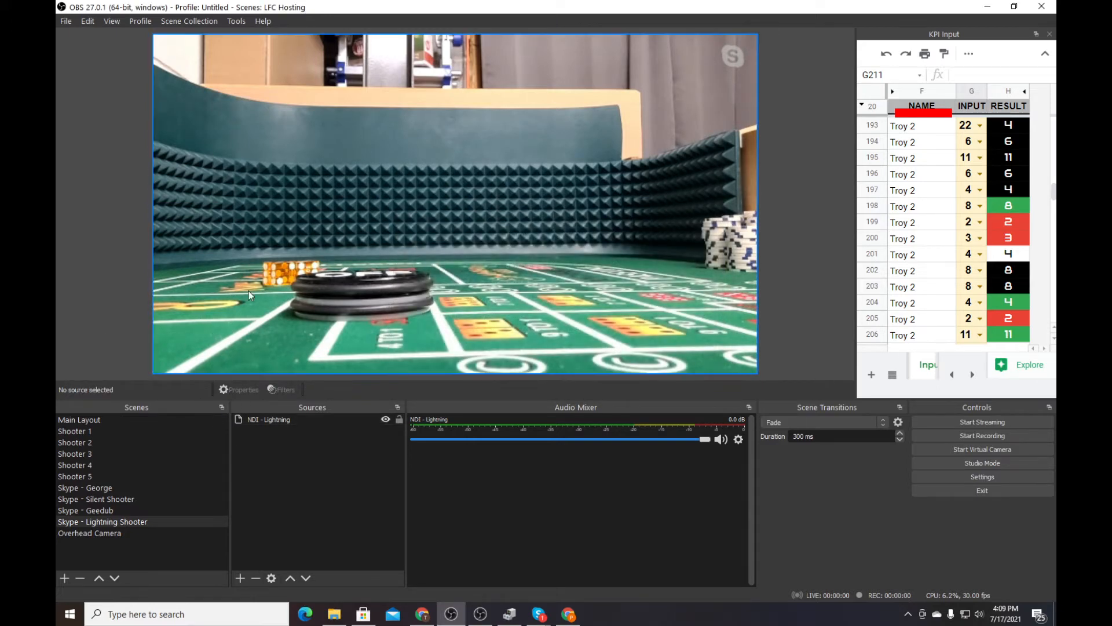
{"action": "left_click", "coordinate": [221, 301]}
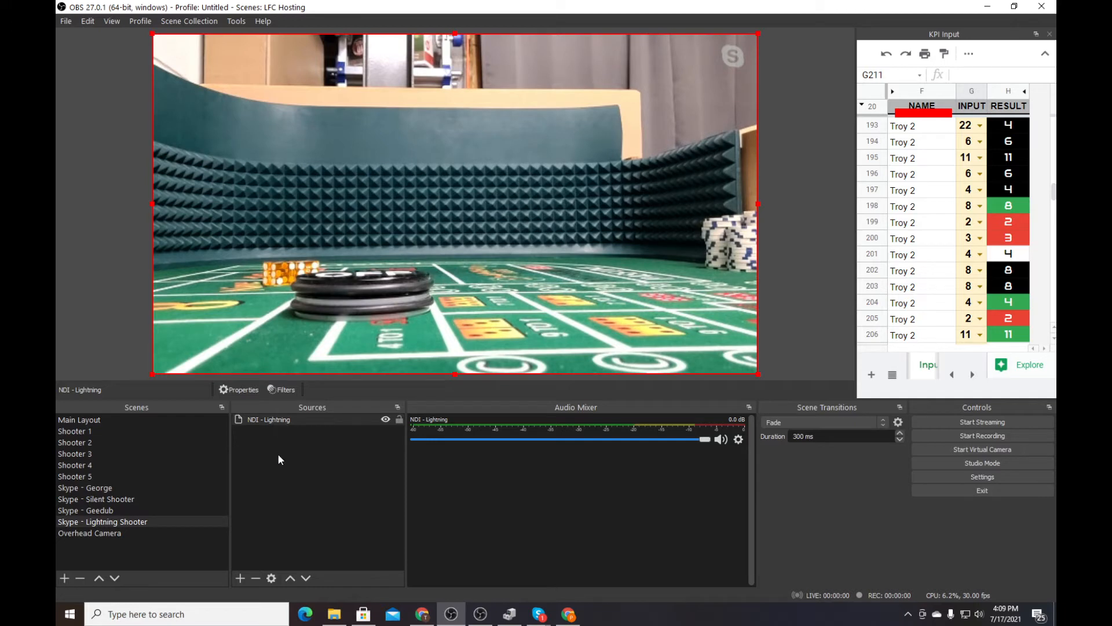
Add a Text (GDI+) source named Name - Lightning to the Skype - Lightning Shooter scene.
{"action": "left_click", "coordinate": [240, 578]}
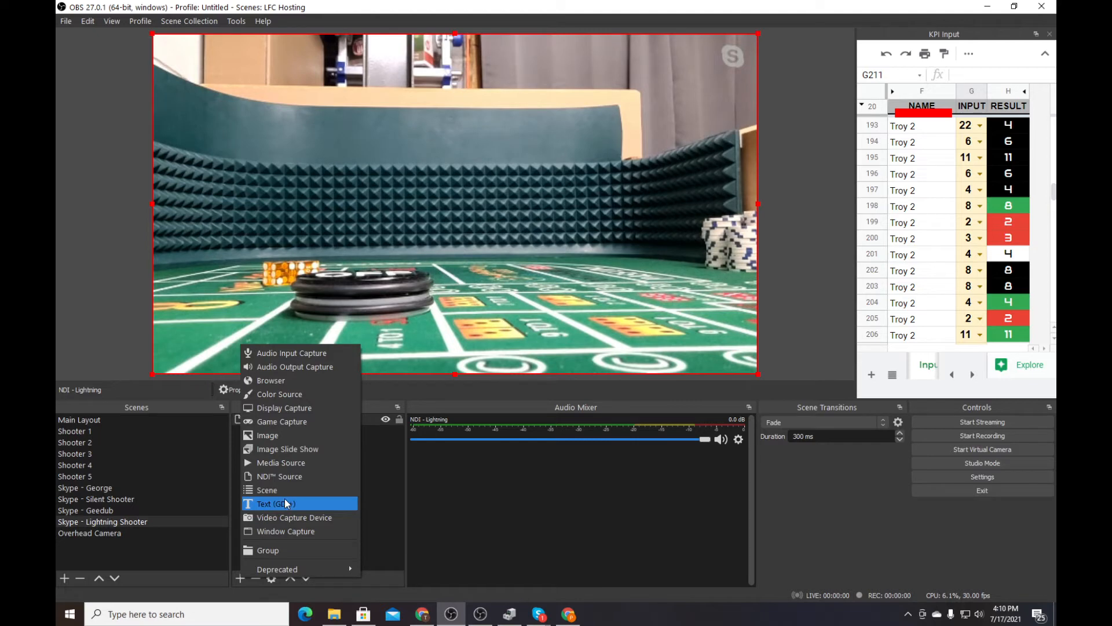
{"action": "left_click", "coordinate": [265, 503]}
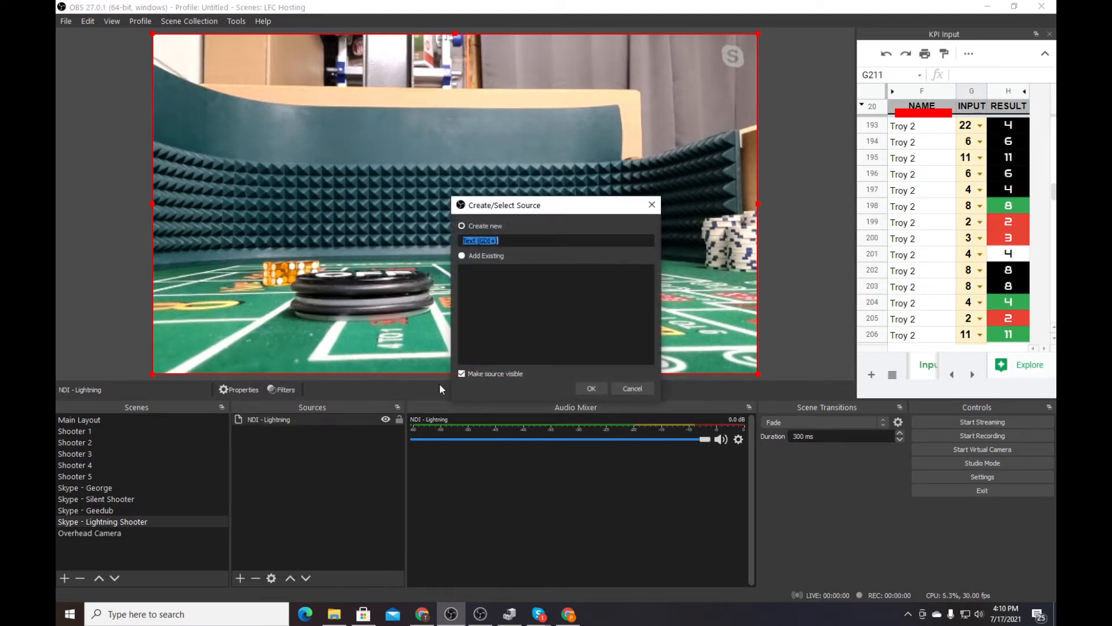
{"action": "type", "text": "Name - Lightning"}
{"action": "key", "text": "Return"}
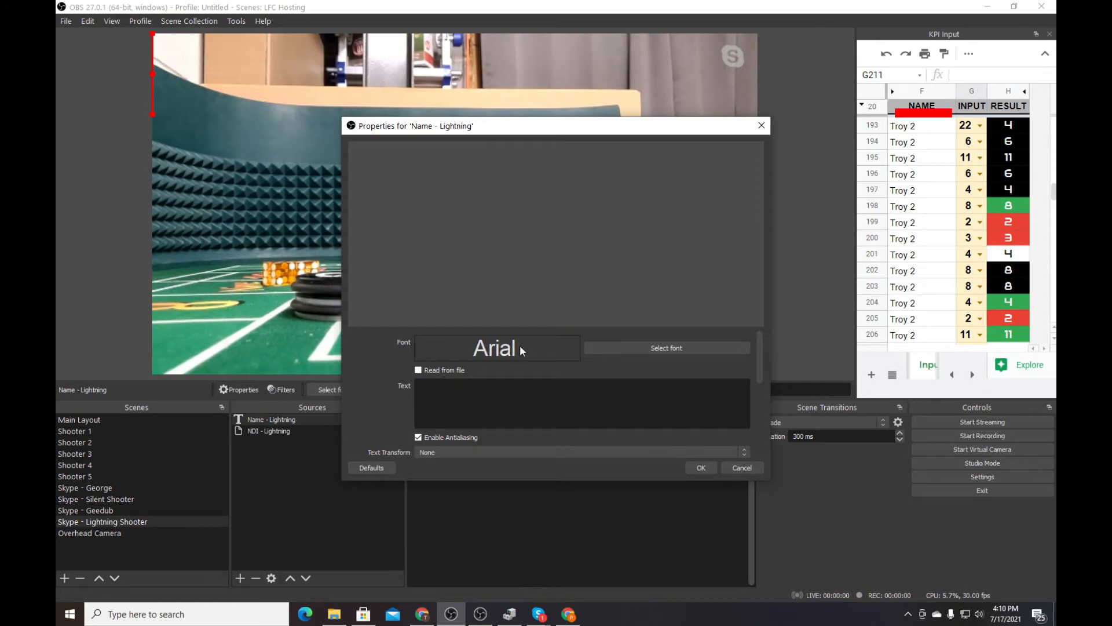
Set the Name - Lightning text source's font to Segoe Script in the Bold style.
{"action": "left_click", "coordinate": [628, 348]}
{"action": "left_click_drag", "start_coordinate": [554, 238], "coordinate": [551, 283]}
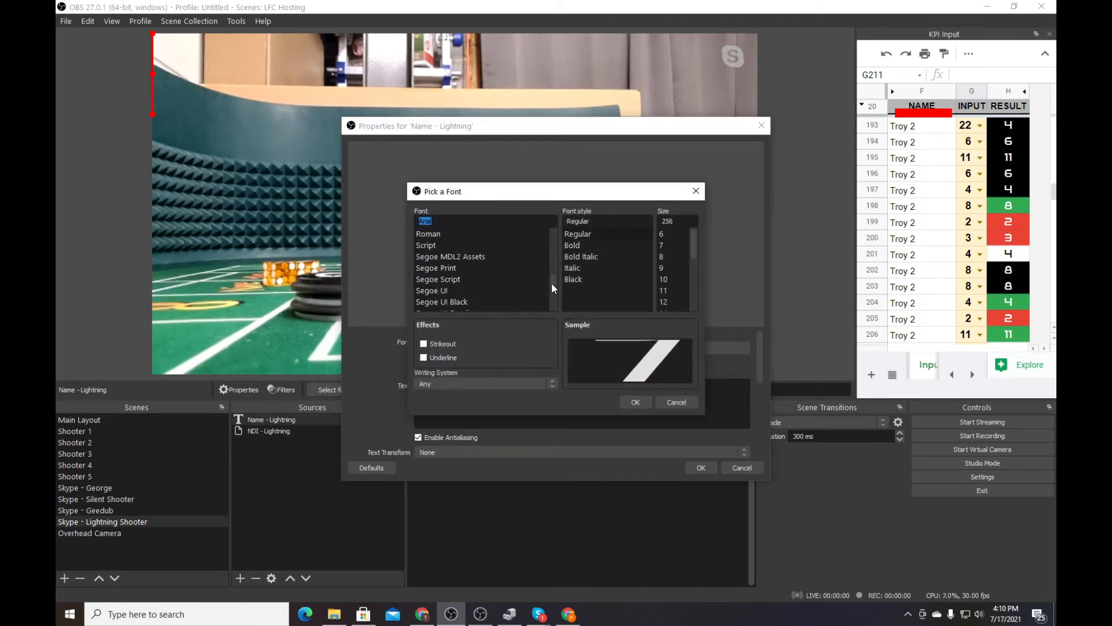
{"action": "left_click", "coordinate": [447, 279]}
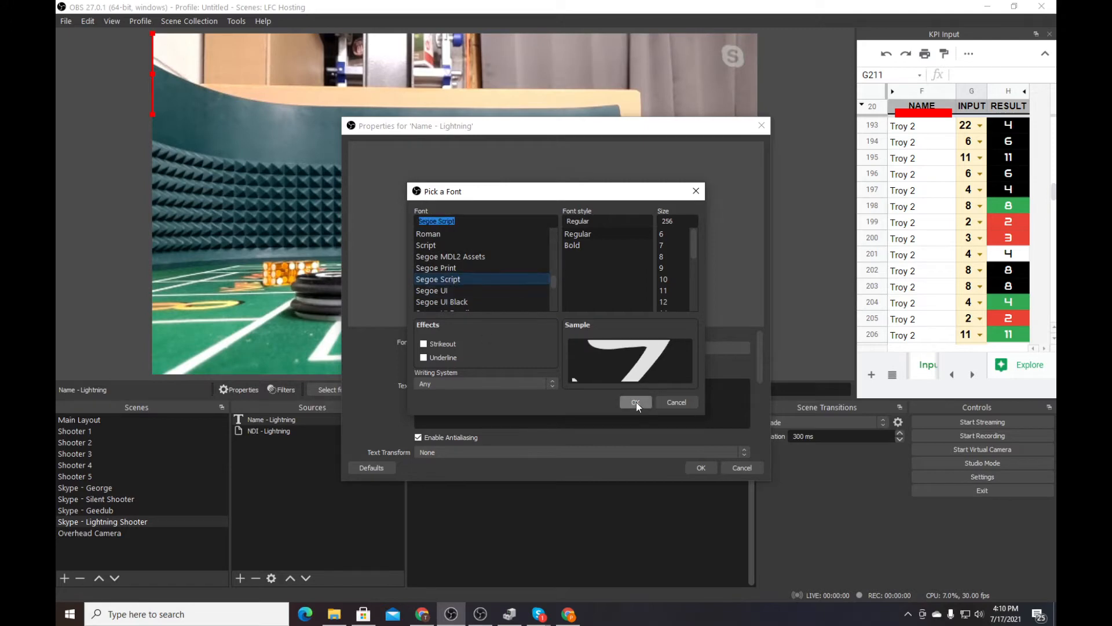
{"action": "left_click", "coordinate": [572, 245]}
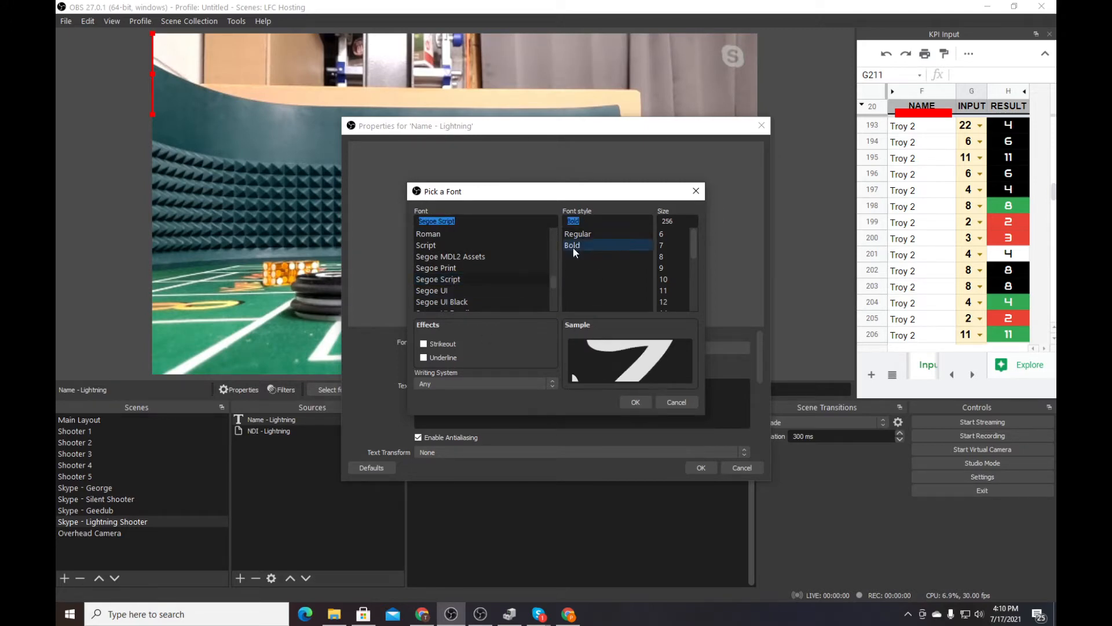
{"action": "left_click", "coordinate": [634, 402]}
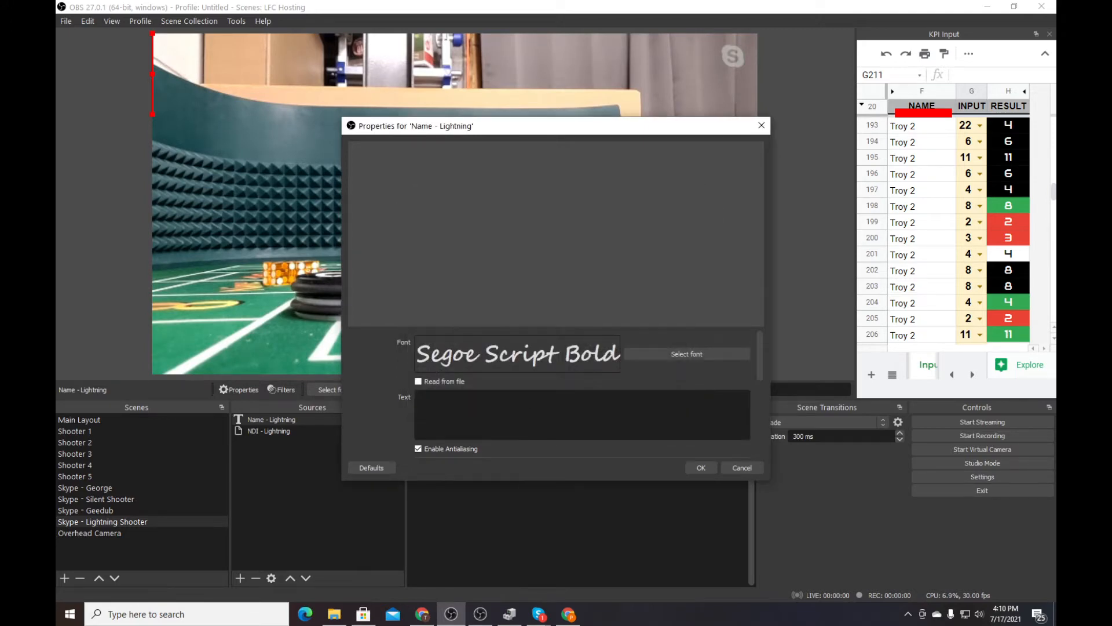
Enter Lightning Shooter as the text of the Name - Lightning source.
{"action": "left_click", "coordinate": [517, 412]}
{"action": "type", "text": "Lightn"}
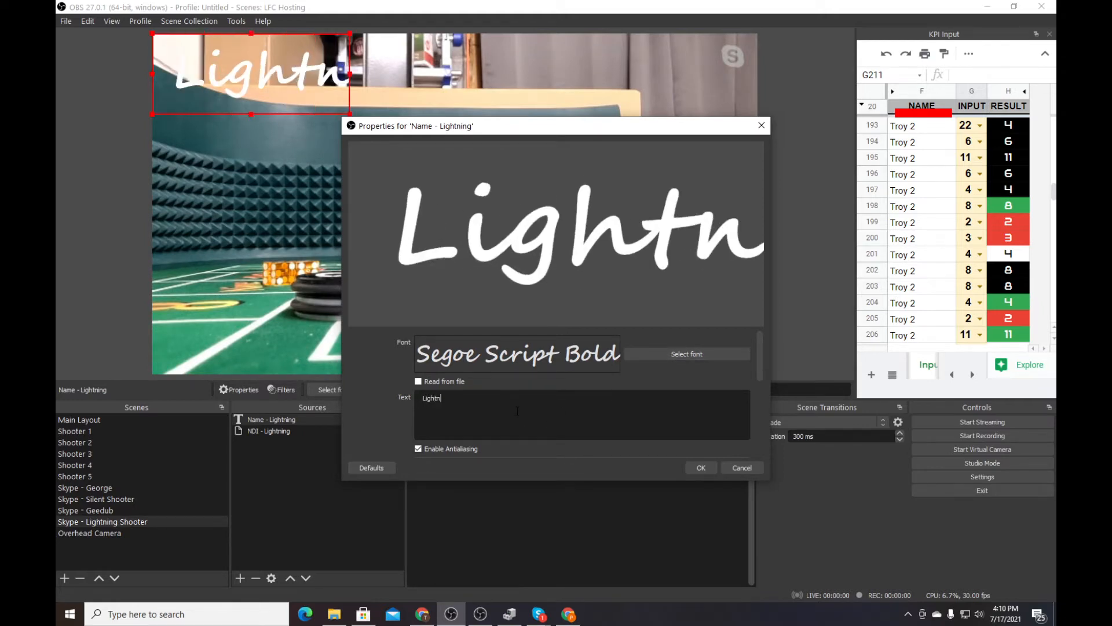
{"action": "type", "text": "ing Shooter"}
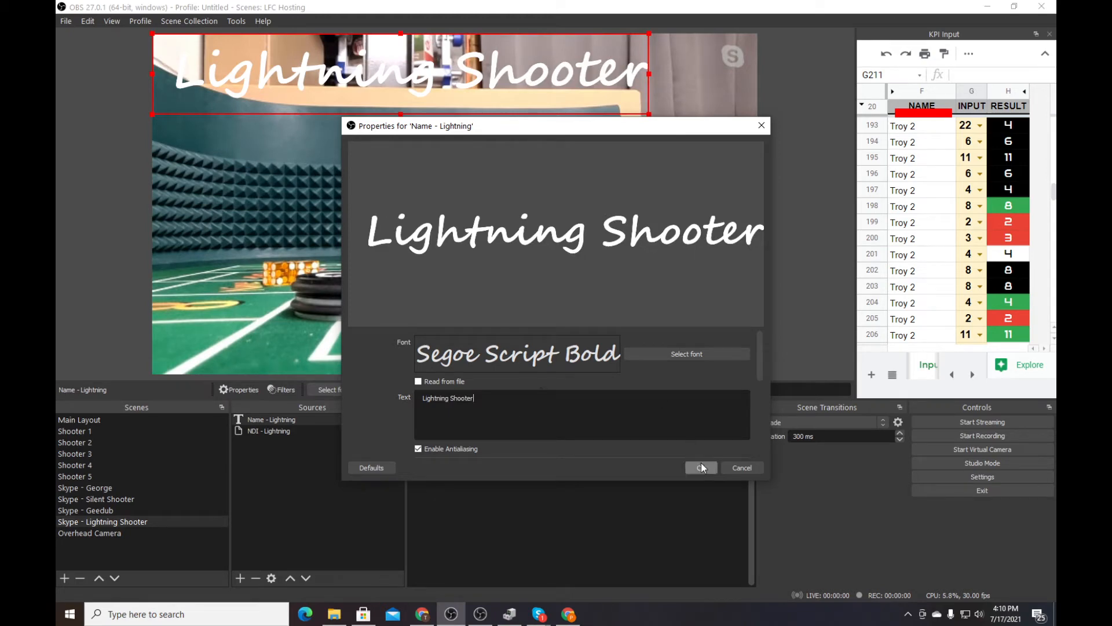
Reduce the Lightning Shooter label's font size, trying 72 before entering a larger custom size.
{"action": "left_click", "coordinate": [694, 356]}
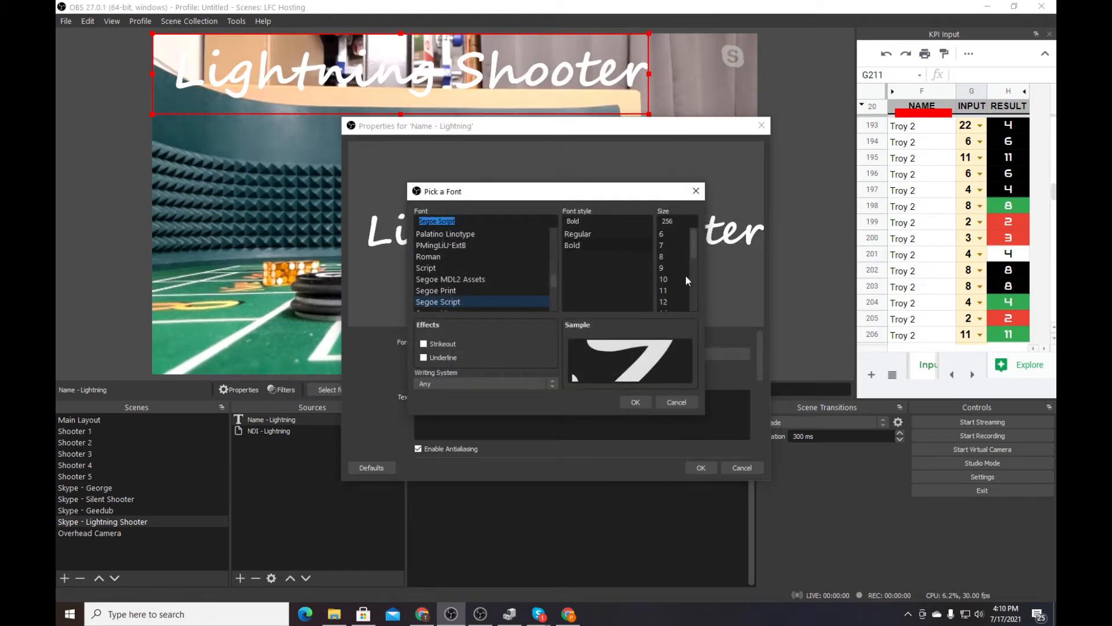
{"action": "key", "text": "Tab"}
{"action": "key", "text": "Tab"}
{"action": "left_click_drag", "start_coordinate": [694, 242], "coordinate": [693, 294]}
{"action": "left_click", "coordinate": [663, 302]}
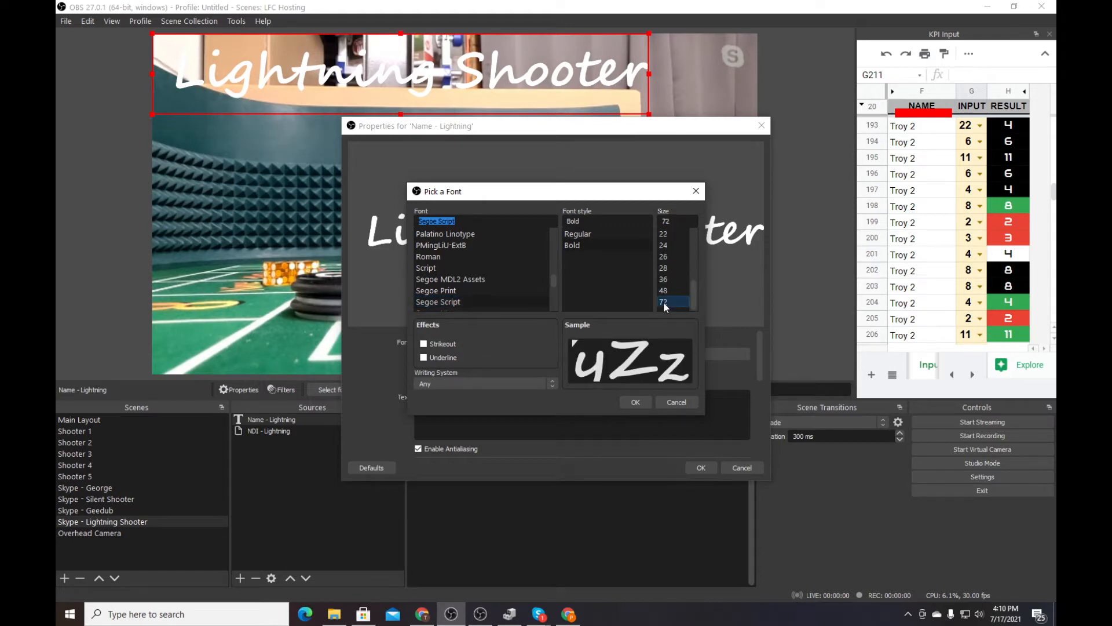
{"action": "left_click", "coordinate": [636, 401]}
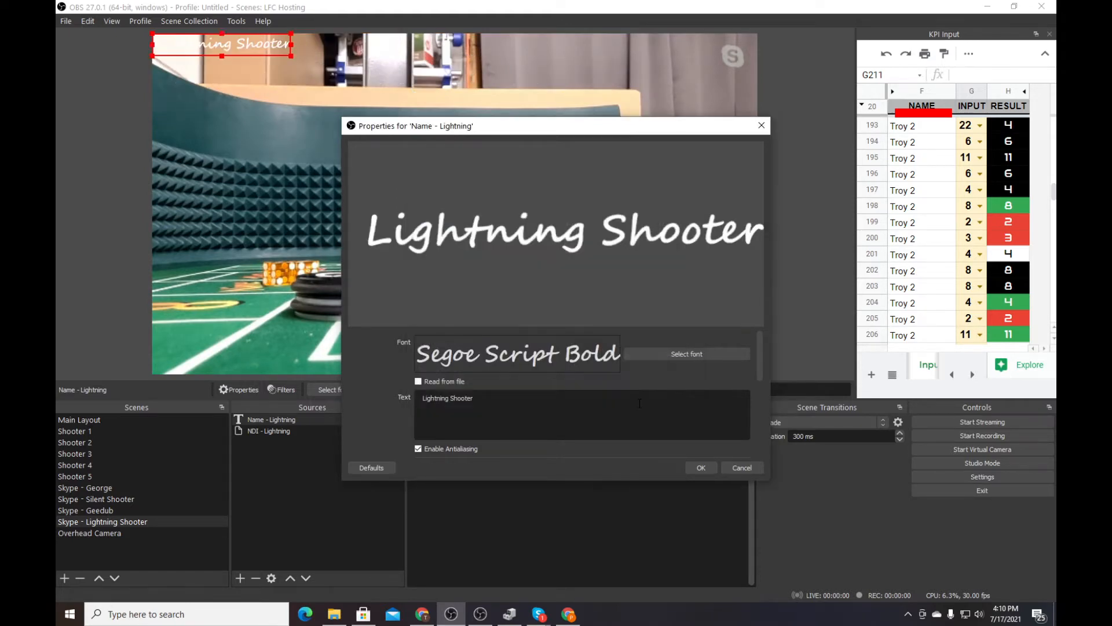
{"action": "left_click", "coordinate": [680, 353]}
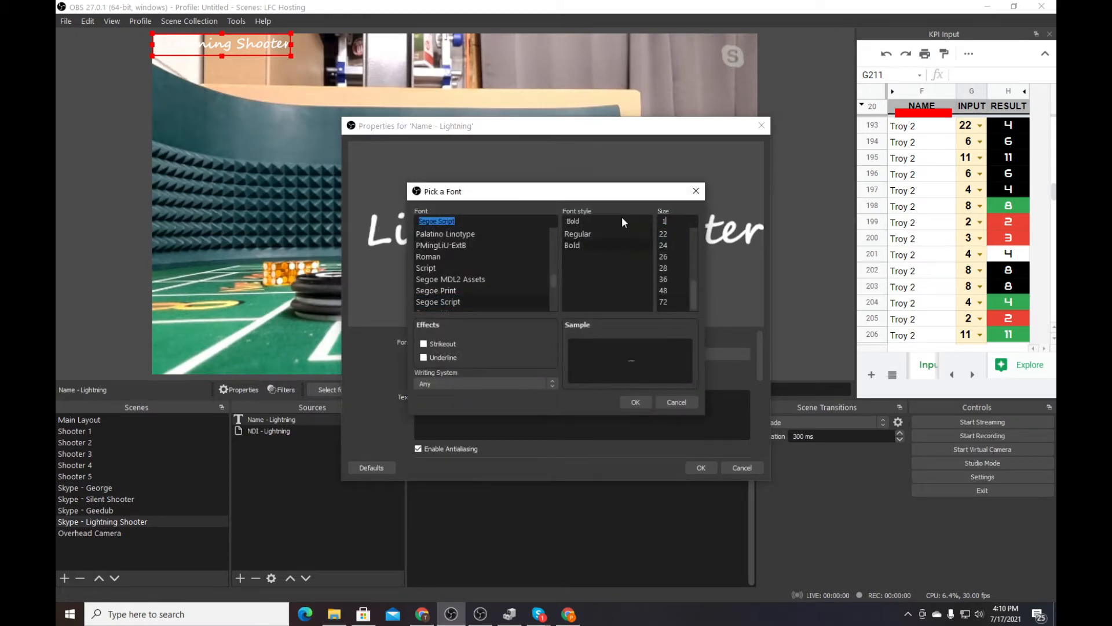
{"action": "key", "text": "Return"}
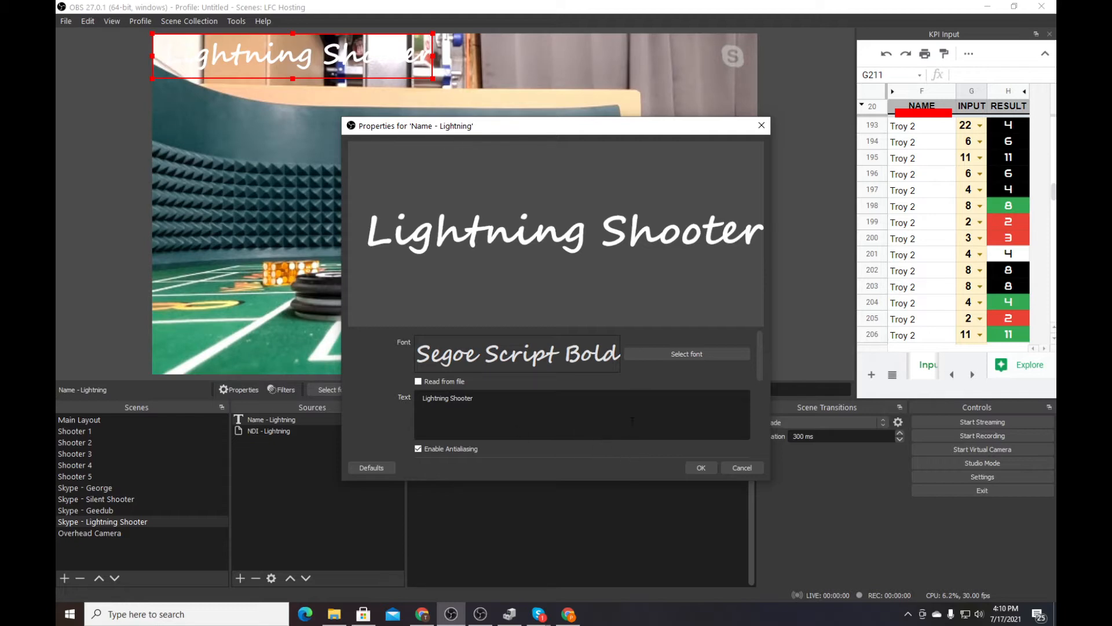
Set the label's background opacity to 75% over the black background colour, with the gradient left off.
{"action": "scroll", "coordinate": [557, 404], "scroll_direction": "down", "scroll_amount": 3}
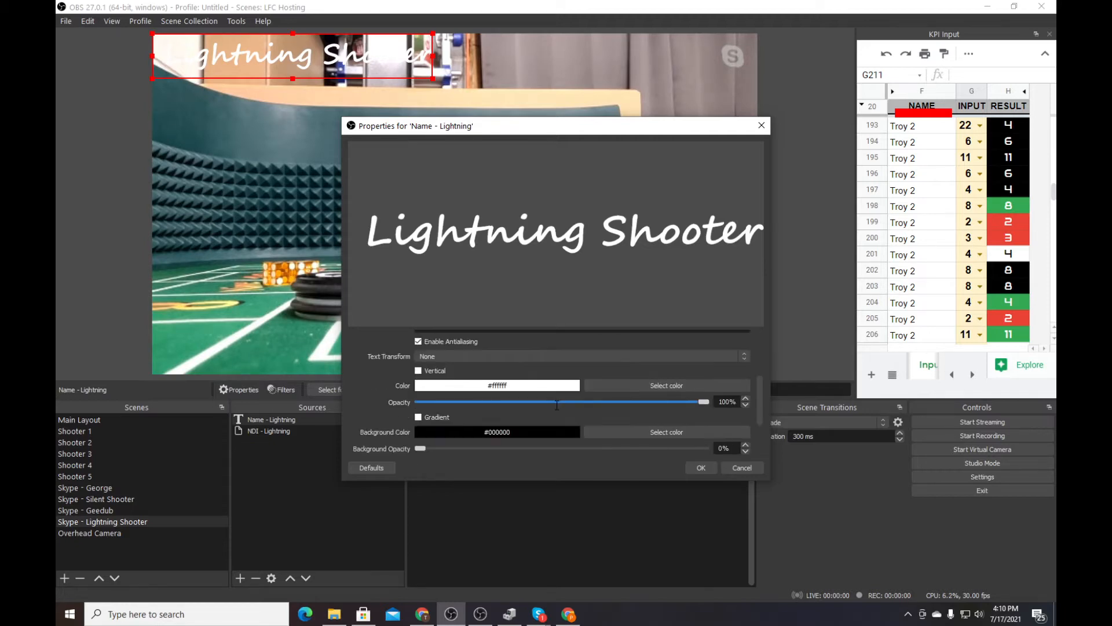
{"action": "scroll", "coordinate": [556, 405], "scroll_direction": "down", "scroll_amount": 1}
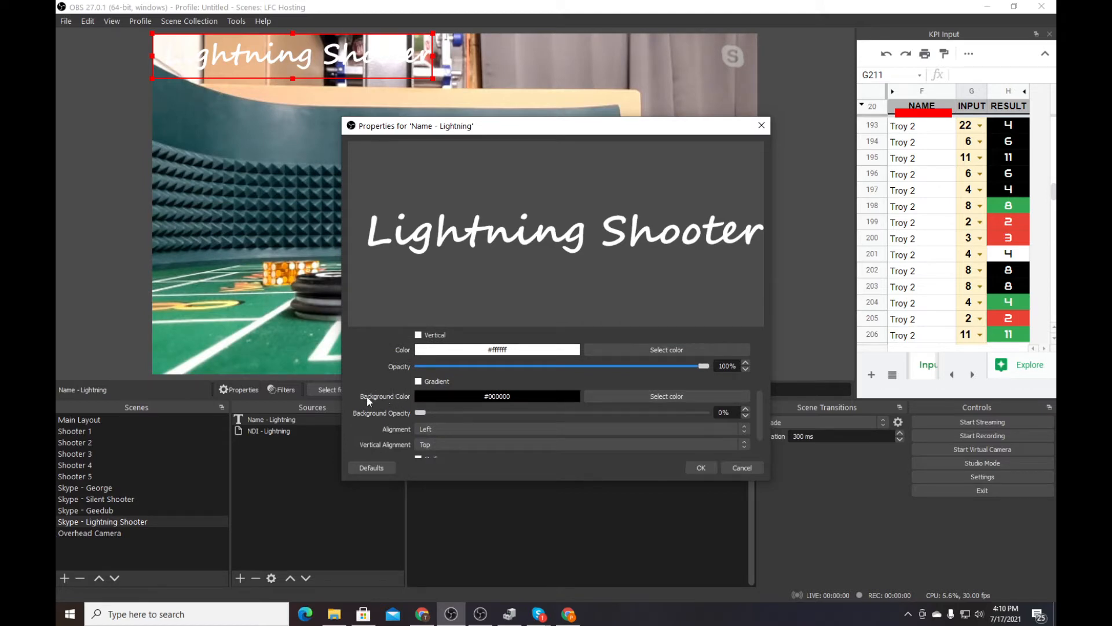
{"action": "left_click", "coordinate": [423, 382]}
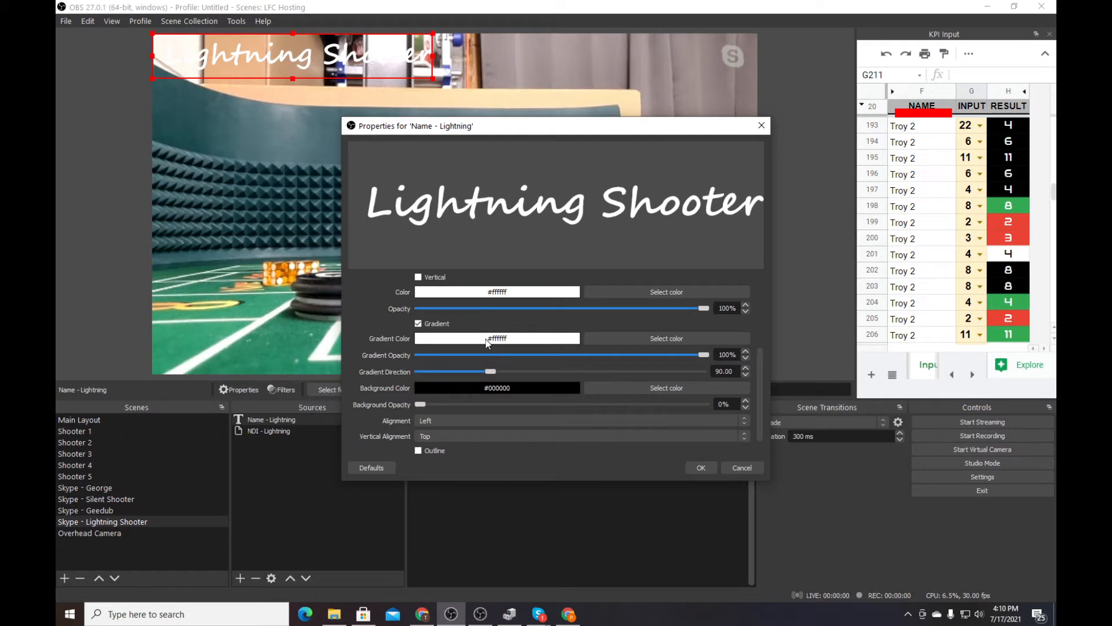
{"action": "left_click", "coordinate": [429, 322]}
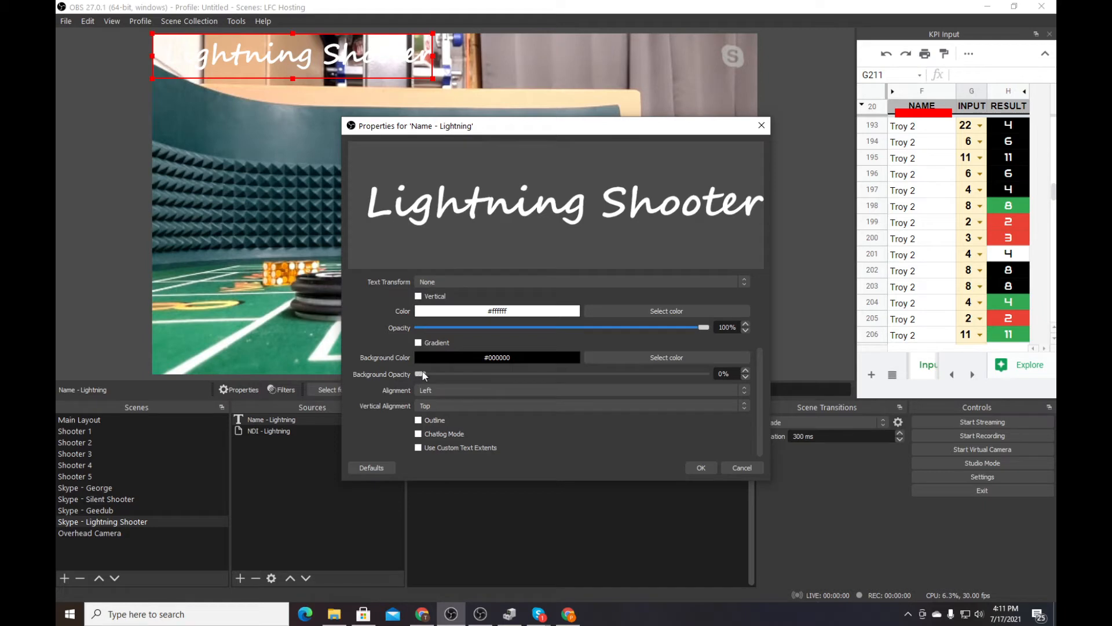
{"action": "left_click_drag", "start_coordinate": [422, 375], "coordinate": [420, 375]}
{"action": "left_click_drag", "start_coordinate": [418, 377], "coordinate": [632, 376]}
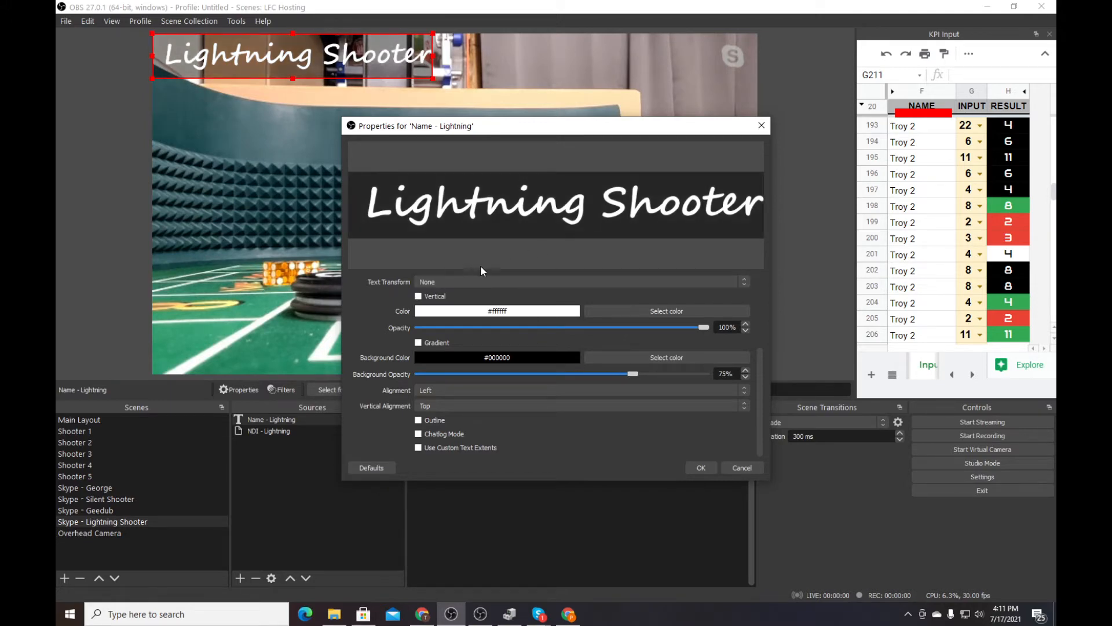
Add a trailing space to the Lightning Shooter text, accept its properties and place the label in the video canvas's lower-left corner.
{"action": "scroll", "coordinate": [523, 388], "scroll_direction": "up", "scroll_amount": 4}
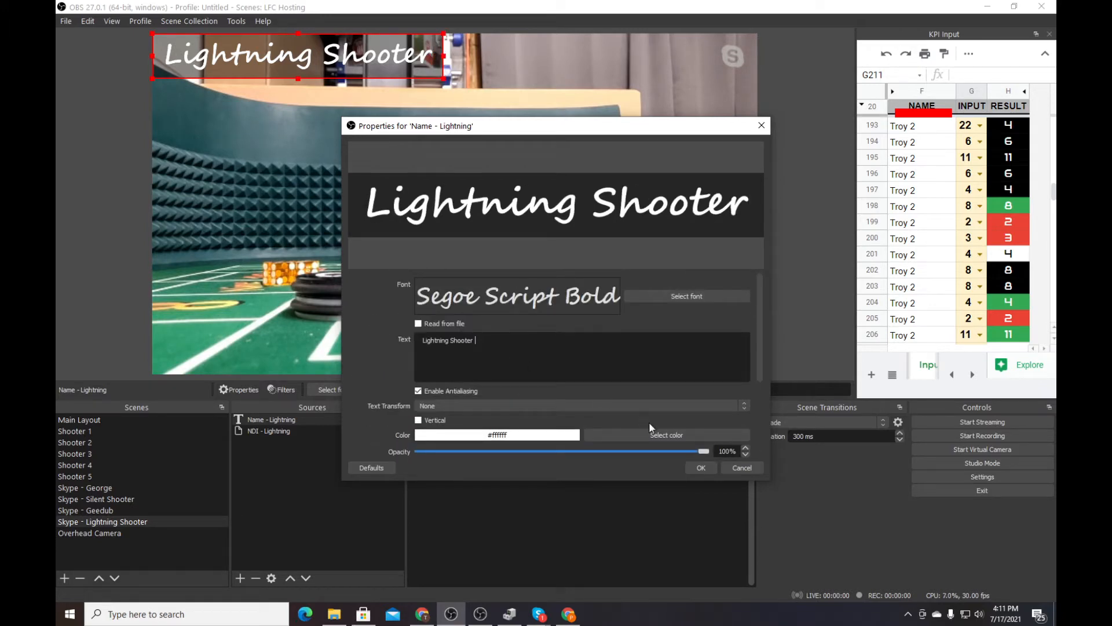
{"action": "left_click", "coordinate": [699, 468]}
{"action": "left_click", "coordinate": [699, 467]}
{"action": "left_click_drag", "start_coordinate": [279, 65], "coordinate": [291, 361]}
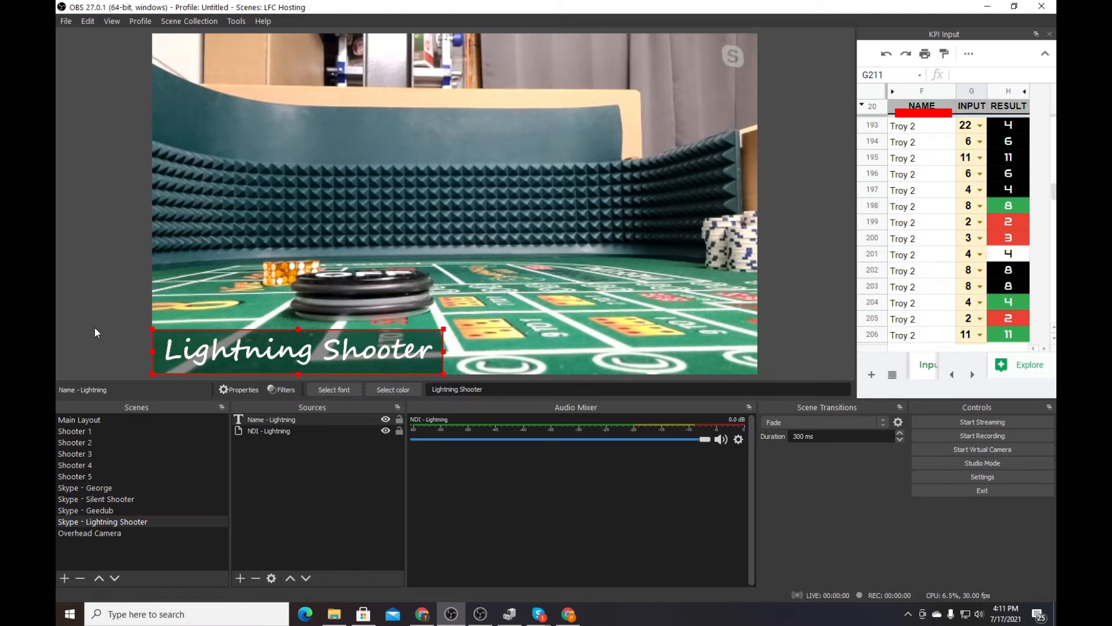
{"action": "left_click", "coordinate": [86, 339]}
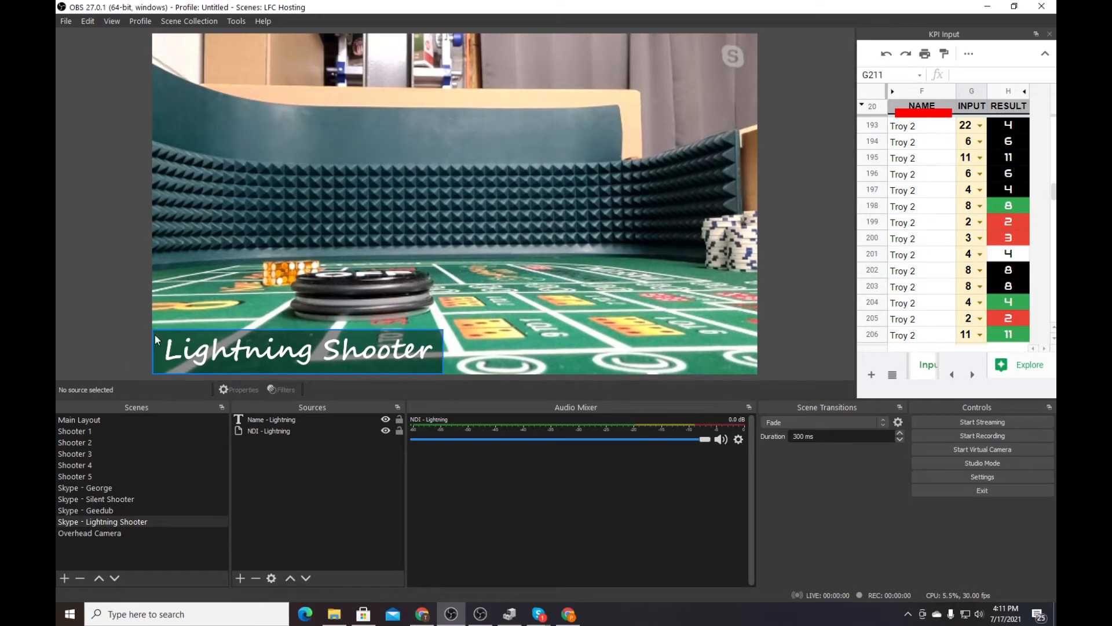
{"action": "left_click", "coordinate": [98, 510]}
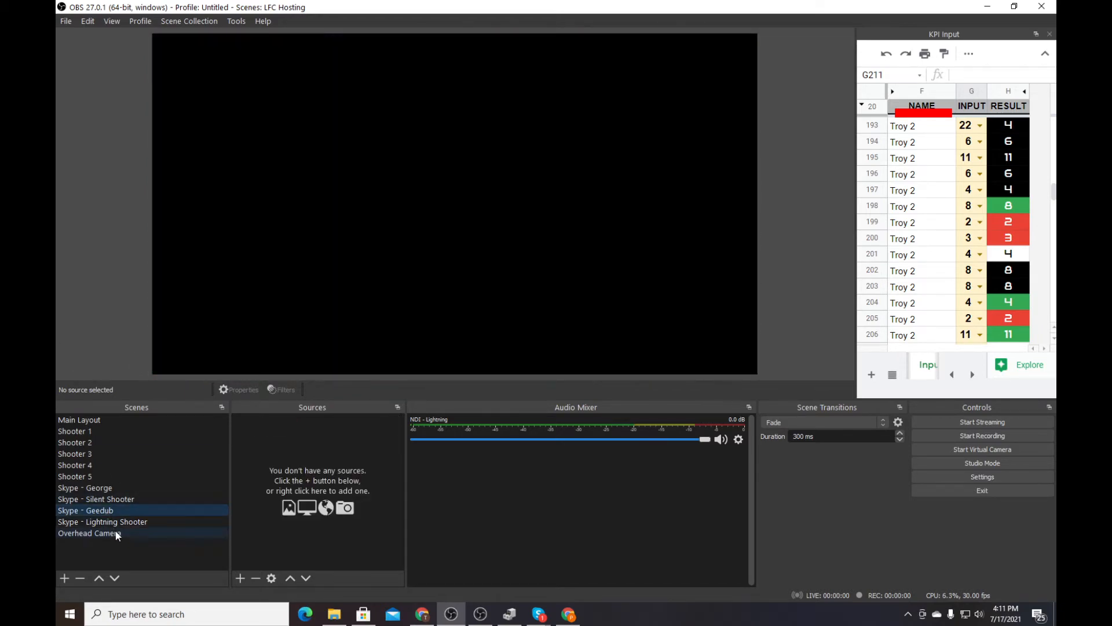
{"action": "left_click", "coordinate": [113, 522]}
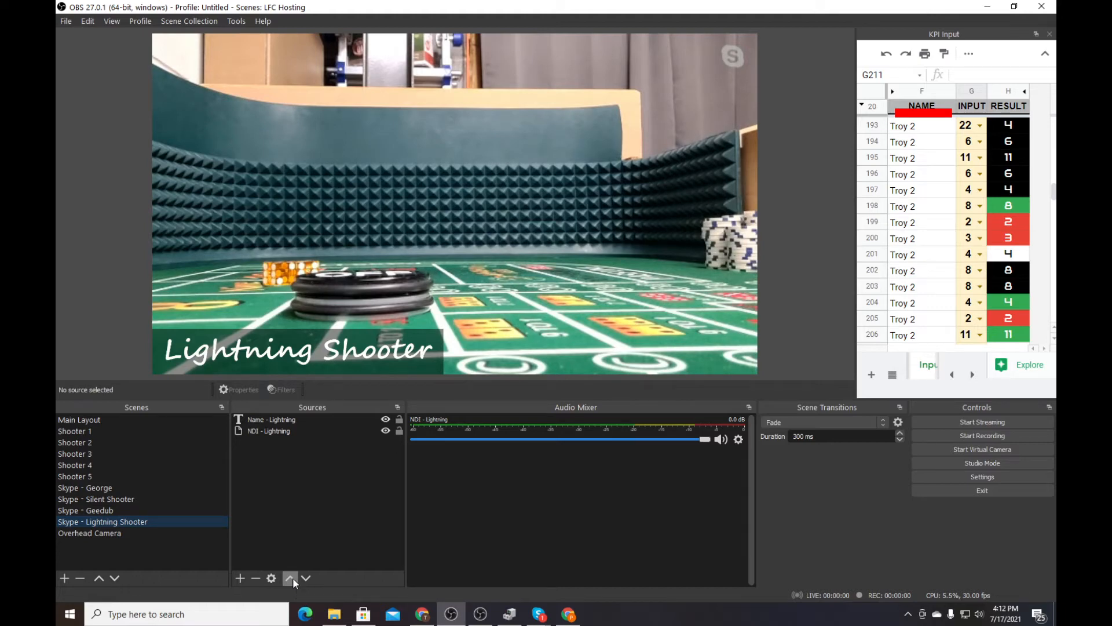
Add the existing Skype - Lightning Shooter scene as a Scene source in the Shooter 1 scene.
{"action": "left_click", "coordinate": [92, 433]}
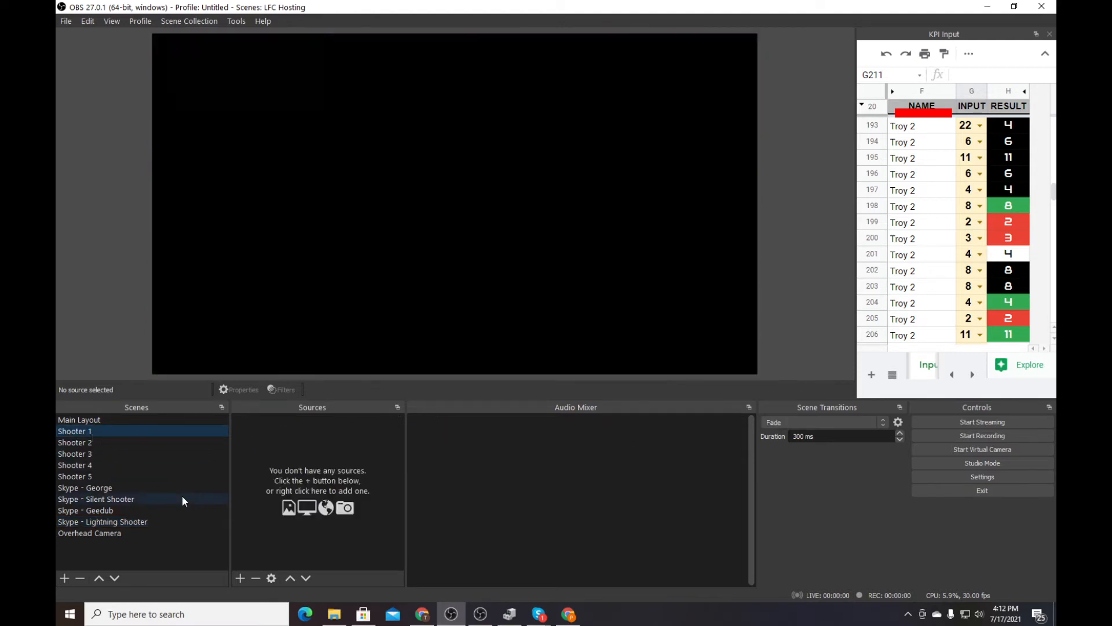
{"action": "left_click", "coordinate": [241, 578]}
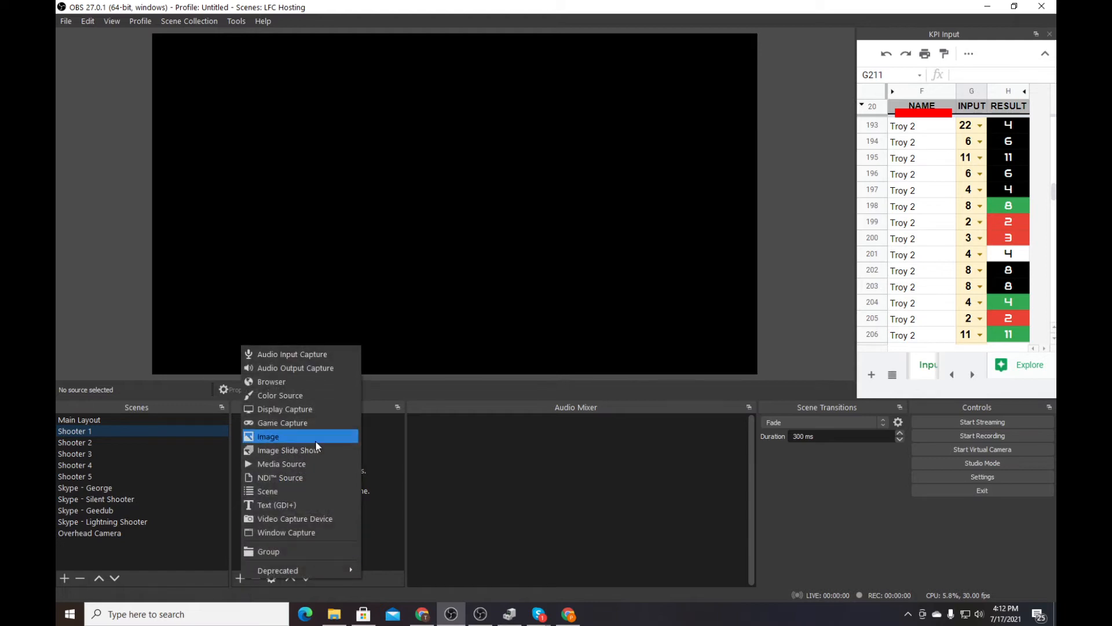
{"action": "left_click", "coordinate": [281, 491]}
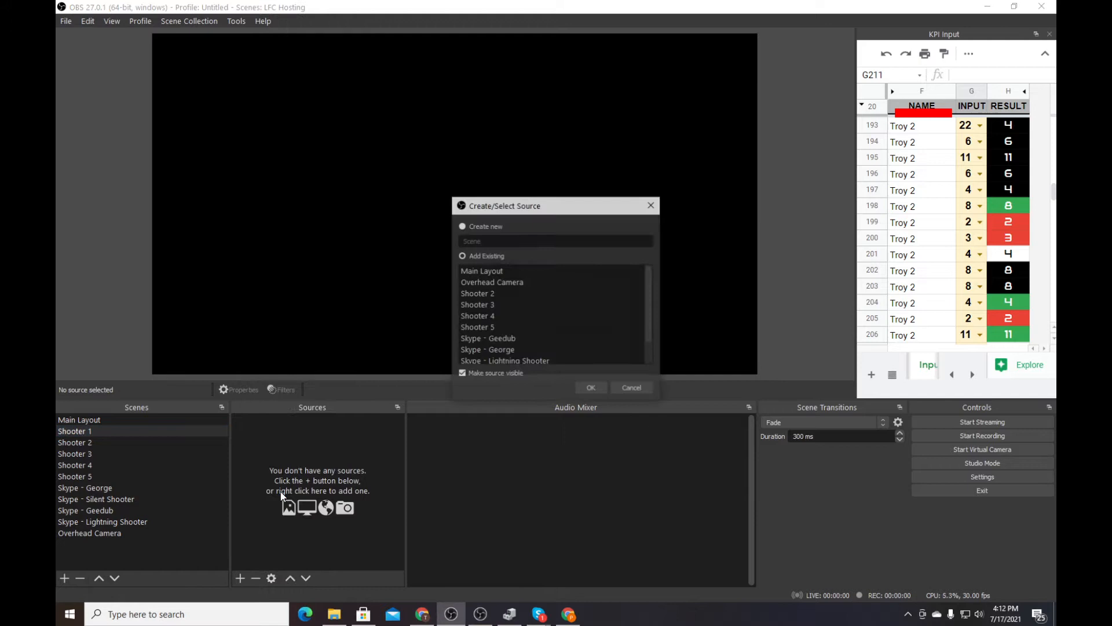
{"action": "scroll", "coordinate": [517, 331], "scroll_direction": "down", "scroll_amount": 1}
{"action": "left_click", "coordinate": [515, 338]}
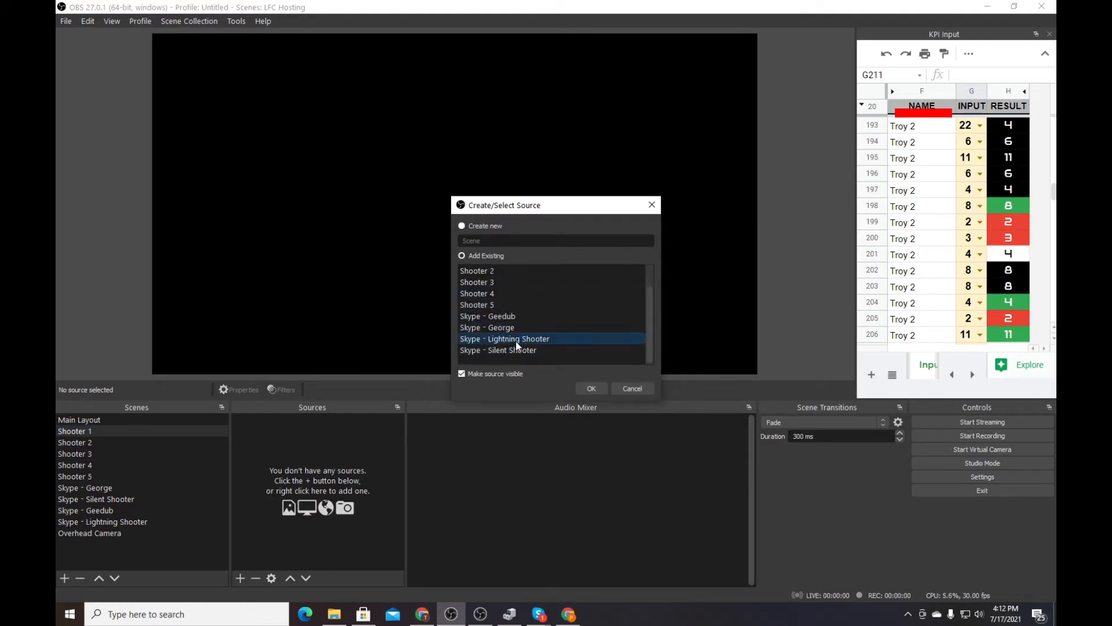
{"action": "left_click", "coordinate": [591, 387]}
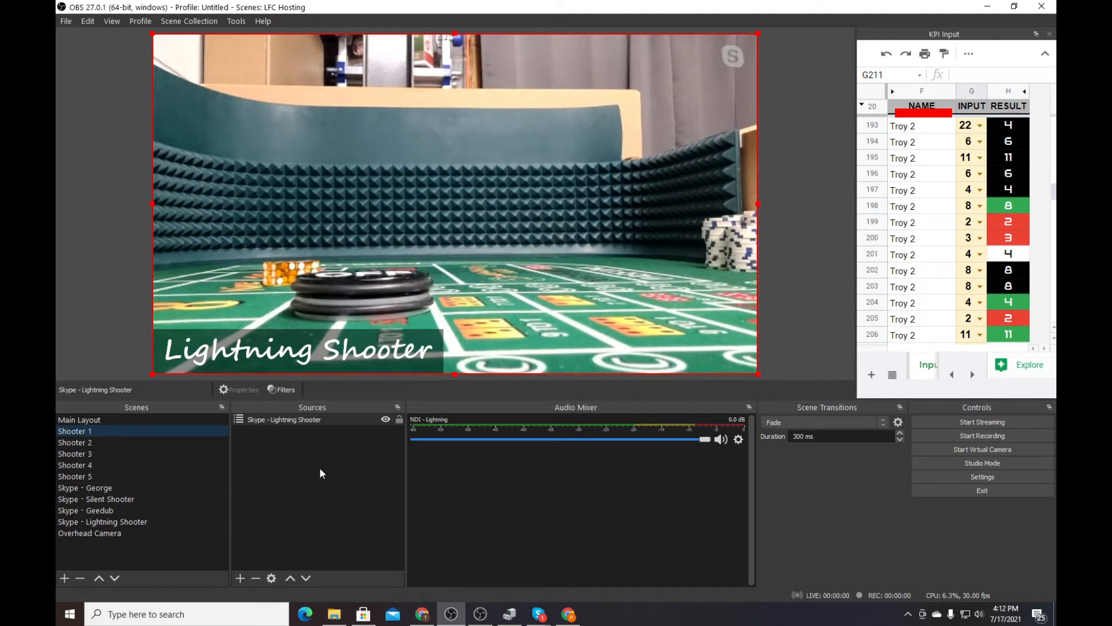
Add the existing Main Layout scene as a Scene source above the Skype feed in the Shooter 1 scene.
{"action": "left_click", "coordinate": [239, 577]}
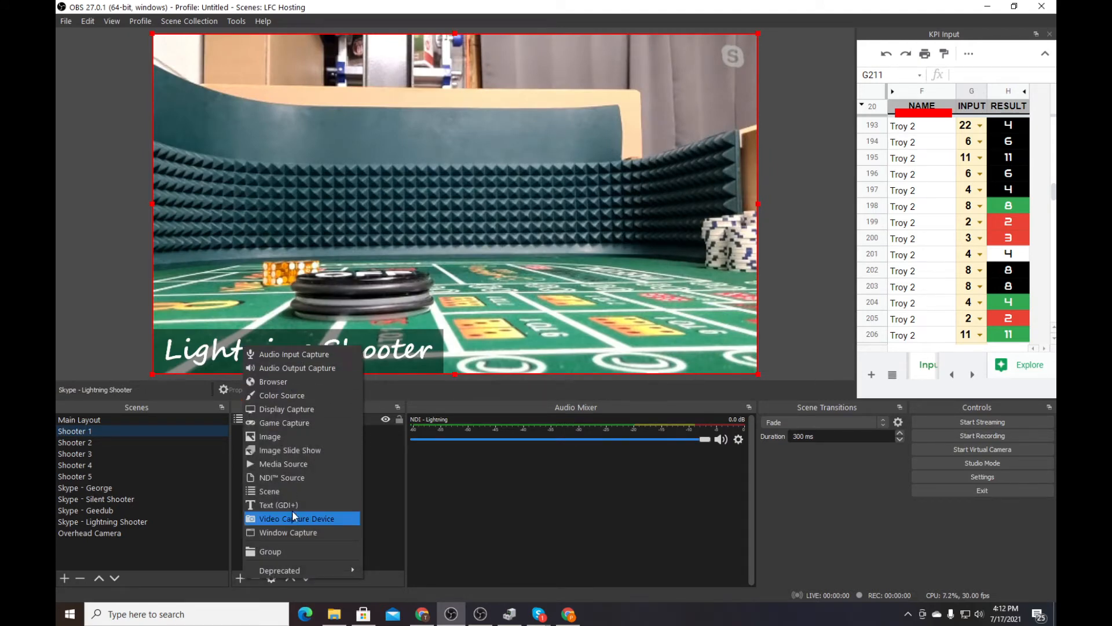
{"action": "left_click", "coordinate": [277, 493]}
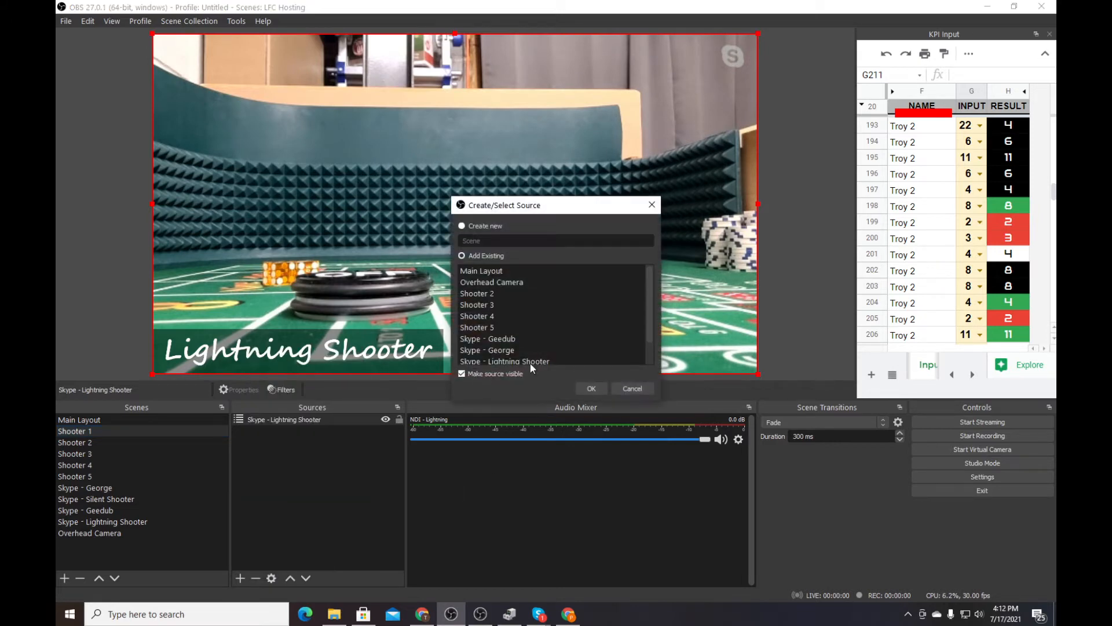
{"action": "left_click", "coordinate": [591, 388]}
{"action": "left_click", "coordinate": [118, 294]}
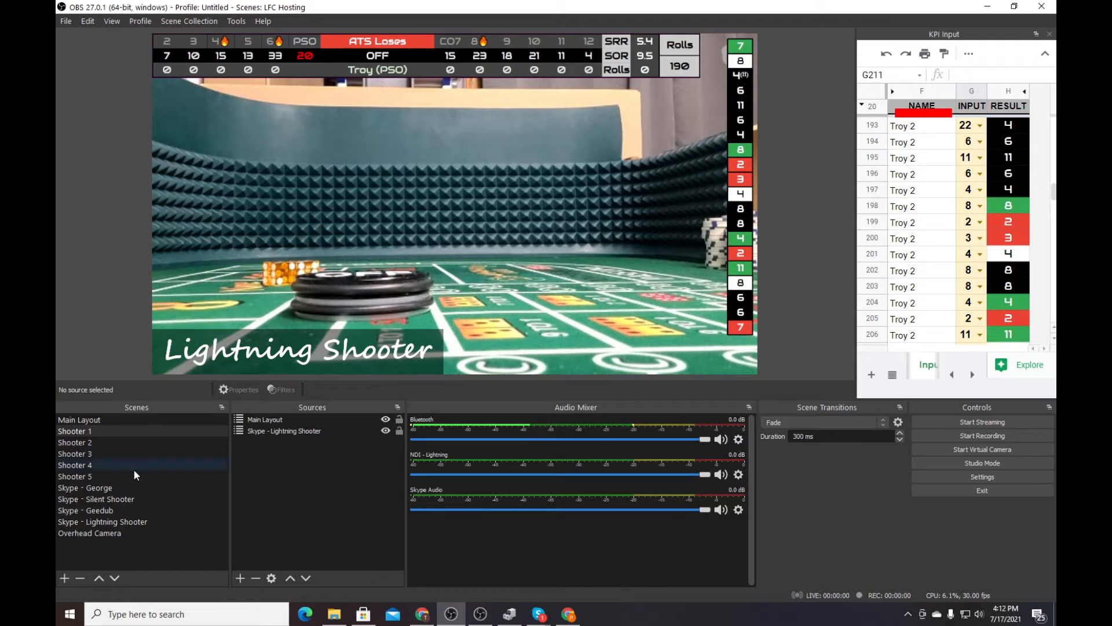
Copy the Name - Lightning text source from Skype - Lightning Shooter and paste it as a duplicate into the Skype - Geedub scene.
{"action": "left_click", "coordinate": [107, 523]}
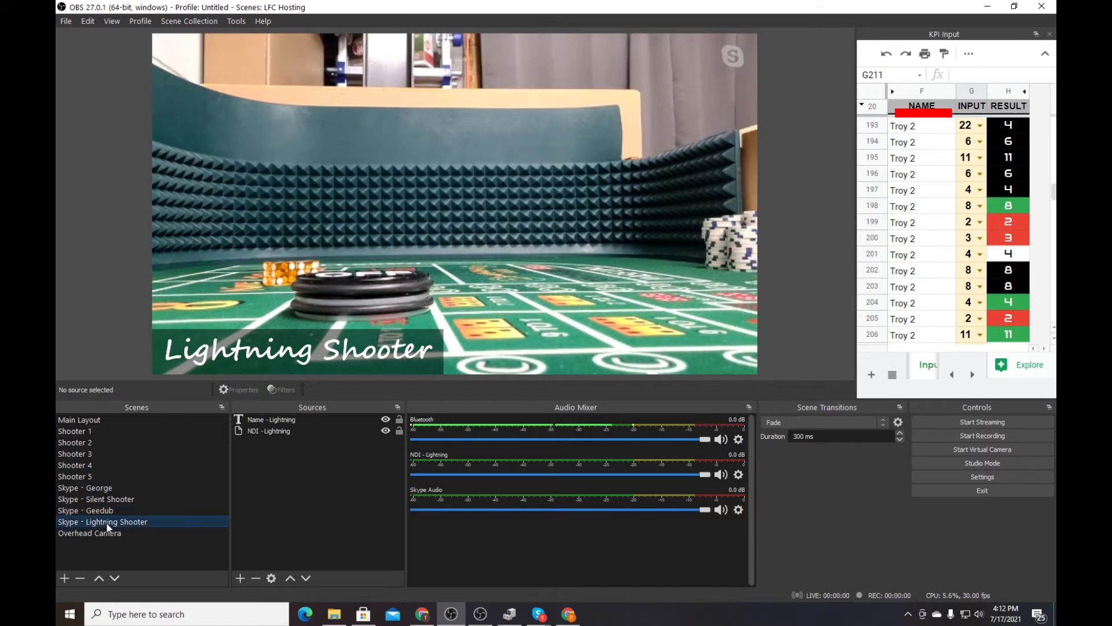
{"action": "left_click", "coordinate": [273, 418]}
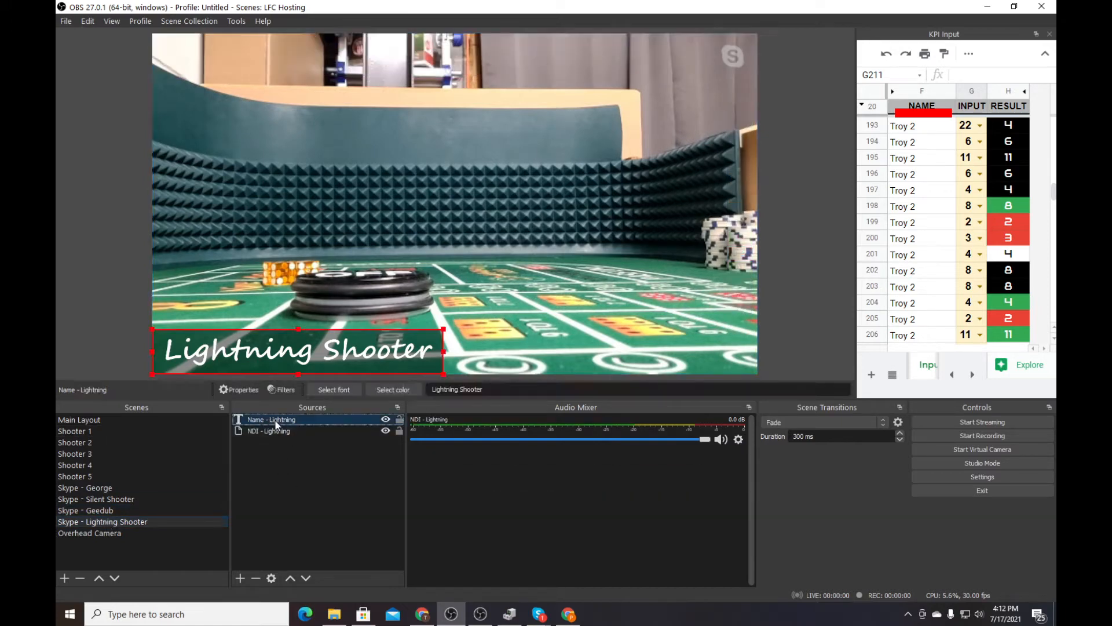
{"action": "right_click", "coordinate": [276, 424]}
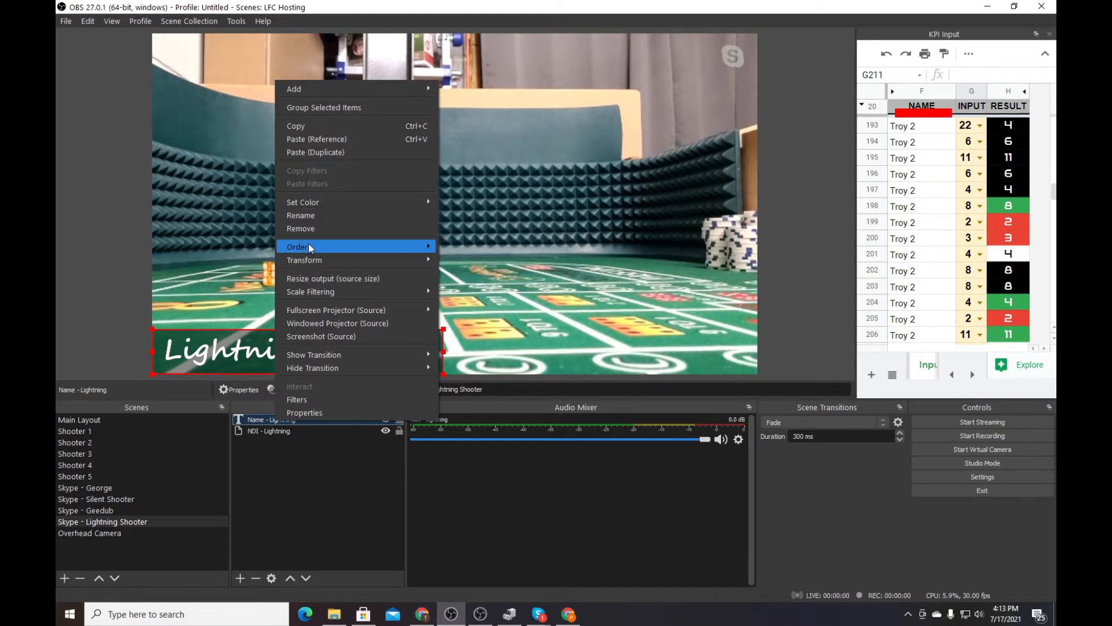
{"action": "left_click", "coordinate": [311, 126]}
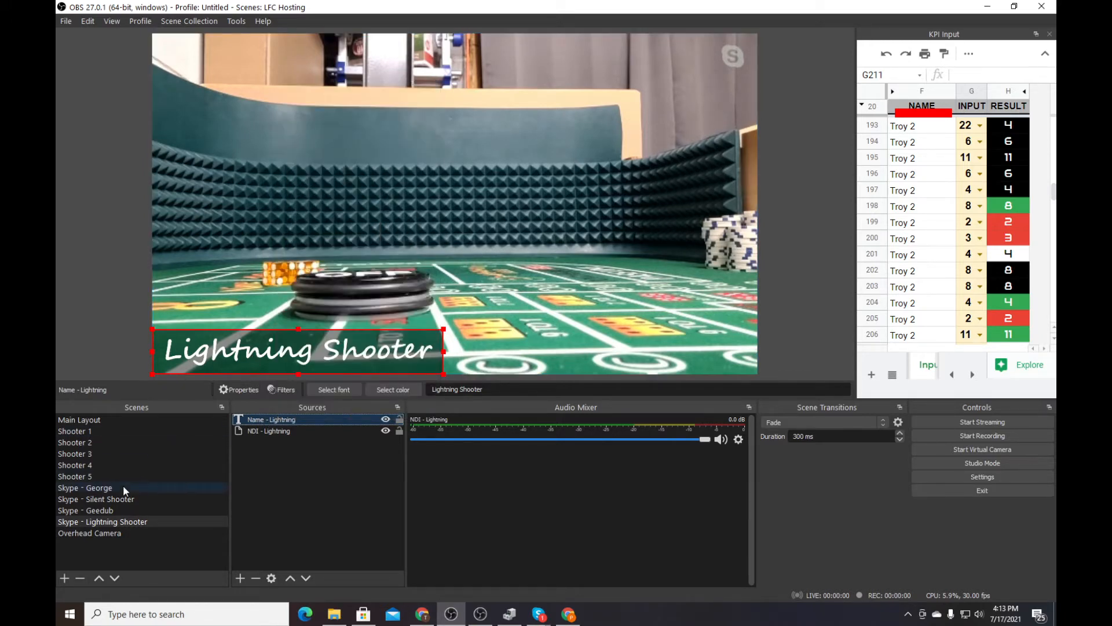
{"action": "left_click", "coordinate": [102, 509]}
{"action": "right_click", "coordinate": [280, 553]}
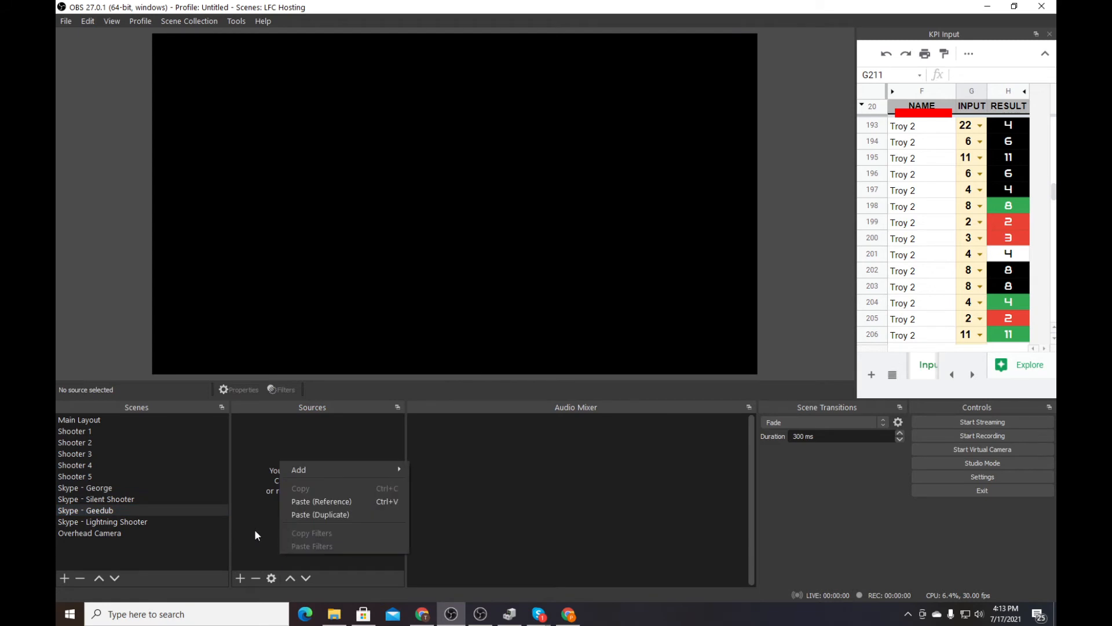
{"action": "left_click", "coordinate": [344, 520]}
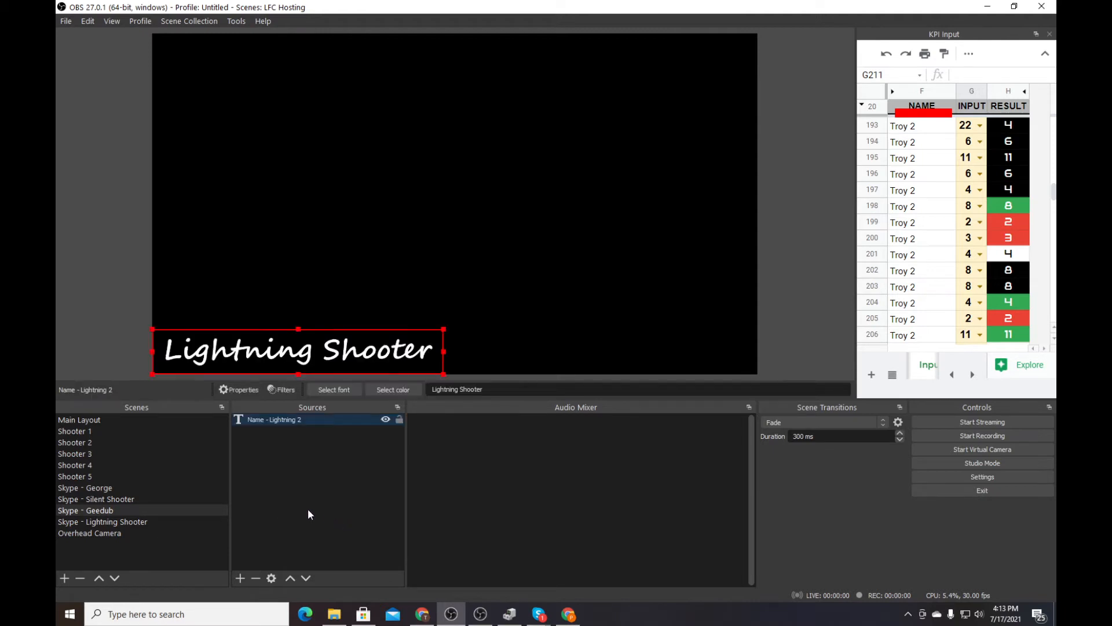
Rename the pasted Name - Lightning 2 text source in the Skype - Geedub scene as Name - Geedub.
{"action": "right_click", "coordinate": [311, 419]}
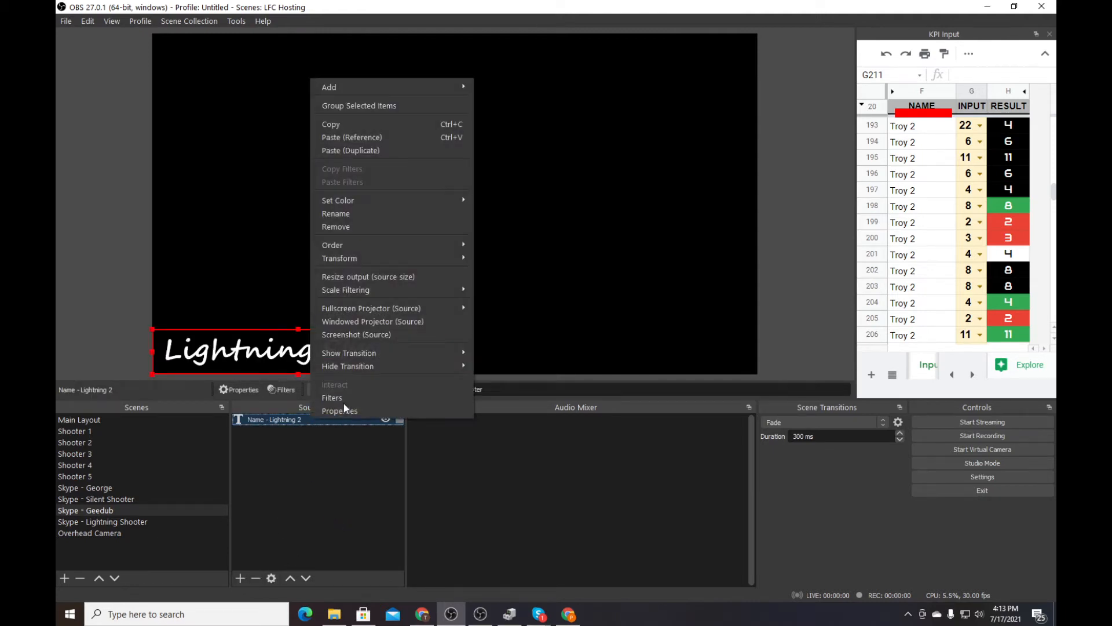
{"action": "left_click", "coordinate": [351, 214]}
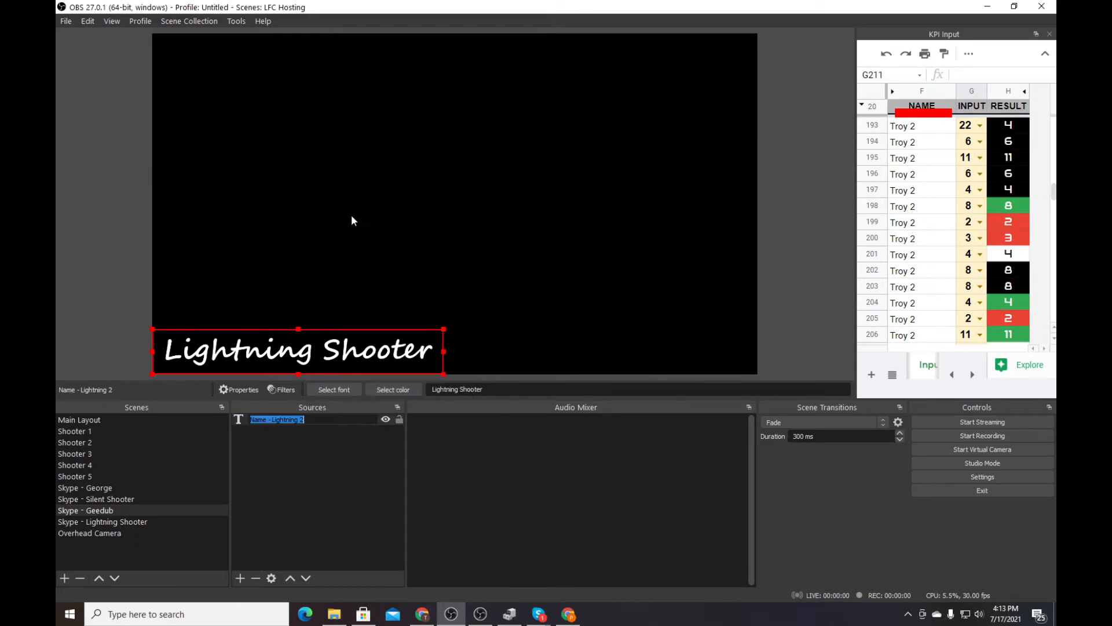
{"action": "key", "text": "End"}
{"action": "key", "text": "ctrl+shift+Left"}
{"action": "key", "text": "ctrl+shift+Left"}
{"action": "type", "text": "Geedu"}
{"action": "key", "text": "Return"}
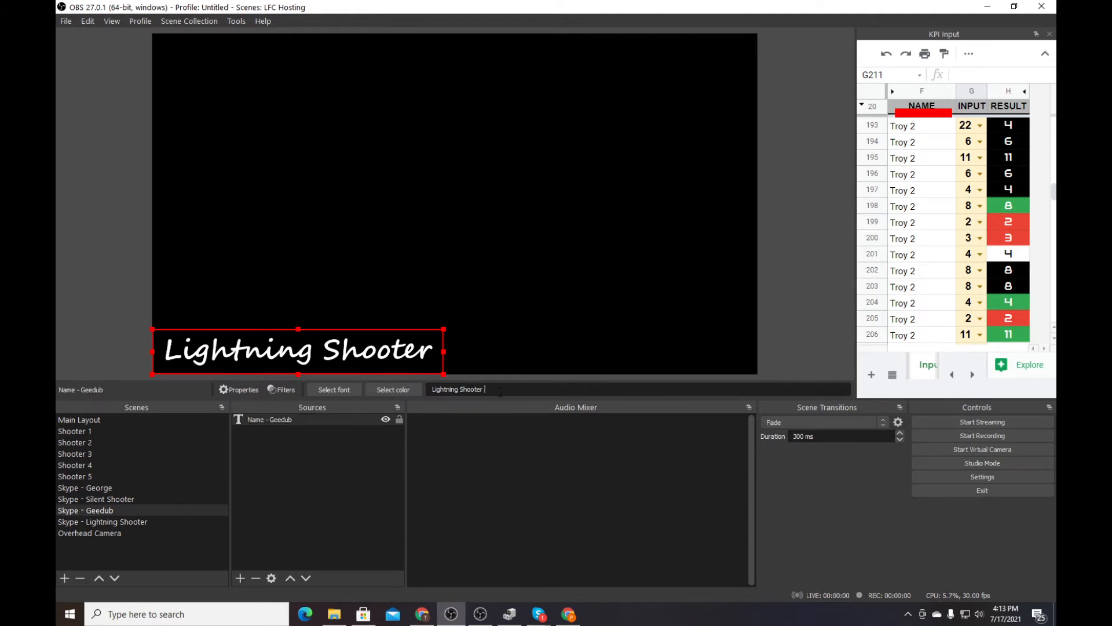
Change the displayed text of the Name - Geedub label to Geedub and deselect the source.
{"action": "key", "text": "ctrl+shift+Left"}
{"action": "key", "text": "ctrl+shift+Left"}
{"action": "type", "text": "Geedug"}
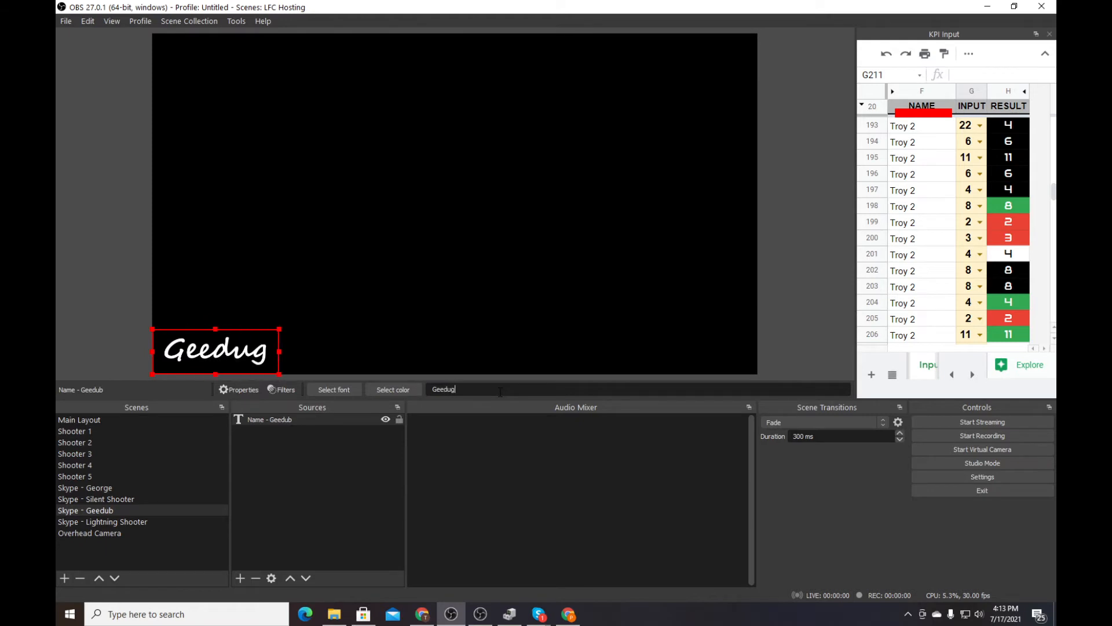
{"action": "key", "text": "BackSpace"}
{"action": "type", "text": "b"}
{"action": "left_click", "coordinate": [310, 476]}
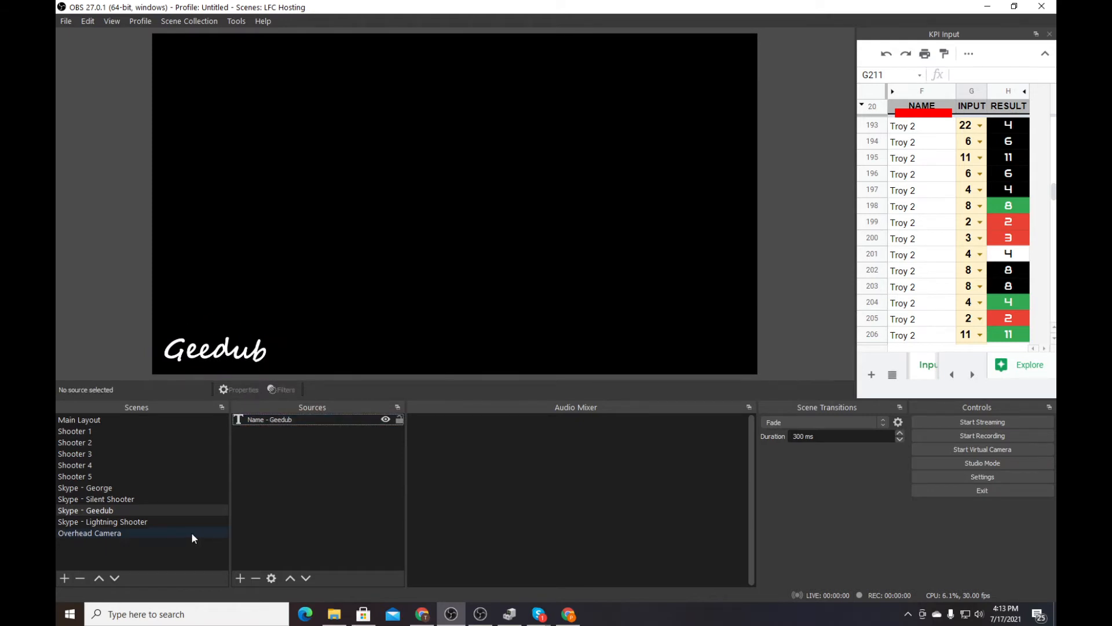
Add a new NDI source called NDI - Geedub to the scene, fed by the caller's live Skype stream.
{"action": "left_click", "coordinate": [240, 578]}
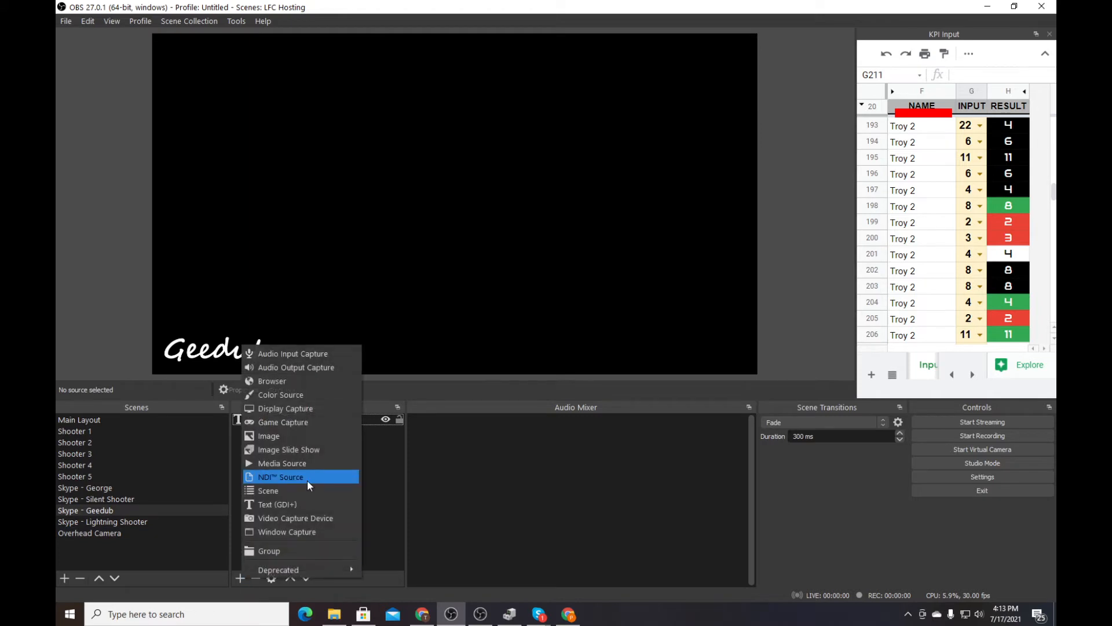
{"action": "left_click", "coordinate": [277, 476]}
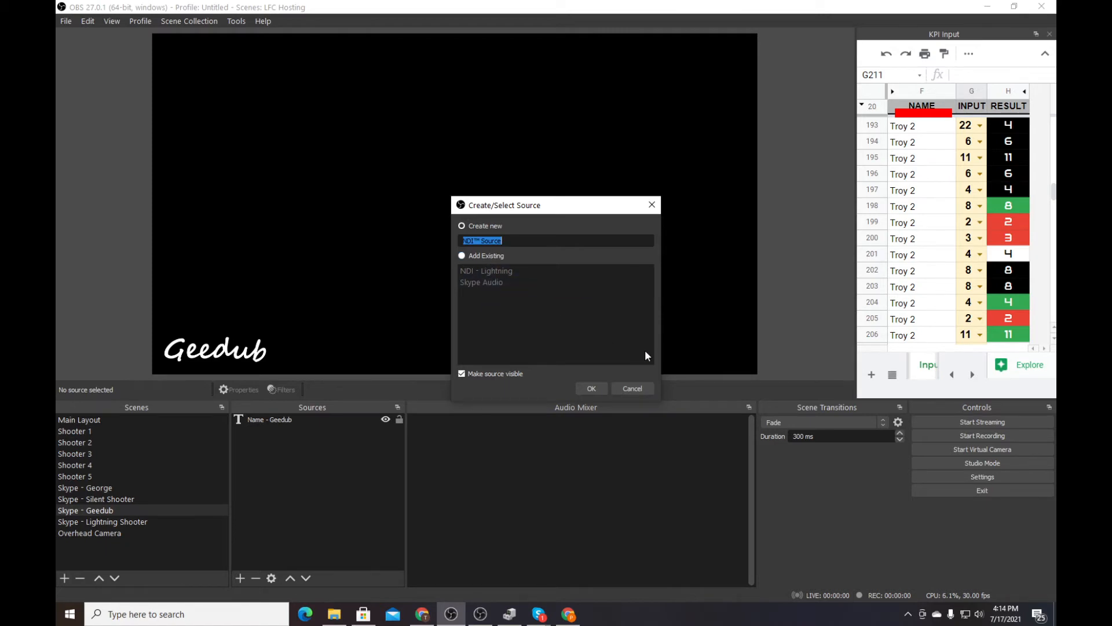
{"action": "type", "text": "NDI - Geedub"}
{"action": "left_click", "coordinate": [592, 387]}
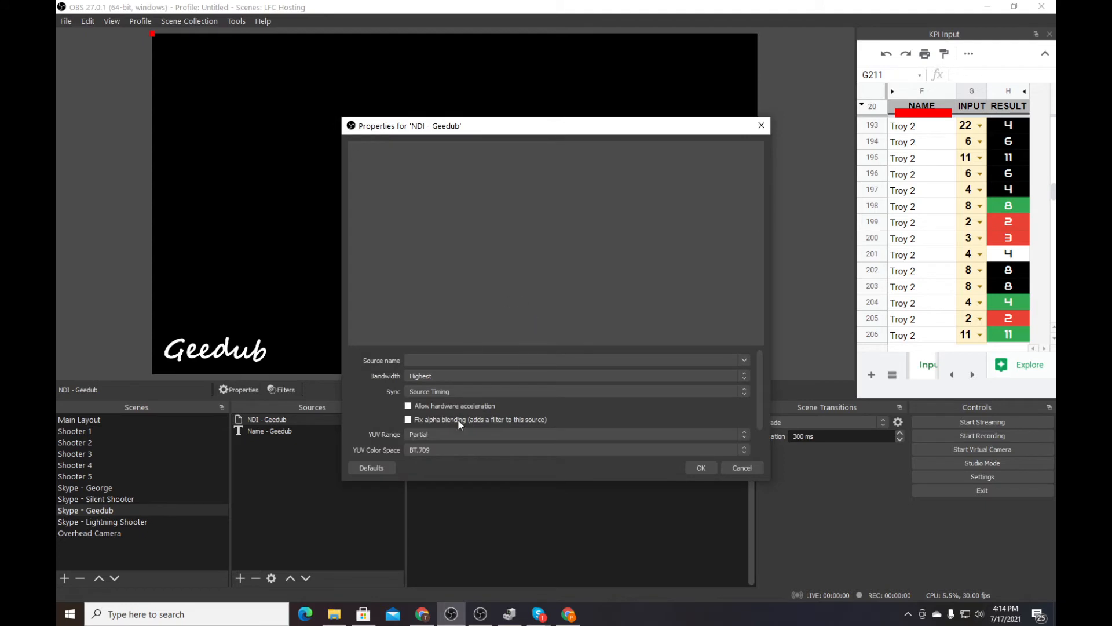
{"action": "left_click", "coordinate": [743, 361]}
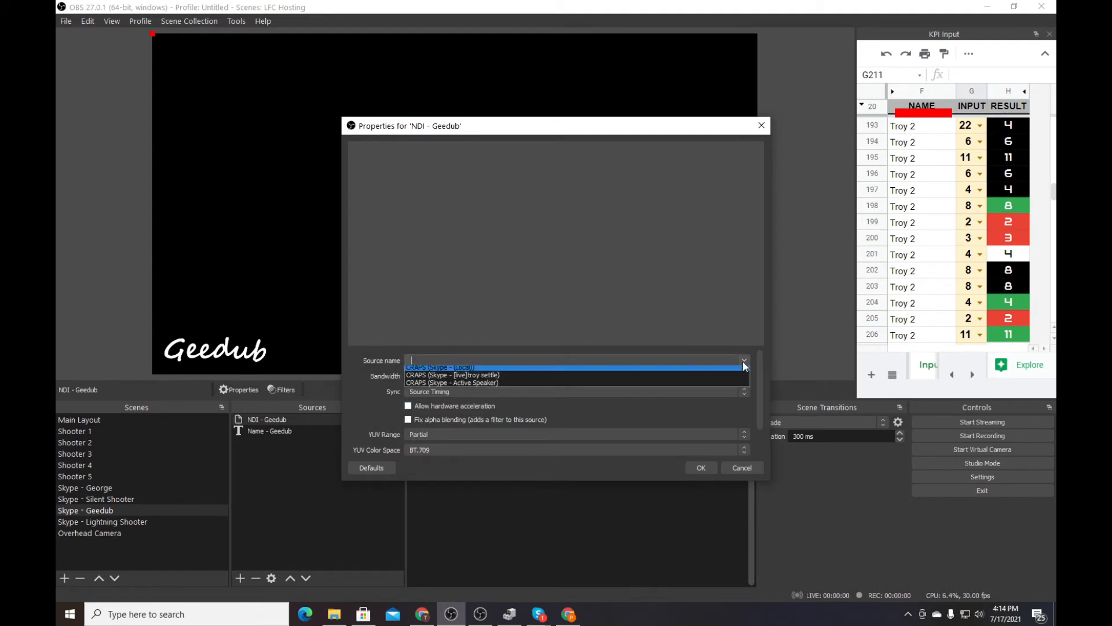
{"action": "left_click", "coordinate": [485, 377]}
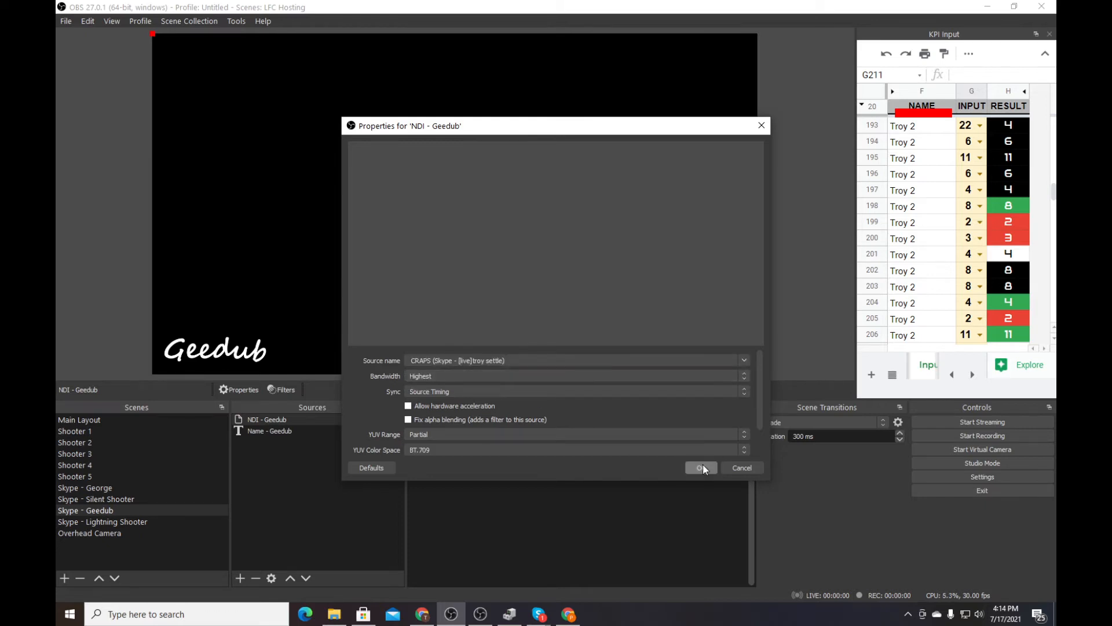
{"action": "left_click", "coordinate": [702, 468]}
Move the NDI - Geedub source below the Name - Geedub label in the source order.
{"action": "left_click", "coordinate": [260, 419]}
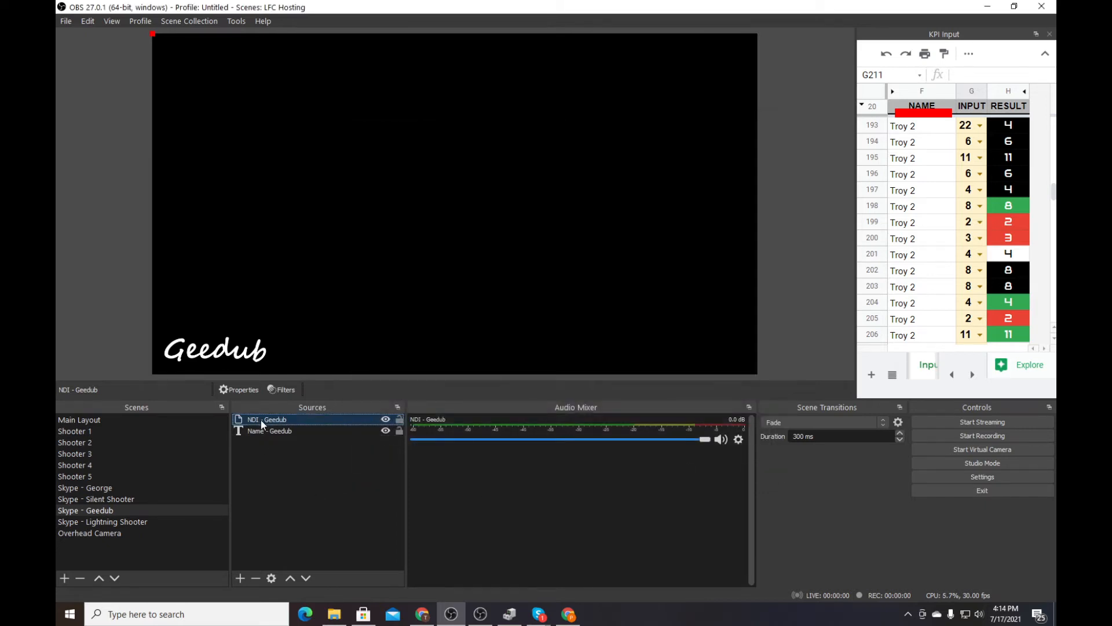
{"action": "left_click", "coordinate": [307, 578]}
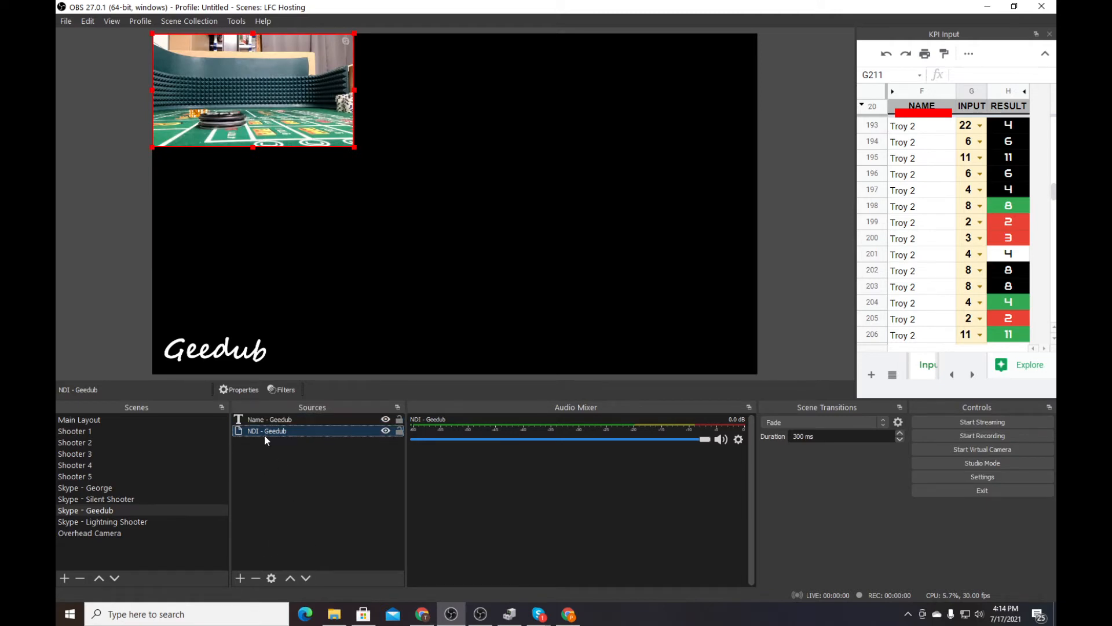
{"action": "left_click", "coordinate": [102, 342]}
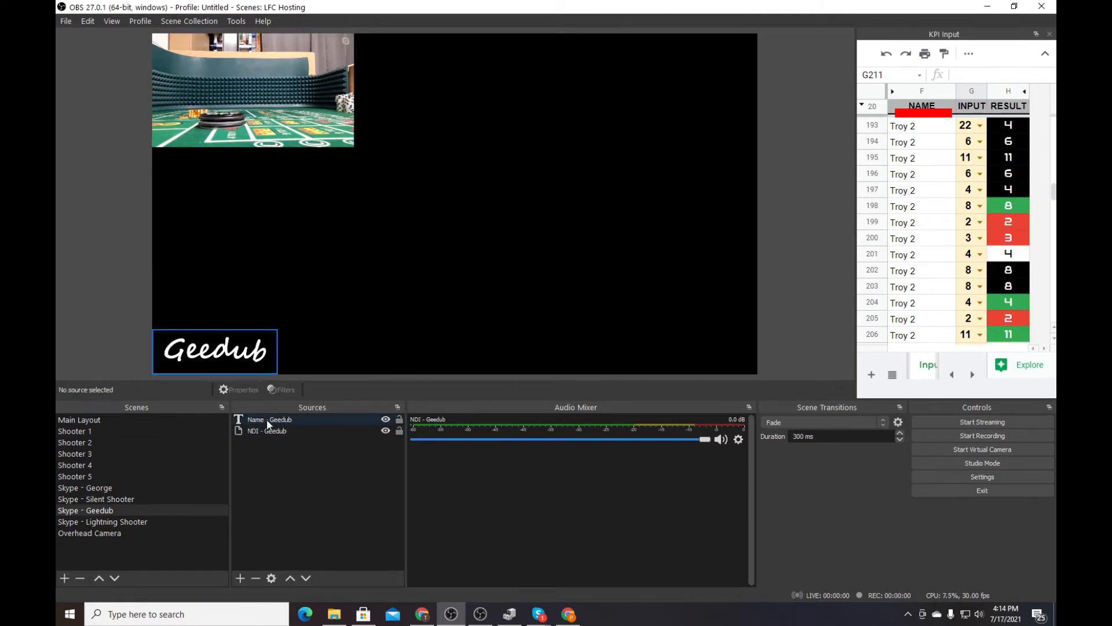
Copy the transform of NDI - Lightning in the Skype - Lightning Shooter scene and paste it onto NDI - Geedub in Skype - Geedub.
{"action": "left_click", "coordinate": [241, 116]}
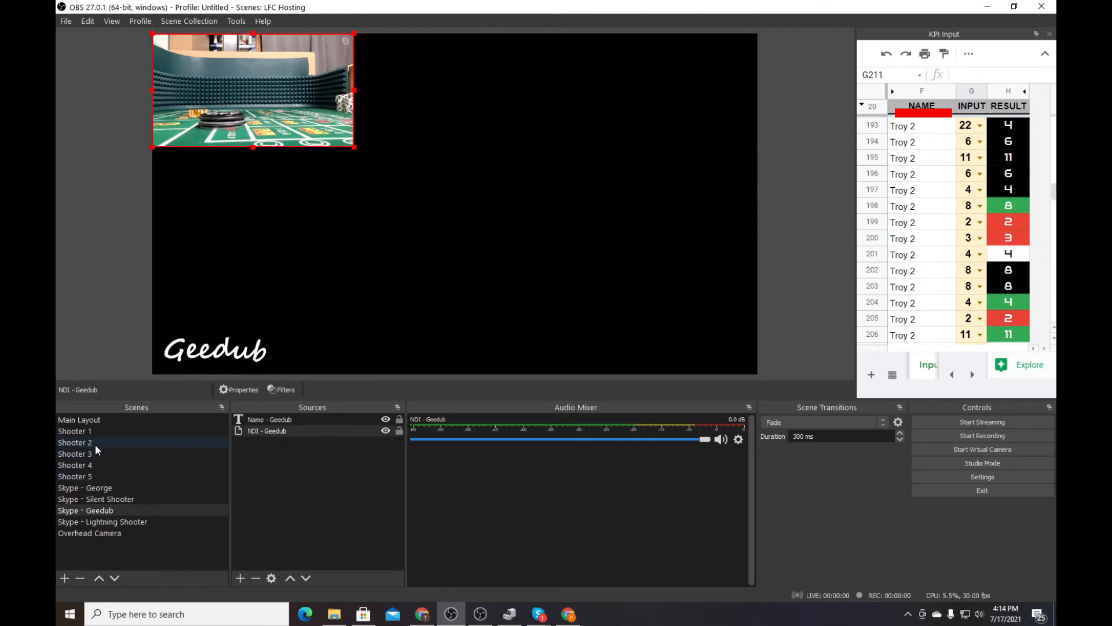
{"action": "left_click", "coordinate": [98, 522]}
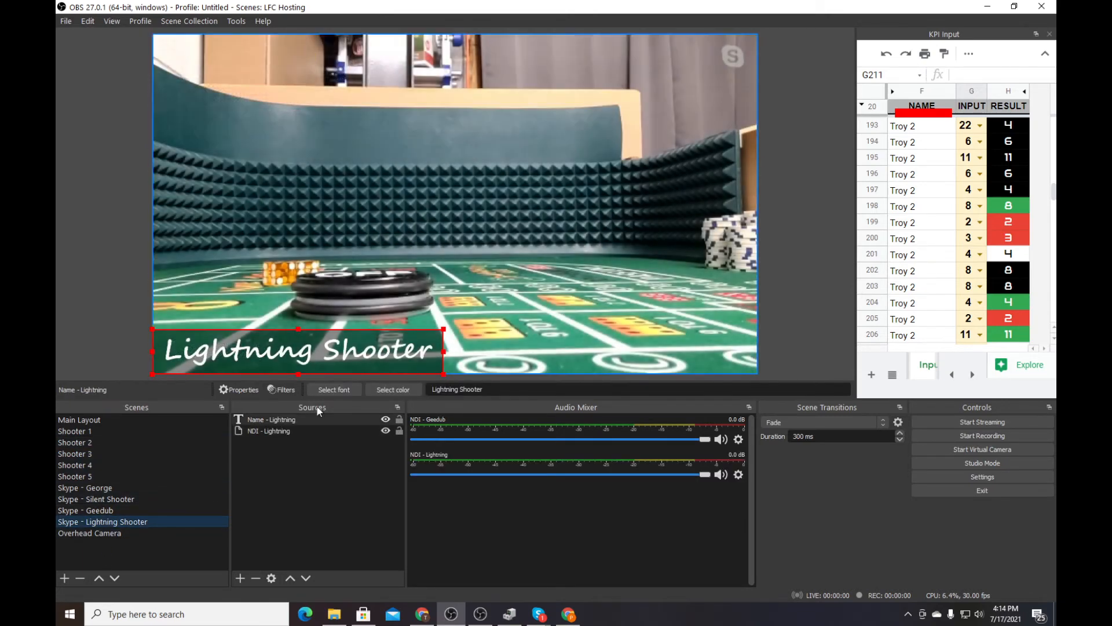
{"action": "left_click", "coordinate": [403, 175]}
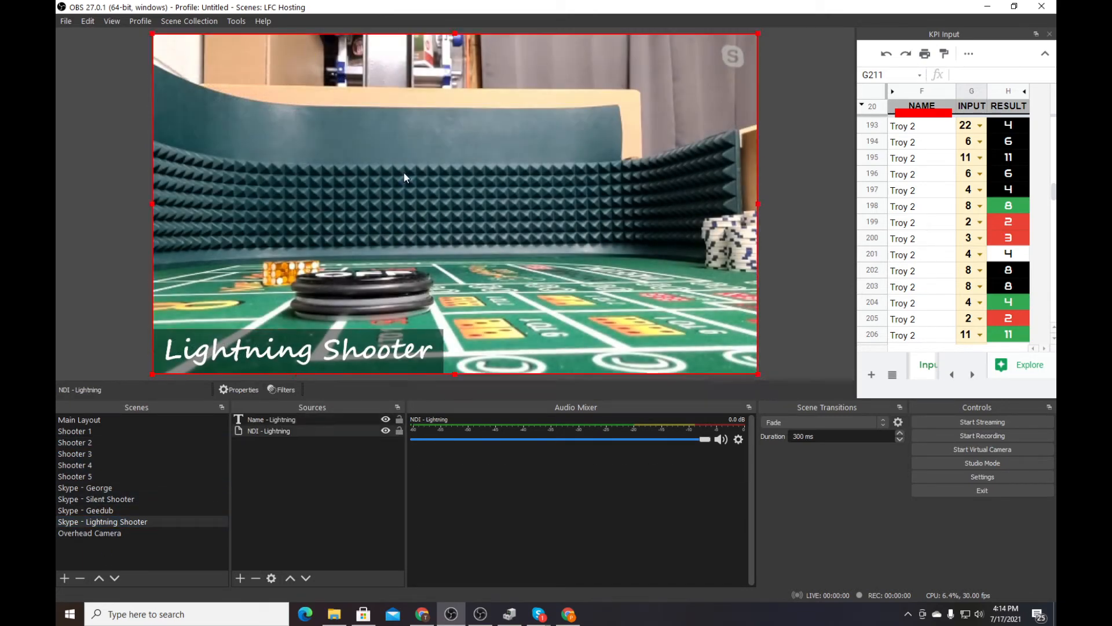
{"action": "right_click", "coordinate": [404, 177]}
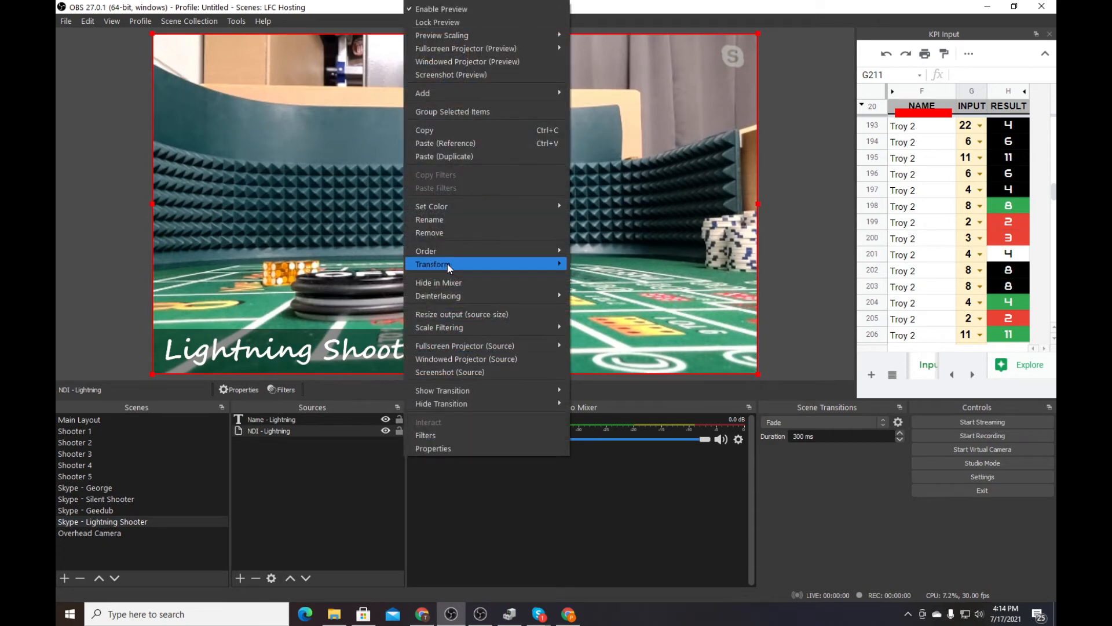
{"action": "mouse_move", "coordinate": [447, 263]}
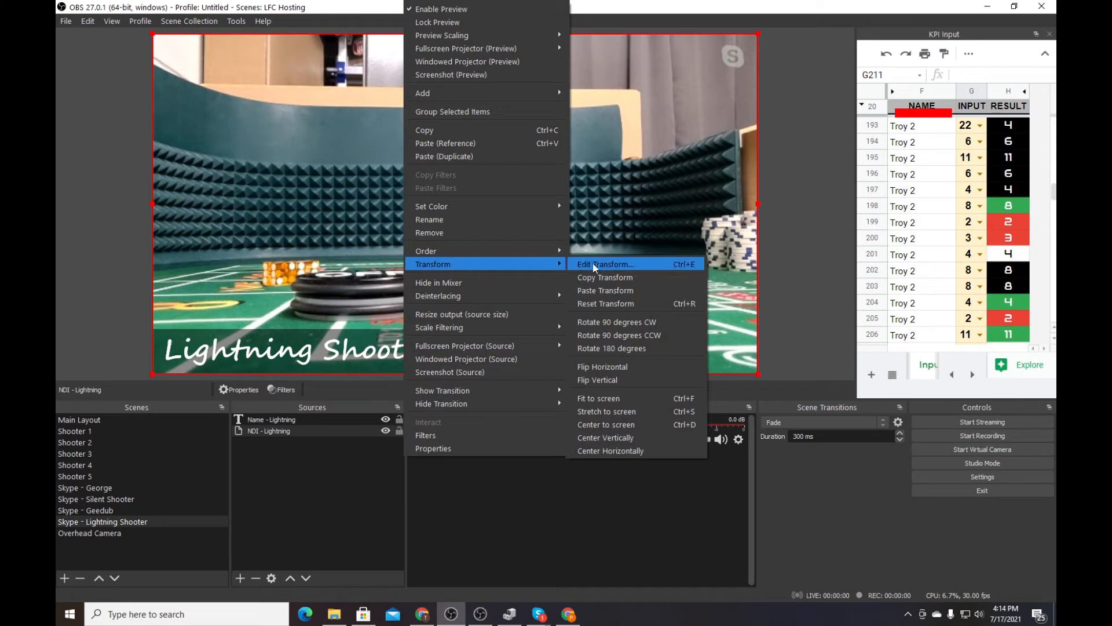
{"action": "left_click", "coordinate": [603, 276]}
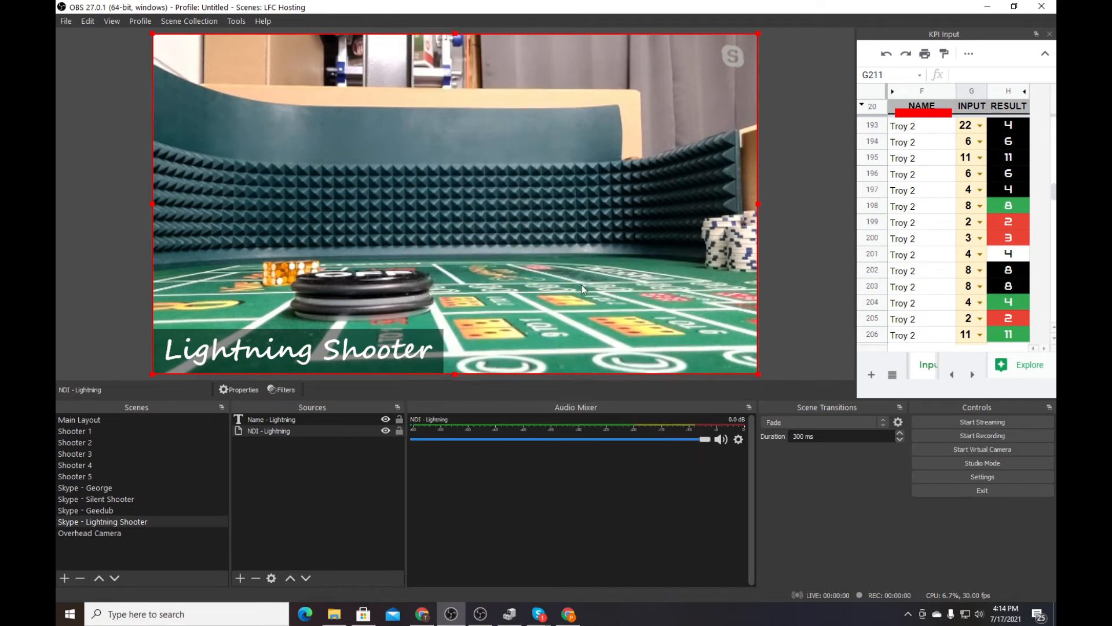
{"action": "left_click", "coordinate": [96, 511]}
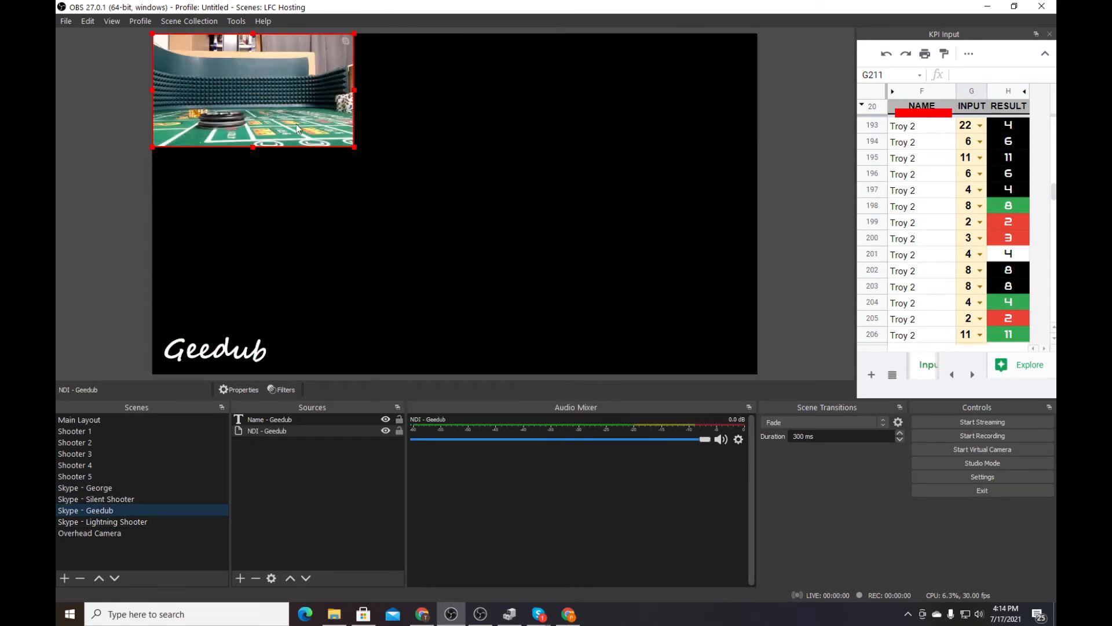
{"action": "right_click", "coordinate": [261, 94]}
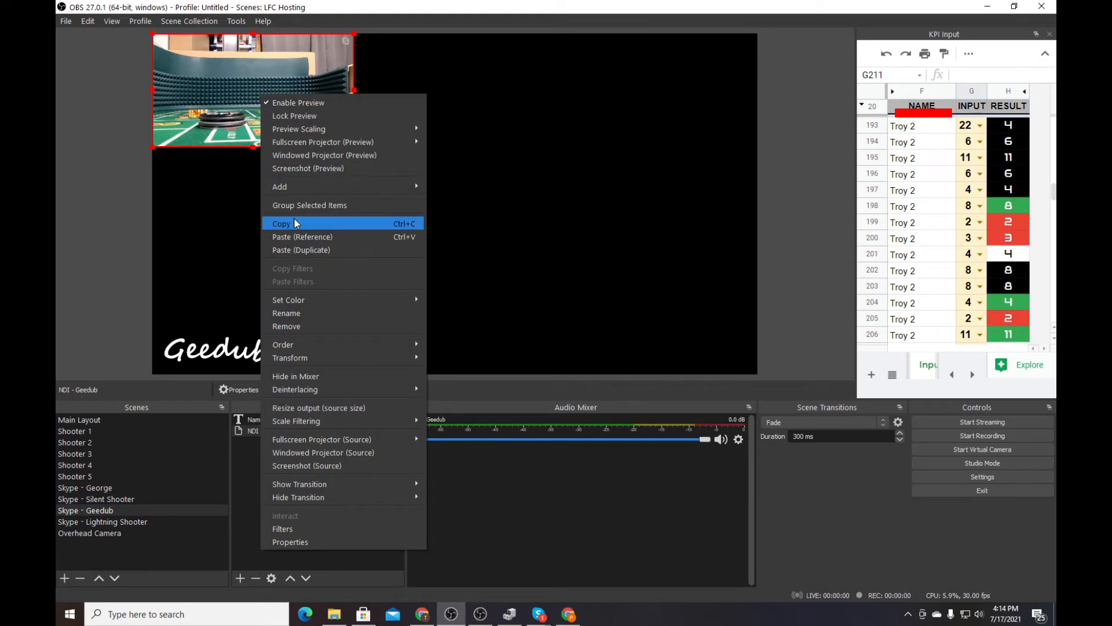
{"action": "mouse_move", "coordinate": [325, 358]}
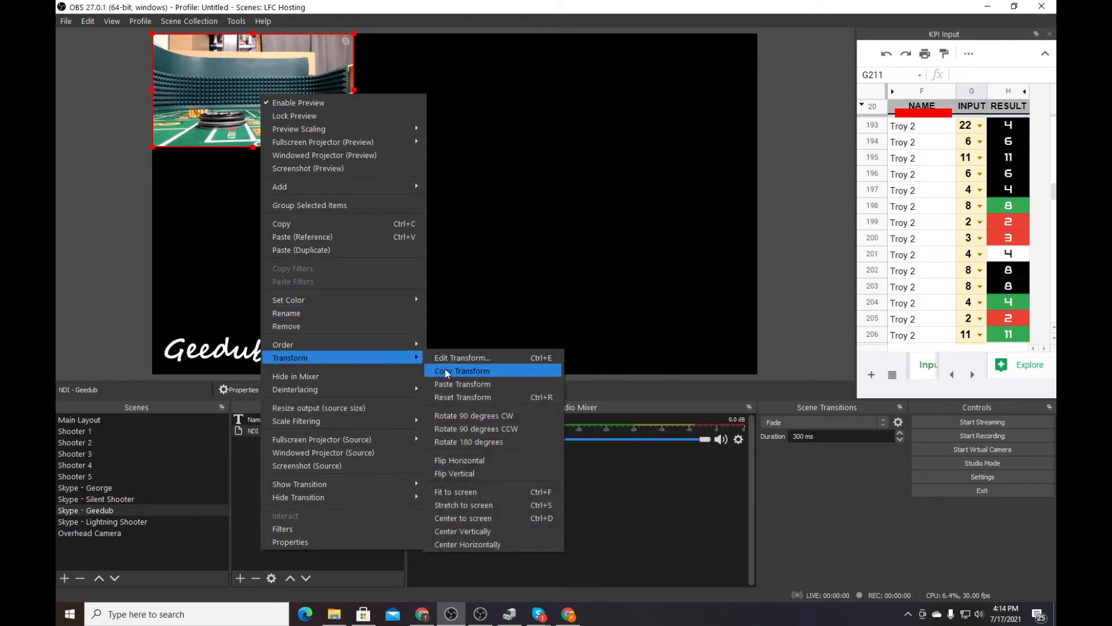
{"action": "left_click", "coordinate": [461, 396]}
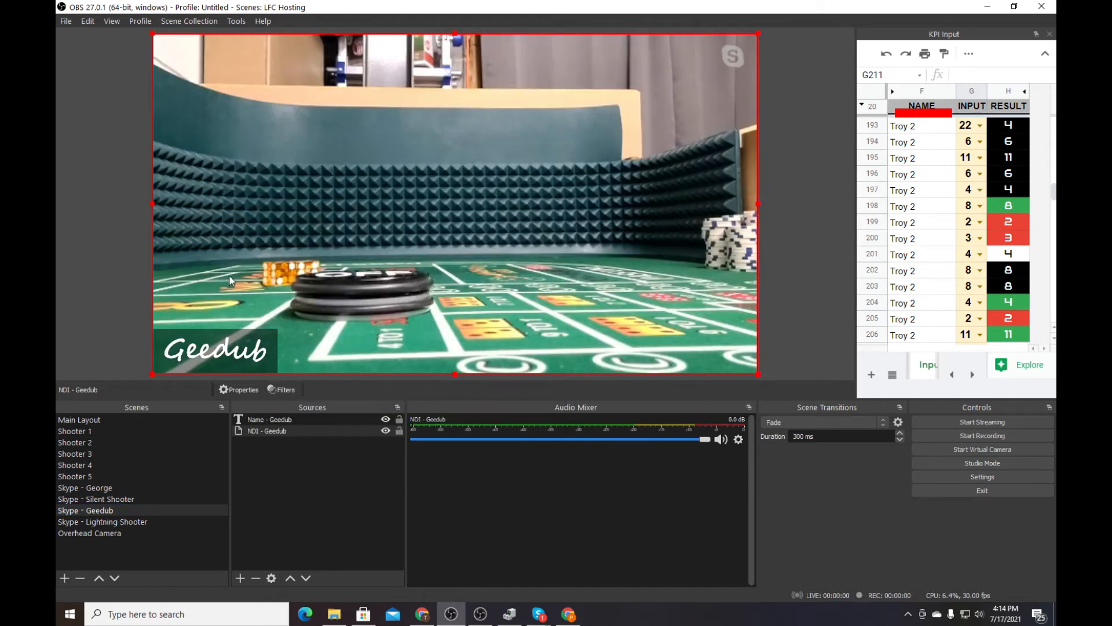
{"action": "left_click", "coordinate": [85, 284]}
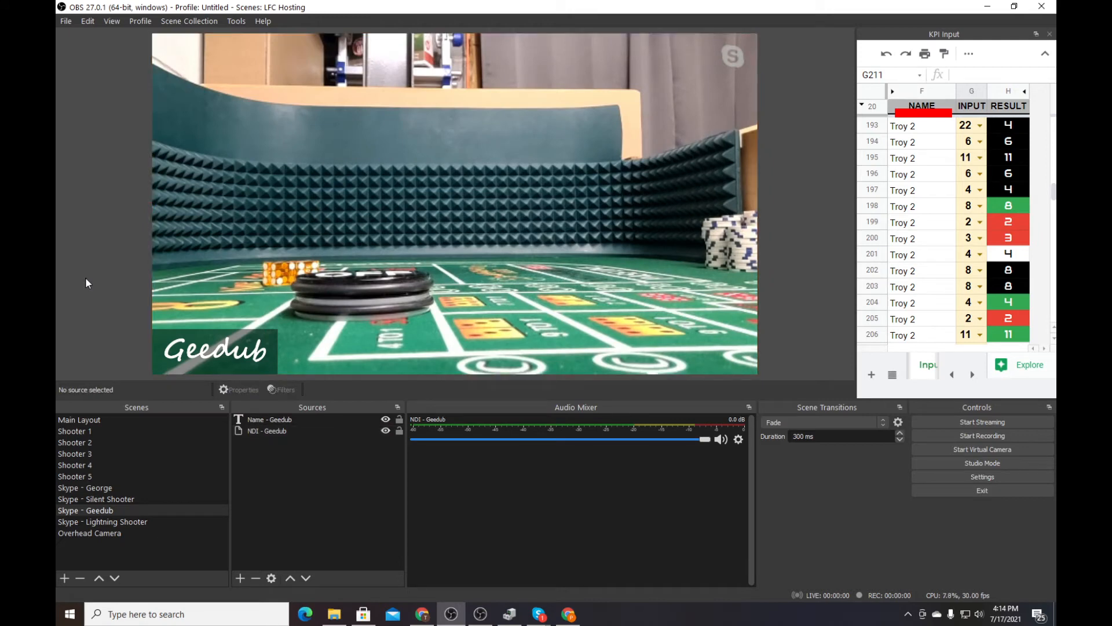
Add the existing Skype - Geedub scene as a Scene source in the empty Shooter 2 scene.
{"action": "left_click", "coordinate": [91, 432]}
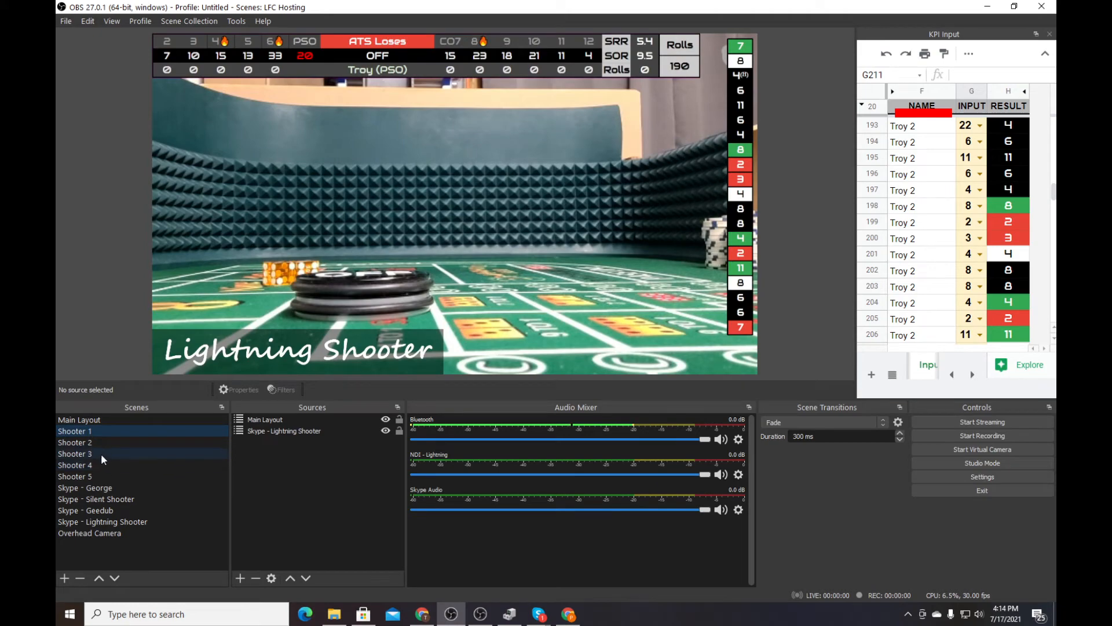
{"action": "left_click", "coordinate": [88, 443]}
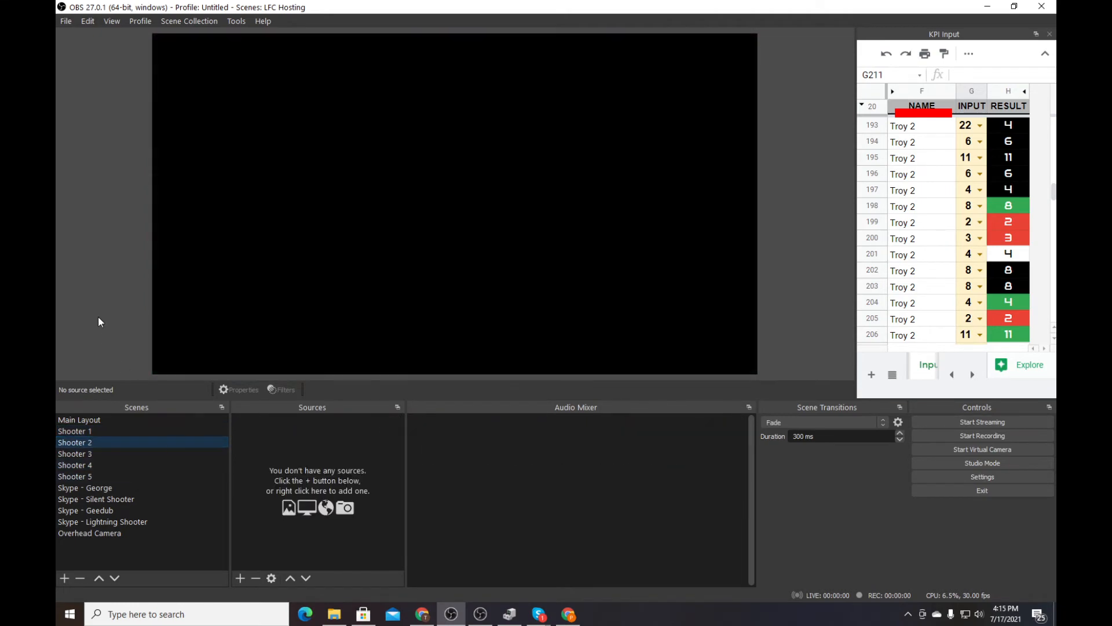
{"action": "left_click", "coordinate": [240, 578]}
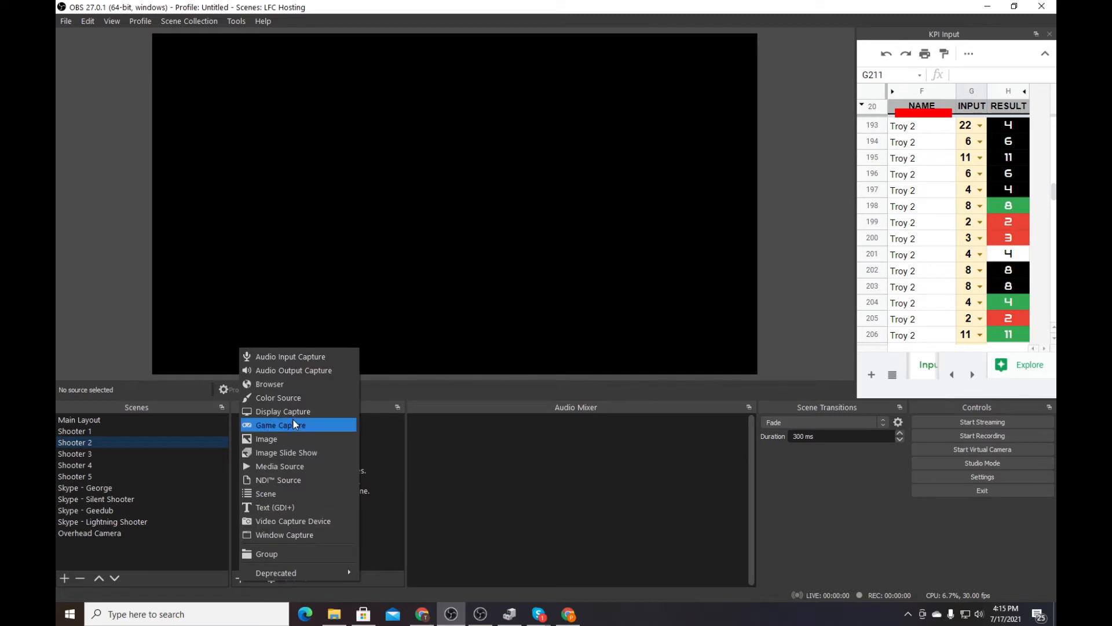
{"action": "left_click", "coordinate": [268, 493]}
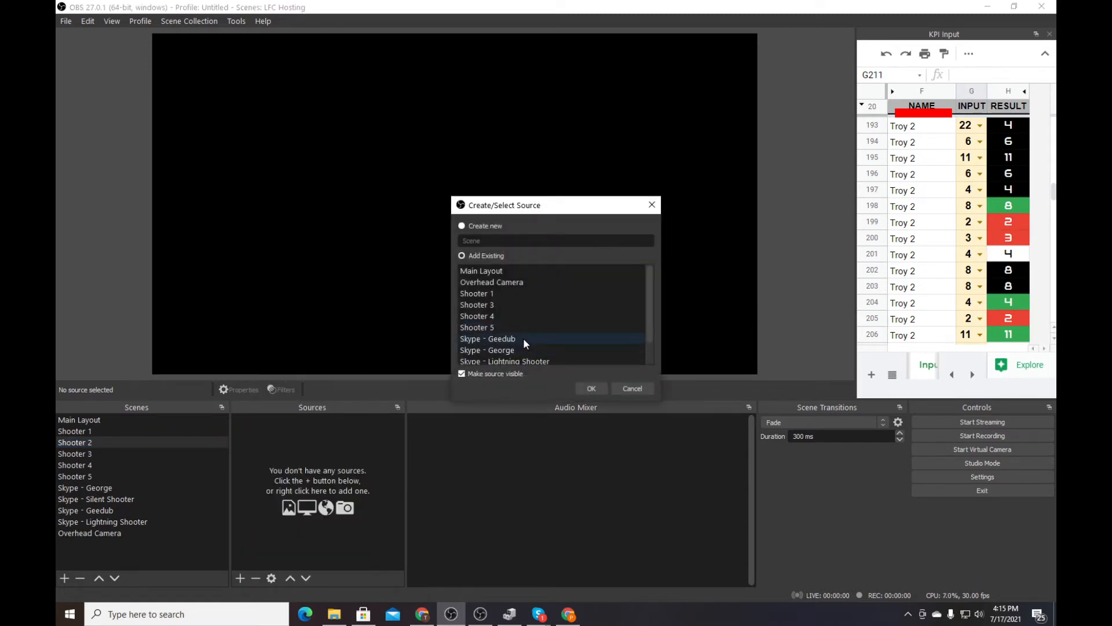
{"action": "scroll", "coordinate": [523, 338], "scroll_direction": "down", "scroll_amount": 1}
{"action": "left_click", "coordinate": [494, 318]}
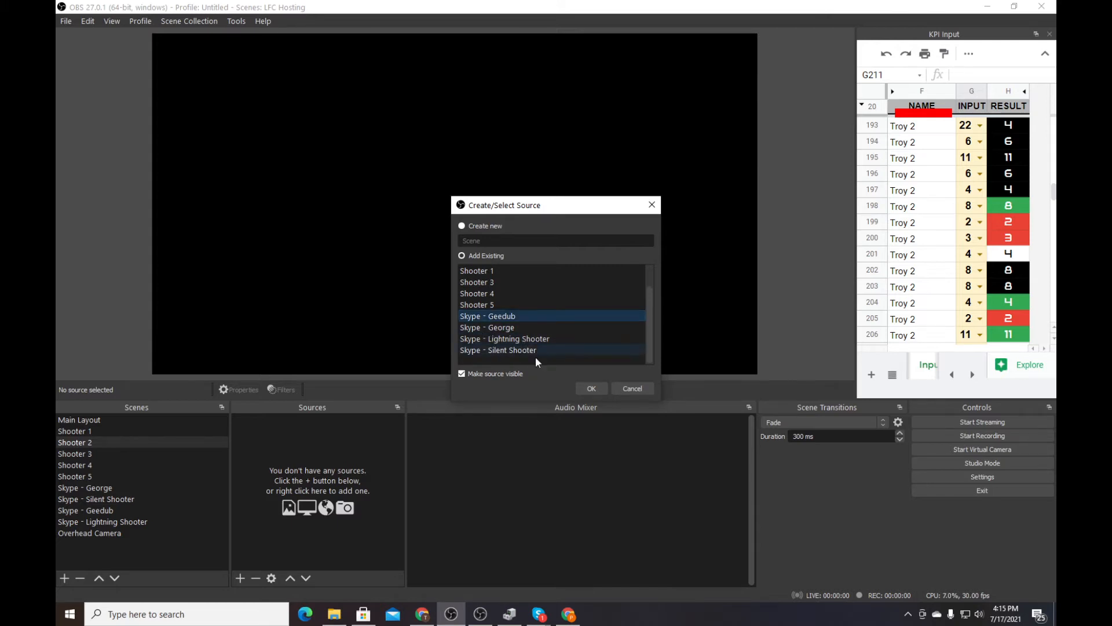
{"action": "left_click", "coordinate": [586, 386]}
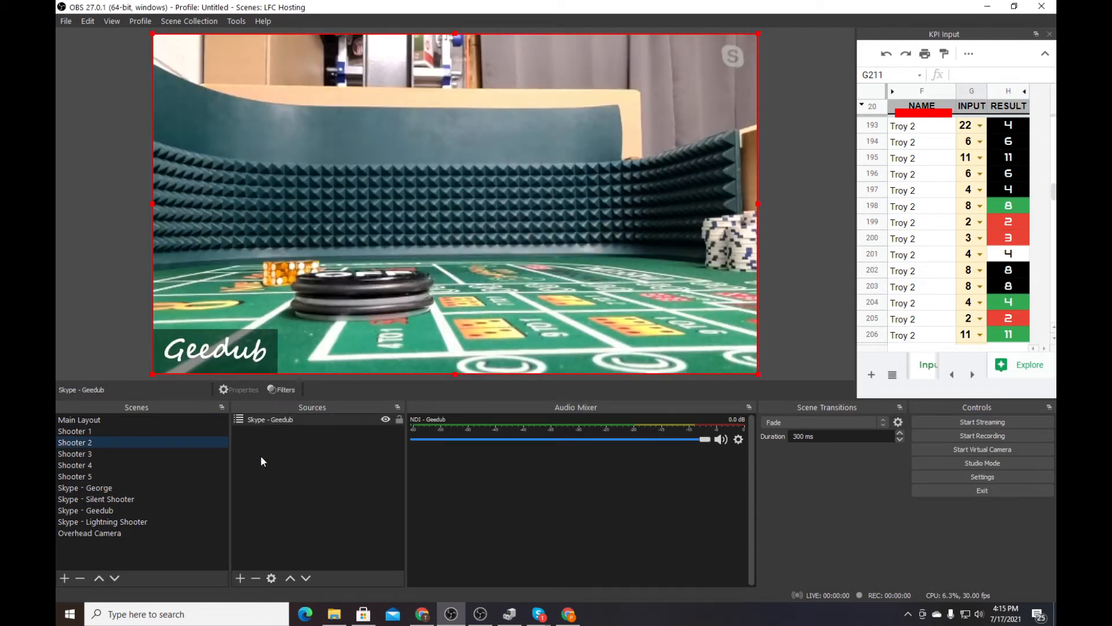
Add the existing Main Layout scene above Skype - Geedub in Shooter 2, and compare the result with the Shooter 1 scene.
{"action": "left_click", "coordinate": [241, 578]}
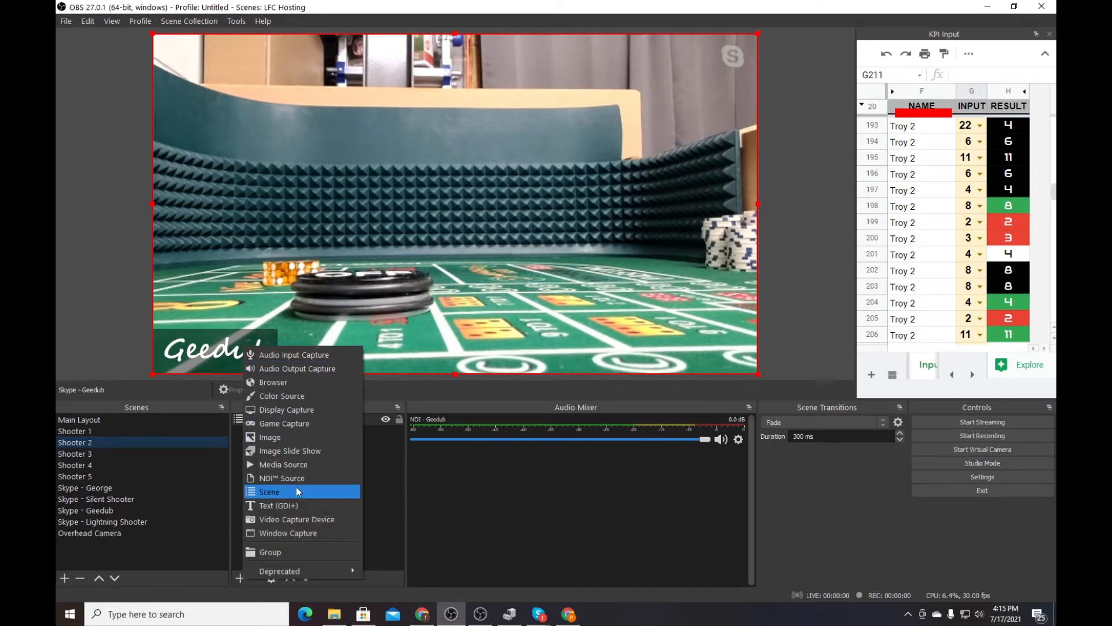
{"action": "left_click", "coordinate": [269, 491]}
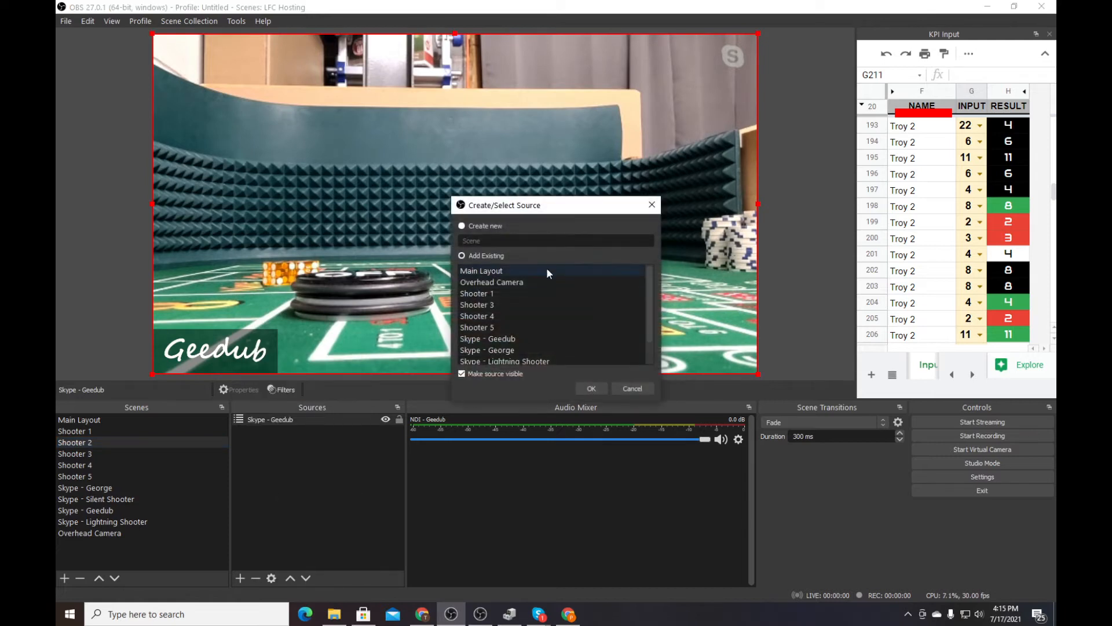
{"action": "left_click", "coordinate": [492, 271]}
{"action": "left_click", "coordinate": [589, 386]}
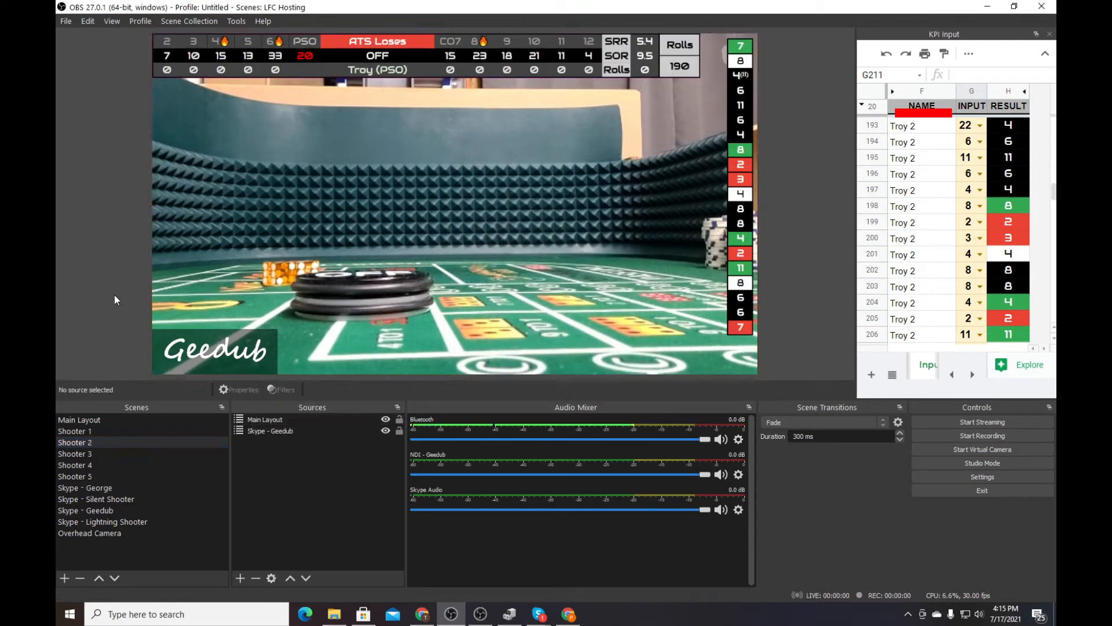
{"action": "left_click", "coordinate": [74, 432]}
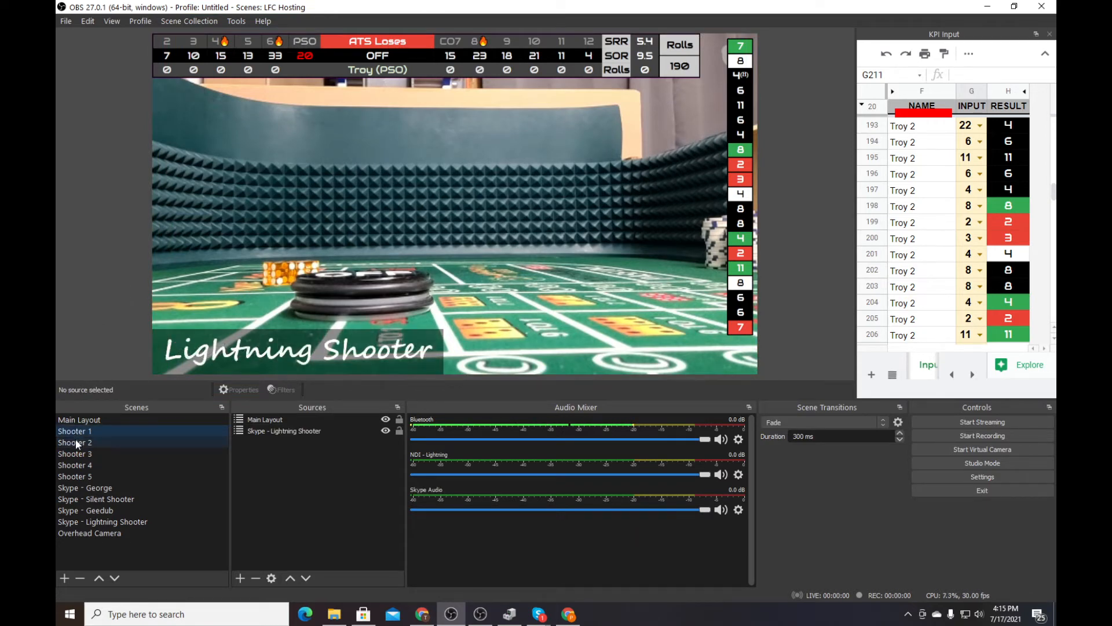
{"action": "left_click", "coordinate": [76, 443]}
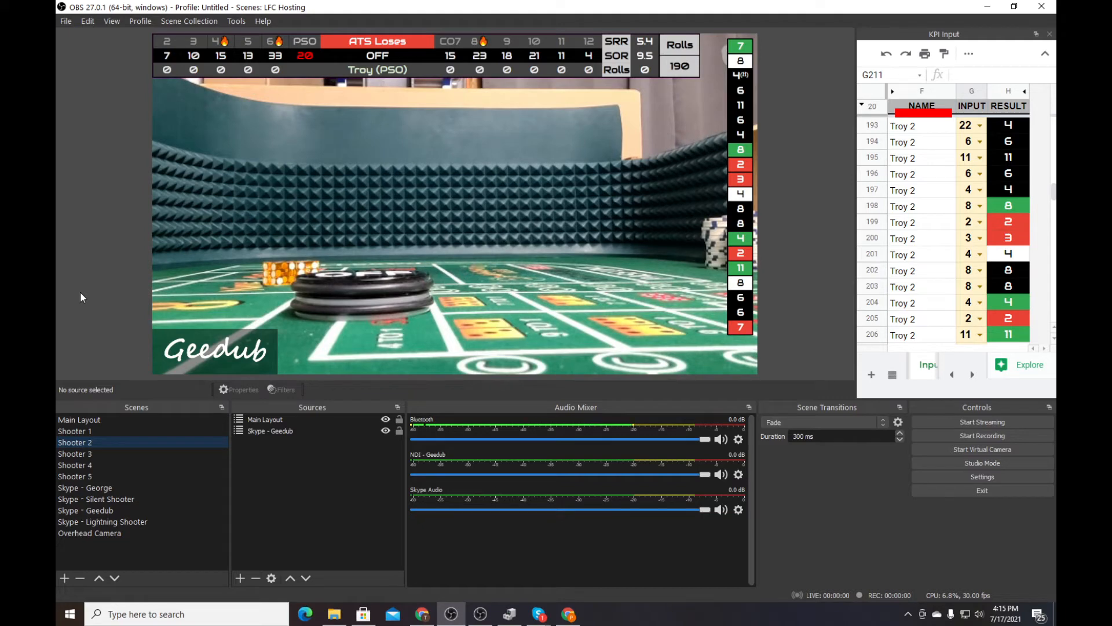
Alternate between the Shooter 1 and Shooter 2 scenes to compare their name labels and layout.
{"action": "key", "text": "Up"}
{"action": "key", "text": "Down"}
{"action": "key", "text": "Up"}
{"action": "key", "text": "Down"}
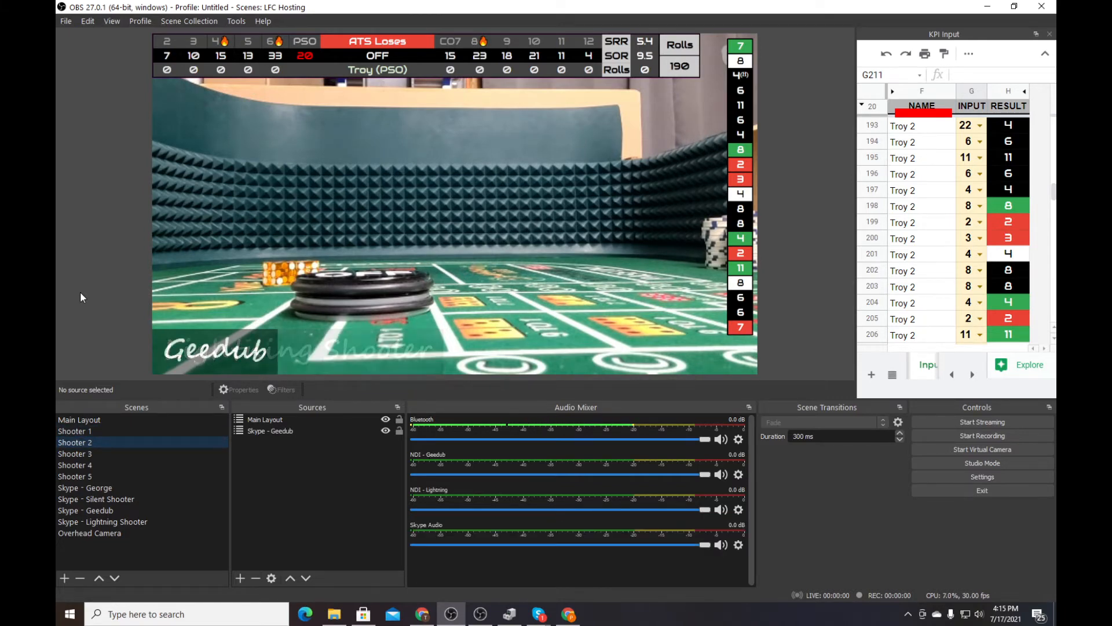
{"action": "key", "text": "Up"}
{"action": "key", "text": "Down"}
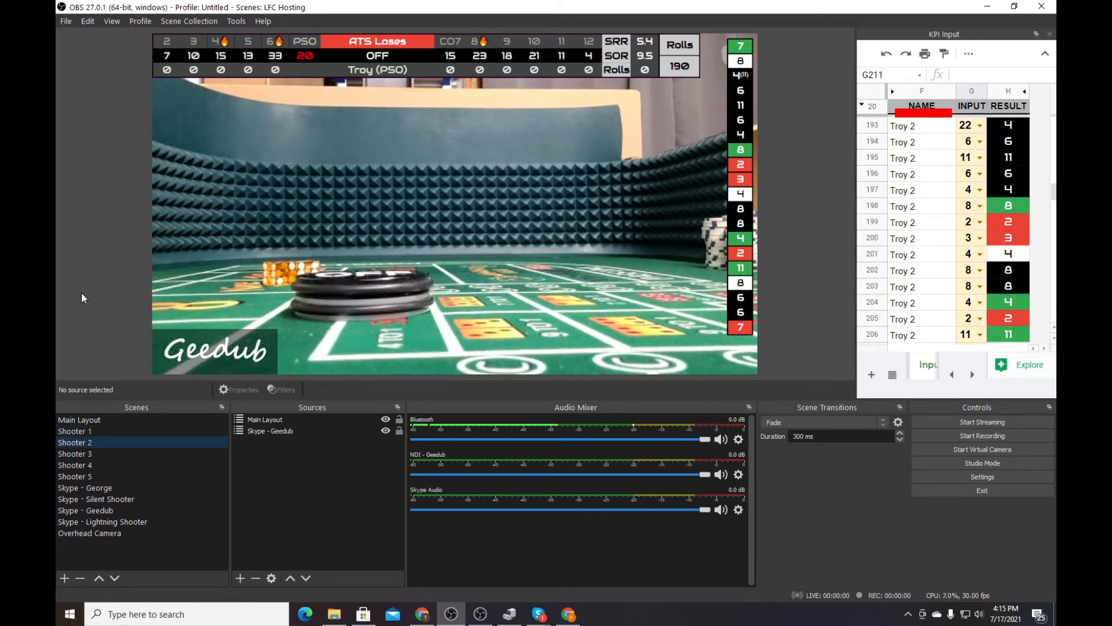
Copy the Name - Geedub text source from Skype - Geedub and paste it as a duplicate into the empty Skype - Silent Shooter scene.
{"action": "left_click", "coordinate": [93, 499]}
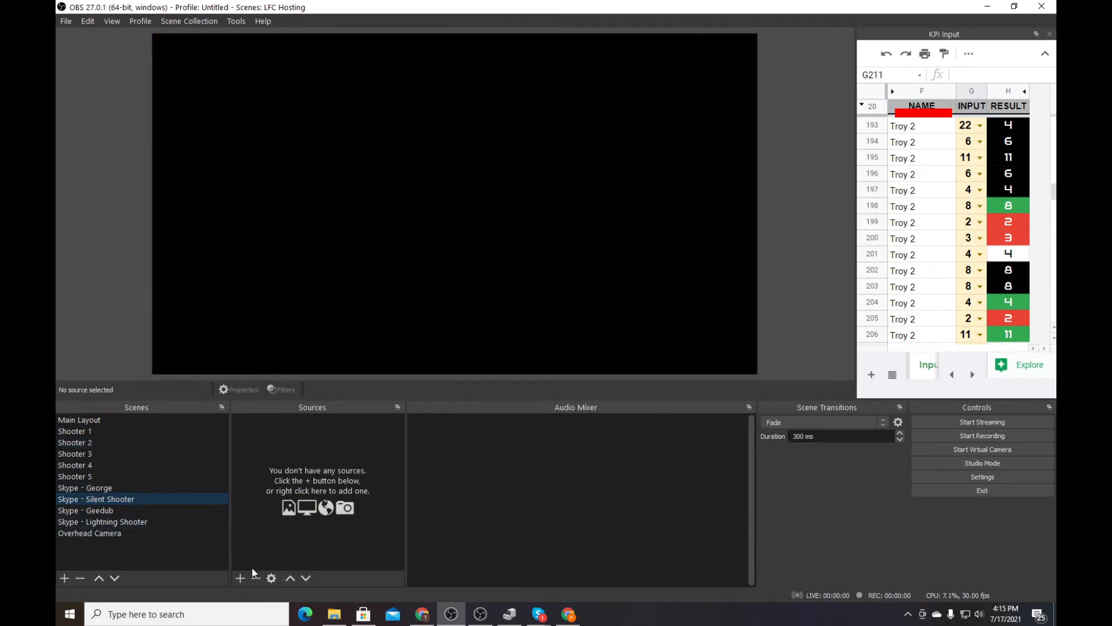
{"action": "left_click", "coordinate": [109, 510]}
{"action": "left_click", "coordinate": [226, 354]}
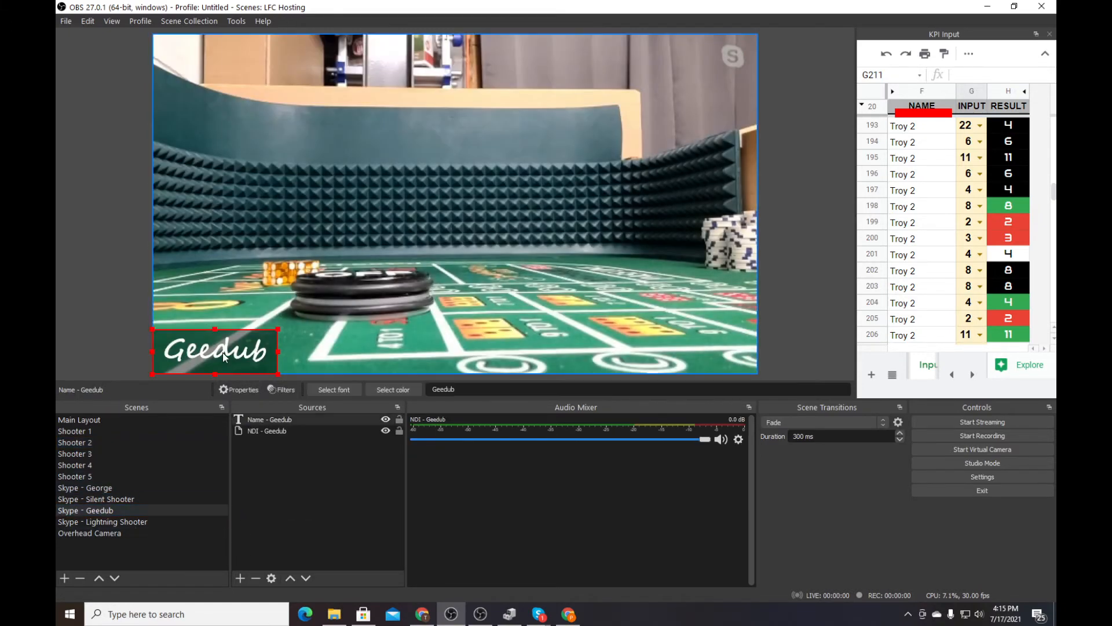
{"action": "right_click", "coordinate": [226, 354]}
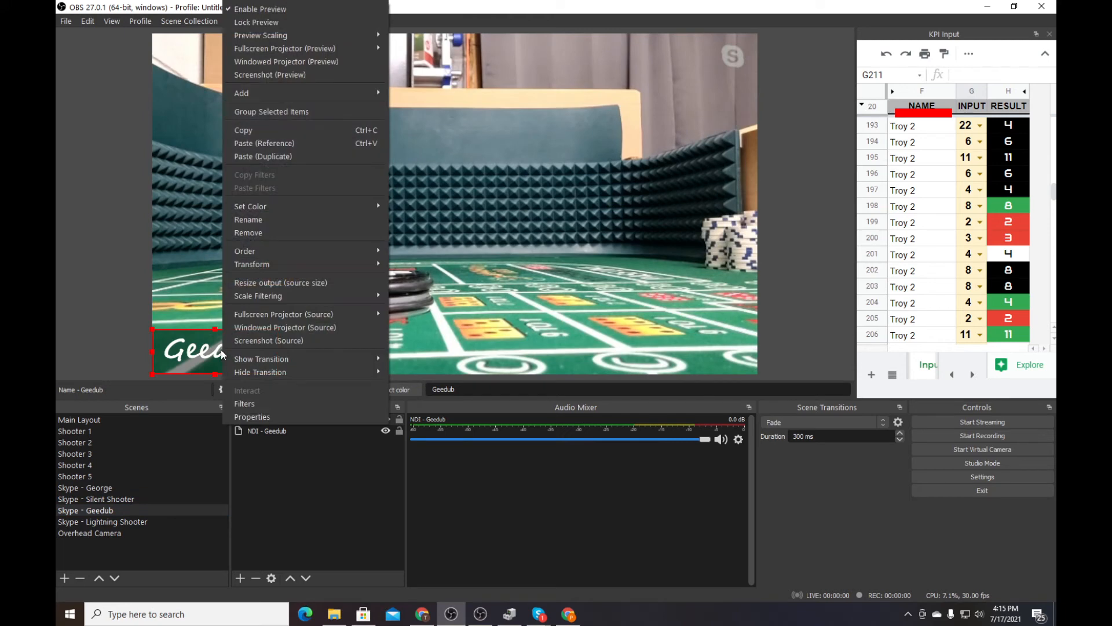
{"action": "left_click", "coordinate": [262, 129]}
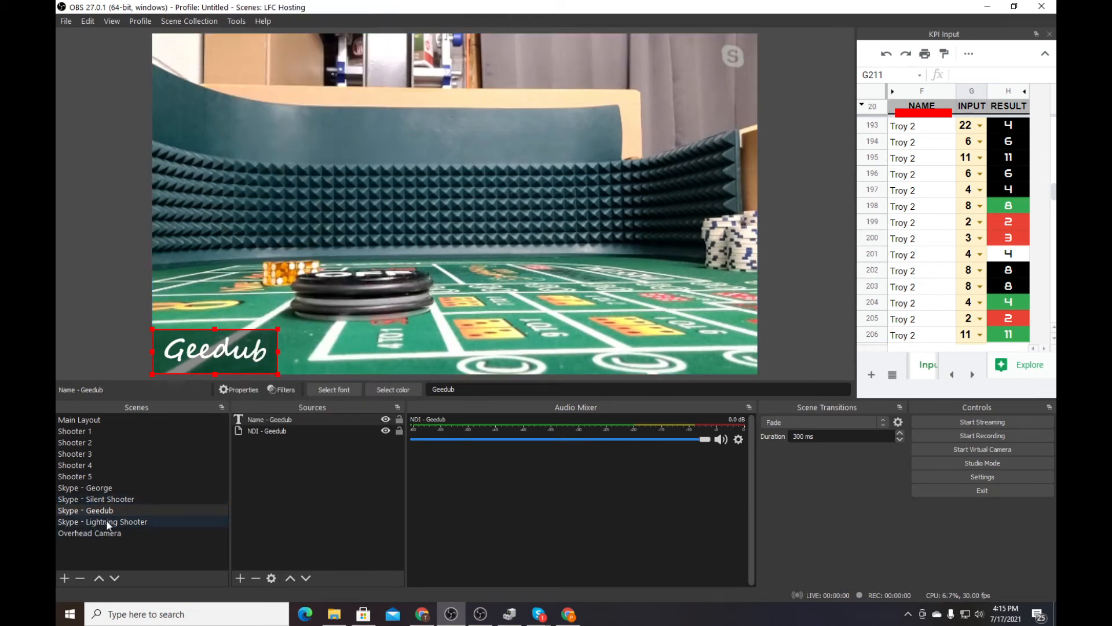
{"action": "left_click", "coordinate": [106, 500]}
{"action": "right_click", "coordinate": [255, 441]}
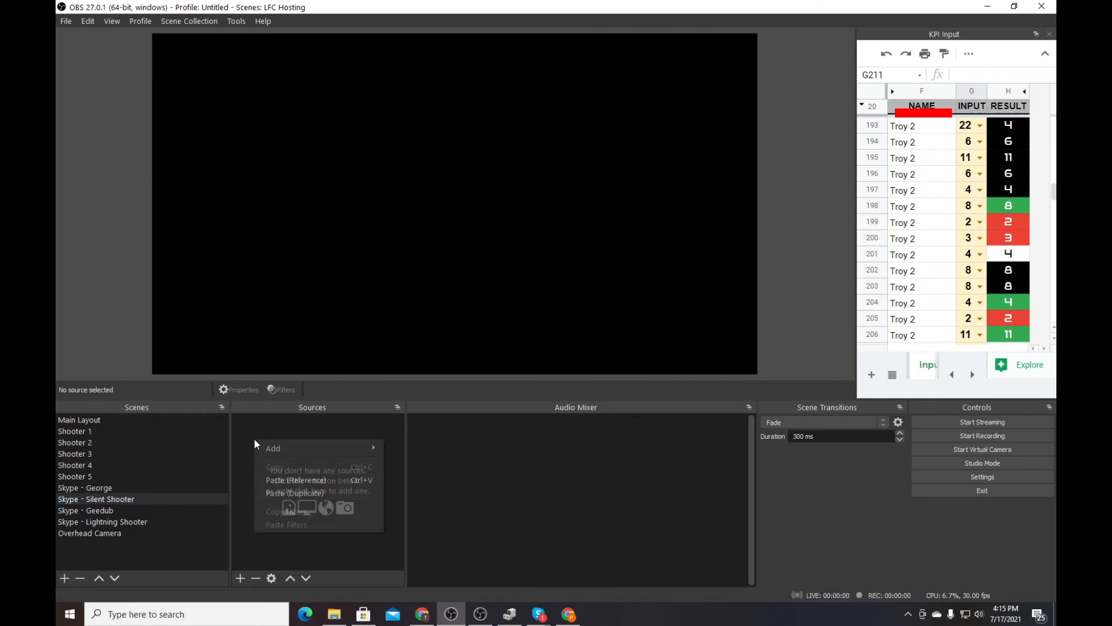
{"action": "left_click", "coordinate": [277, 489]}
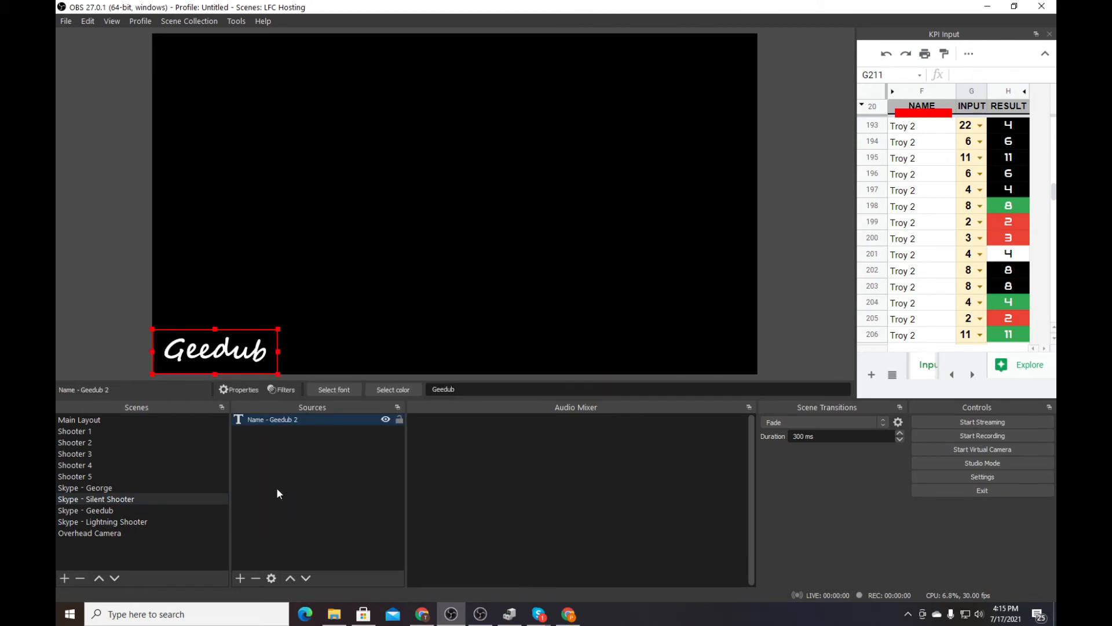
Rename the duplicated text source in Skype - Silent Shooter as Name - Silent Shooter.
{"action": "right_click", "coordinate": [287, 421]}
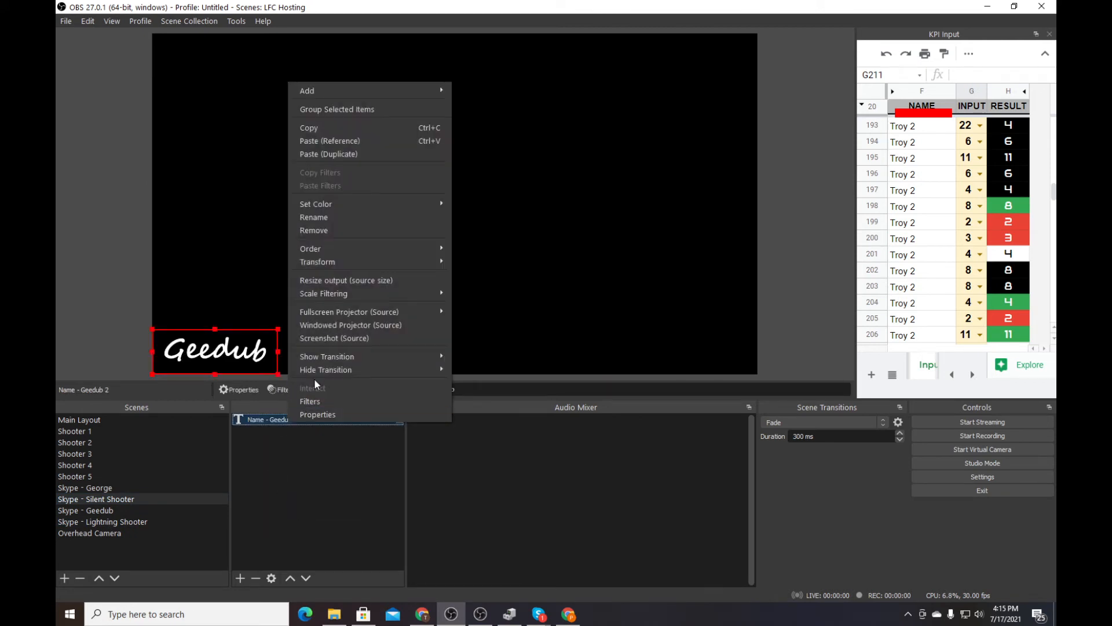
{"action": "left_click", "coordinate": [326, 218]}
{"action": "key", "text": "End"}
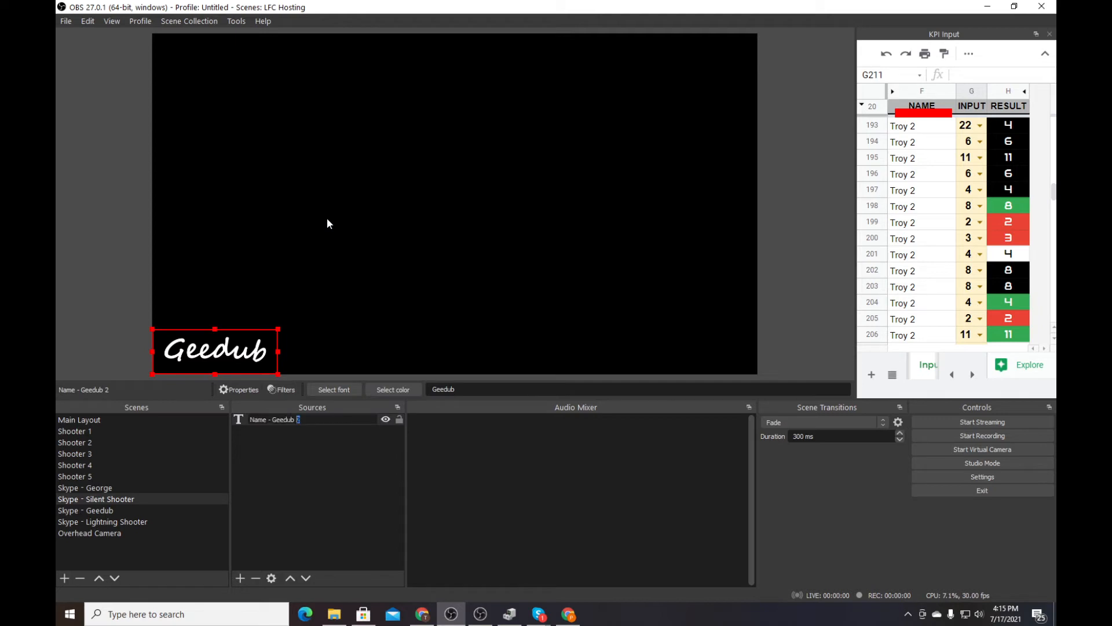
{"action": "key", "text": "ctrl+shift+Left"}
{"action": "key", "text": "ctrl+shift+Left"}
{"action": "type", "text": "Silent Shooter"}
{"action": "key", "text": "Return"}
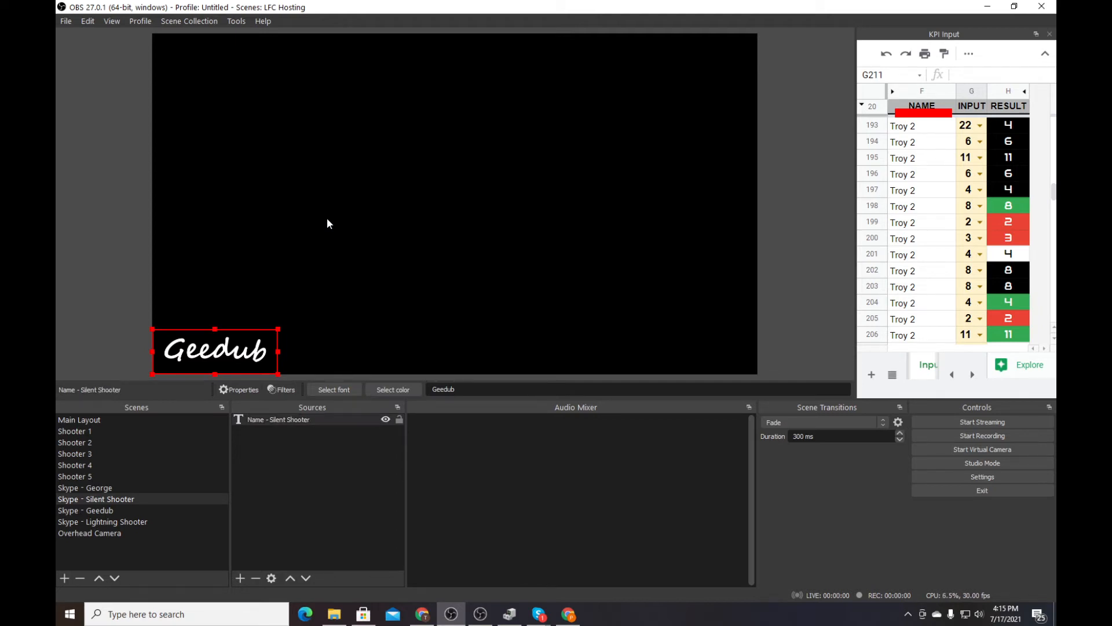
Change the displayed text of the Name - Silent Shooter label to "Silent Shooter".
{"action": "key", "text": "ctrl+a"}
{"action": "type", "text": "Silent SHoo"}
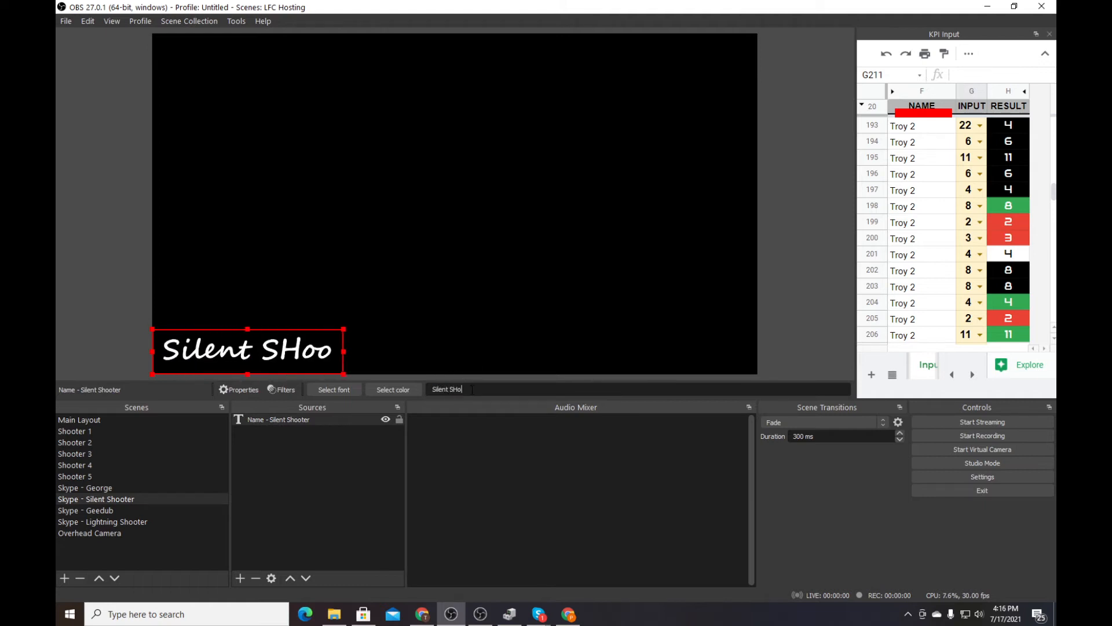
{"action": "key", "text": "BackSpace"}
{"action": "key", "text": "BackSpace"}
{"action": "key", "text": "BackSpace"}
{"action": "type", "text": "hooter"}
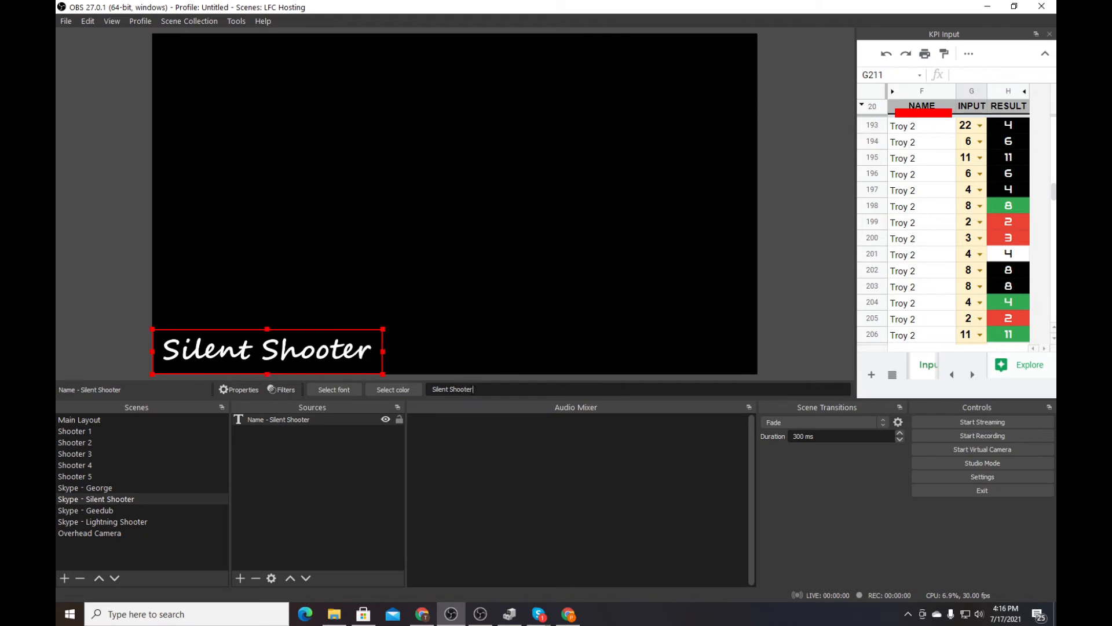
{"action": "left_click", "coordinate": [319, 482]}
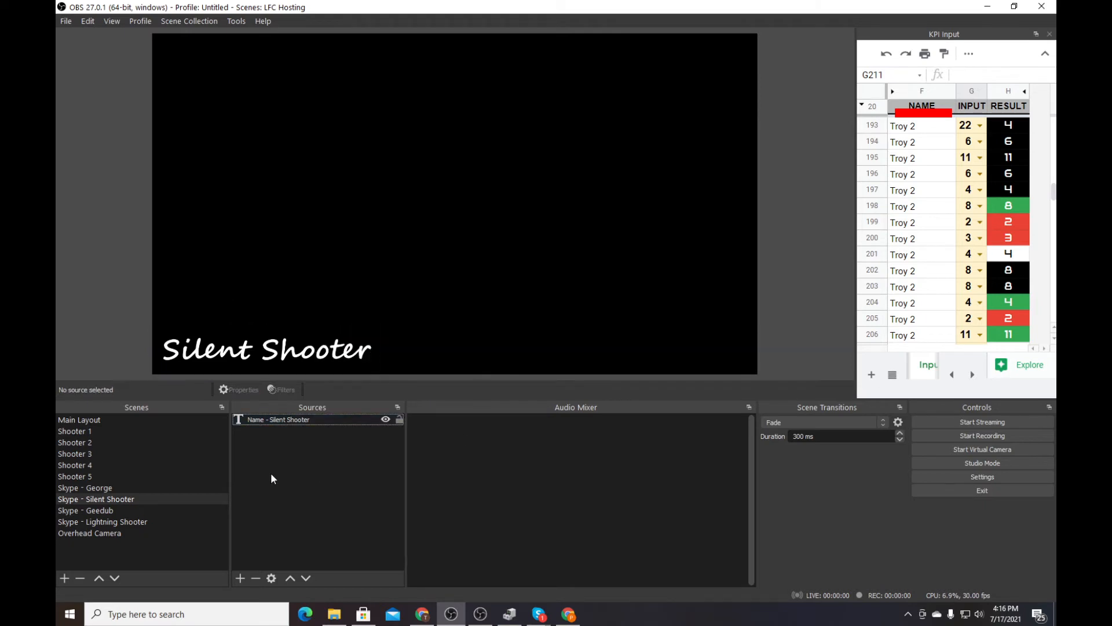
Add a new NDI source named NDI - Silent Shooter, fed by the remote caller's Skype feed, and order it below the name label.
{"action": "left_click", "coordinate": [239, 577]}
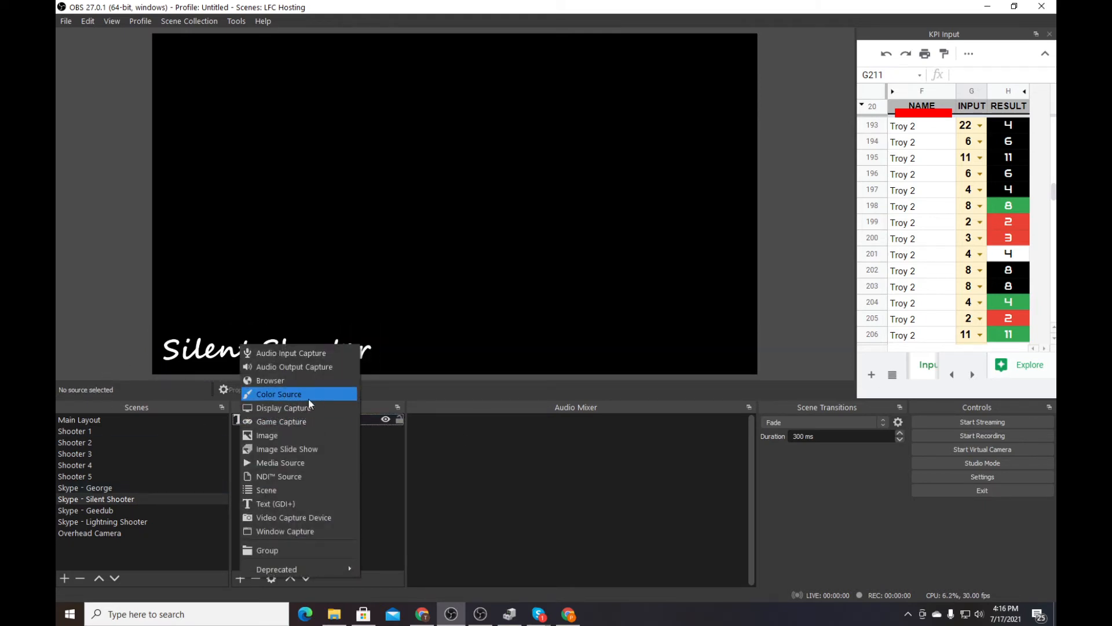
{"action": "left_click", "coordinate": [273, 476]}
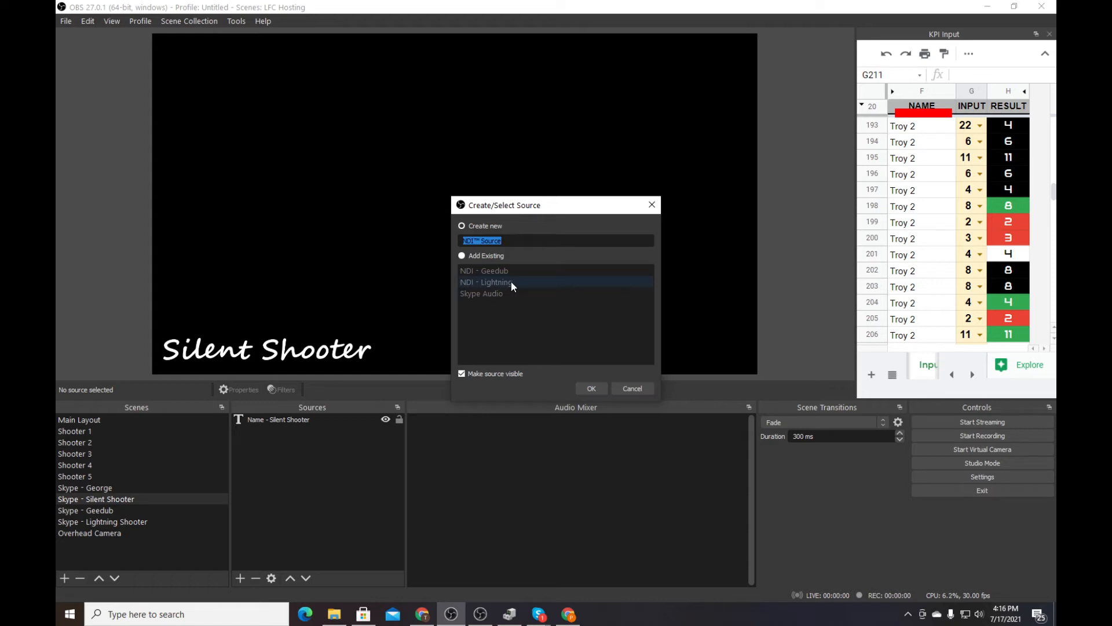
{"action": "type", "text": "NDI - Silent Shooter"}
{"action": "key", "text": "Return"}
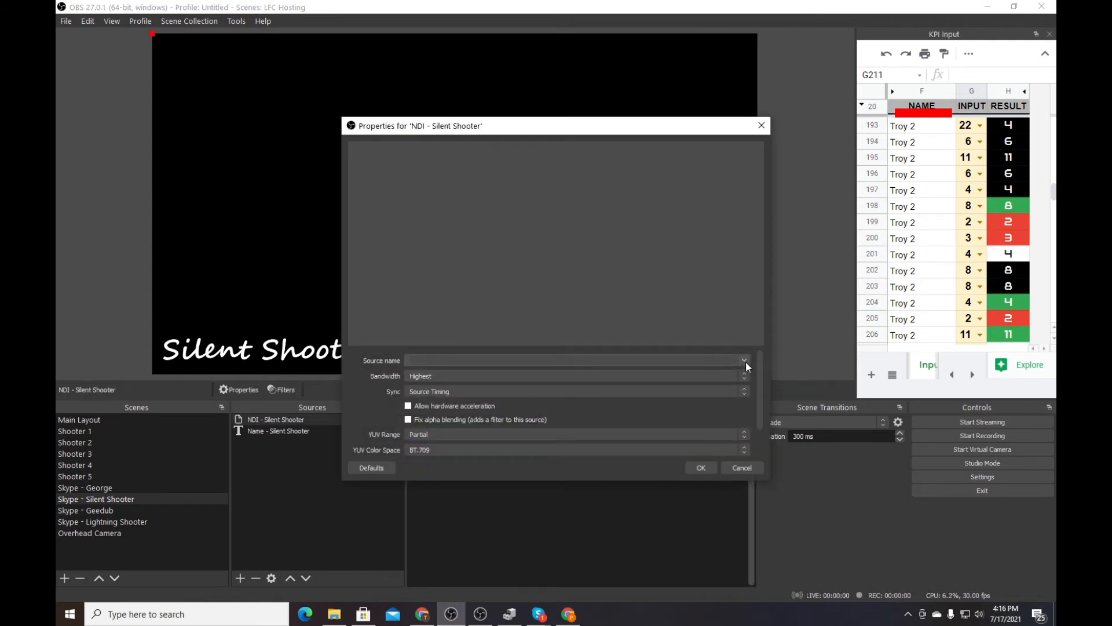
{"action": "left_click", "coordinate": [744, 360]}
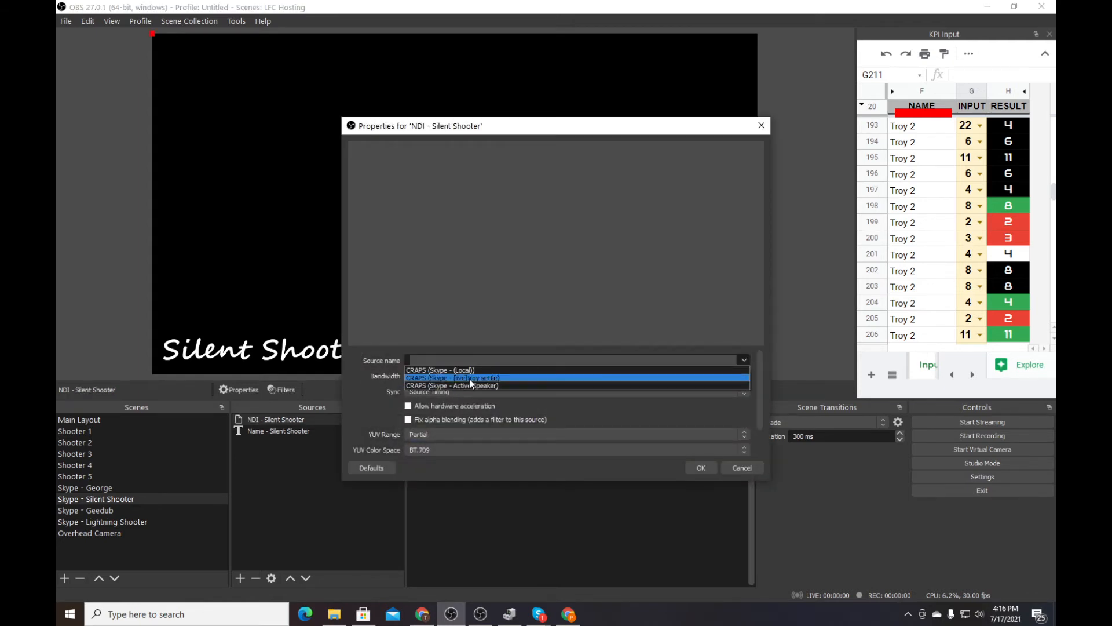
{"action": "left_click", "coordinate": [470, 378]}
{"action": "left_click", "coordinate": [702, 467]}
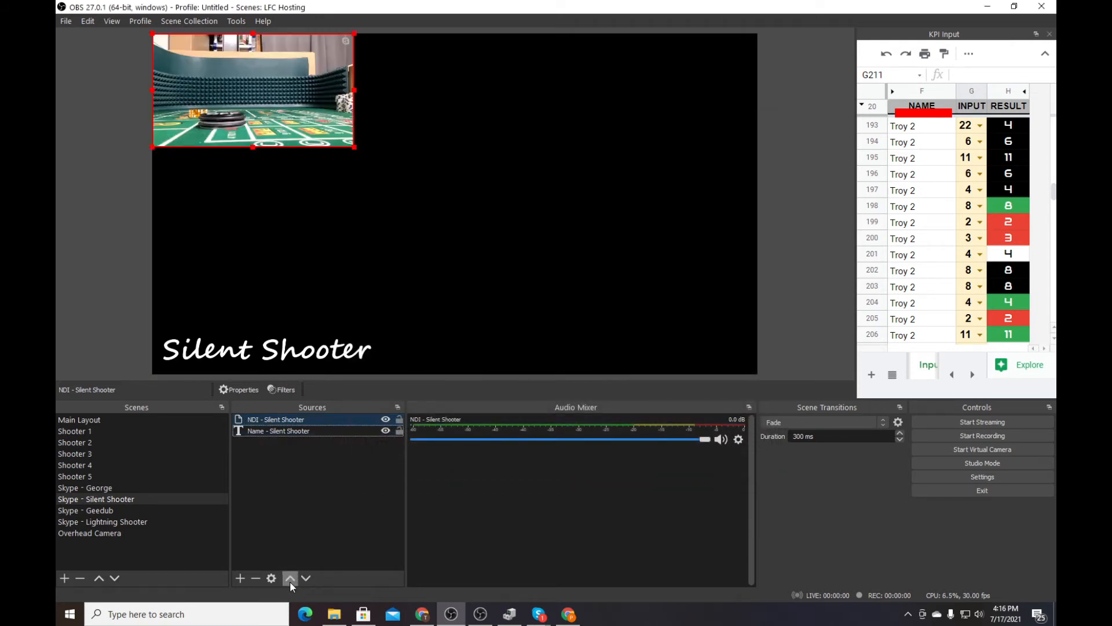
{"action": "left_click", "coordinate": [305, 577]}
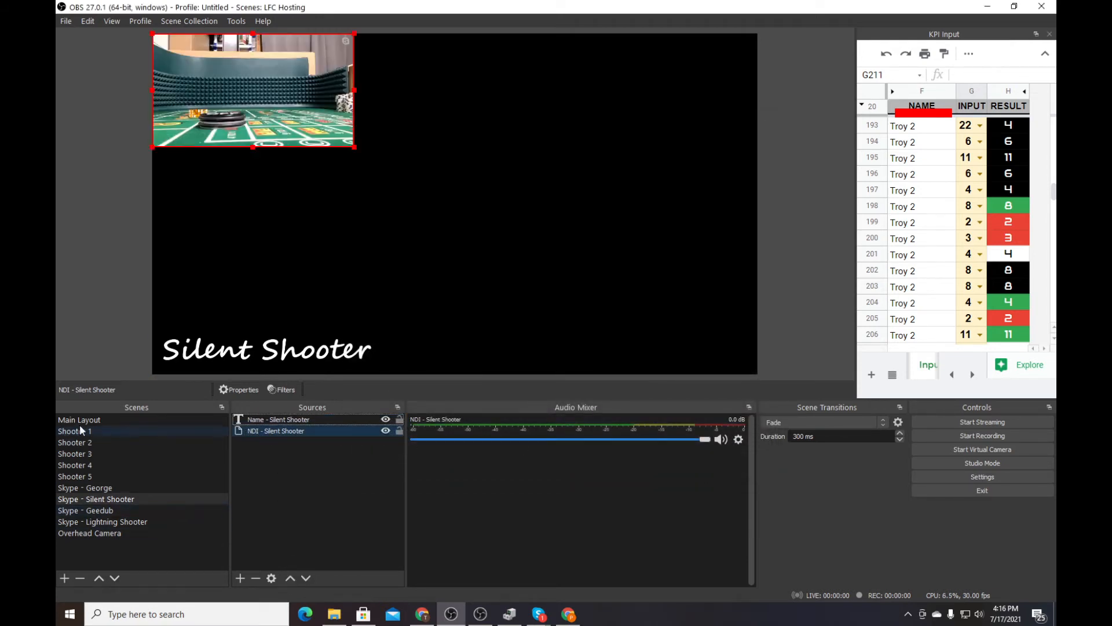
{"action": "left_click", "coordinate": [286, 432]}
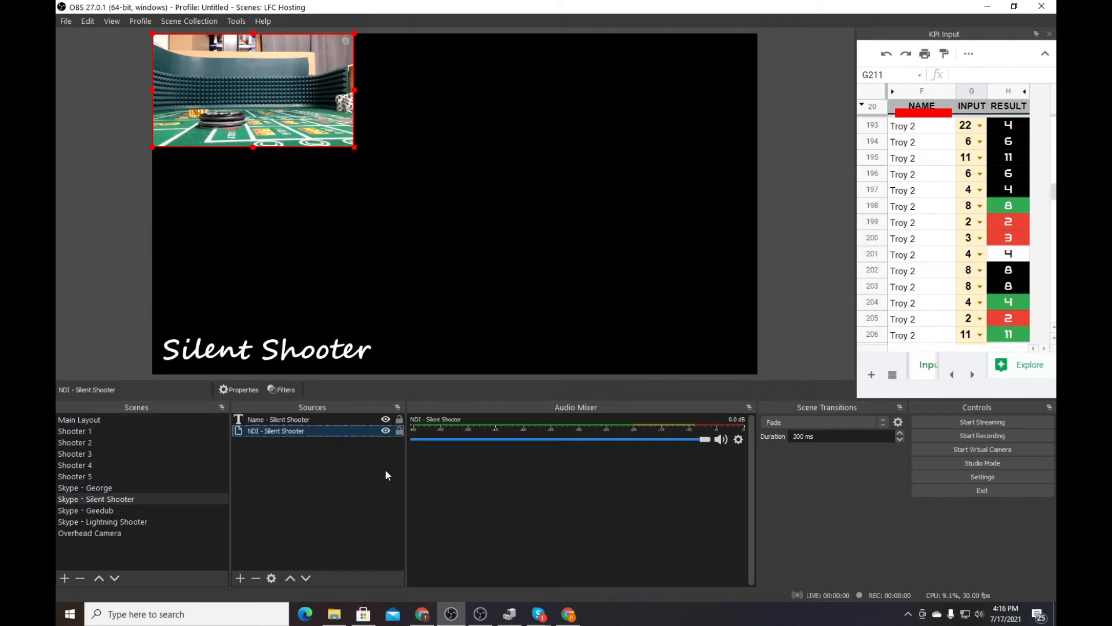
Turn the NDI - Silent Shooter audio fully down, mute it, lock its volume and hide it from the mixer.
{"action": "left_click", "coordinate": [438, 427]}
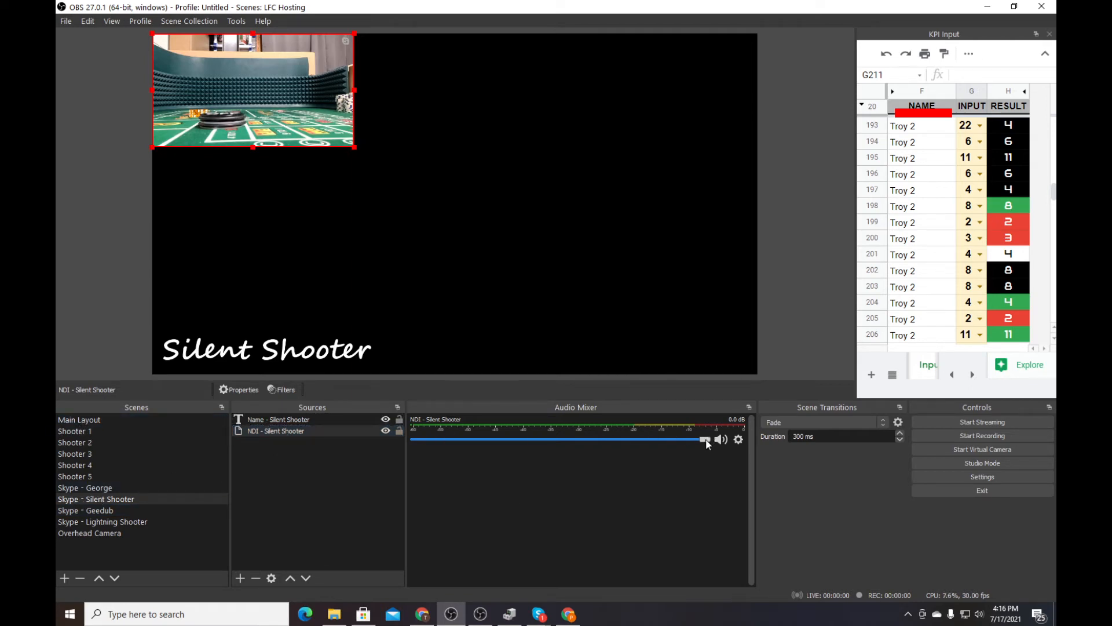
{"action": "left_click_drag", "start_coordinate": [710, 438], "coordinate": [398, 422]}
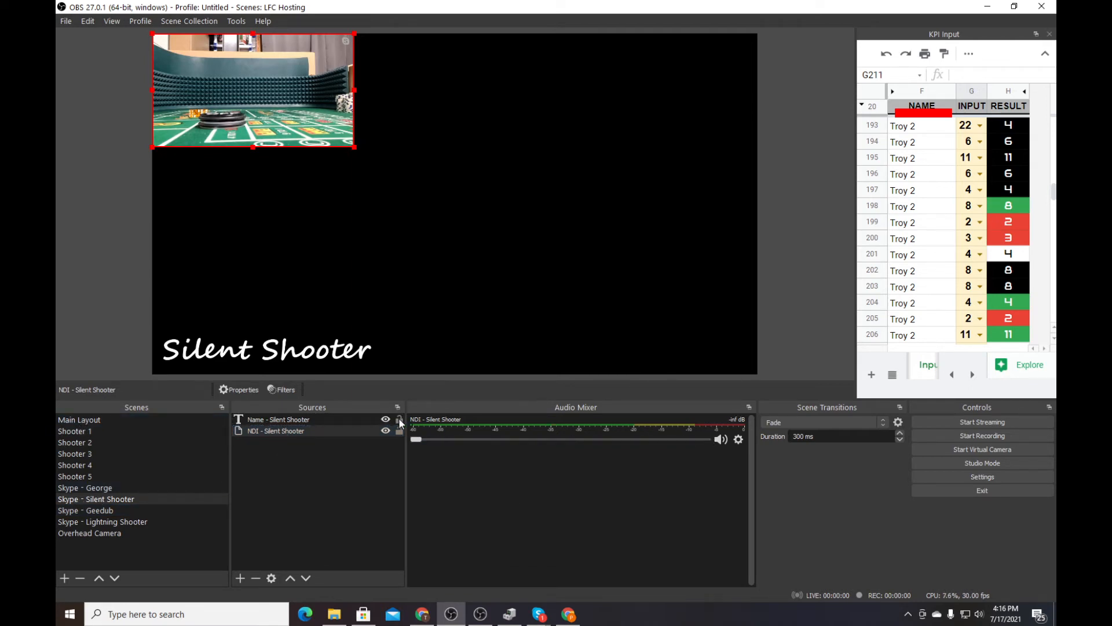
{"action": "left_click", "coordinate": [721, 441]}
{"action": "left_click", "coordinate": [738, 439]}
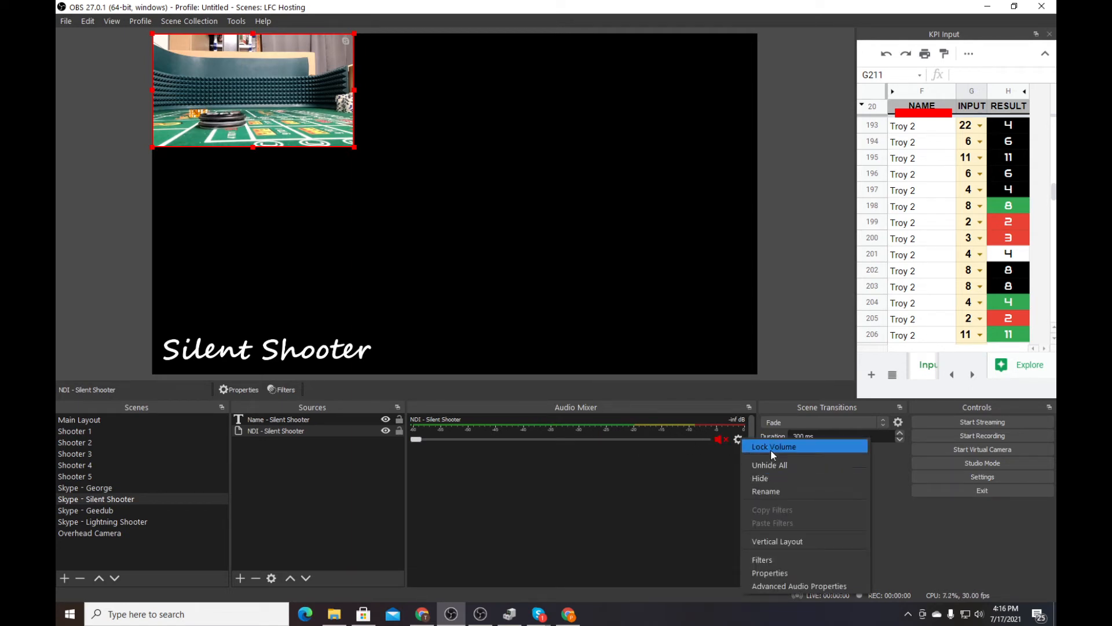
{"action": "left_click", "coordinate": [771, 449]}
{"action": "left_click", "coordinate": [739, 441]}
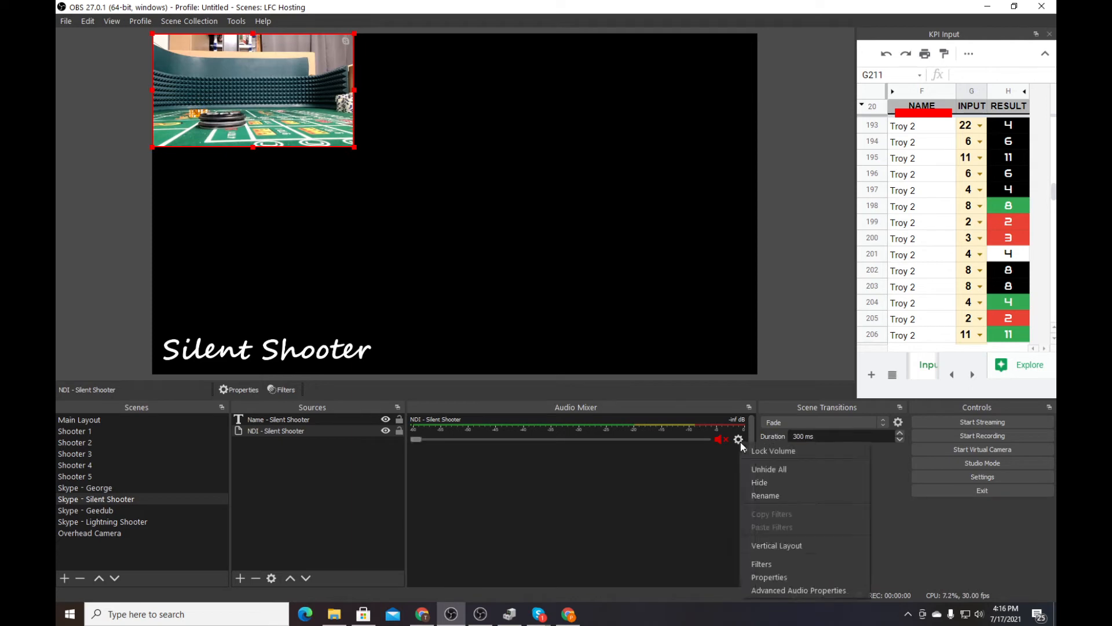
{"action": "left_click", "coordinate": [769, 482]}
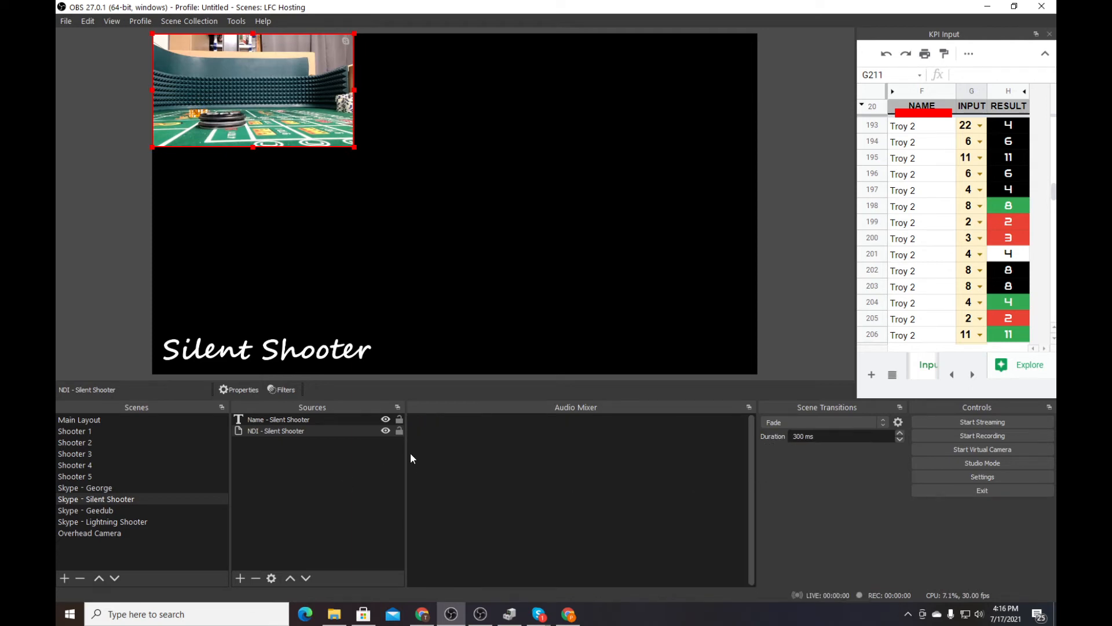
In the Skype - Geedub scene, turn the NDI - Geedub audio fully down, mute it, lock its volume and hide it from the mixer.
{"action": "left_click", "coordinate": [101, 511]}
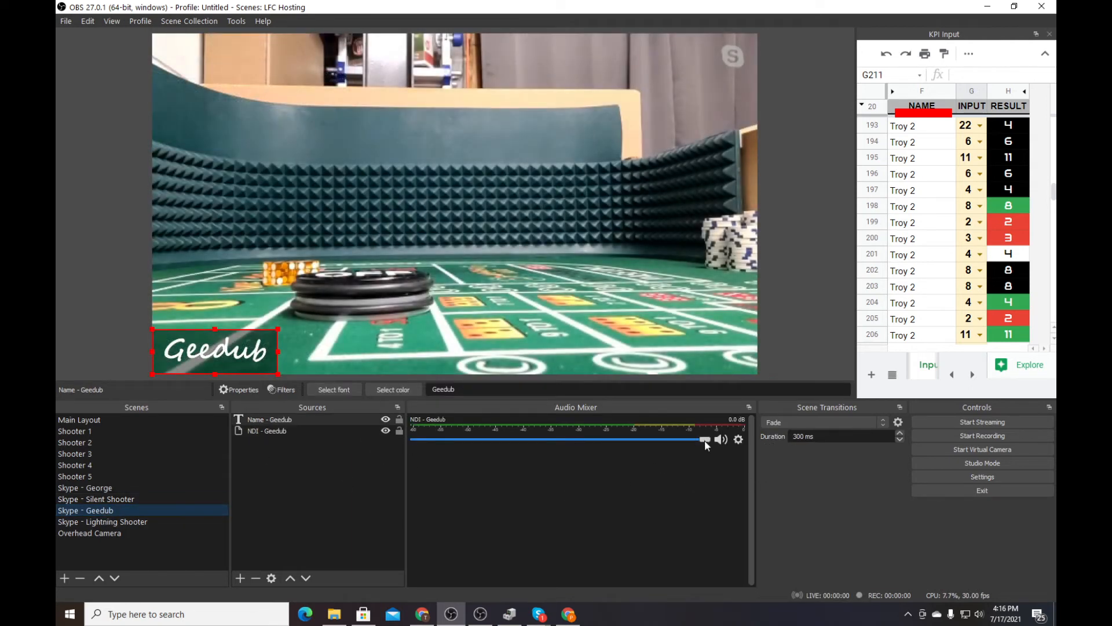
{"action": "left_click_drag", "start_coordinate": [704, 439], "coordinate": [398, 440]}
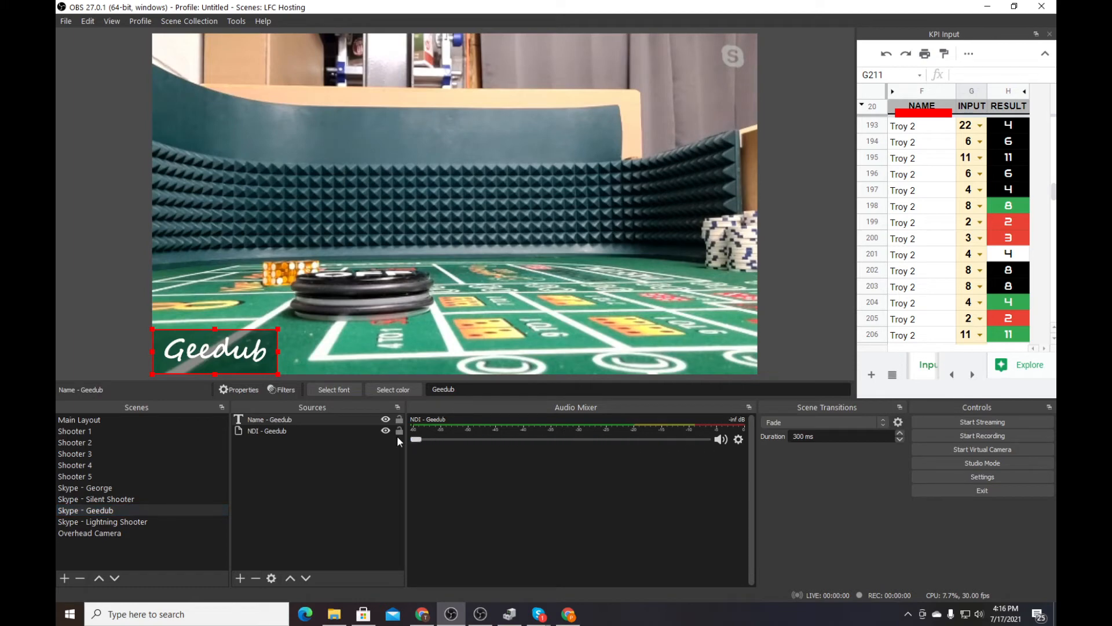
{"action": "left_click", "coordinate": [720, 439]}
{"action": "left_click", "coordinate": [737, 439]}
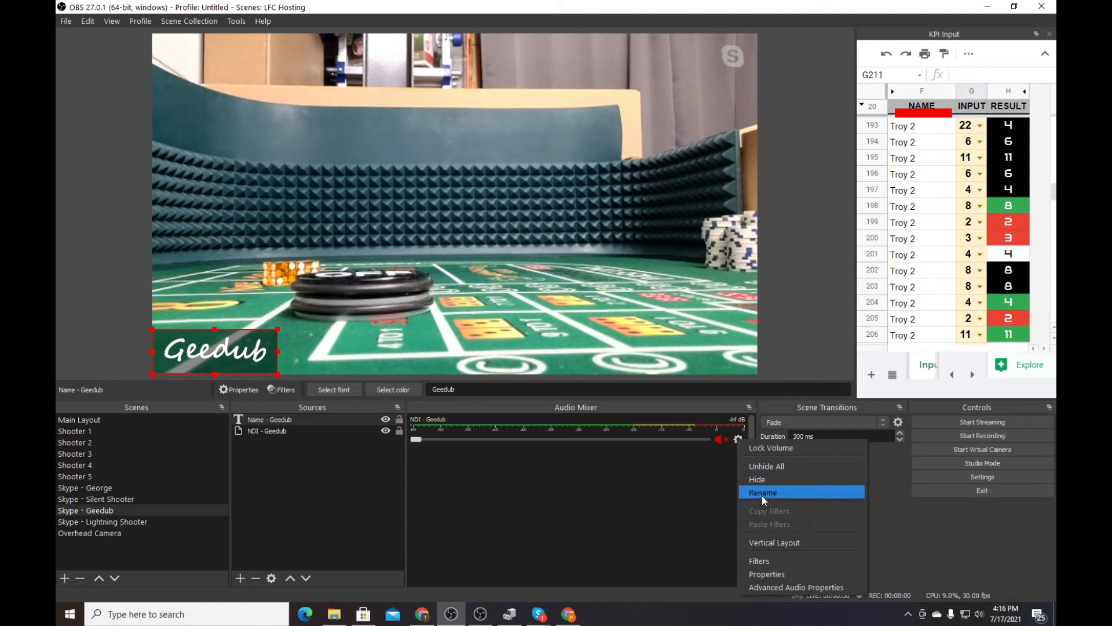
{"action": "left_click", "coordinate": [763, 450]}
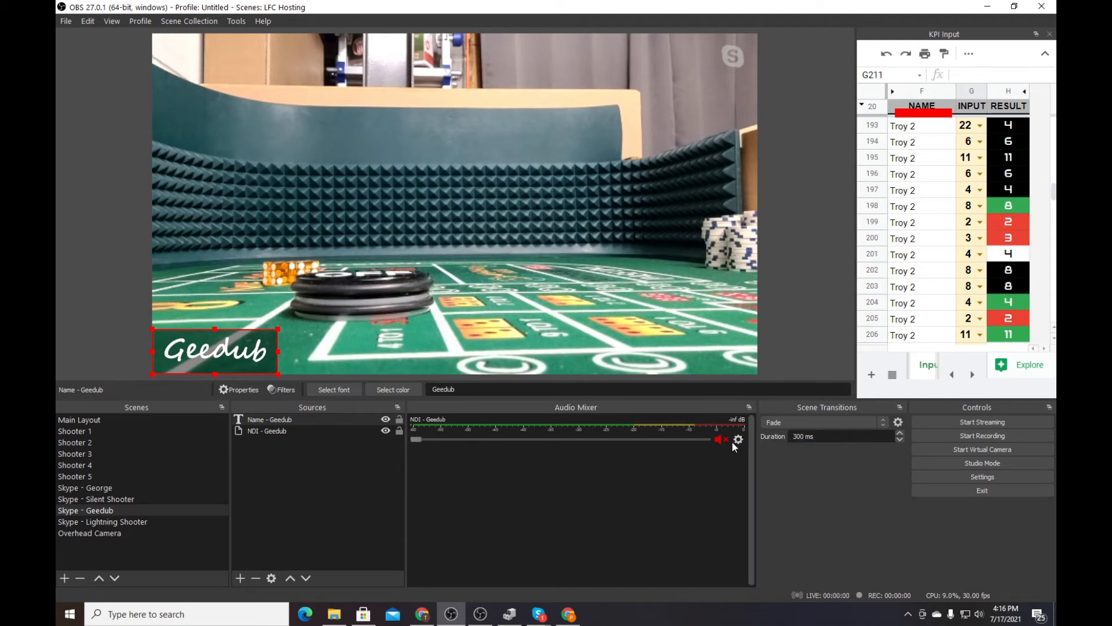
{"action": "left_click", "coordinate": [738, 440]}
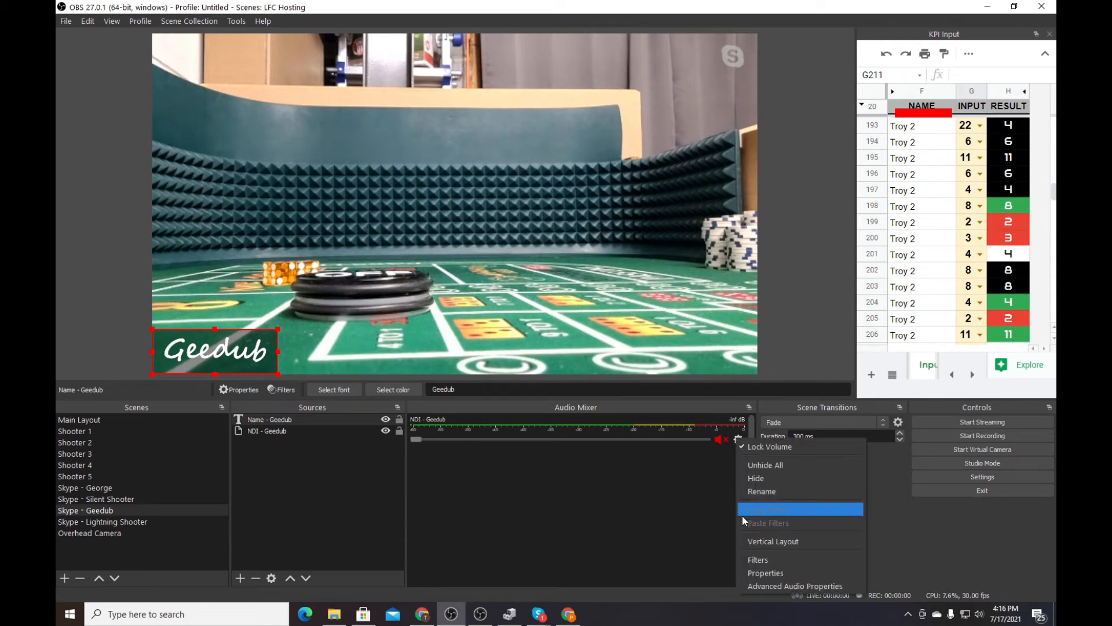
{"action": "left_click", "coordinate": [760, 478]}
In the Skype - Lightning Shooter scene, turn the NDI - Lightning audio fully down, mute it, lock its volume and hide it from the mixer.
{"action": "left_click", "coordinate": [114, 522]}
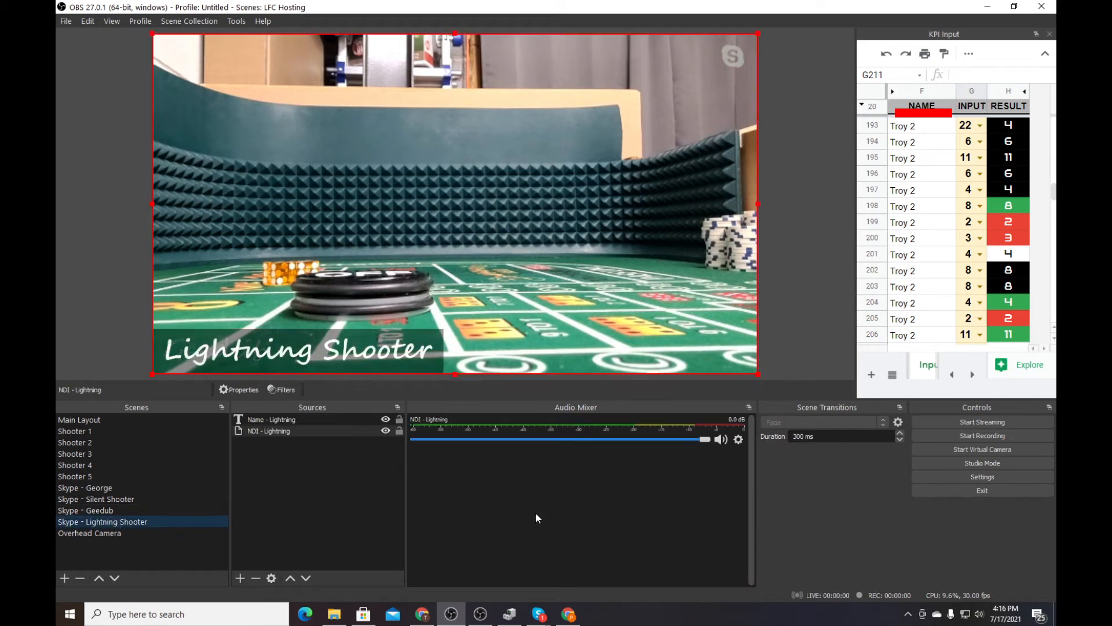
{"action": "left_click_drag", "start_coordinate": [706, 442], "coordinate": [405, 439]}
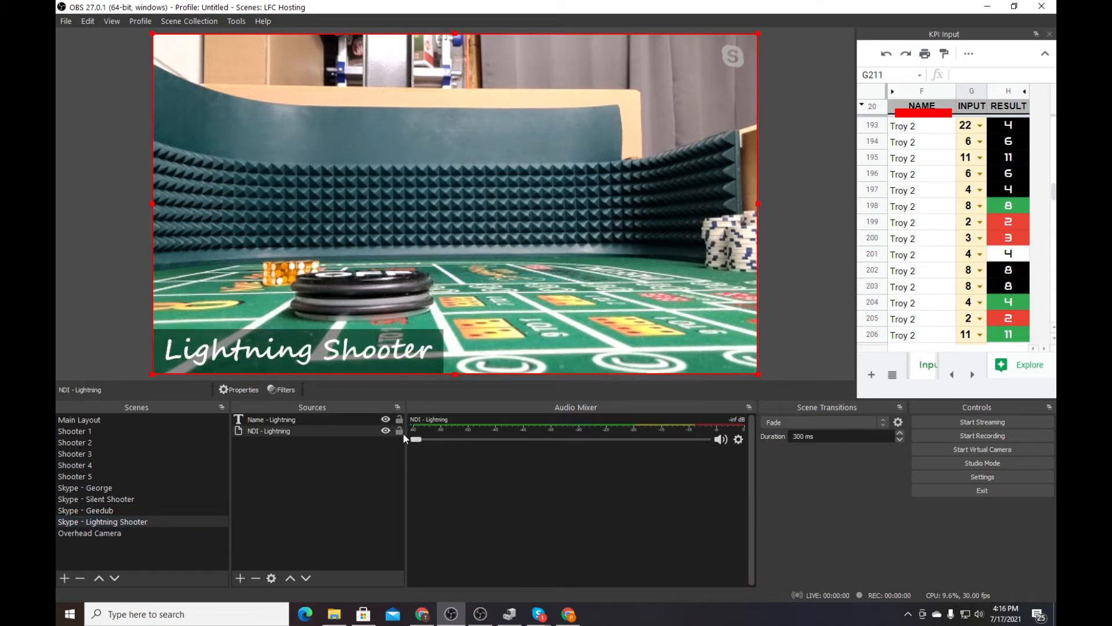
{"action": "left_click", "coordinate": [719, 440]}
{"action": "left_click", "coordinate": [738, 440]}
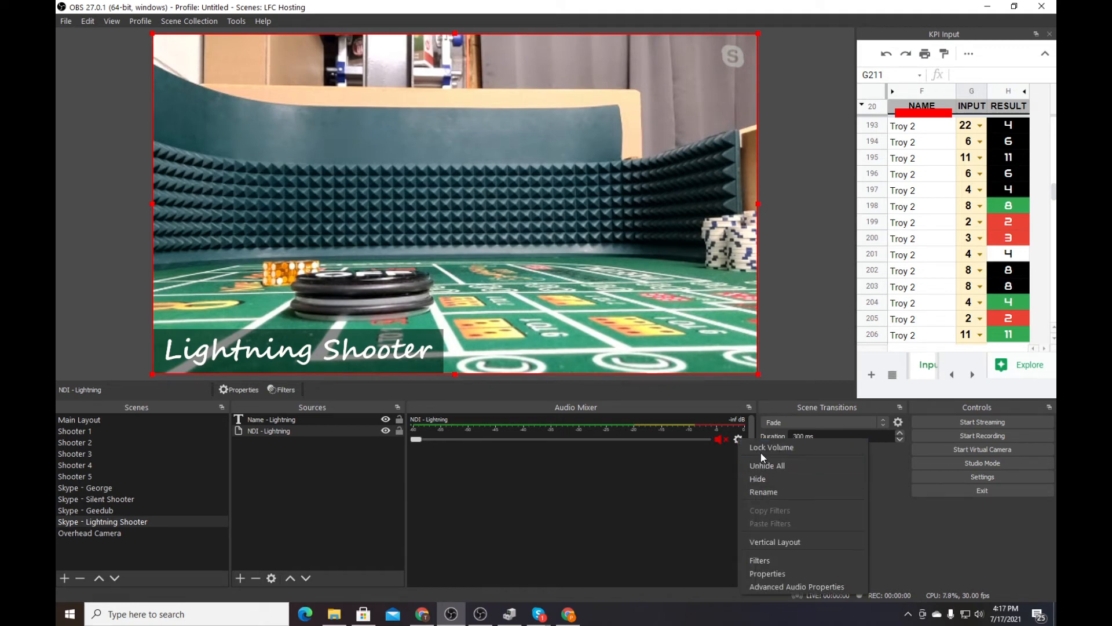
{"action": "left_click", "coordinate": [760, 449]}
{"action": "left_click", "coordinate": [738, 440]}
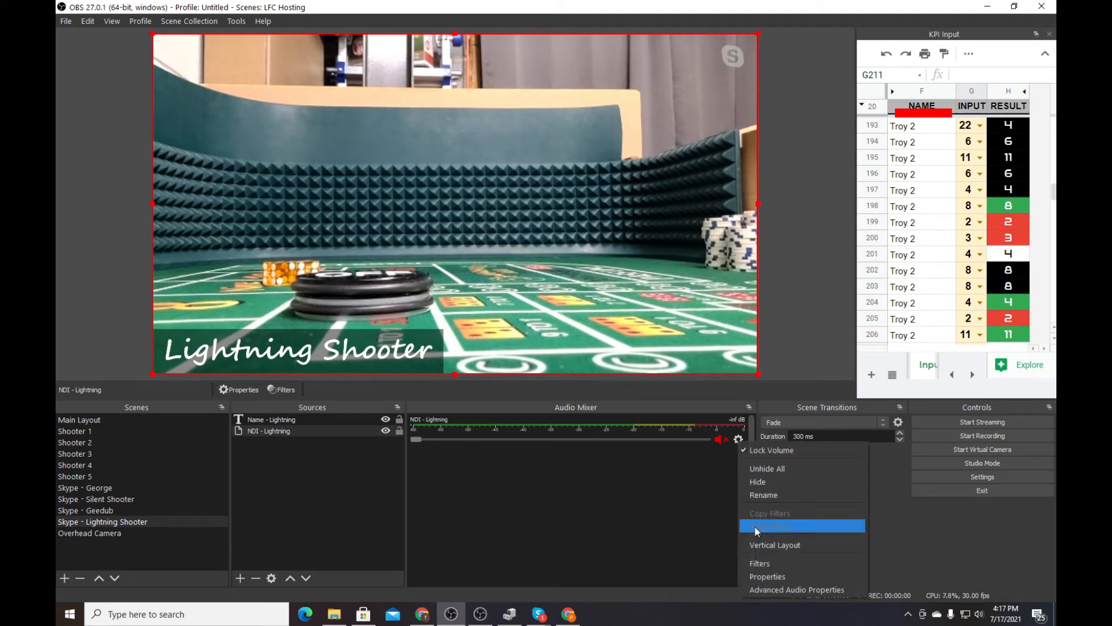
{"action": "left_click", "coordinate": [759, 484]}
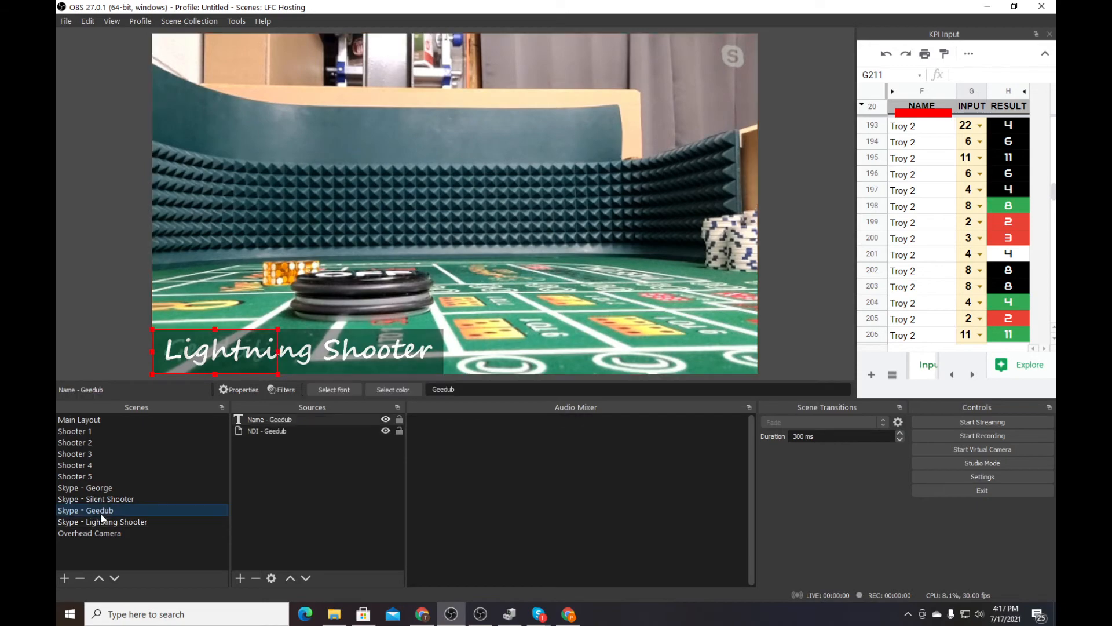
Copy the transform of the NDI - Geedub source in the Skype - Geedub scene.
{"action": "left_click", "coordinate": [104, 499]}
{"action": "left_click", "coordinate": [98, 488]}
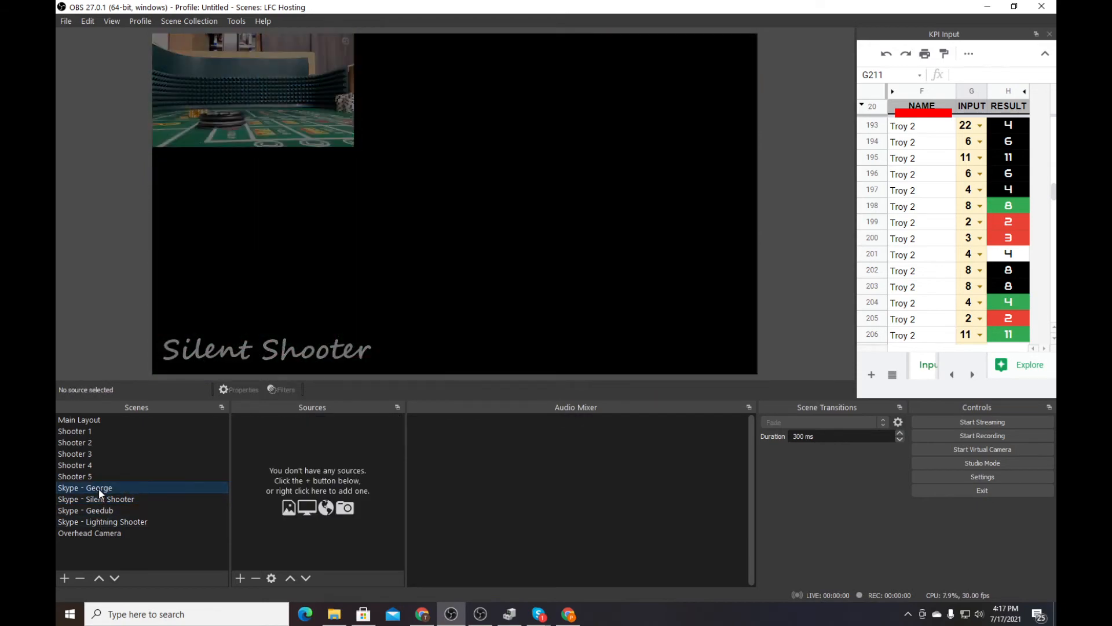
{"action": "left_click", "coordinate": [98, 500]}
{"action": "left_click", "coordinate": [97, 510]}
{"action": "left_click", "coordinate": [96, 499]}
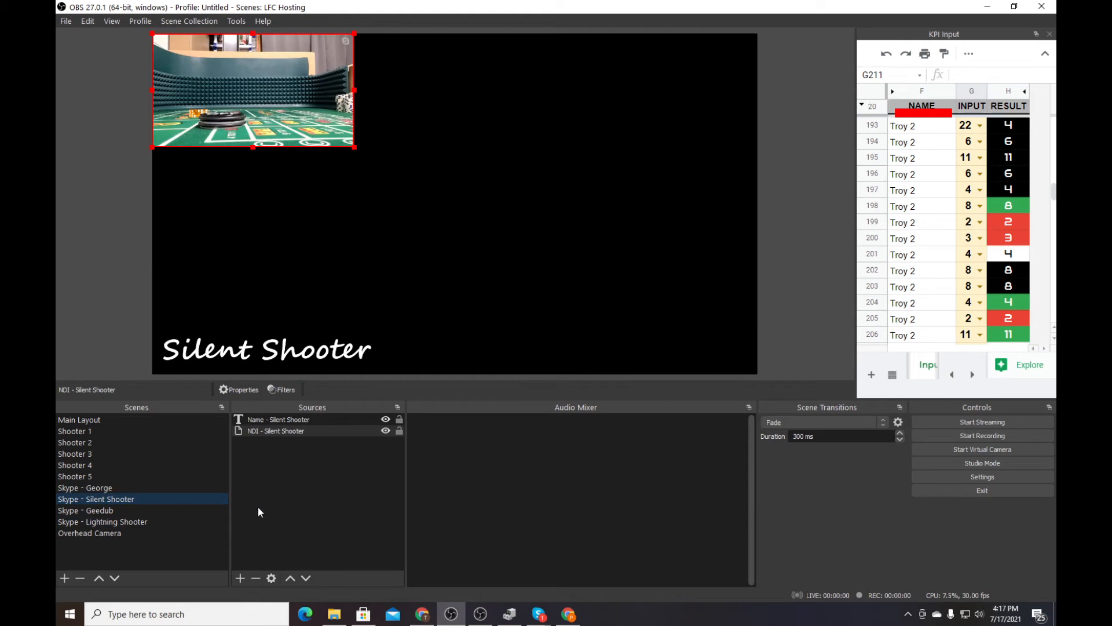
{"action": "left_click", "coordinate": [106, 511]}
{"action": "right_click", "coordinate": [414, 229]}
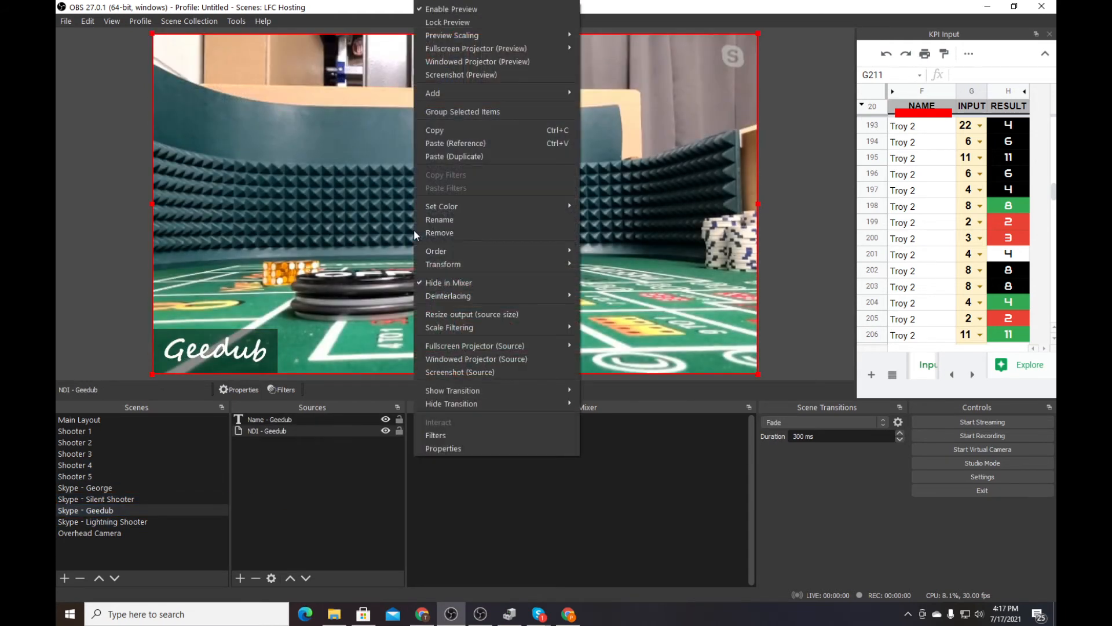
{"action": "mouse_move", "coordinate": [438, 265]}
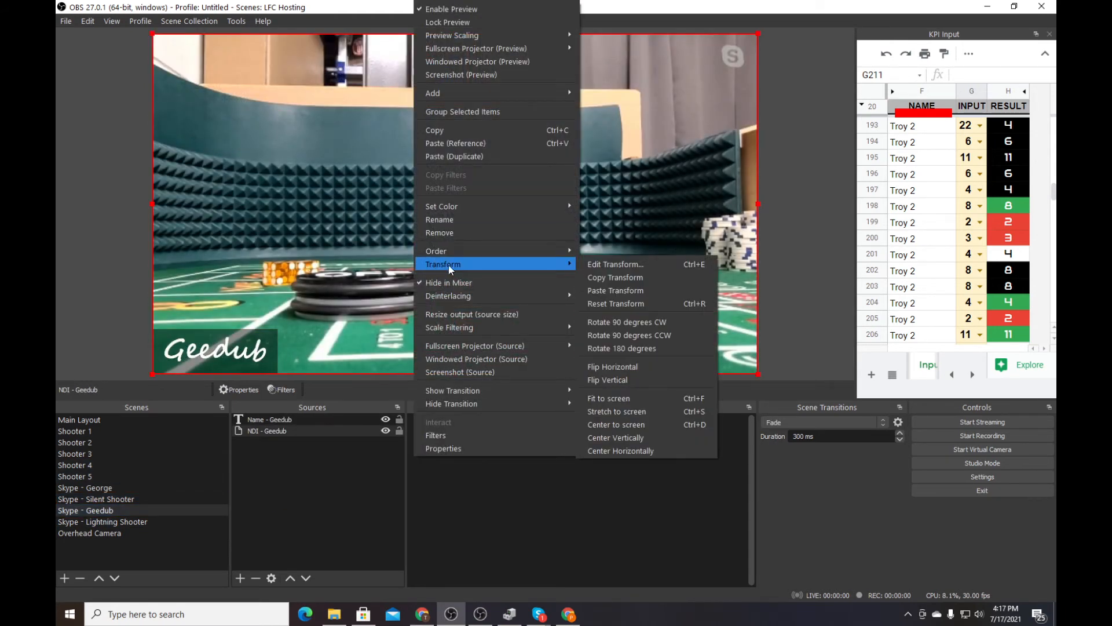
{"action": "left_click", "coordinate": [614, 277]}
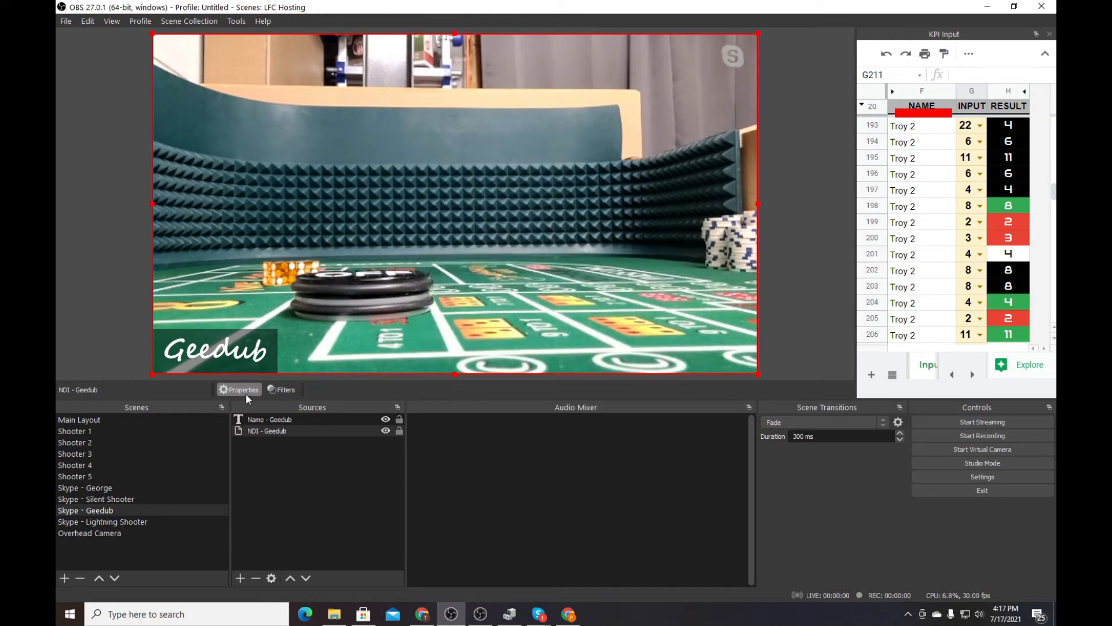
Paste the copied transform onto the NDI - Silent Shooter source in the Skype - Silent Shooter scene.
{"action": "left_click", "coordinate": [112, 499]}
{"action": "right_click", "coordinate": [265, 92]}
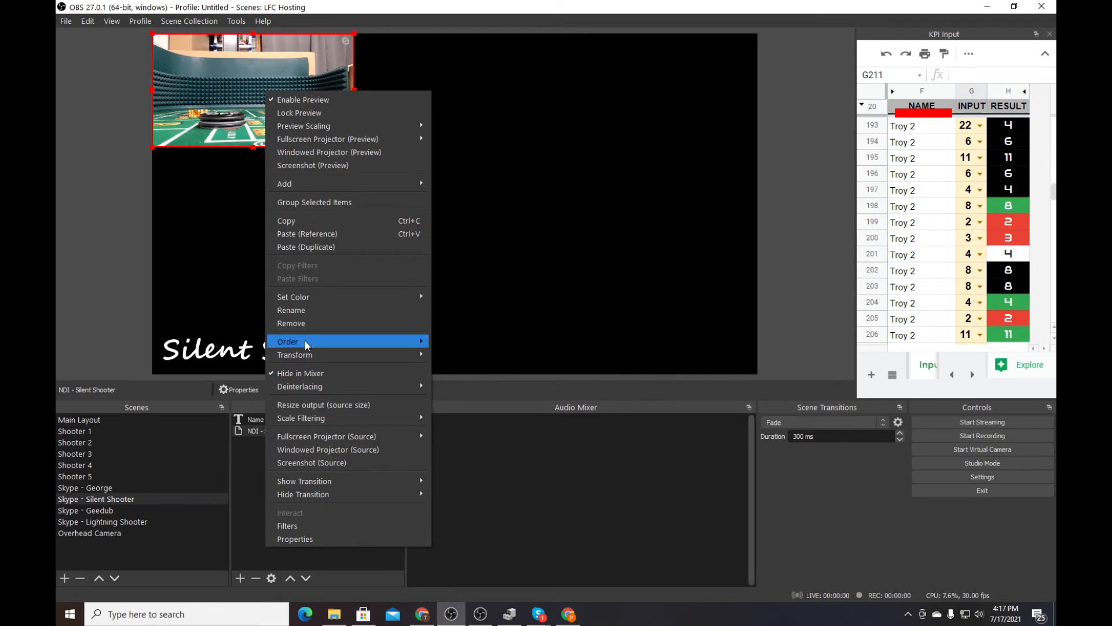
{"action": "mouse_move", "coordinate": [307, 355]}
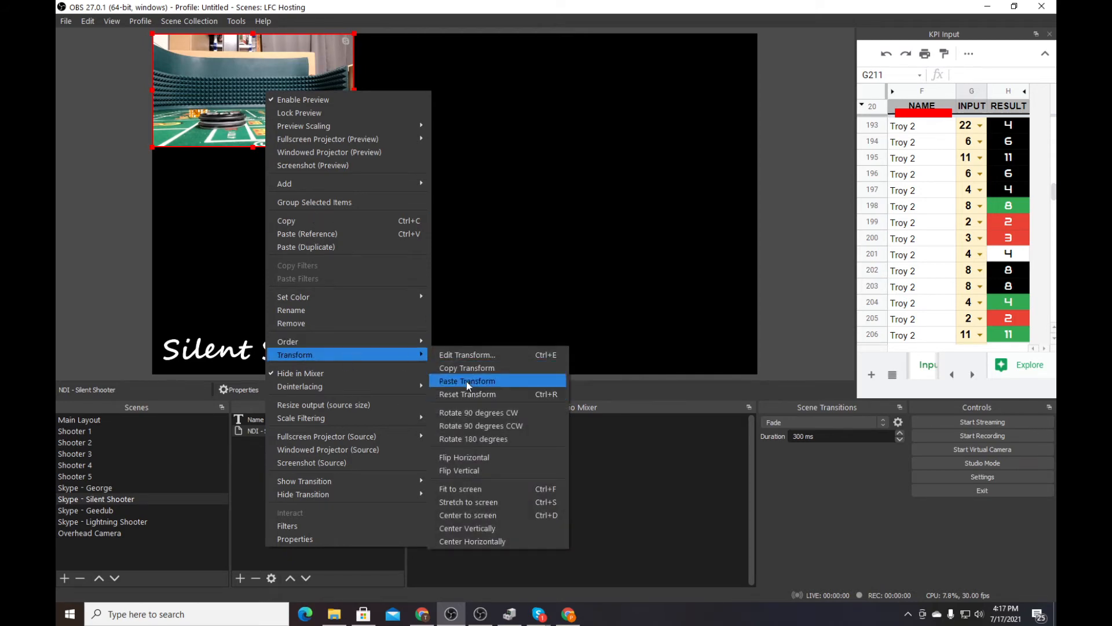
{"action": "left_click", "coordinate": [468, 382]}
{"action": "left_click", "coordinate": [105, 288]}
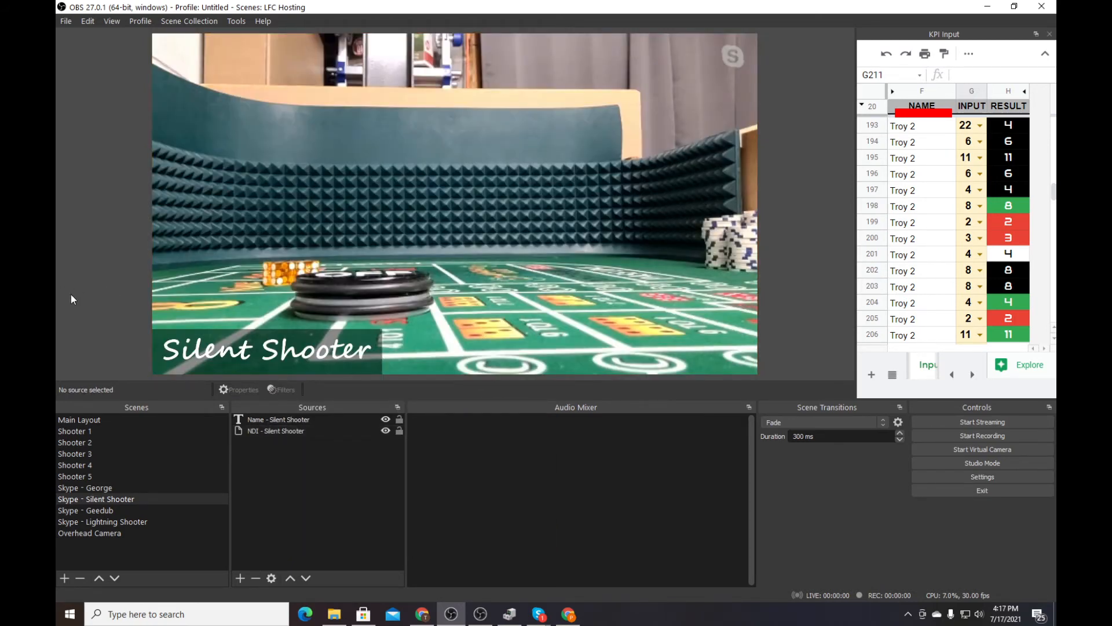
Check the Skype caller scenes and cycle through the Shooter 1, Shooter 2 and Shooter 3 scenes.
{"action": "left_click", "coordinate": [98, 520]}
{"action": "left_click", "coordinate": [100, 512]}
{"action": "left_click", "coordinate": [98, 499]}
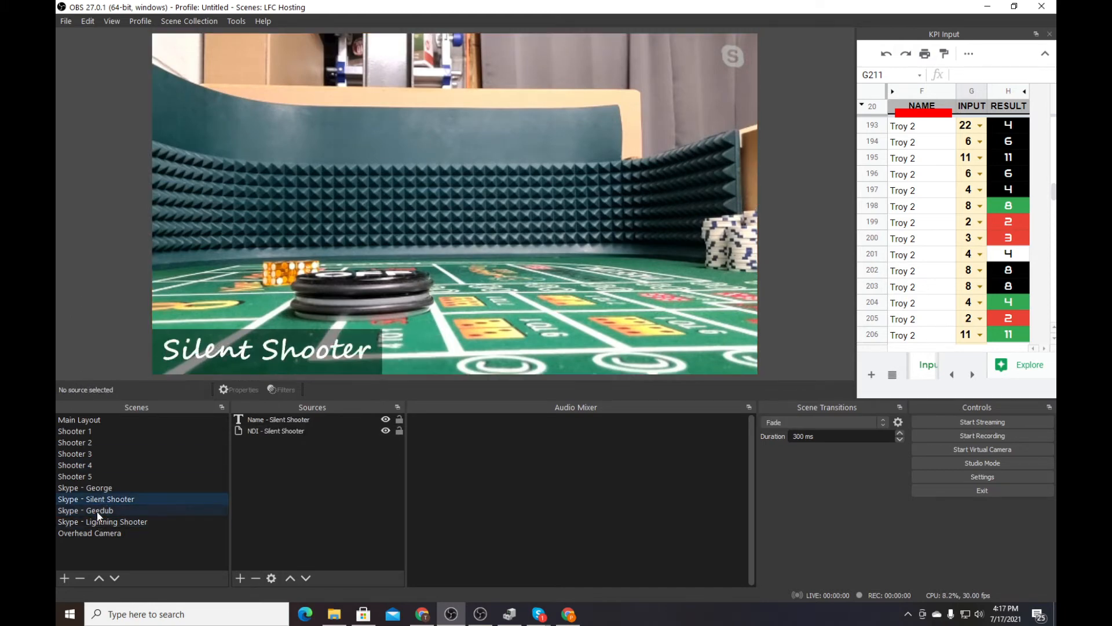
{"action": "left_click", "coordinate": [100, 346]}
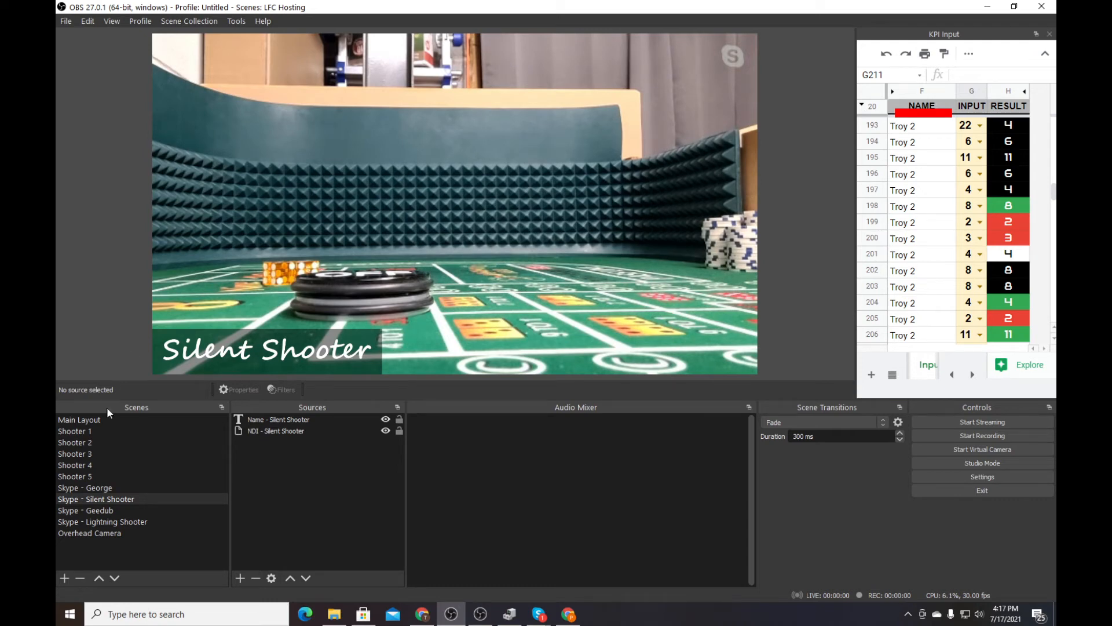
{"action": "key", "text": "F1"}
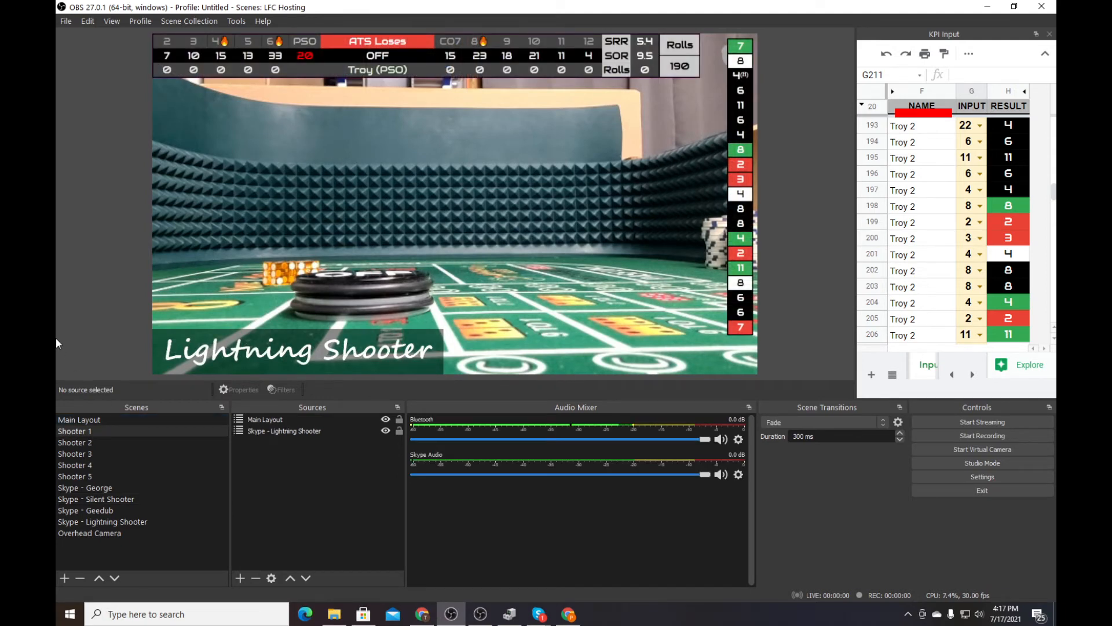
{"action": "key", "text": "F2"}
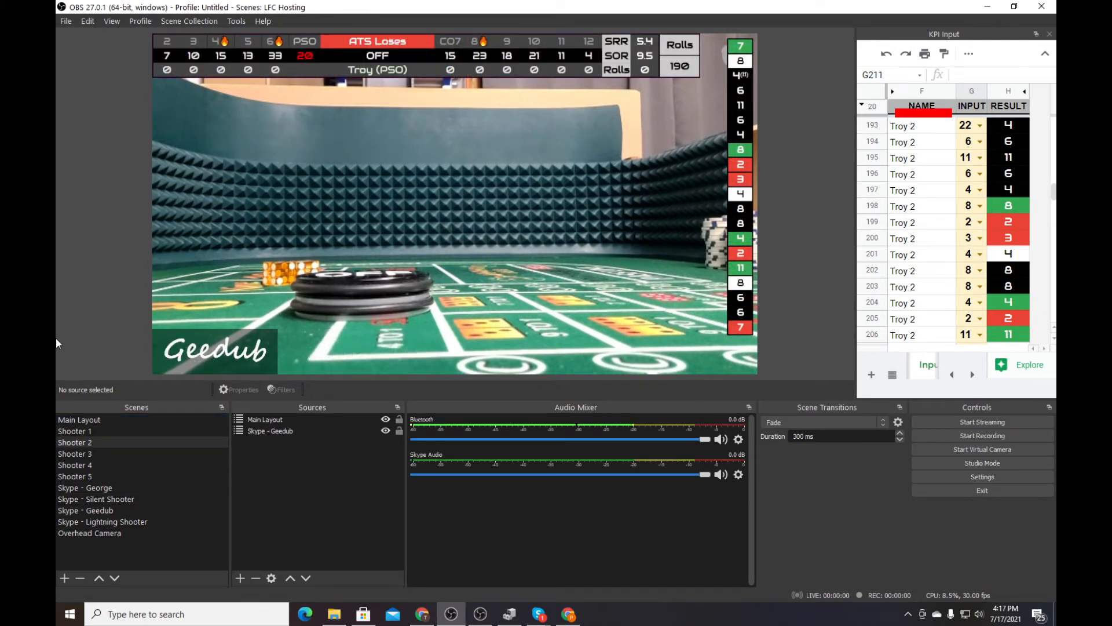
{"action": "key", "text": "F3"}
In the Shooter 1 scene, replace the nested Skype - Lightning Shooter scene with the existing Skype - Silent Shooter scene.
{"action": "key", "text": "F1"}
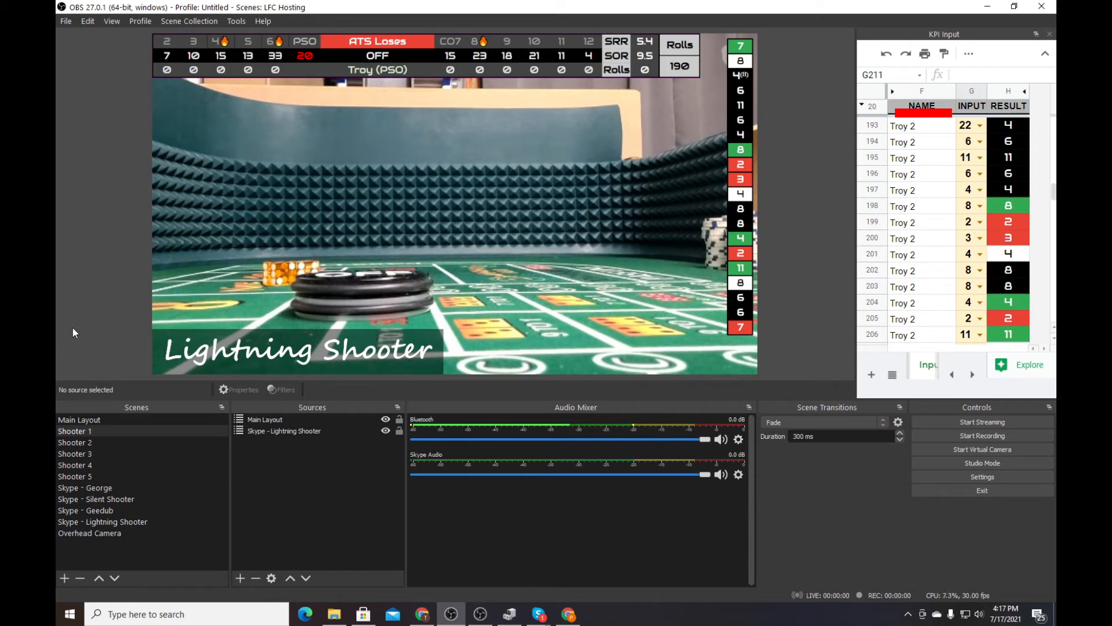
{"action": "left_click", "coordinate": [293, 433]}
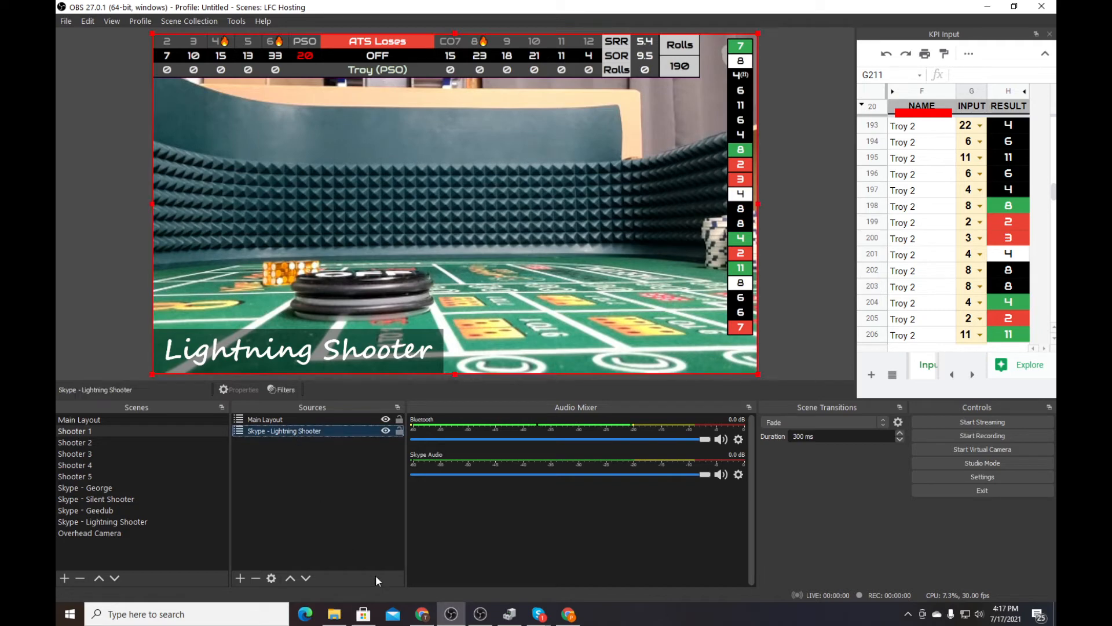
{"action": "left_click", "coordinate": [255, 576]}
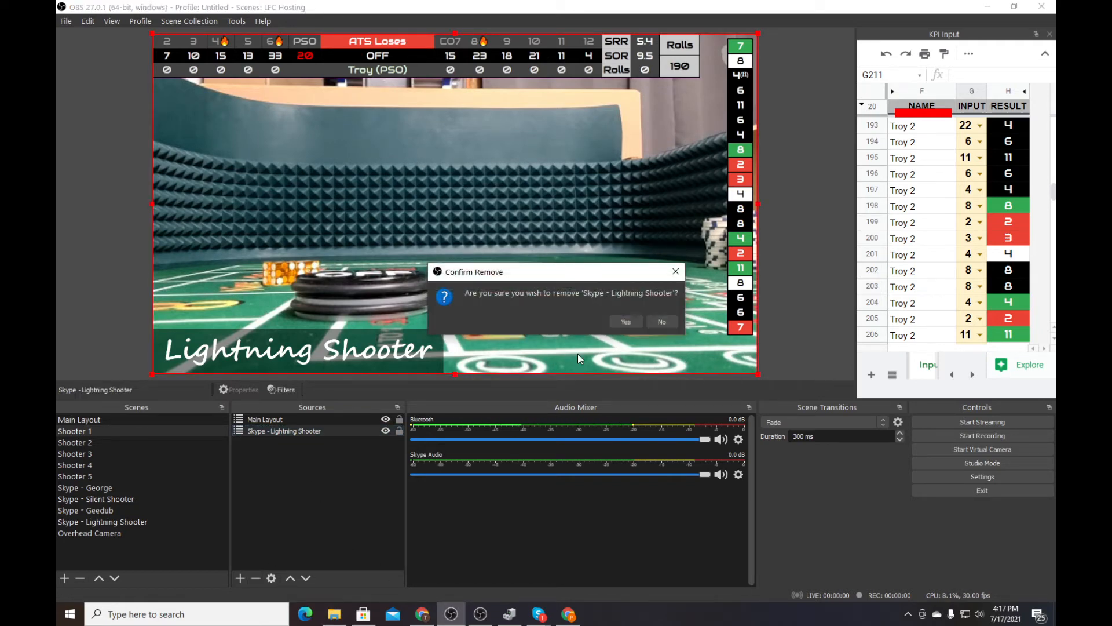
{"action": "left_click", "coordinate": [627, 321]}
{"action": "left_click", "coordinate": [239, 578]}
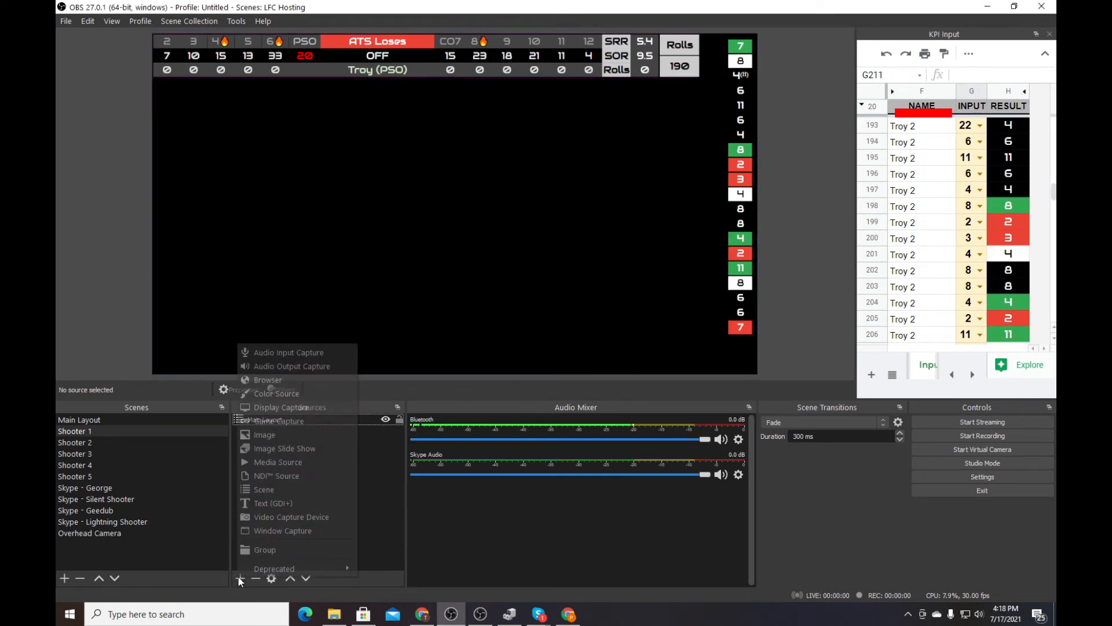
{"action": "left_click", "coordinate": [272, 489]}
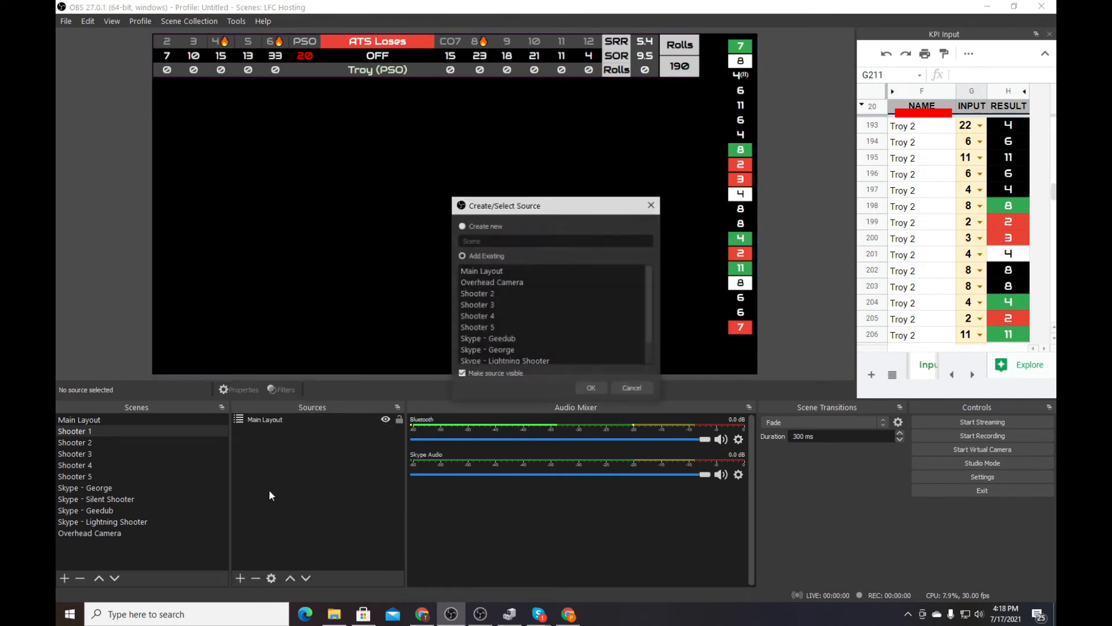
{"action": "scroll", "coordinate": [523, 333], "scroll_direction": "down", "scroll_amount": 2}
{"action": "left_click", "coordinate": [506, 349]}
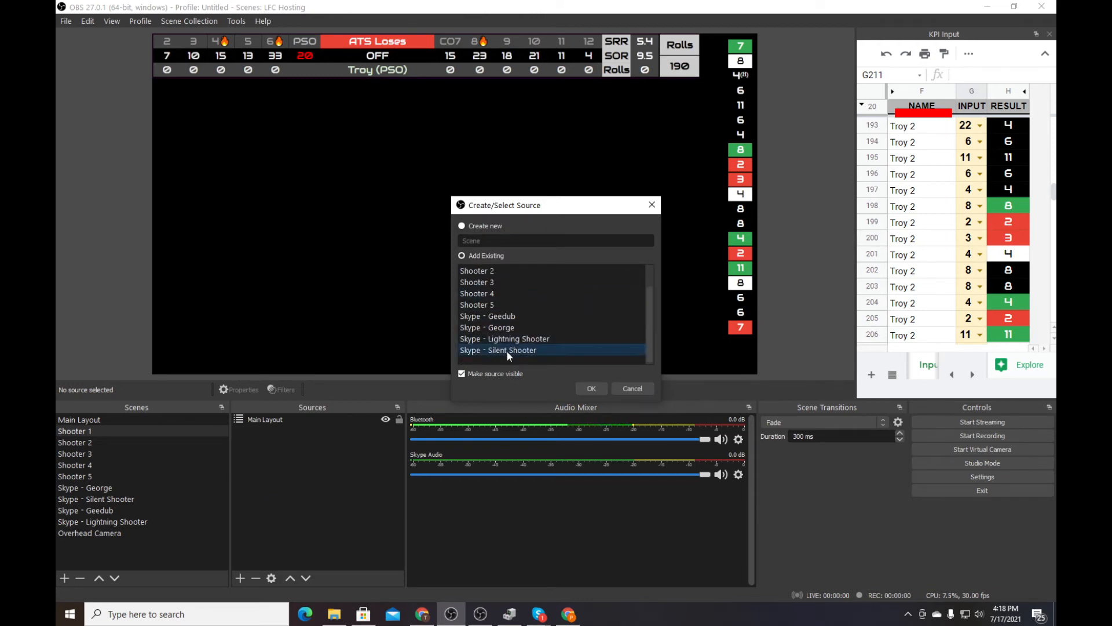
{"action": "left_click", "coordinate": [591, 388]}
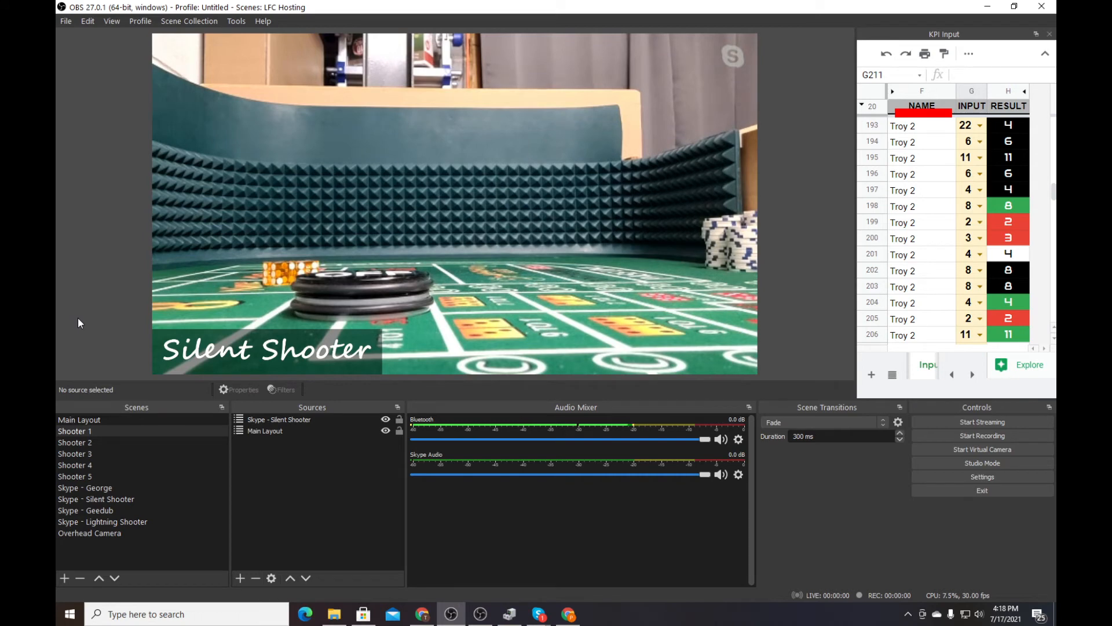
In the Skype - George scene, add a new NDI source named NDI - George, fed by the remote caller's Skype feed.
{"action": "key", "text": "Down"}
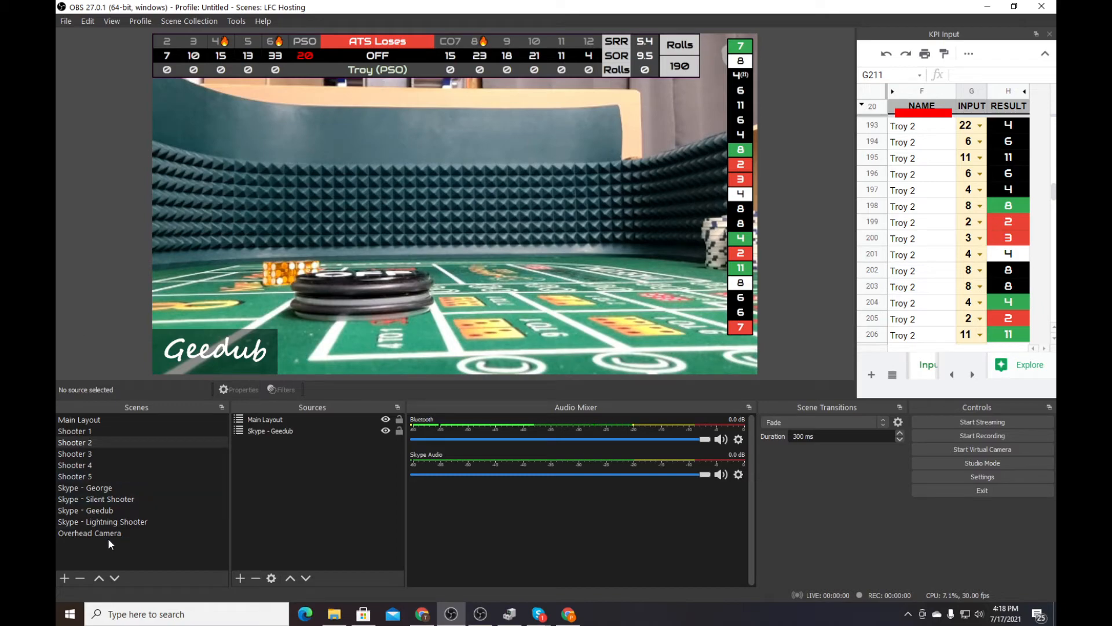
{"action": "left_click", "coordinate": [97, 490]}
{"action": "left_click", "coordinate": [98, 499]}
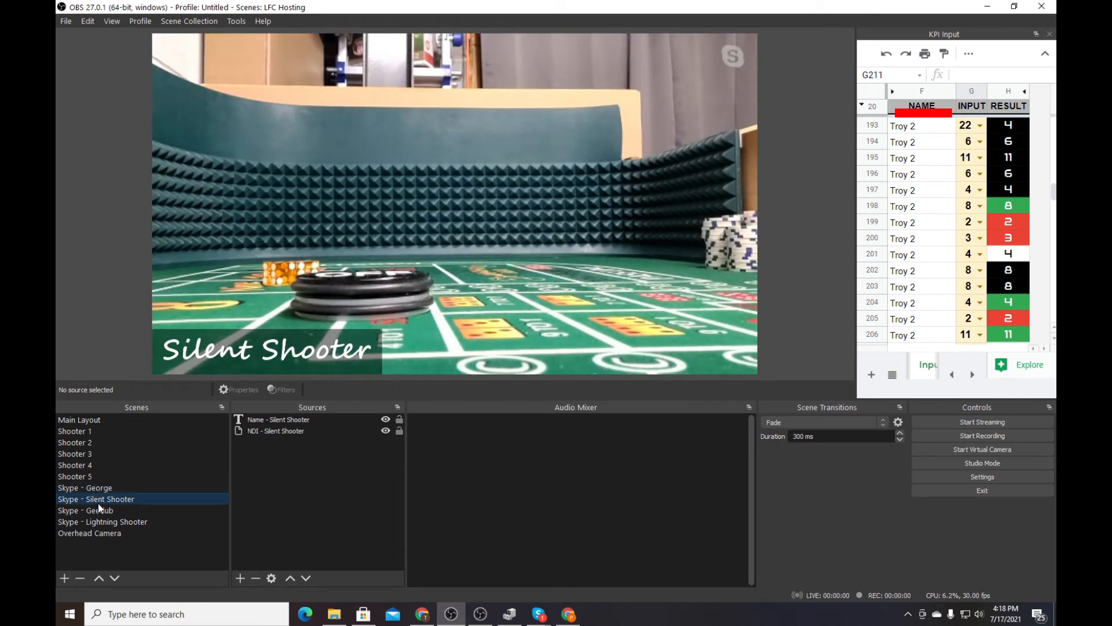
{"action": "left_click", "coordinate": [119, 487]}
{"action": "left_click", "coordinate": [240, 577]}
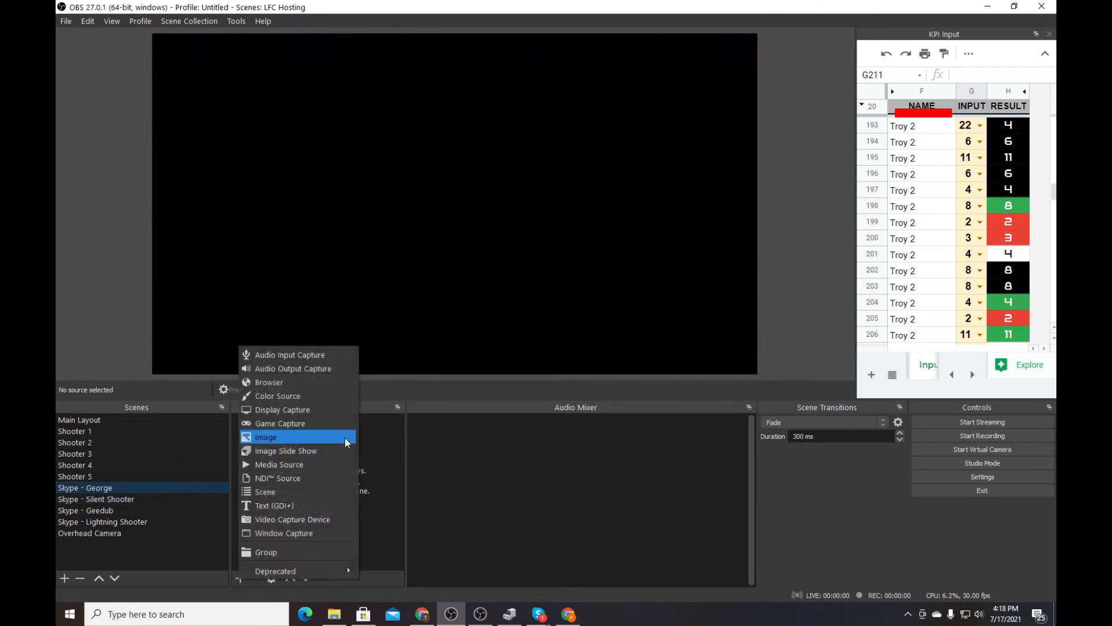
{"action": "left_click", "coordinate": [324, 478]}
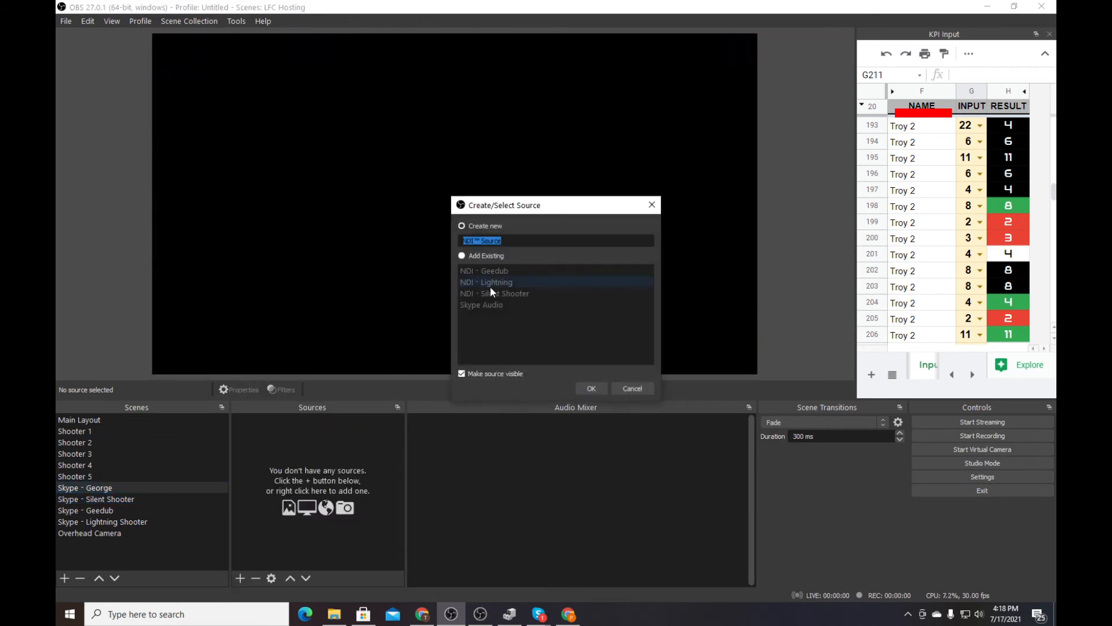
{"action": "type", "text": "NDI - George"}
{"action": "key", "text": "Return"}
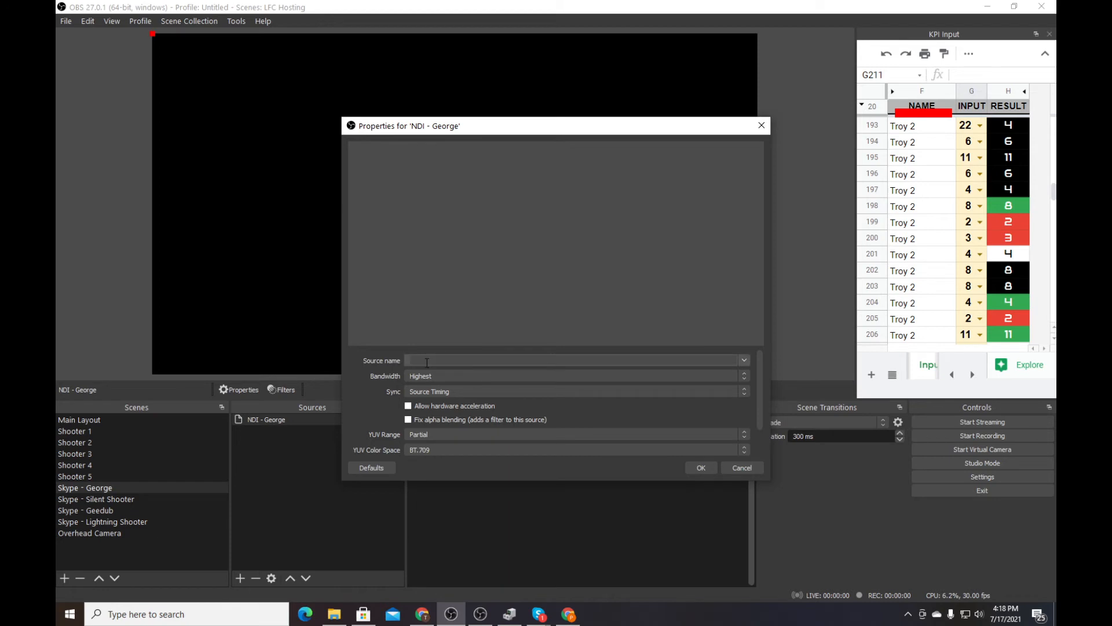
{"action": "left_click", "coordinate": [744, 357]}
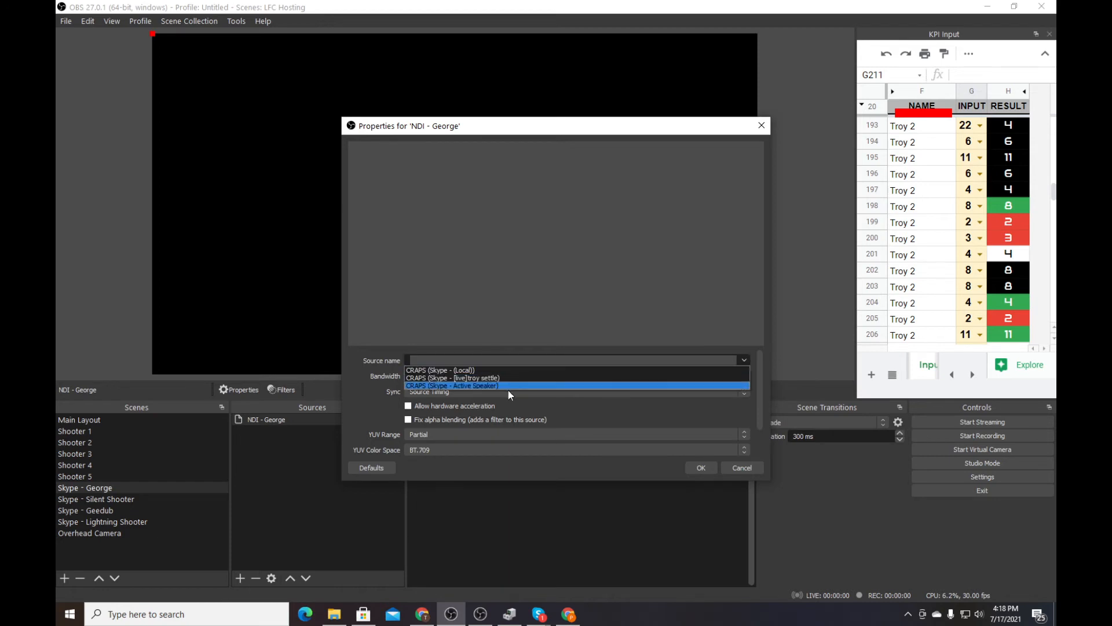
{"action": "left_click", "coordinate": [478, 378]}
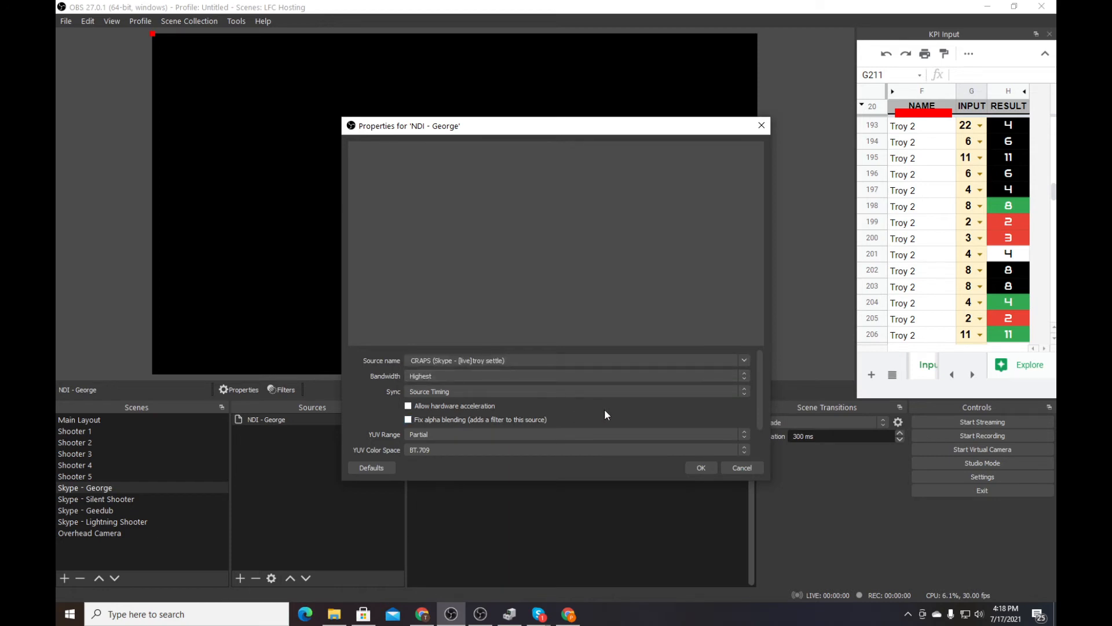
{"action": "left_click", "coordinate": [702, 468]}
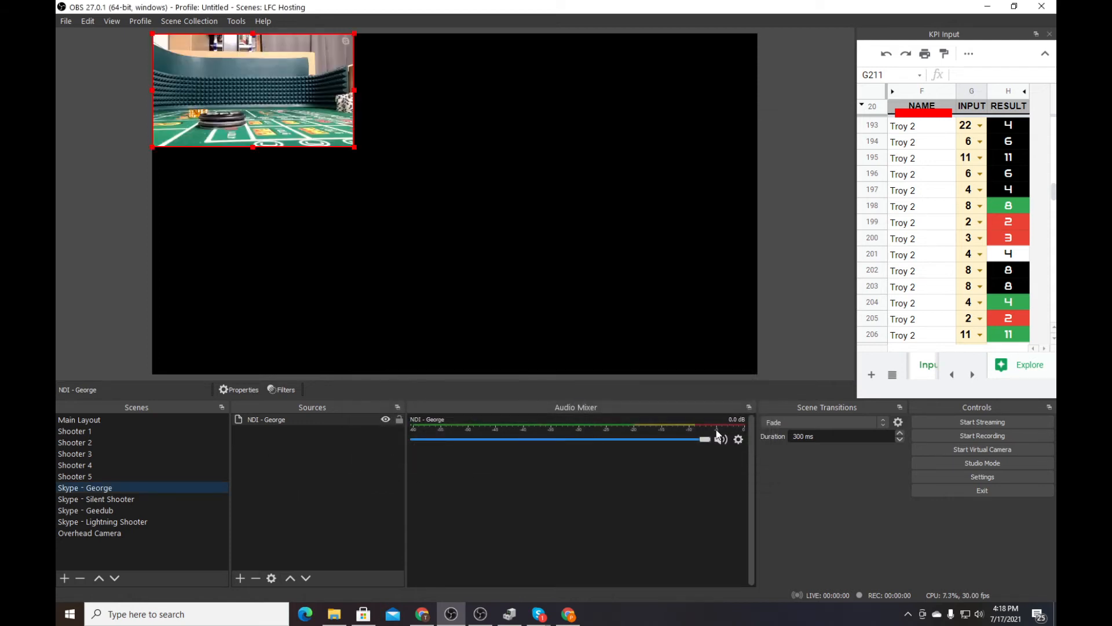
Lower the NDI - George audio to -inf dB, lock its volume and hide it in the mixer.
{"action": "left_click_drag", "start_coordinate": [708, 437], "coordinate": [437, 439]}
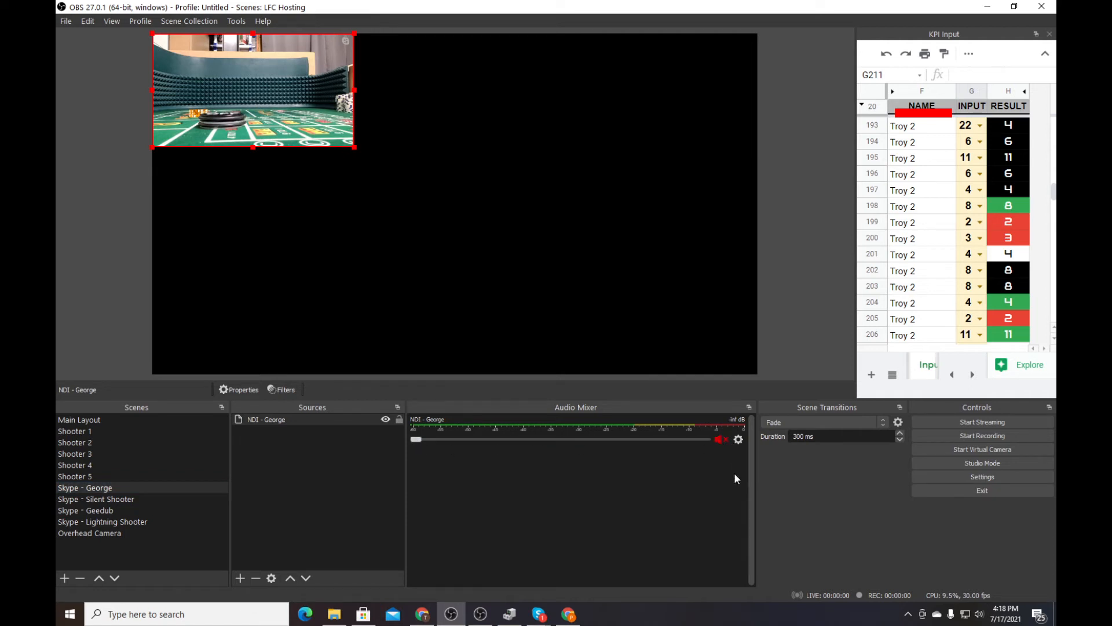
{"action": "left_click", "coordinate": [739, 441]}
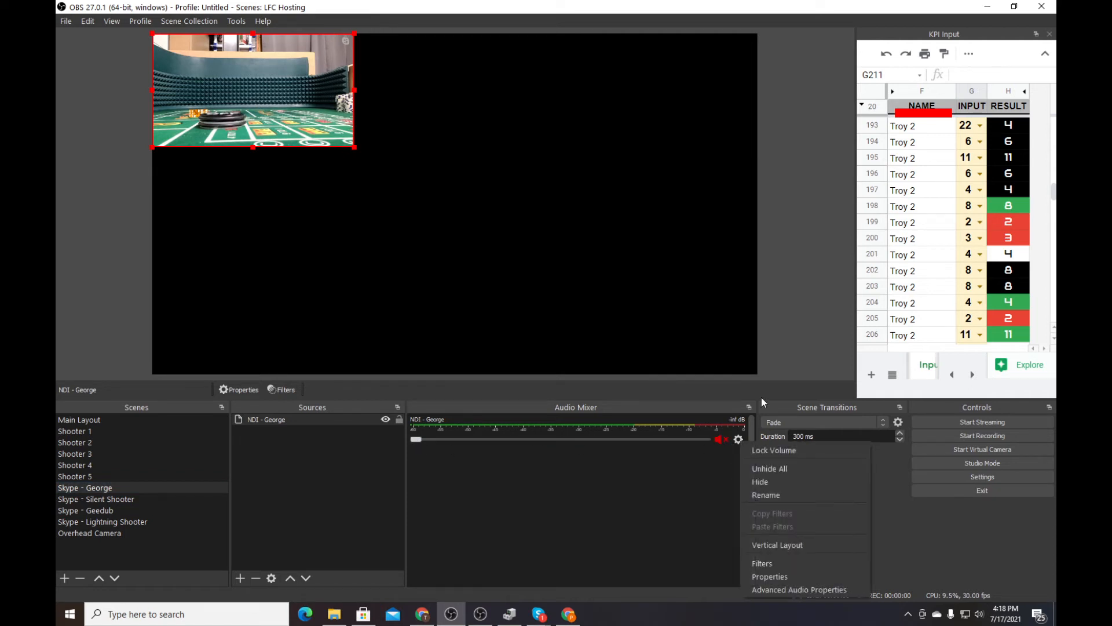
{"action": "left_click", "coordinate": [763, 450]}
{"action": "left_click", "coordinate": [738, 439]}
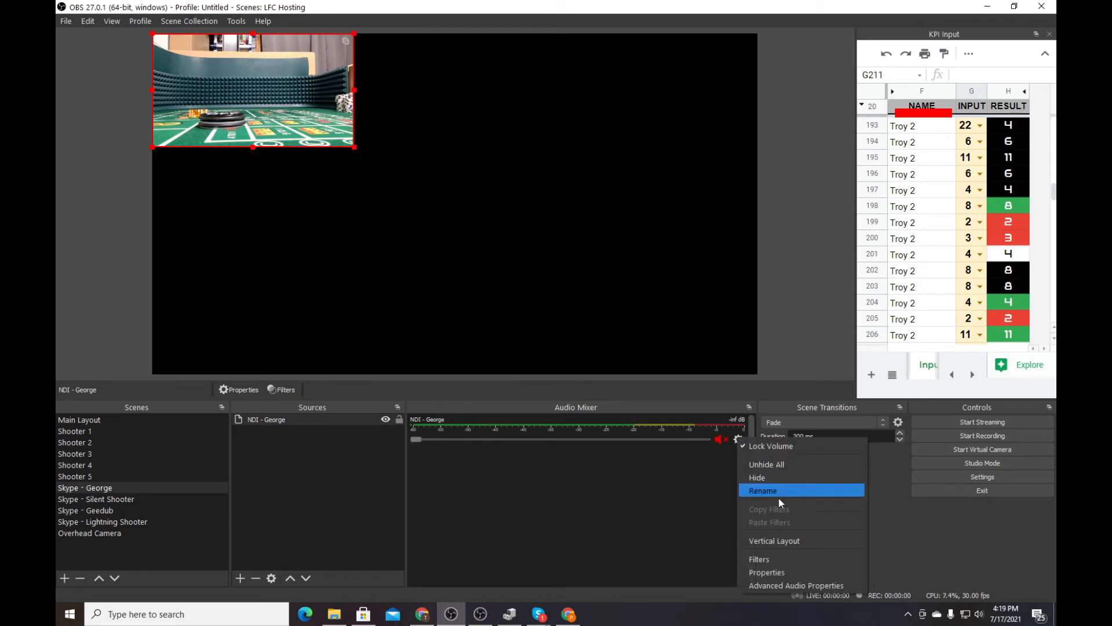
{"action": "left_click", "coordinate": [768, 476]}
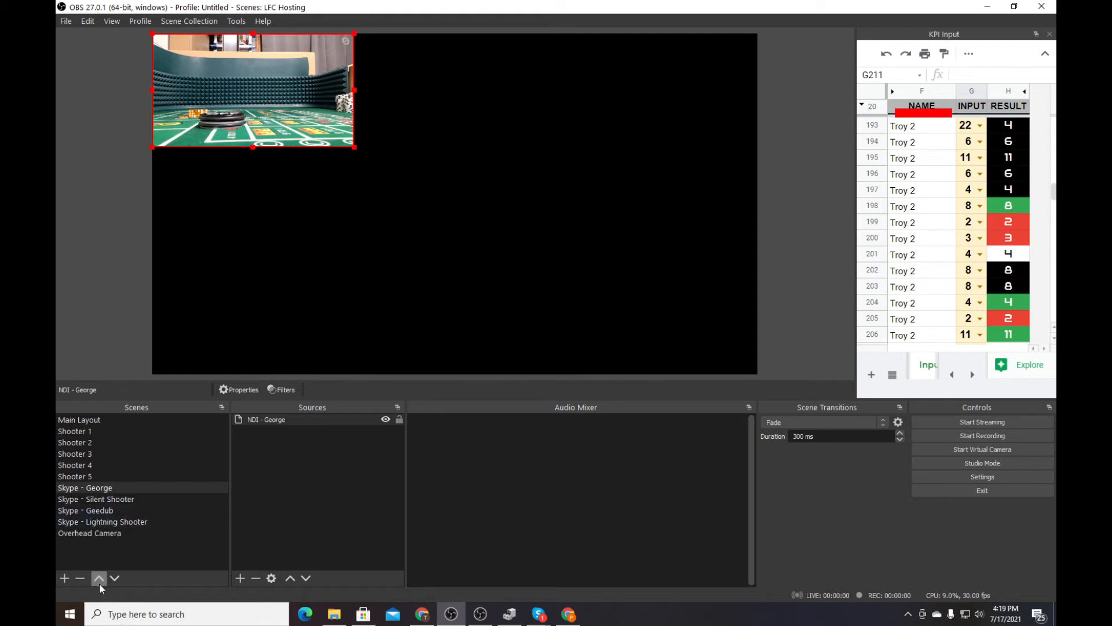
Copy the transform of NDI - Silent Shooter in its Skype scene and paste it onto NDI - George in the Skype - George scene.
{"action": "left_click", "coordinate": [106, 500]}
{"action": "right_click", "coordinate": [363, 204]}
{"action": "left_click", "coordinate": [322, 177]}
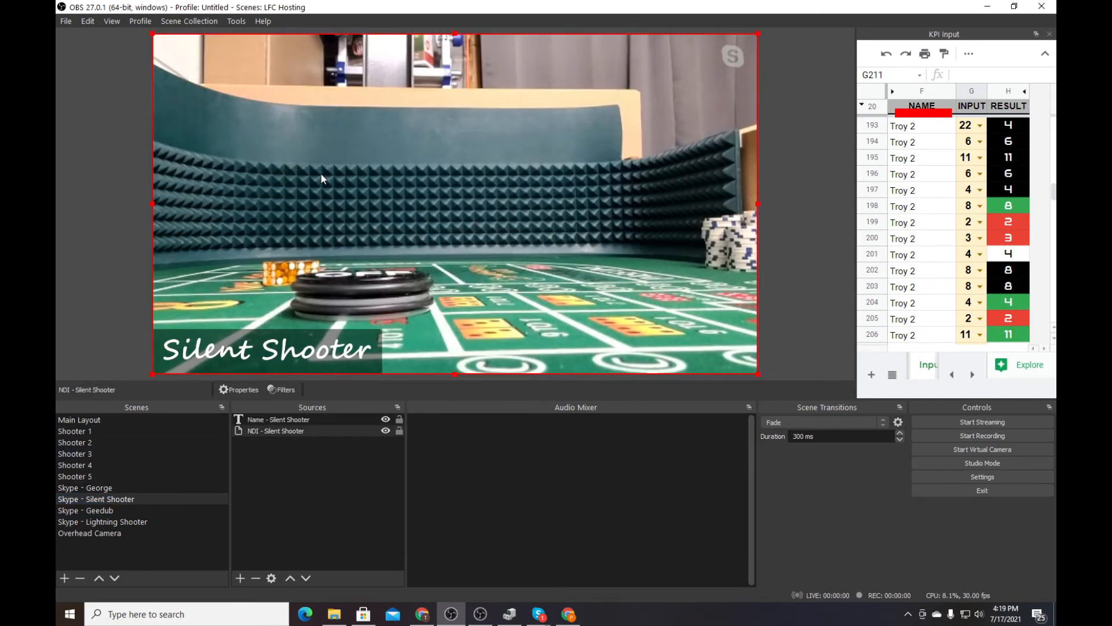
{"action": "right_click", "coordinate": [359, 174]}
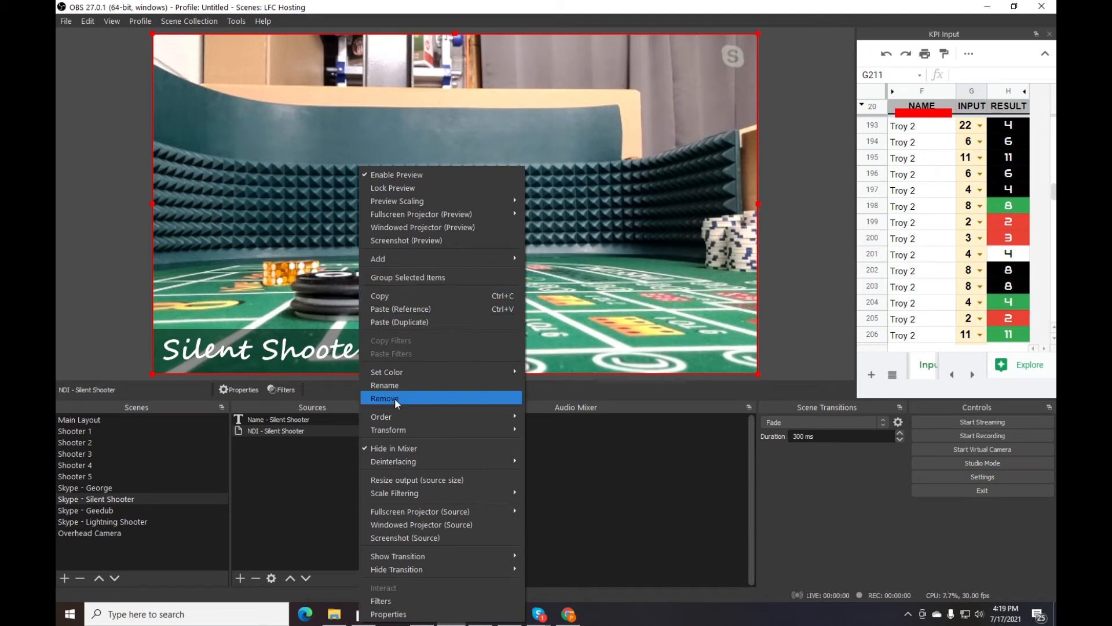
{"action": "mouse_move", "coordinate": [402, 435]}
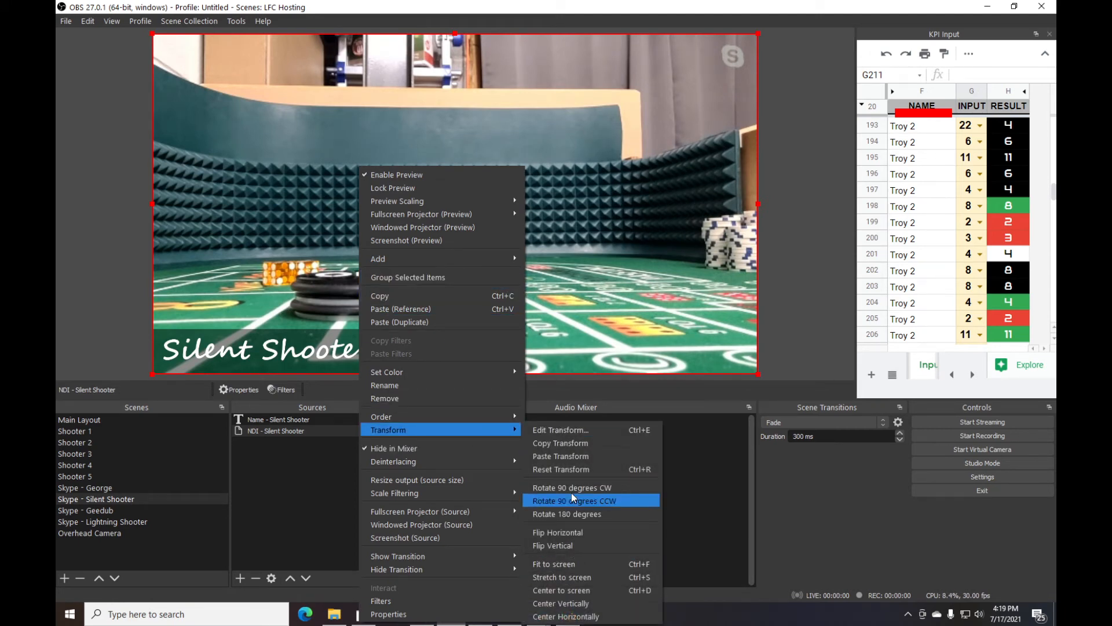
{"action": "left_click", "coordinate": [575, 442]}
{"action": "left_click", "coordinate": [116, 488]}
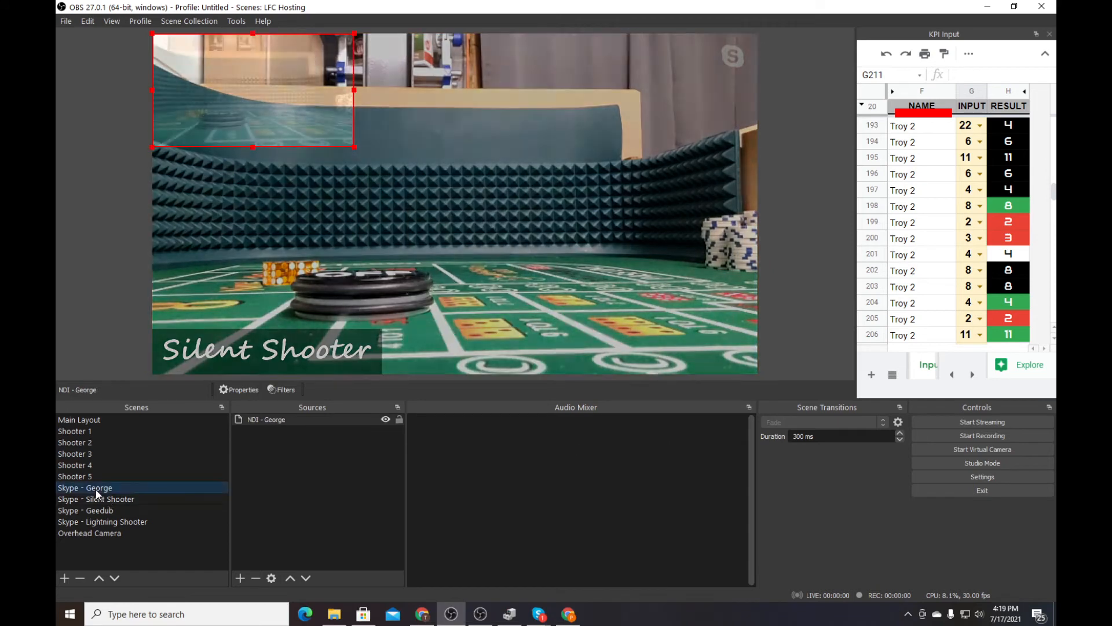
{"action": "right_click", "coordinate": [269, 121]}
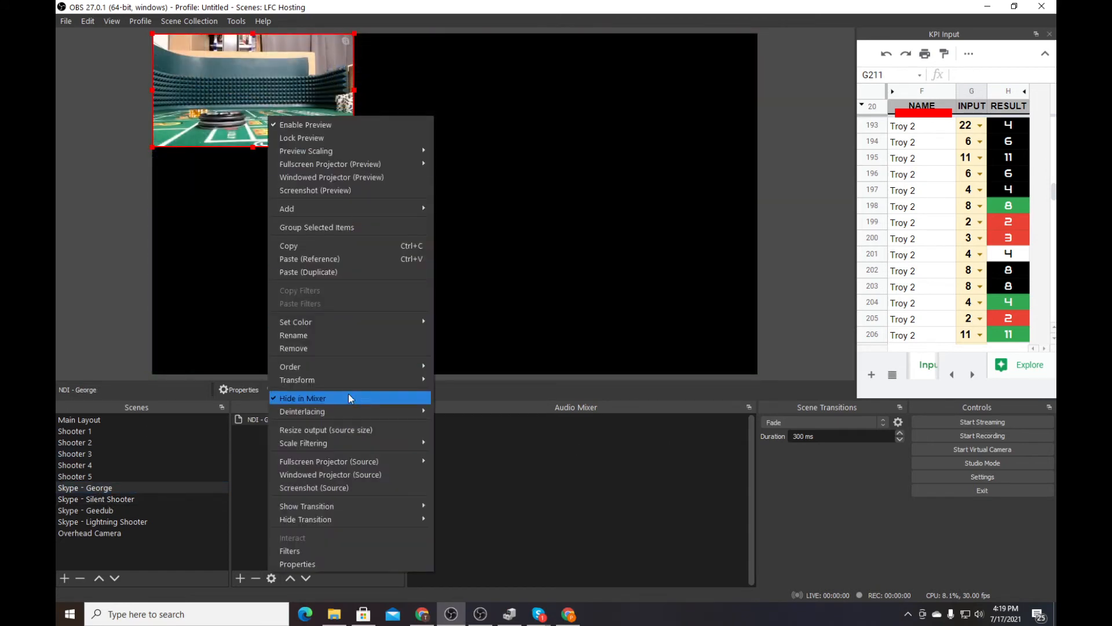
{"action": "mouse_move", "coordinate": [301, 380]}
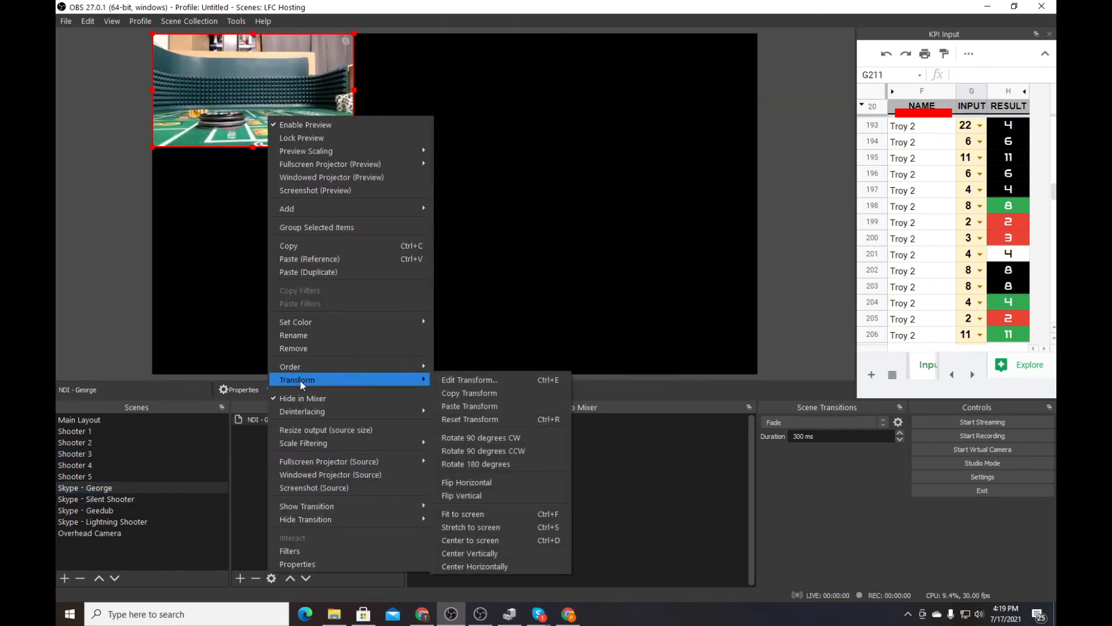
{"action": "left_click", "coordinate": [466, 408]}
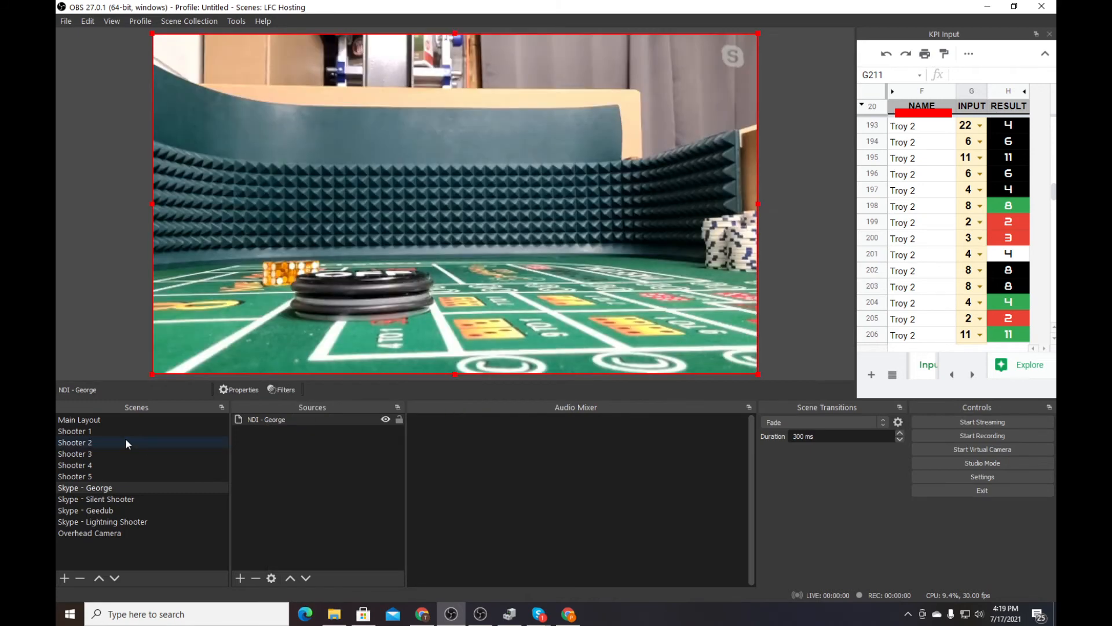
Copy the Name - Silent Shooter text source and paste it as a duplicate into the Skype - George scene.
{"action": "left_click", "coordinate": [95, 500]}
{"action": "left_click", "coordinate": [292, 355]}
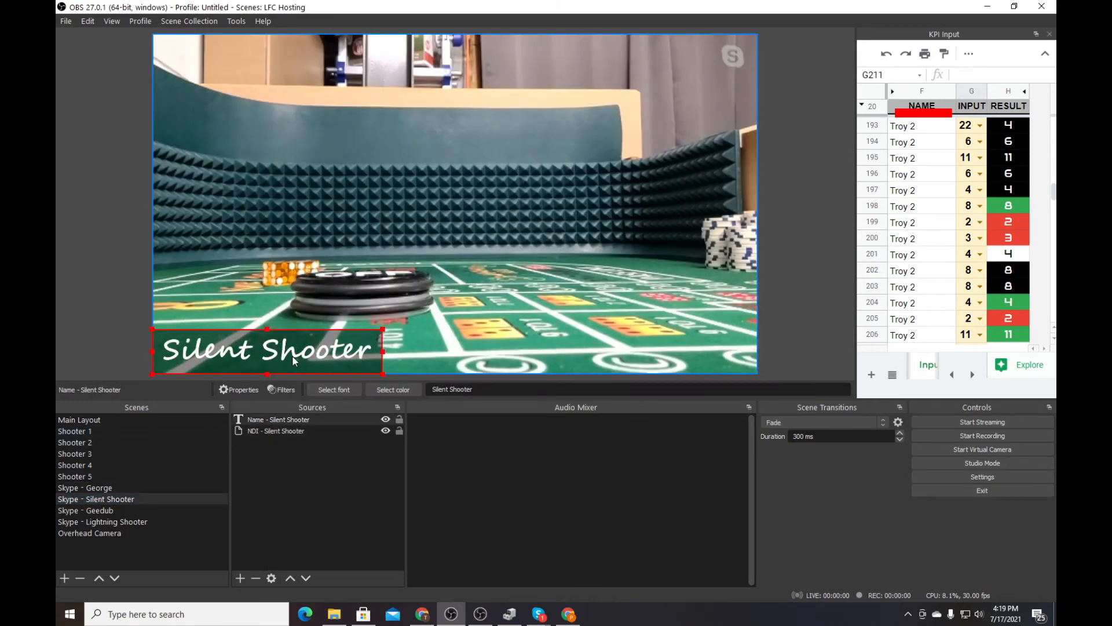
{"action": "right_click", "coordinate": [292, 356]}
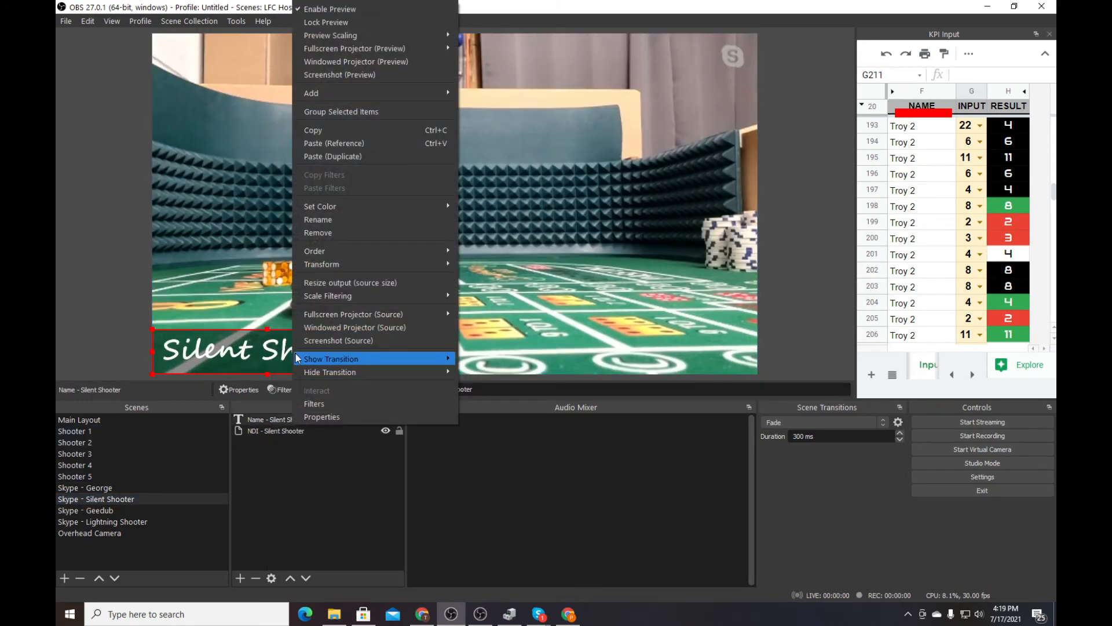
{"action": "left_click", "coordinate": [325, 131]}
{"action": "left_click", "coordinate": [90, 488]}
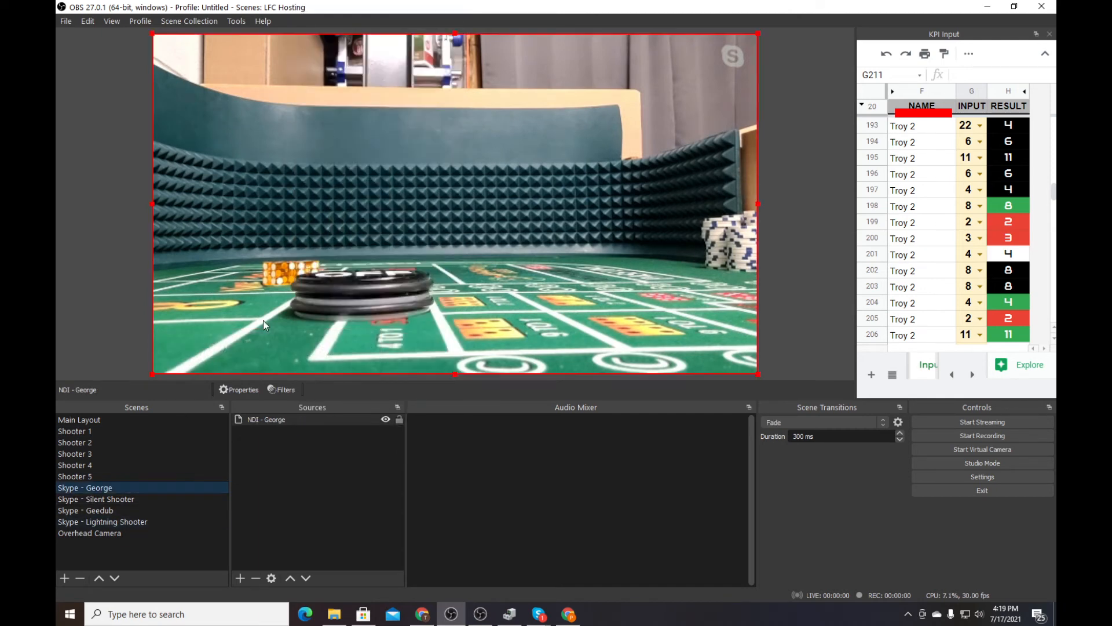
{"action": "right_click", "coordinate": [263, 321]}
{"action": "right_click", "coordinate": [268, 491]}
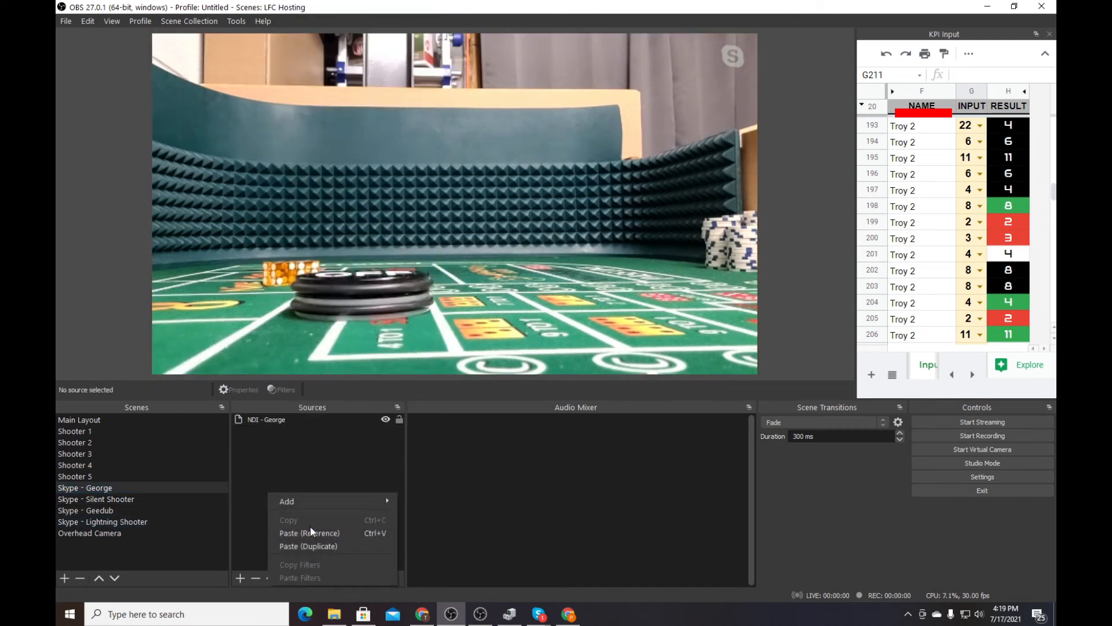
{"action": "left_click", "coordinate": [307, 543]}
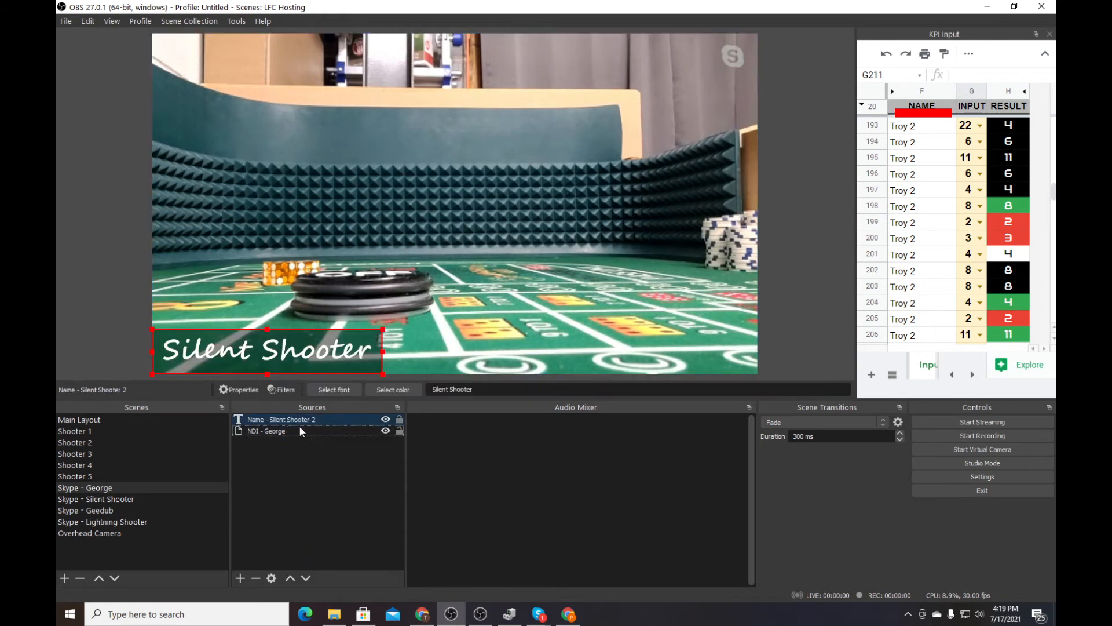
{"action": "double_click", "coordinate": [291, 422]}
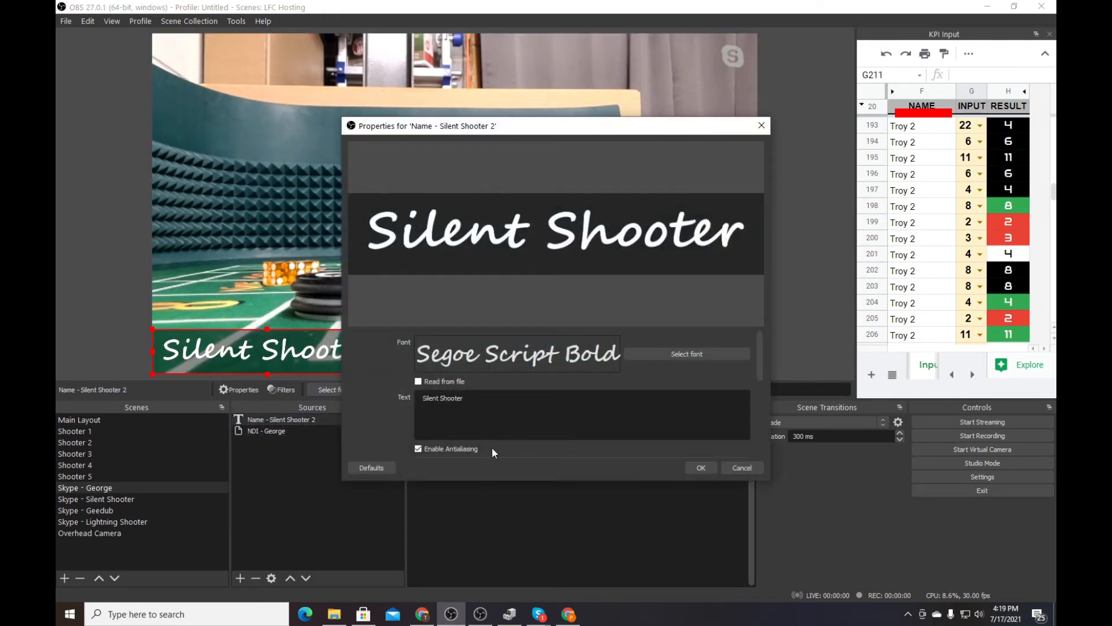
{"action": "left_click", "coordinate": [743, 468]}
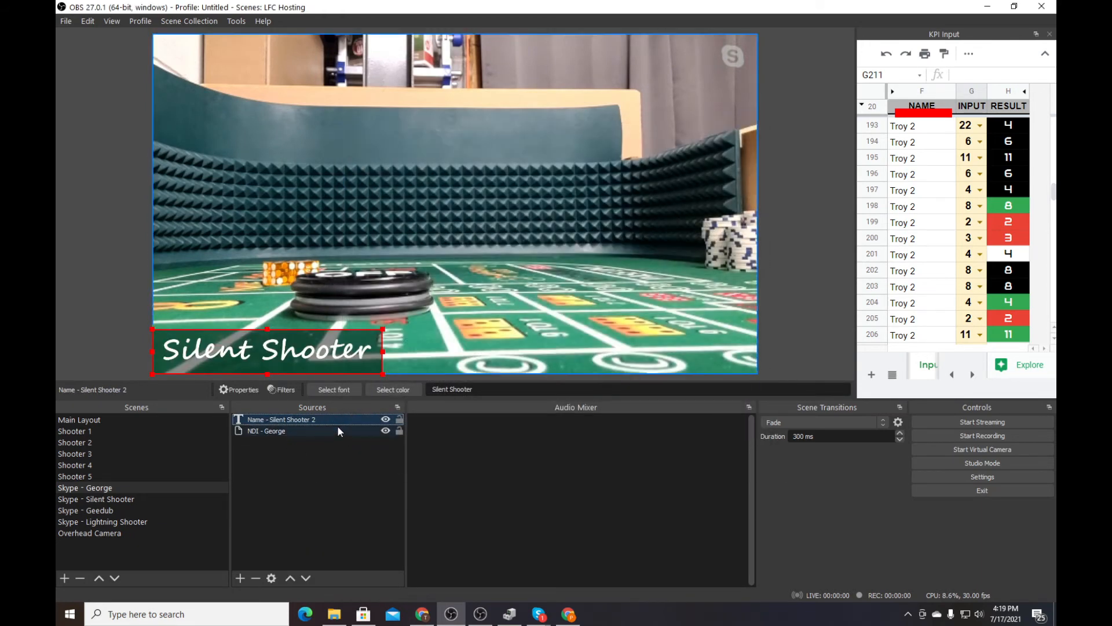
{"action": "left_click", "coordinate": [99, 443]}
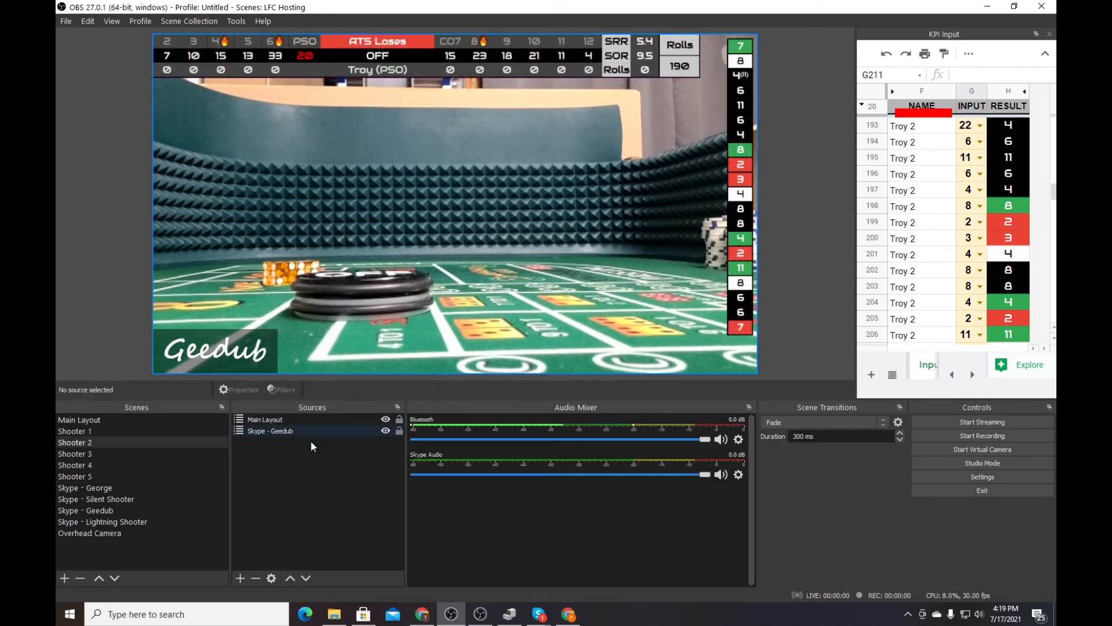
{"action": "left_click", "coordinate": [91, 432]}
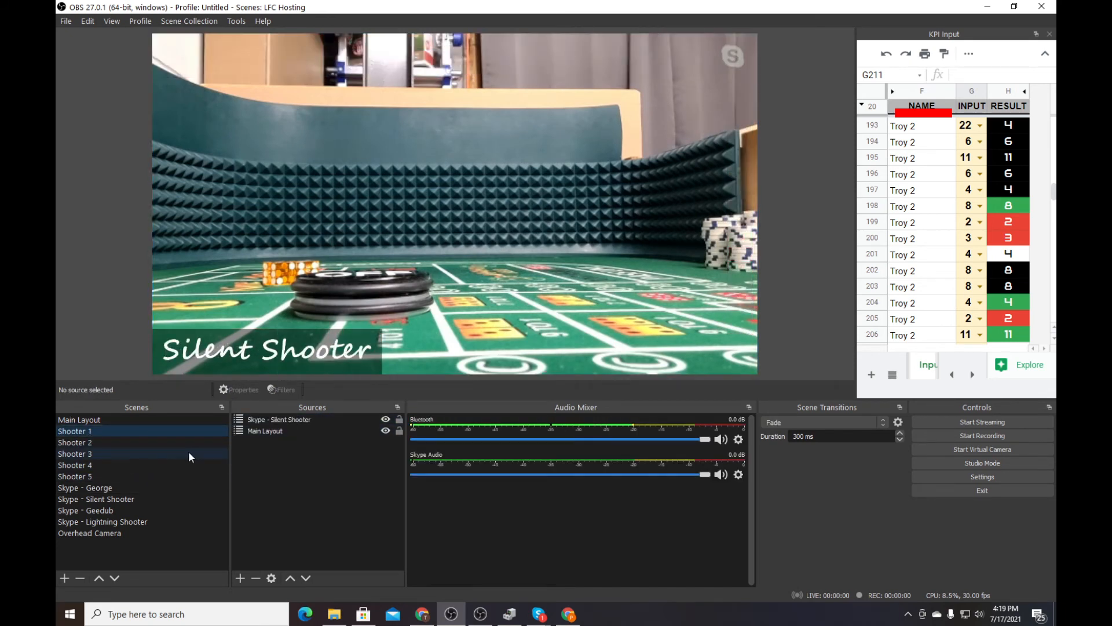
Rename the duplicated text source in the Skype - George scene to Name - George.
{"action": "left_click", "coordinate": [96, 490]}
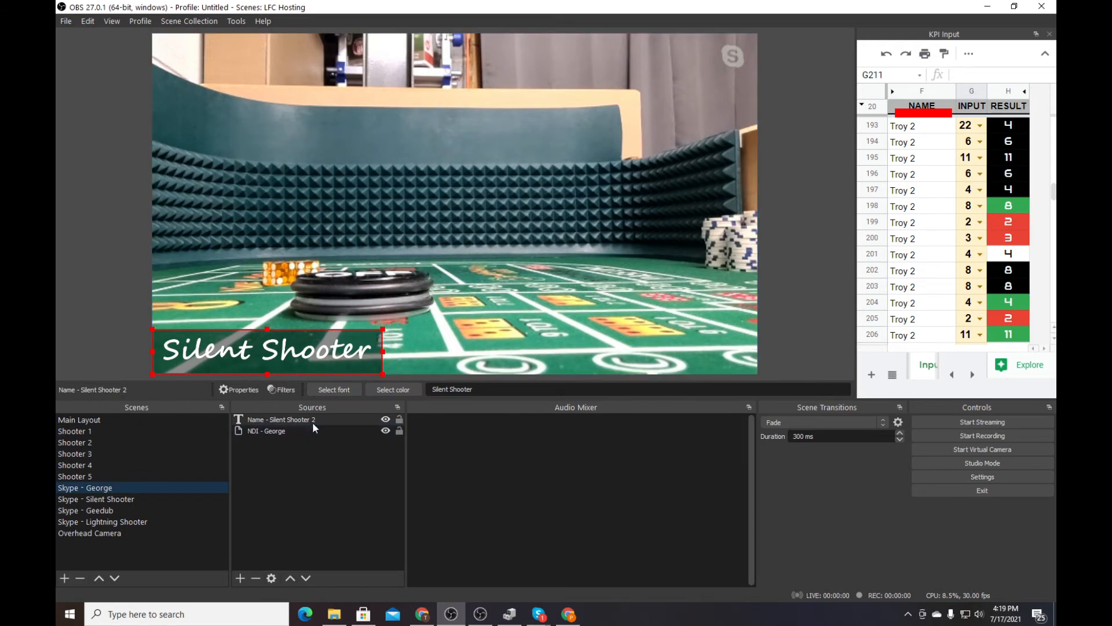
{"action": "right_click", "coordinate": [297, 419]}
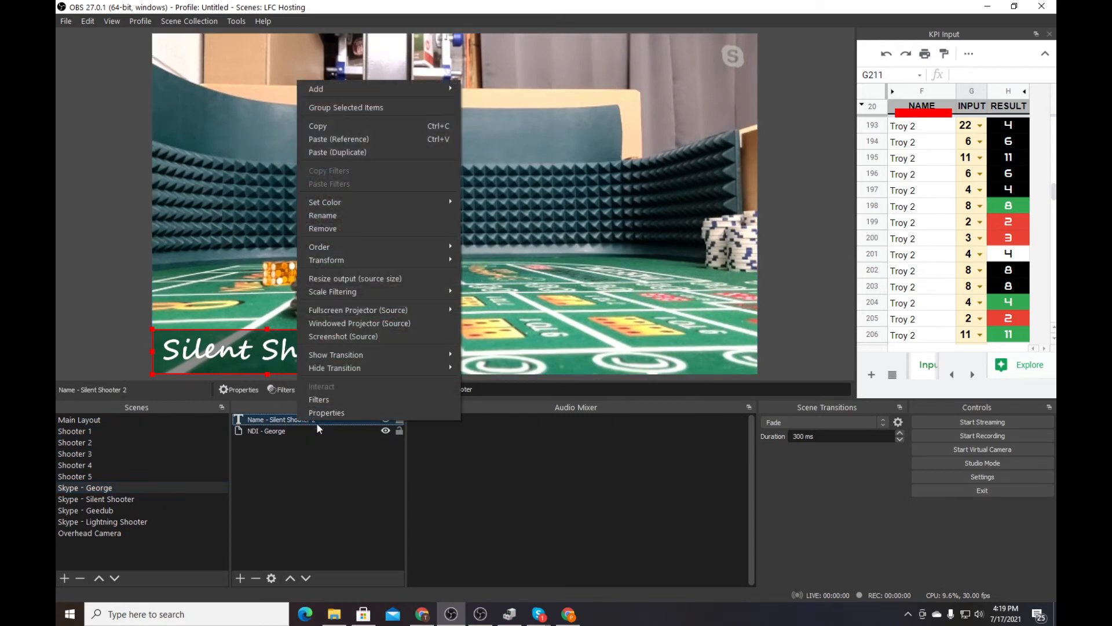
{"action": "left_click", "coordinate": [331, 216]}
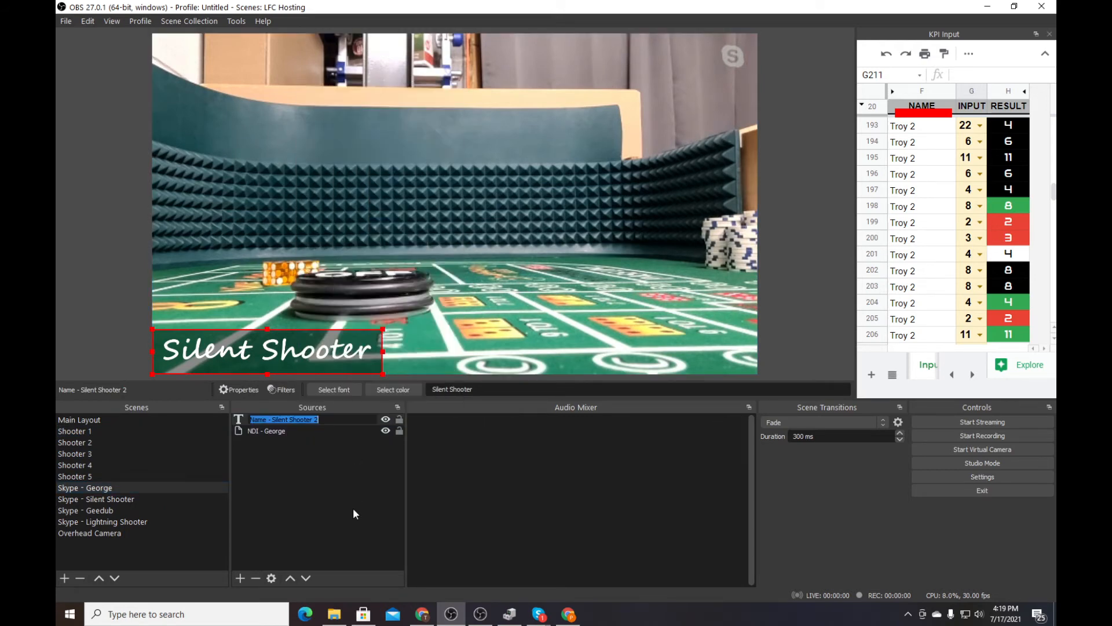
{"action": "key", "text": "End"}
{"action": "key", "text": "ctrl+shift+Left"}
{"action": "key", "text": "ctrl+shift+Left"}
{"action": "key", "text": "ctrl+shift+Left"}
{"action": "type", "text": "George"}
{"action": "key", "text": "Return"}
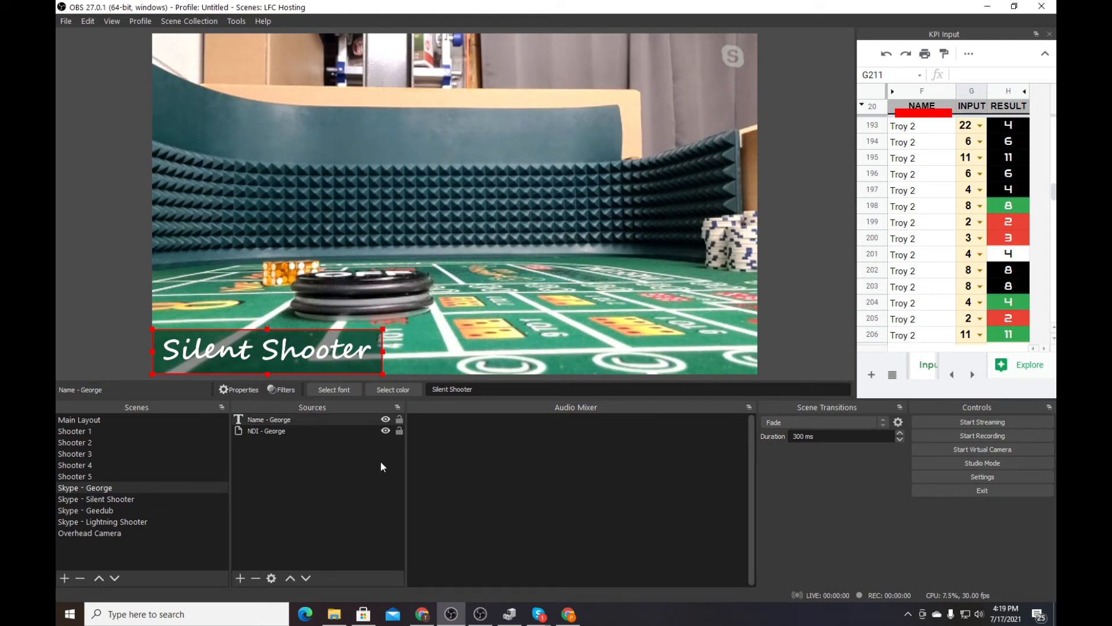
Change the displayed text of the Name - George source to "George FromCY".
{"action": "key", "text": "ctrl+shift+Left"}
{"action": "key", "text": "ctrl+shift+Left"}
{"action": "type", "text": "George"}
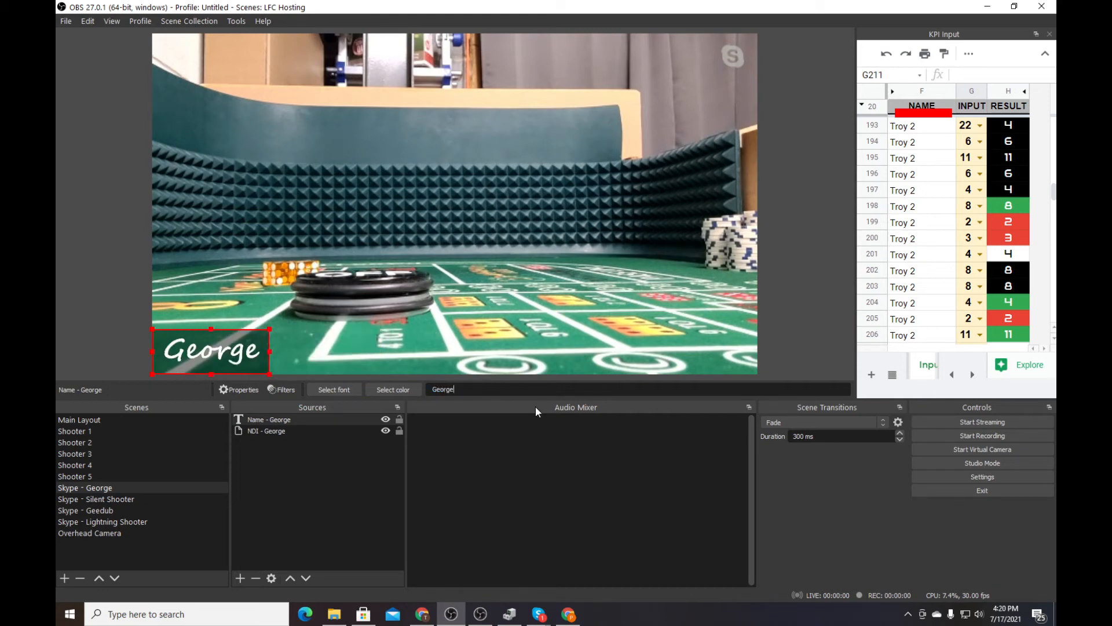
{"action": "left_click", "coordinate": [263, 460]}
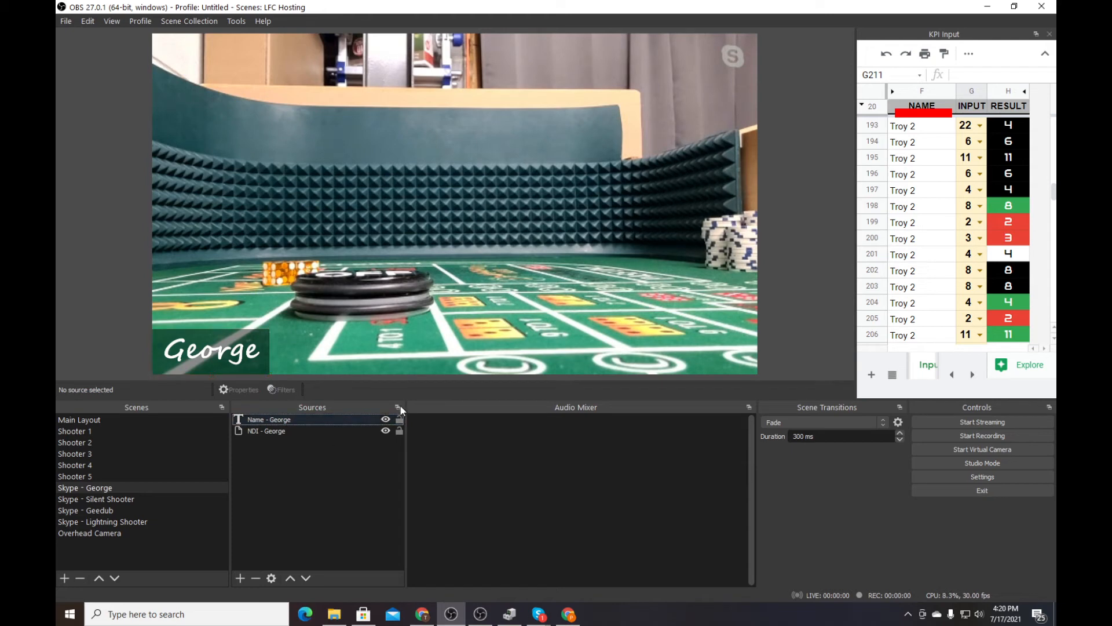
{"action": "left_click", "coordinate": [265, 420]}
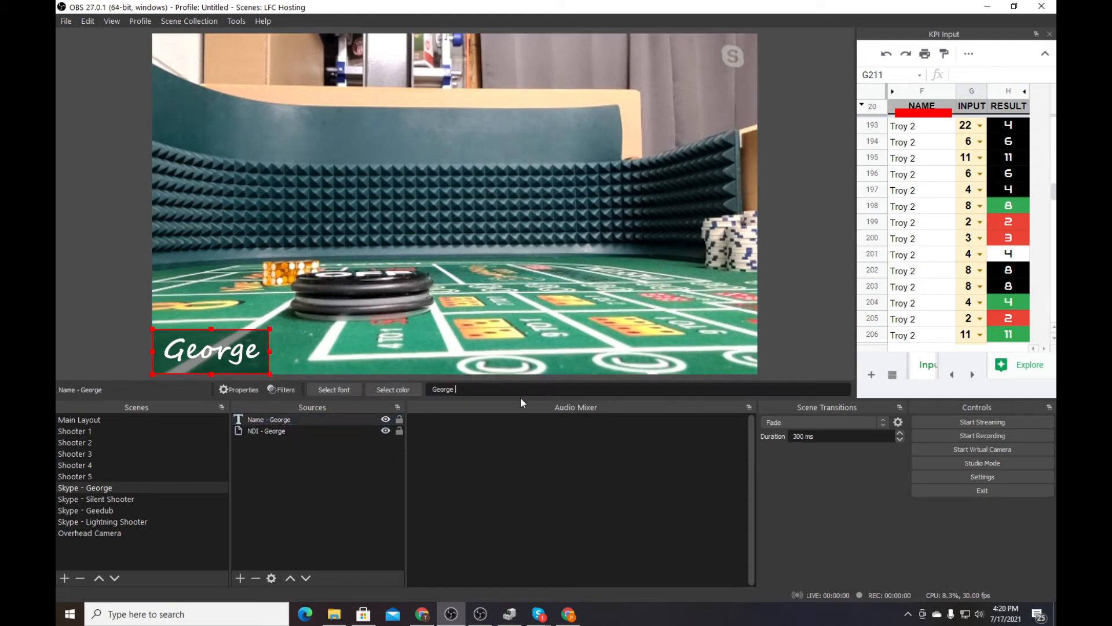
{"action": "type", "text": "From C"}
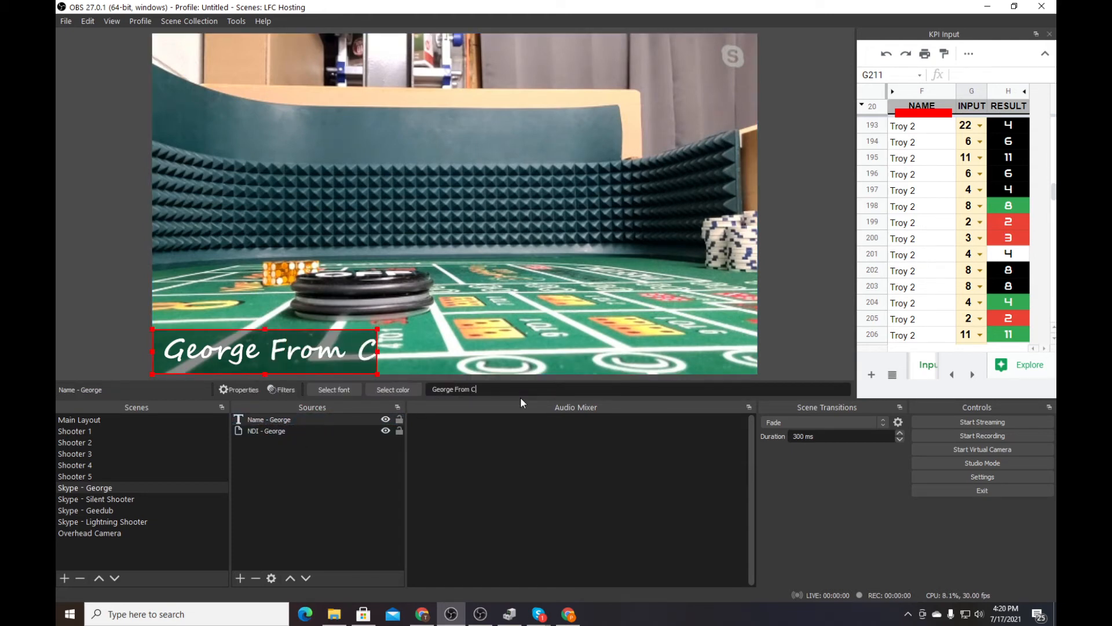
{"action": "key", "text": "BackSpace"}
{"action": "key", "text": "BackSpace"}
{"action": "type", "text": "CY"}
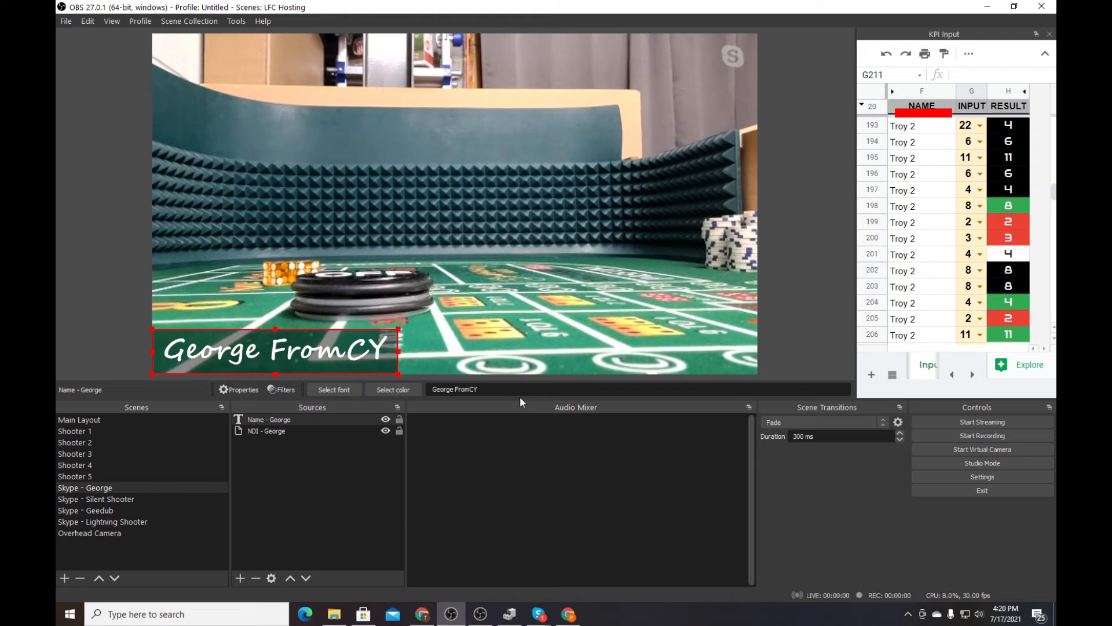
{"action": "left_click", "coordinate": [255, 482]}
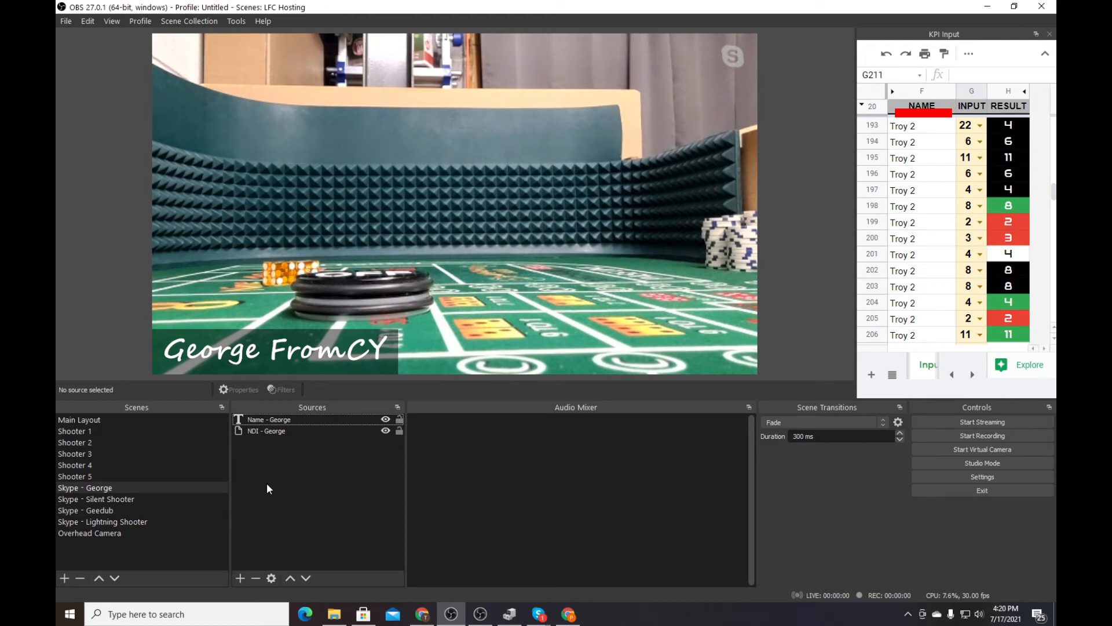
Select the Shooter 4 scene, widen the KPI Input dock and open its sheet with the Regular Shooters and Lineup columns.
{"action": "left_click", "coordinate": [82, 466]}
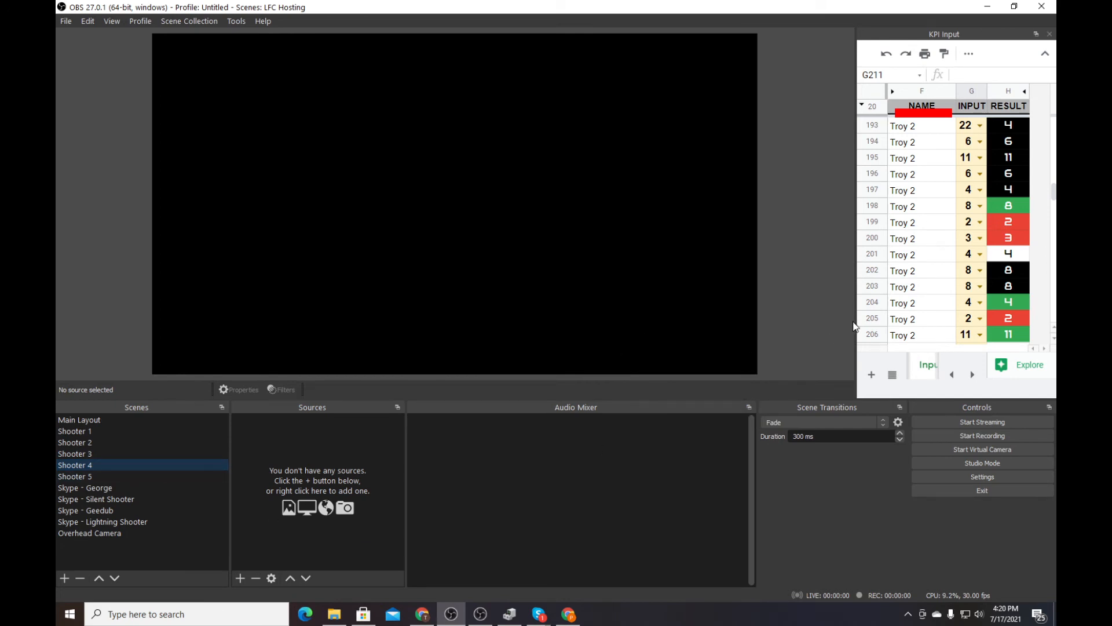
{"action": "left_click_drag", "start_coordinate": [856, 323], "coordinate": [686, 318]}
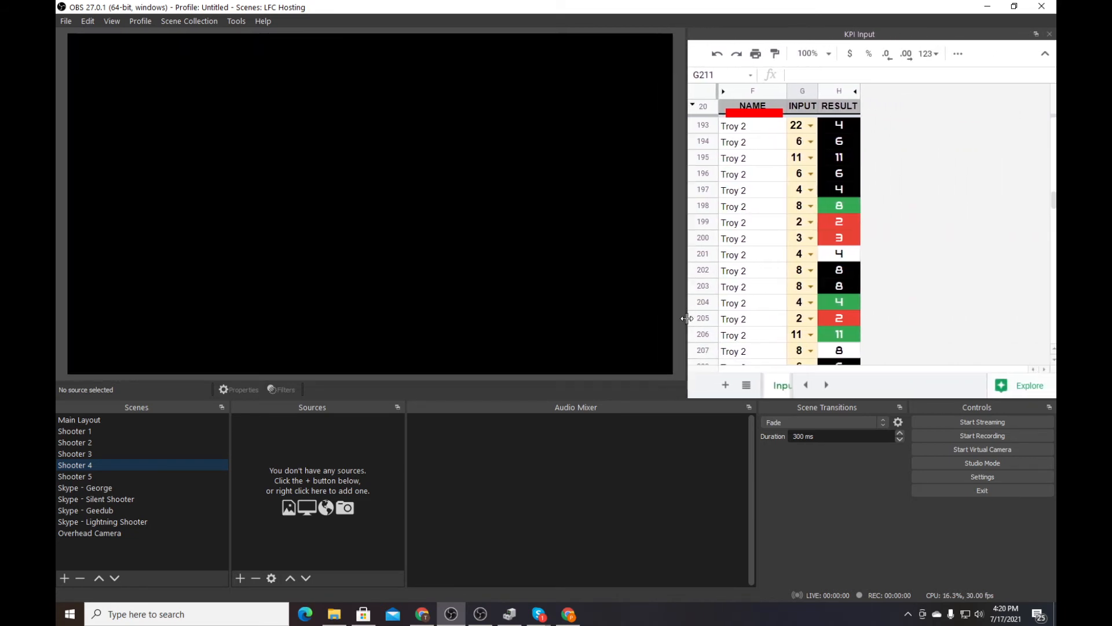
{"action": "left_click", "coordinate": [746, 385]}
{"action": "left_click", "coordinate": [801, 361]}
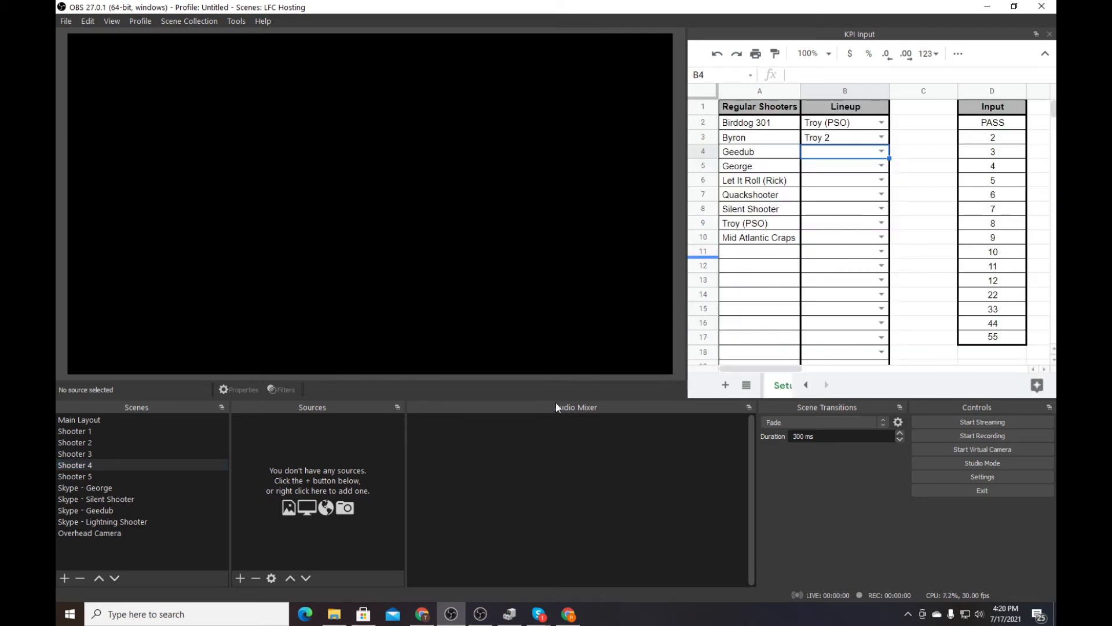
Check the Shooter 5, Overhead Camera and Skype - Lightning Shooter scenes.
{"action": "left_click", "coordinate": [90, 477]}
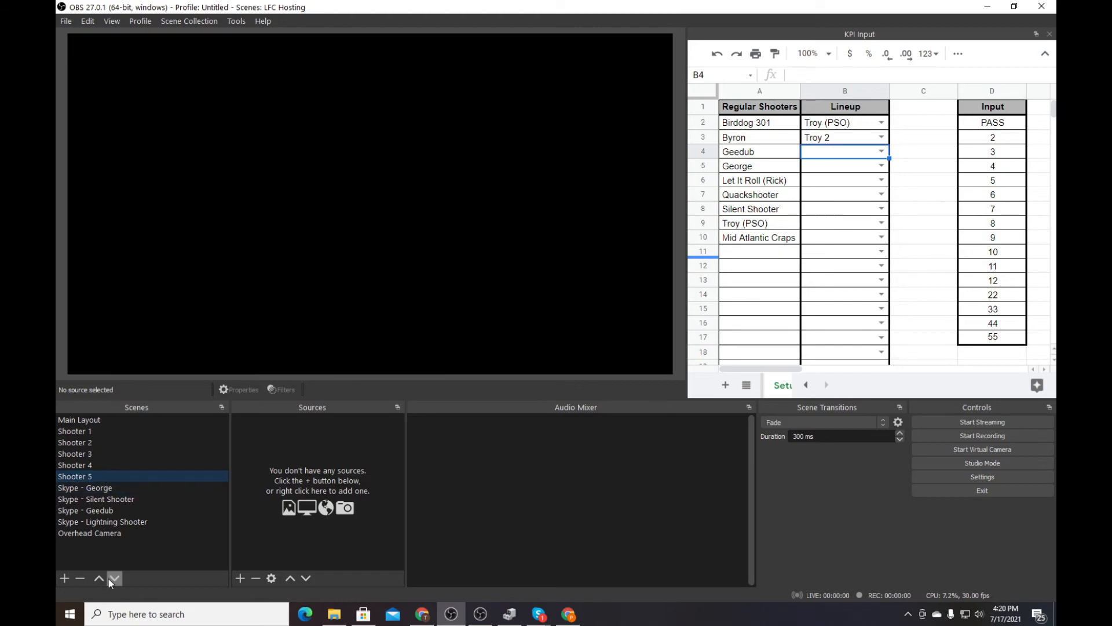
{"action": "left_click", "coordinate": [101, 534]}
{"action": "left_click", "coordinate": [103, 521]}
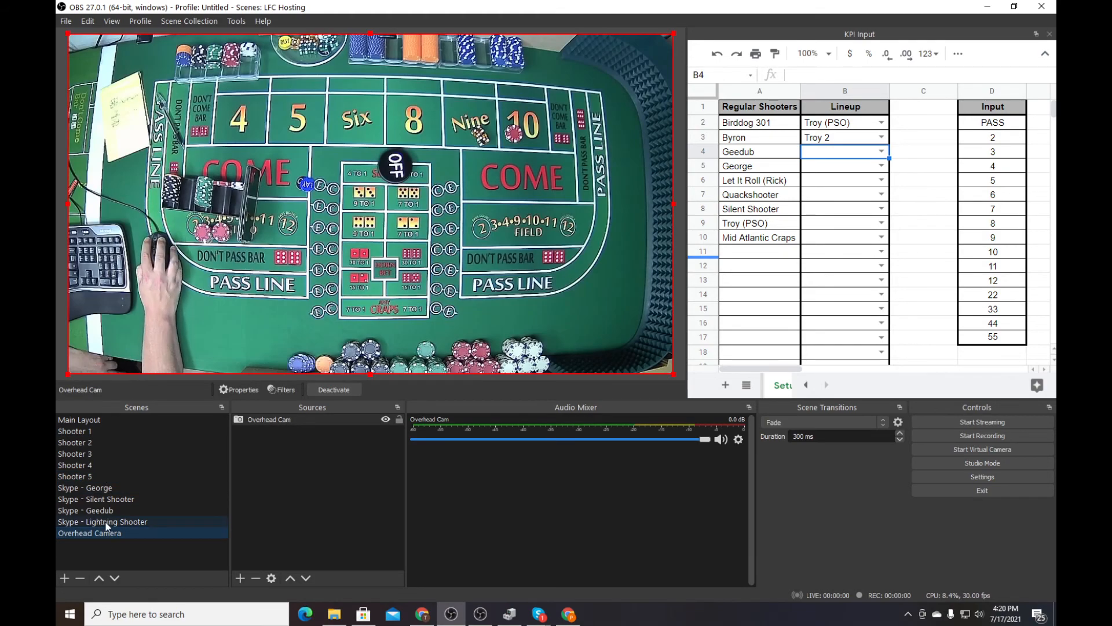
Copy the name text source from the Skype - Lightning Shooter scene and paste it as a duplicate into the Overhead Camera scene.
{"action": "left_click", "coordinate": [276, 420]}
{"action": "right_click", "coordinate": [277, 420]}
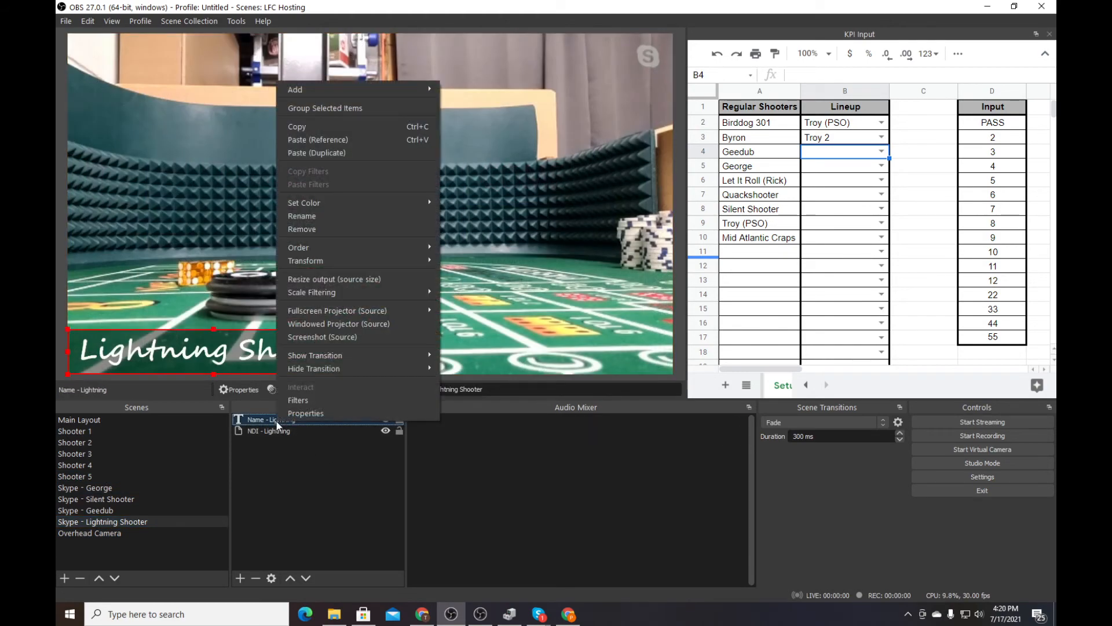
{"action": "left_click", "coordinate": [308, 127]}
{"action": "left_click", "coordinate": [117, 532]}
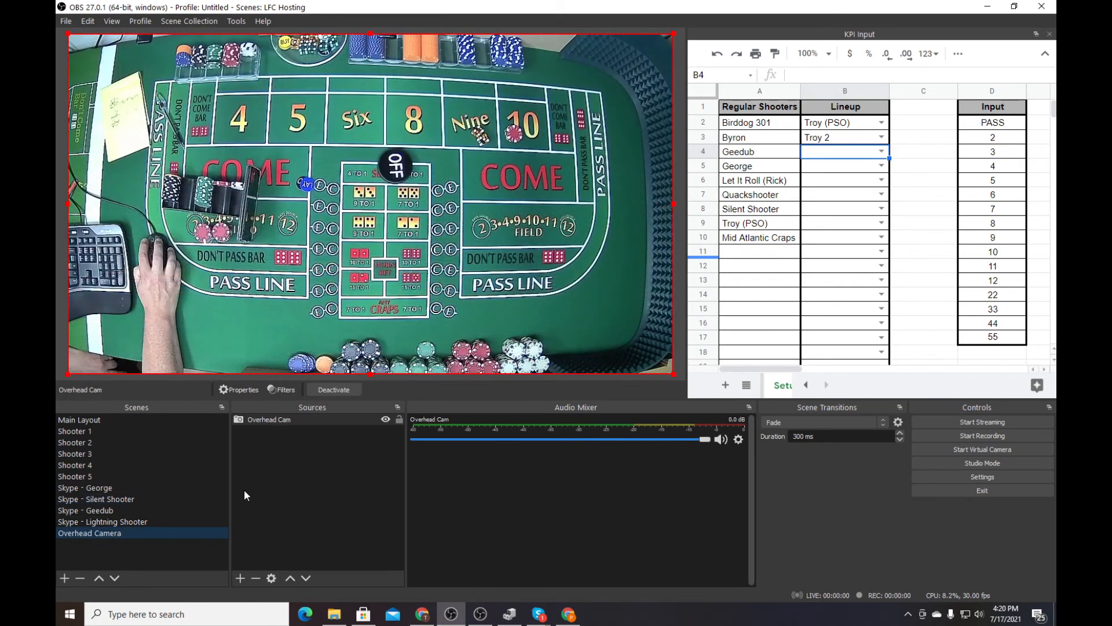
{"action": "right_click", "coordinate": [245, 490]}
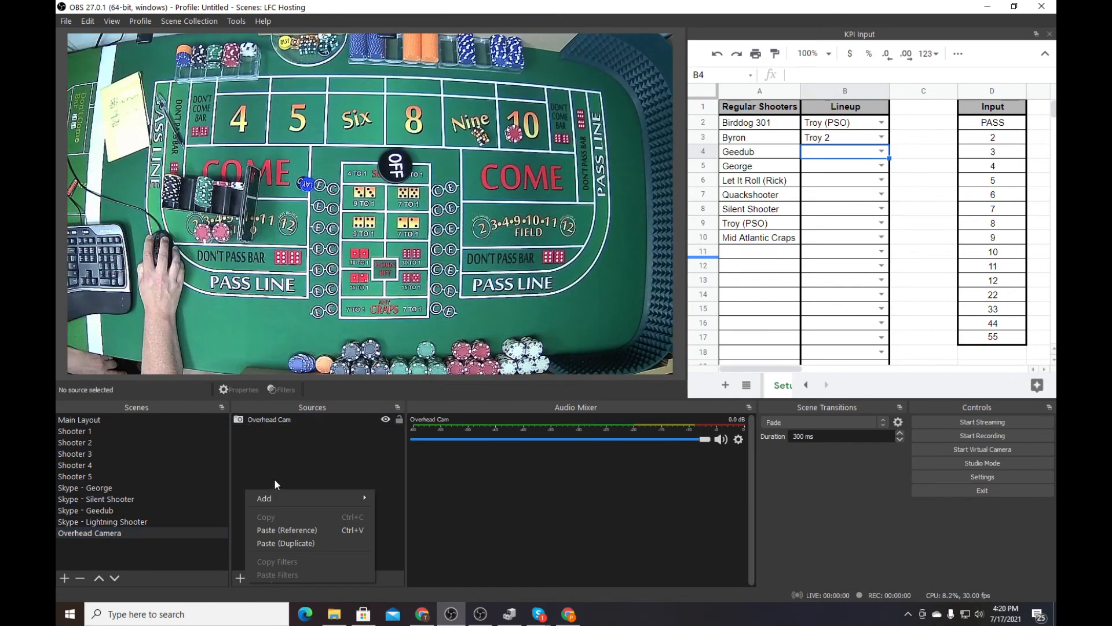
{"action": "left_click", "coordinate": [291, 542]}
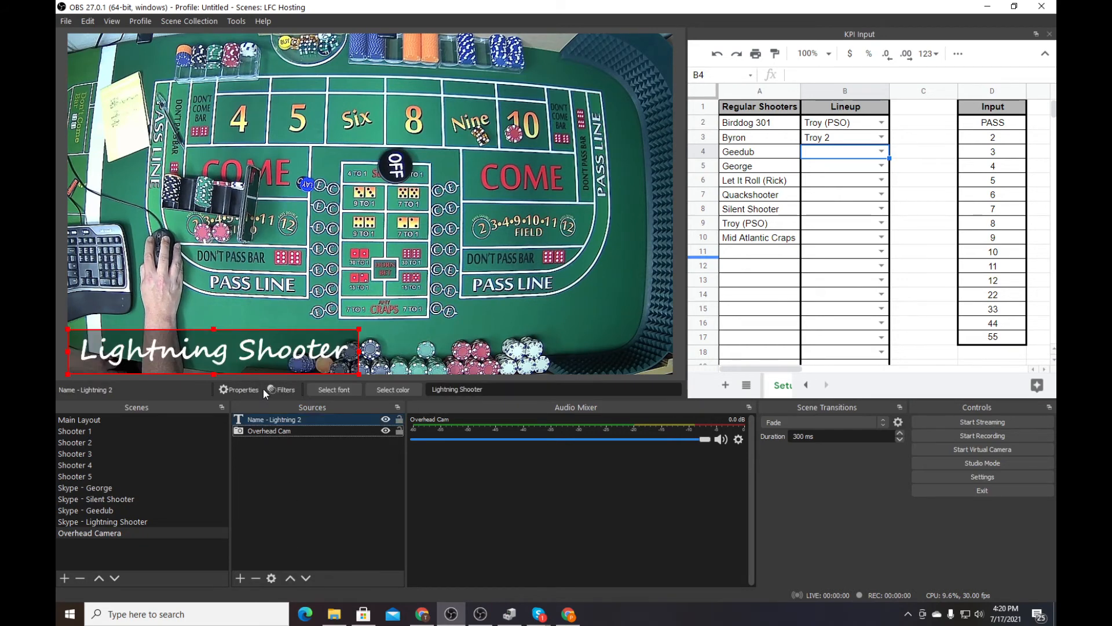
Rename the duplicated text source in the Overhead Camera scene to Name - PSO.
{"action": "right_click", "coordinate": [284, 420]}
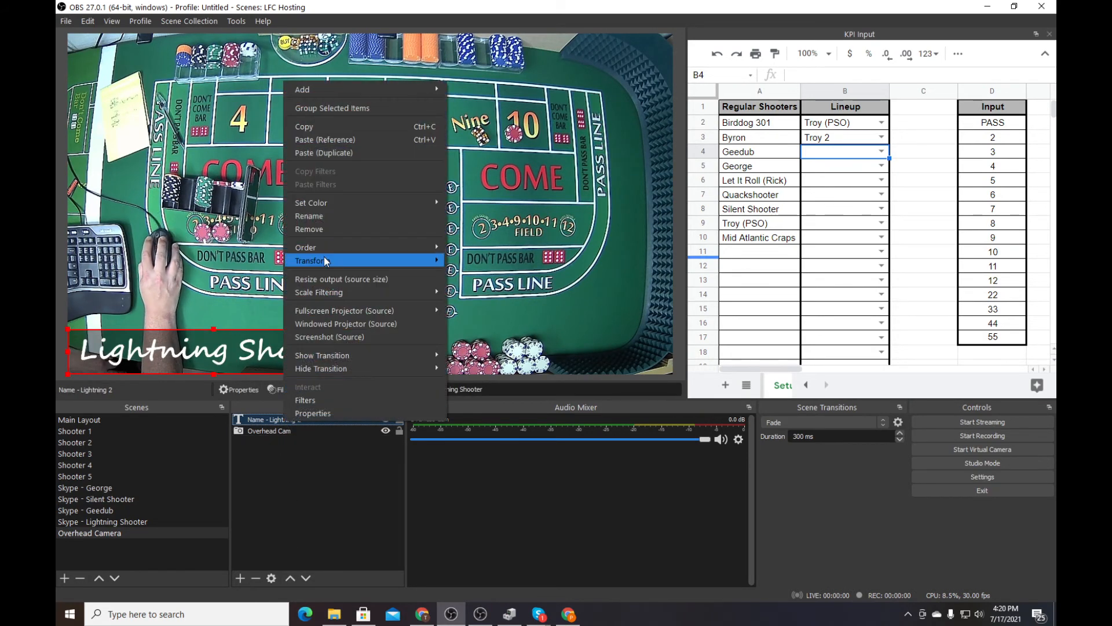
{"action": "left_click", "coordinate": [316, 220]}
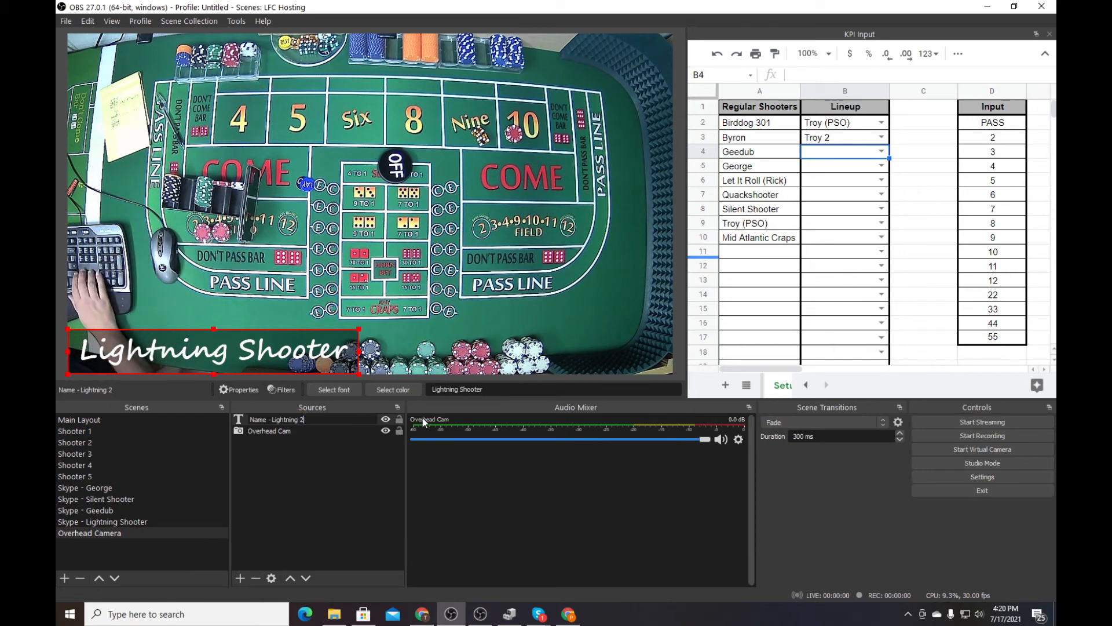
{"action": "type", "text": "PSO"}
{"action": "key", "text": "Return"}
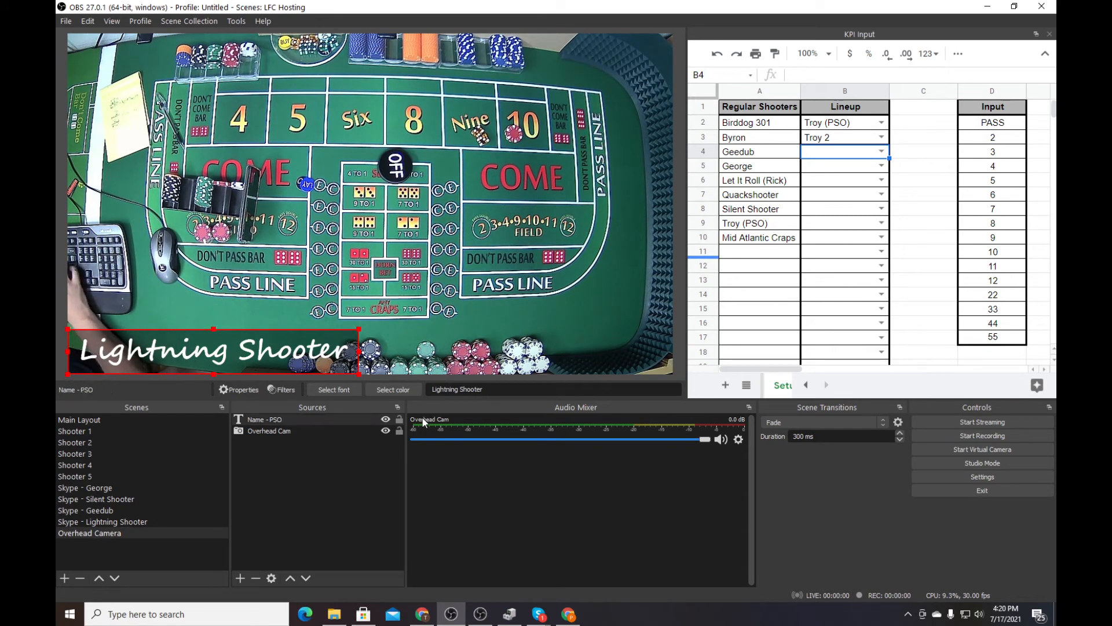
Change the displayed text of the Name - PSO source to "Your's Truely".
{"action": "double_click", "coordinate": [517, 390]}
{"action": "key", "text": "ctrl+a"}
{"action": "type", "text": "Your"}
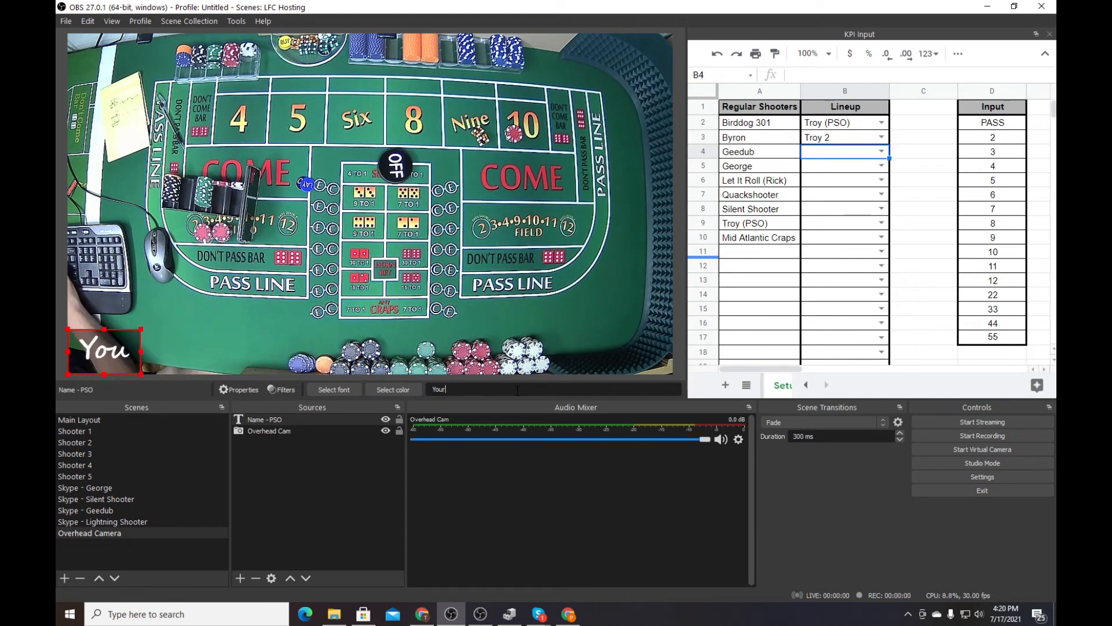
{"action": "type", "text": "'s Truely"}
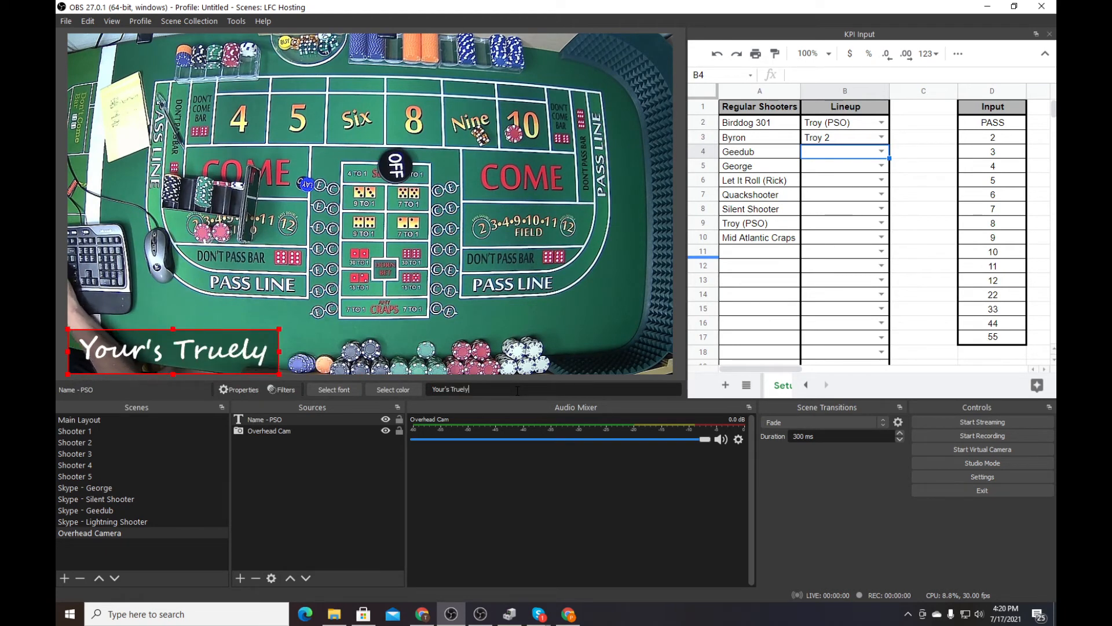
{"action": "left_click", "coordinate": [301, 477]}
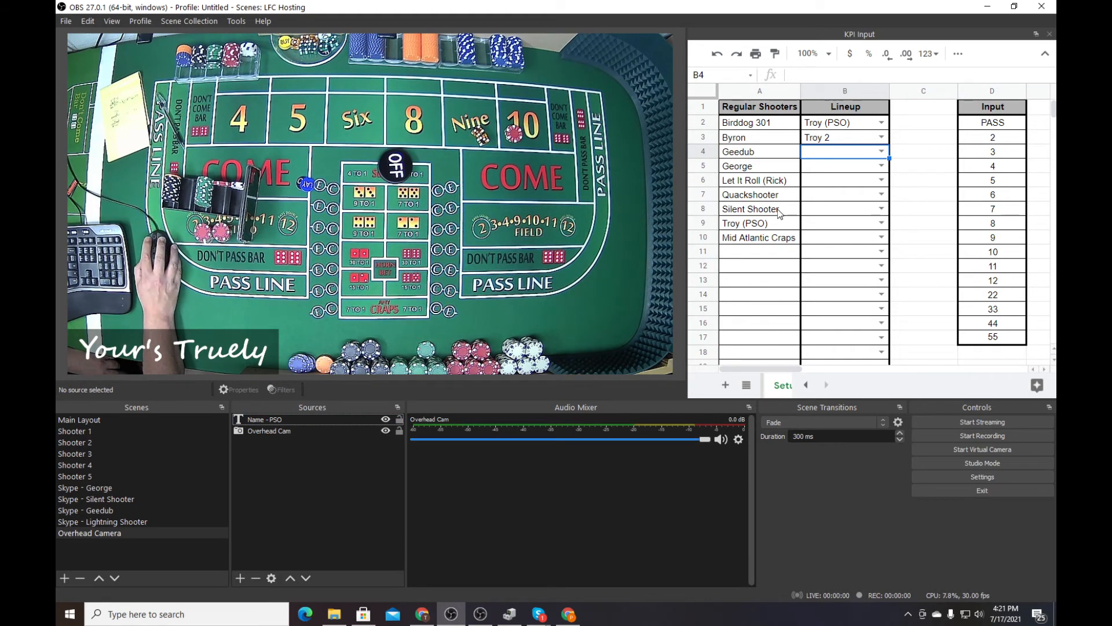
Enter Geedub in cell B3 and George in cell B4 of the KPI sheet's Lineup column.
{"action": "left_click", "coordinate": [844, 124]}
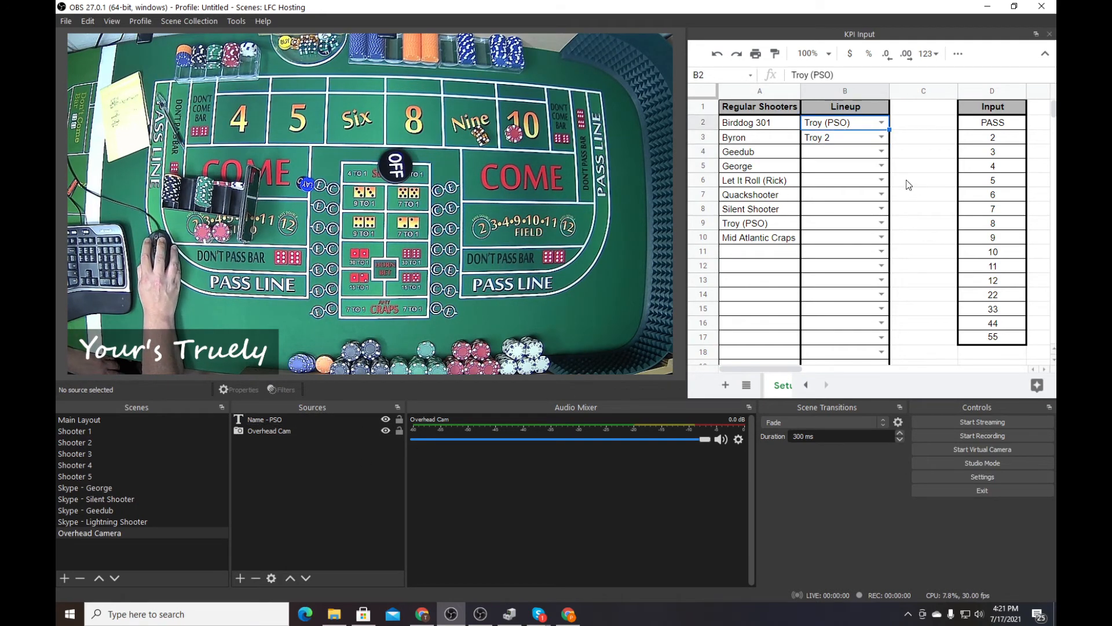
{"action": "left_click", "coordinate": [844, 139]}
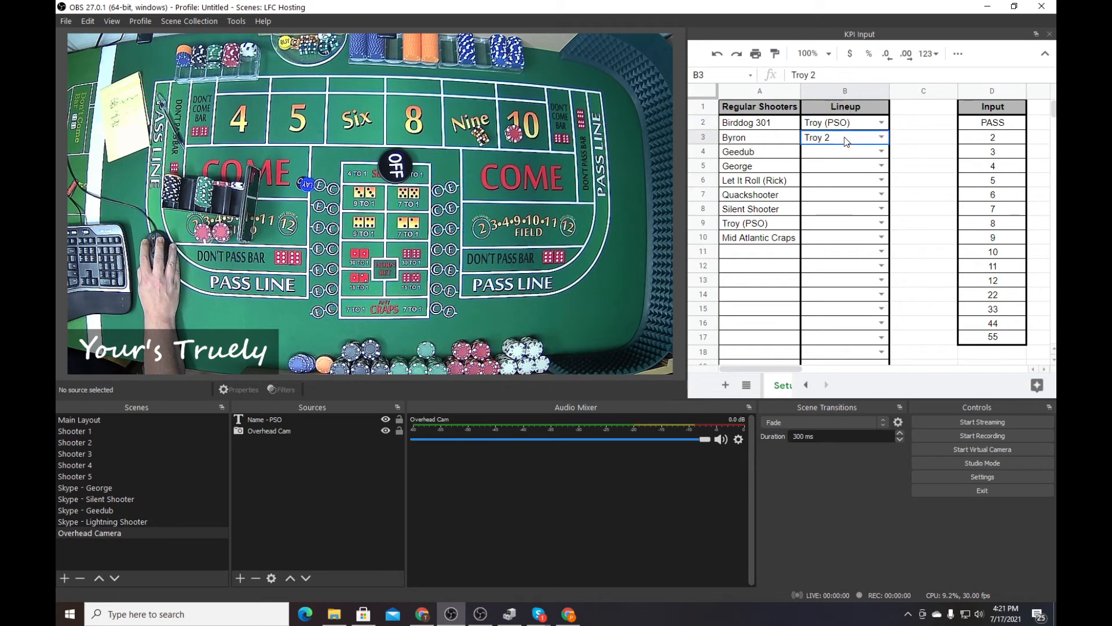
{"action": "type", "text": "G"}
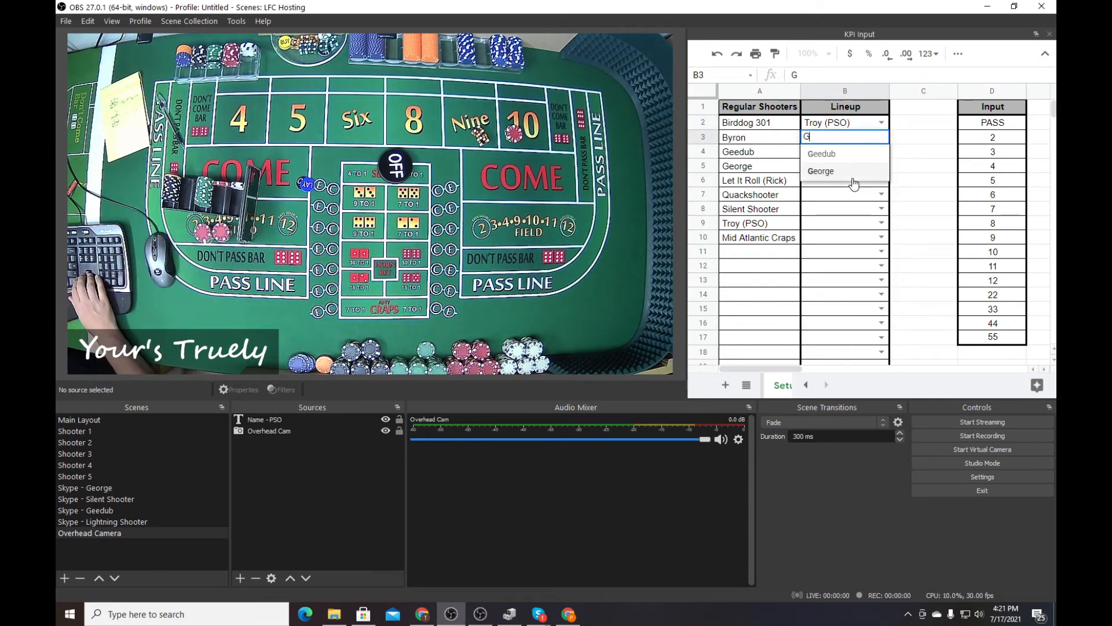
{"action": "key", "text": "Return"}
{"action": "type", "text": "Ge"}
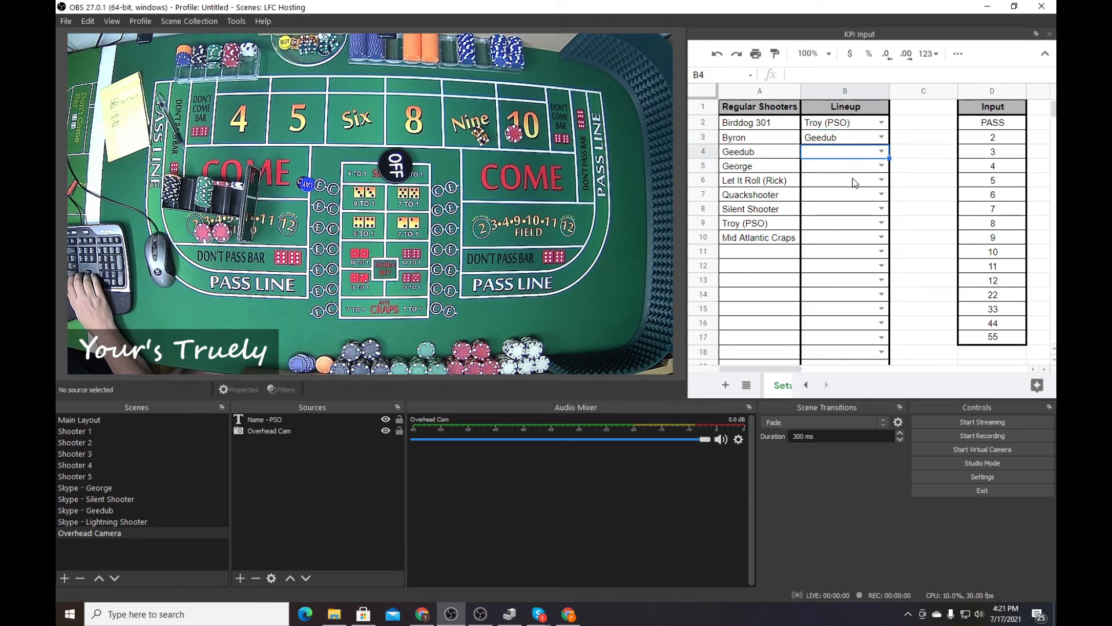
{"action": "left_click", "coordinate": [854, 185]}
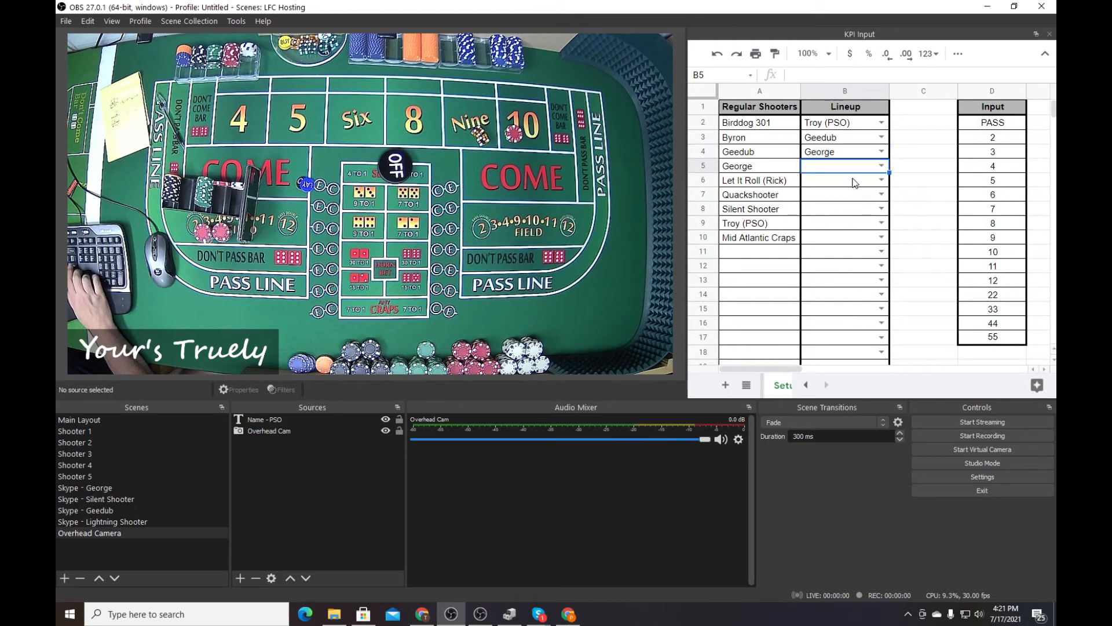
{"action": "left_click", "coordinate": [854, 182]}
{"action": "key", "text": "Up"}
{"action": "key", "text": "Return"}
Add "LIghtning Shooter" to the Regular Shooters list in cell A11.
{"action": "type", "text": "L"}
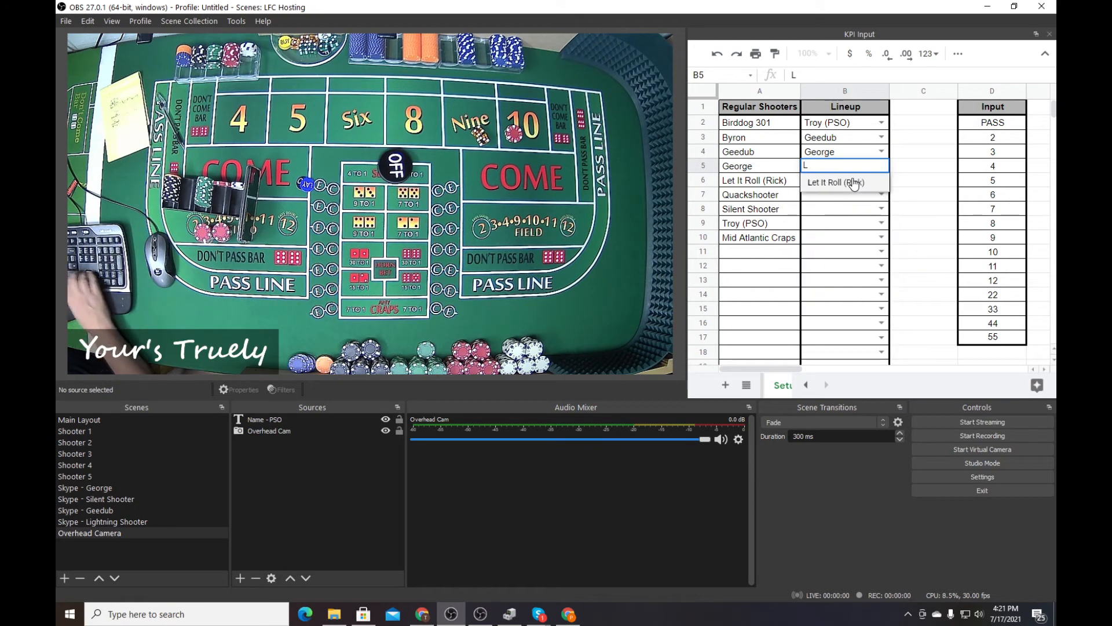
{"action": "key", "text": "BackSpace"}
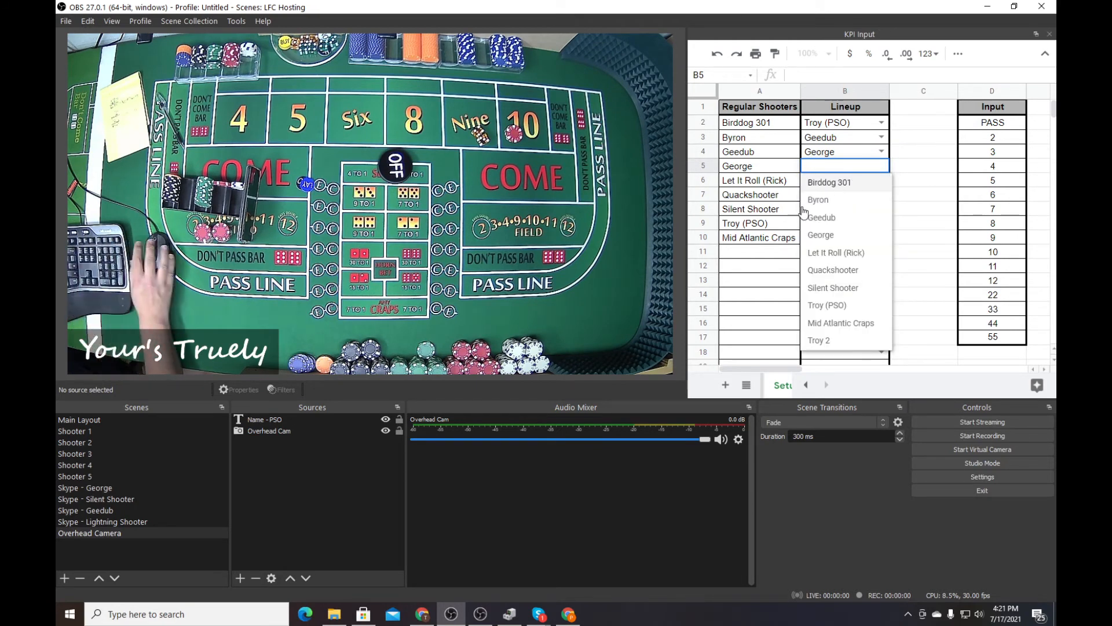
{"action": "left_click", "coordinate": [742, 252]}
{"action": "type", "text": "L"}
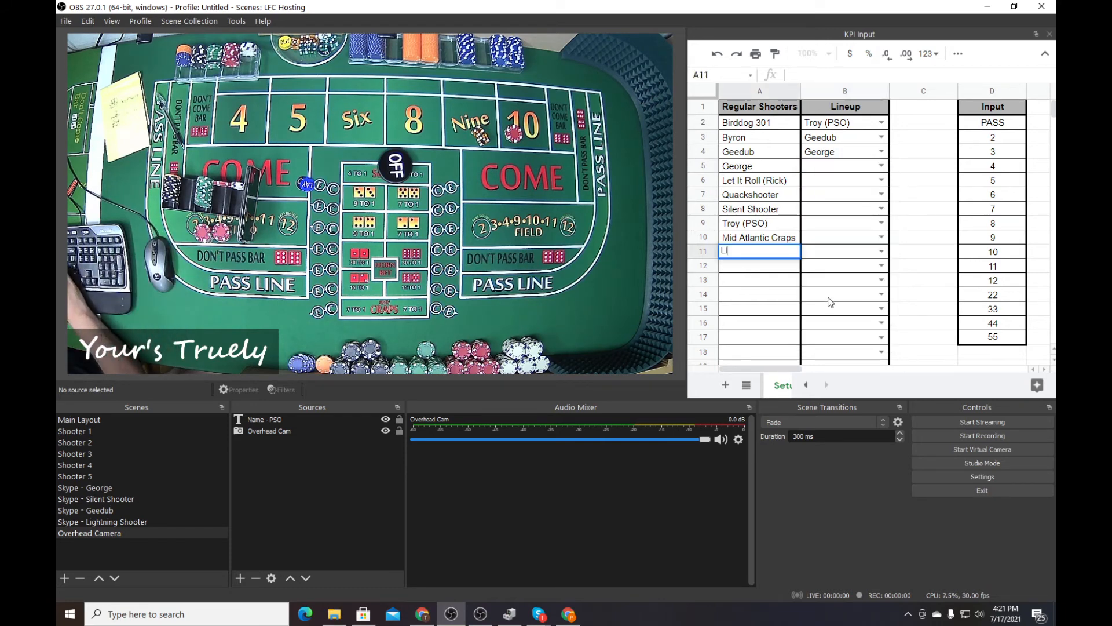
{"action": "type", "text": "Ightning"}
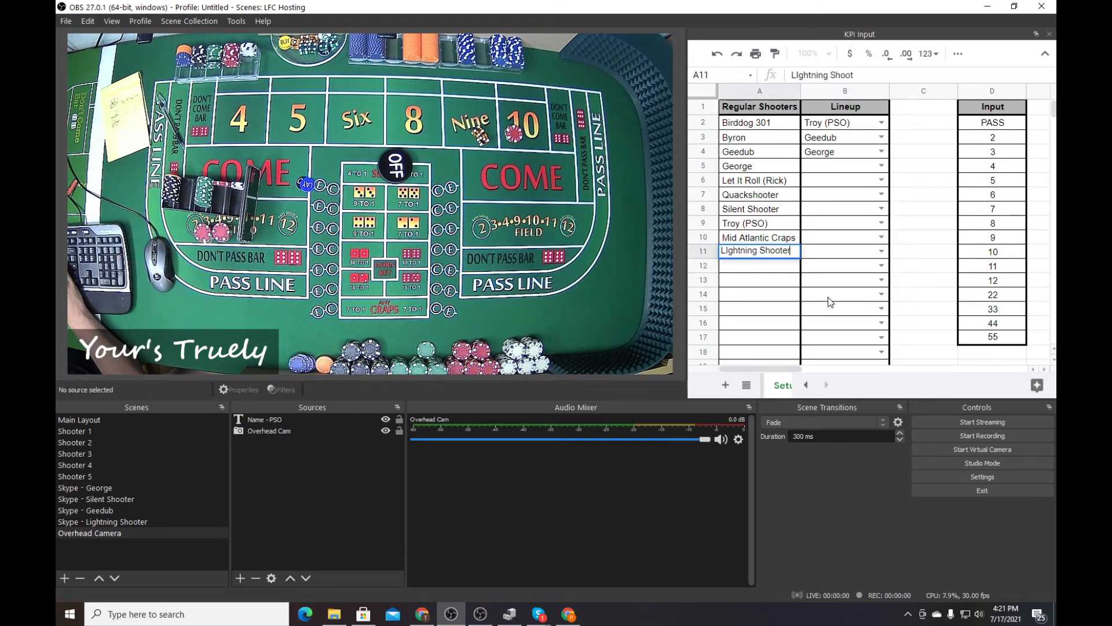
{"action": "type", "text": " Shooter"}
{"action": "key", "text": "Return"}
Fill Lineup cell B5 with LIghtning Shooter and cell B6 with Silent Shooter.
{"action": "key", "text": "Right"}
{"action": "key", "text": "Up"}
{"action": "key", "text": "Up"}
{"action": "key", "text": "Up"}
{"action": "key", "text": "Up"}
{"action": "key", "text": "Up"}
{"action": "key", "text": "Up"}
{"action": "key", "text": "Up"}
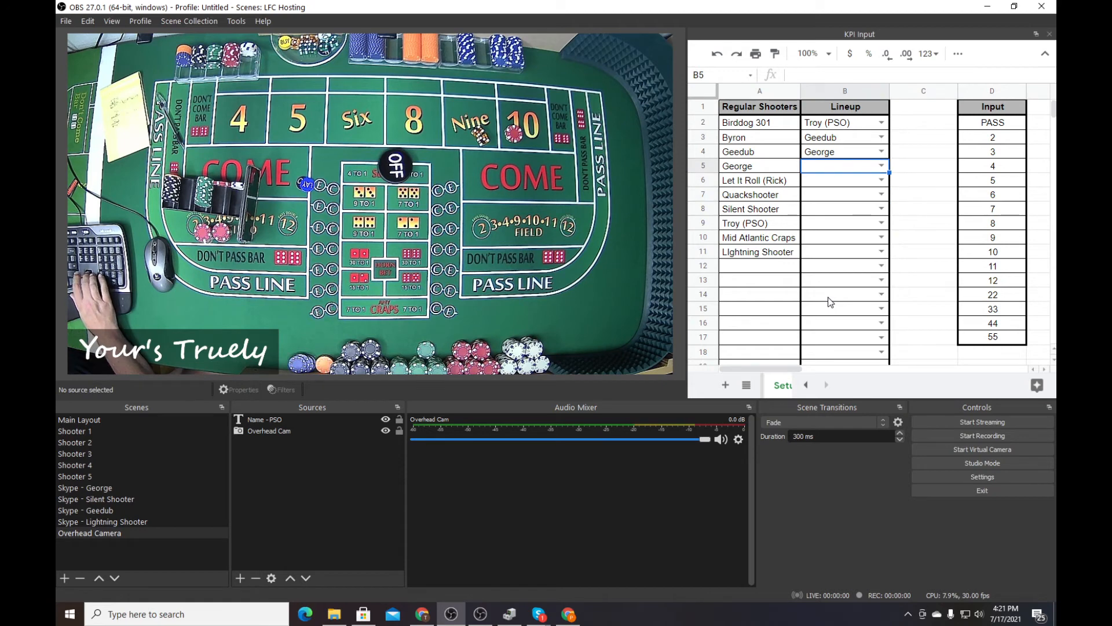
{"action": "type", "text": "LIgh"}
{"action": "key", "text": "Return"}
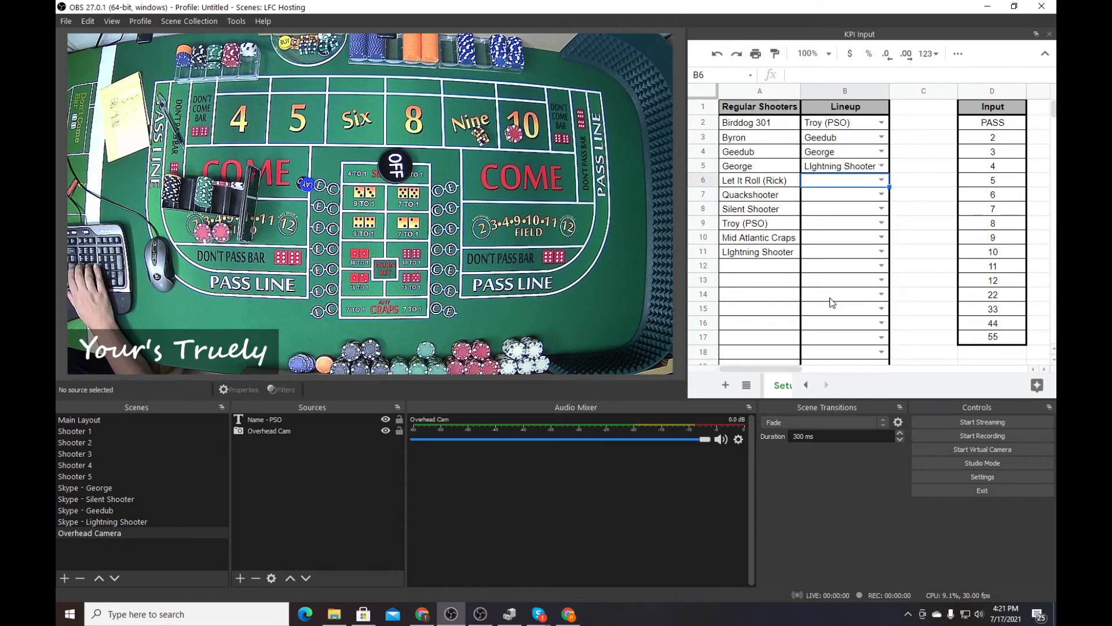
{"action": "type", "text": "Sil"}
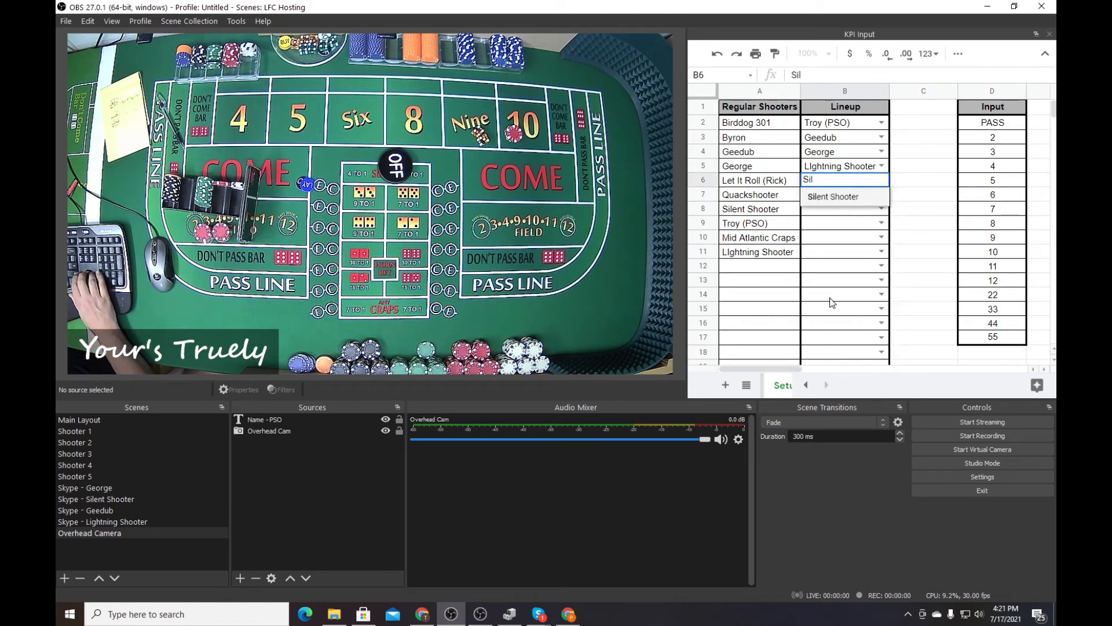
{"action": "key", "text": "Return"}
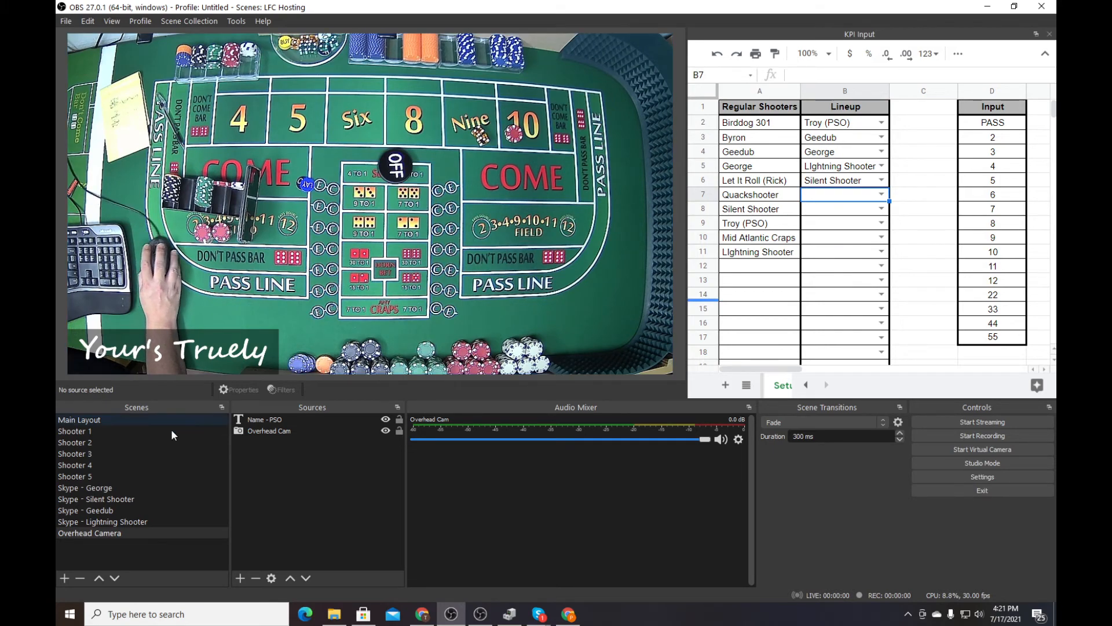
Look through the Shooter 1 and 2 scenes, then add the existing Skype - George scene as a source in Shooter 3.
{"action": "left_click", "coordinate": [133, 431]}
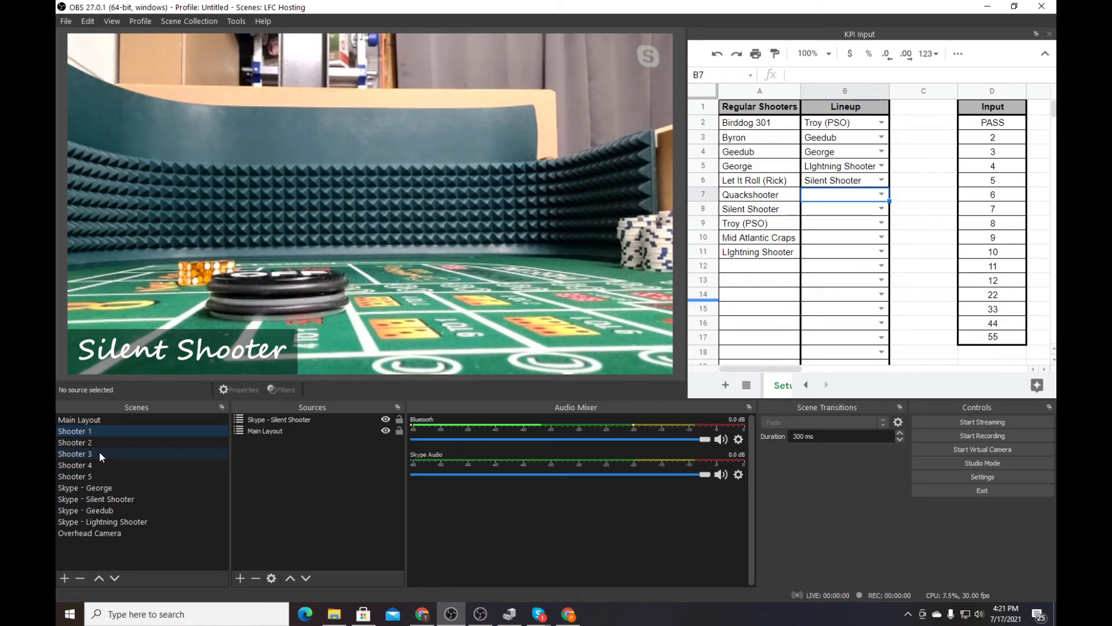
{"action": "key", "text": "Down"}
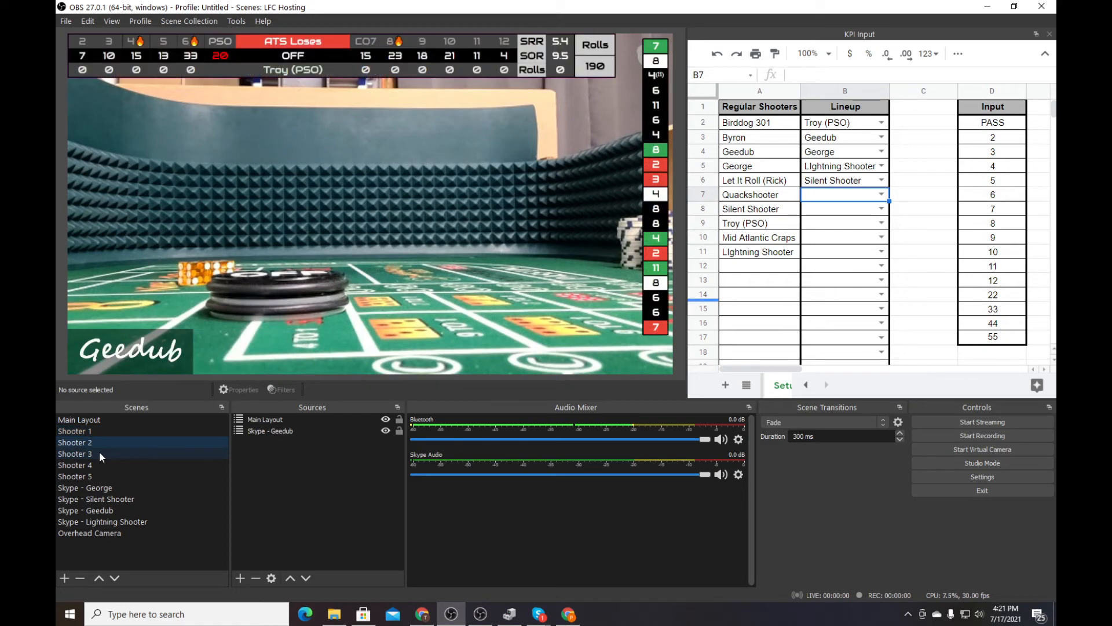
{"action": "key", "text": "Down"}
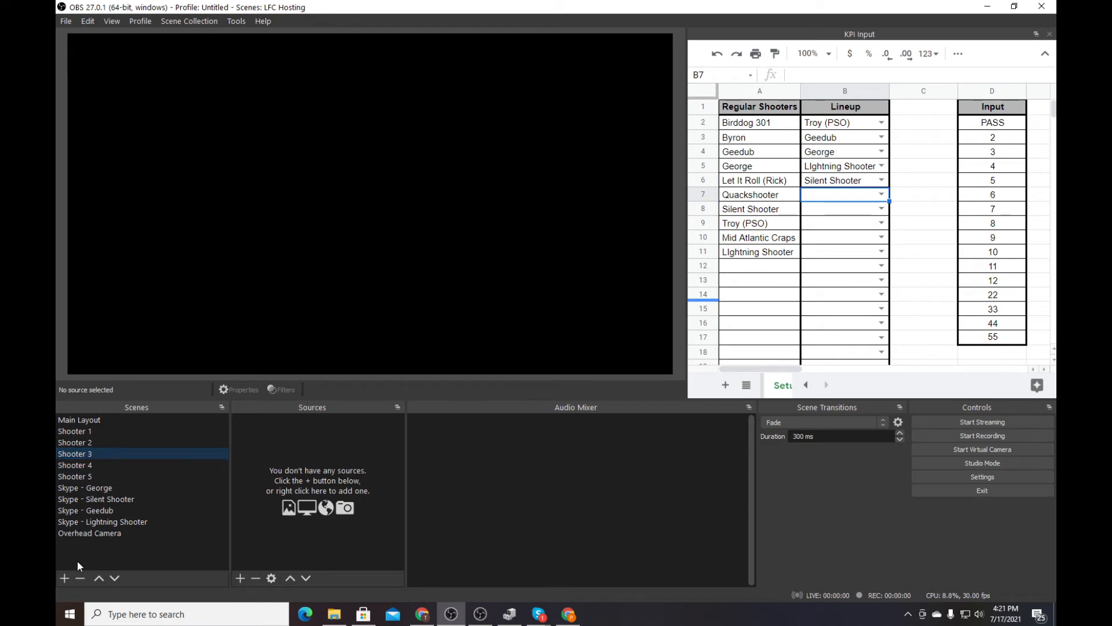
{"action": "left_click", "coordinate": [241, 578]}
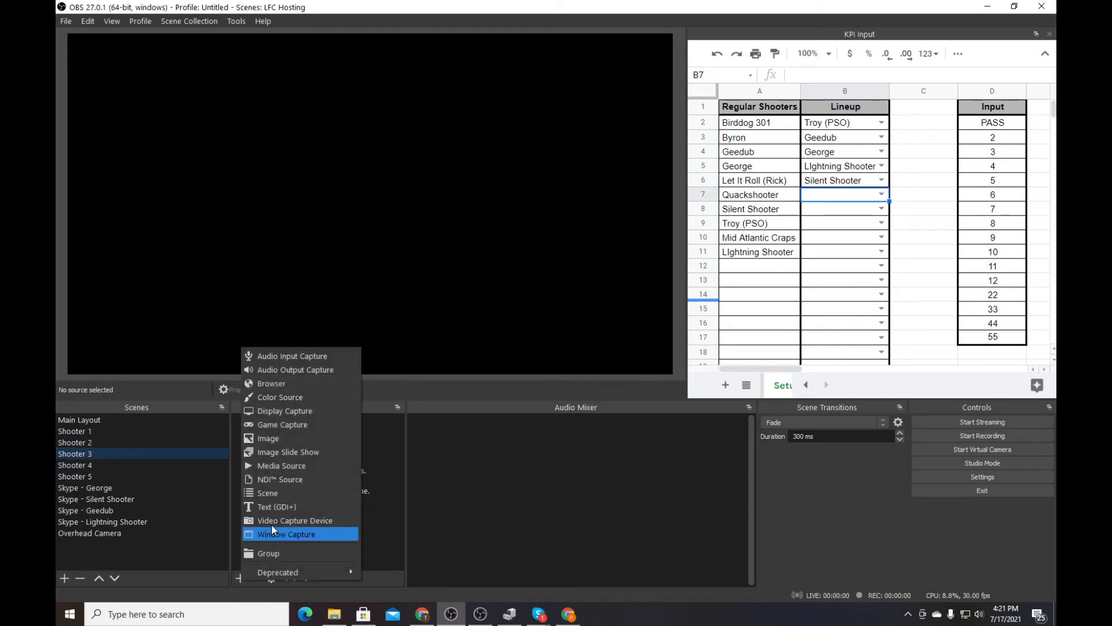
{"action": "left_click", "coordinate": [274, 492]}
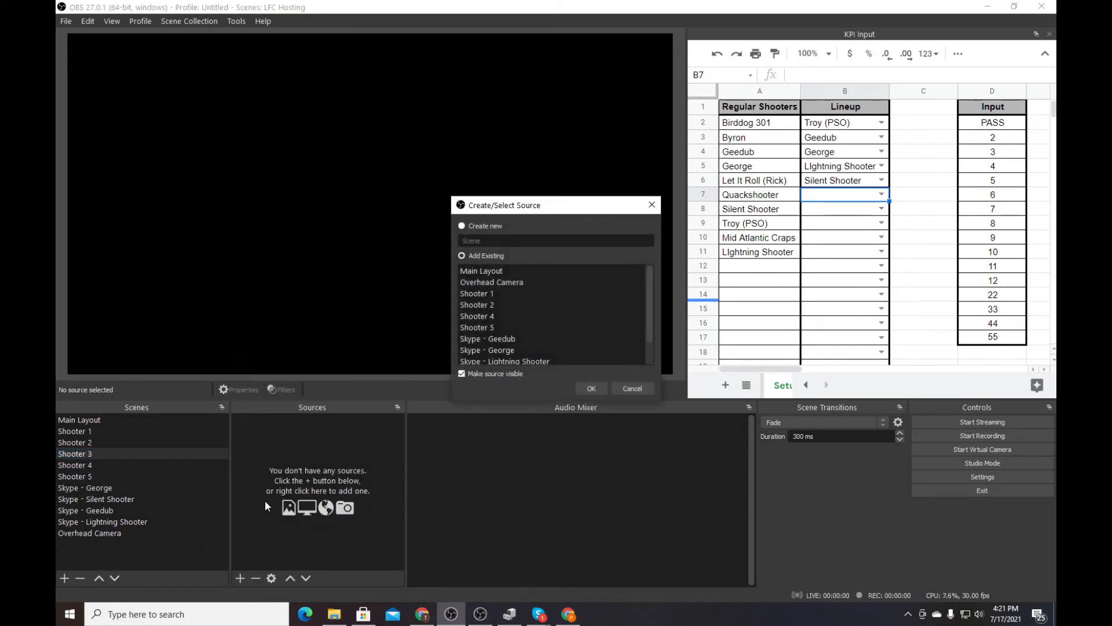
{"action": "left_click", "coordinate": [503, 351]}
{"action": "left_click", "coordinate": [587, 387]}
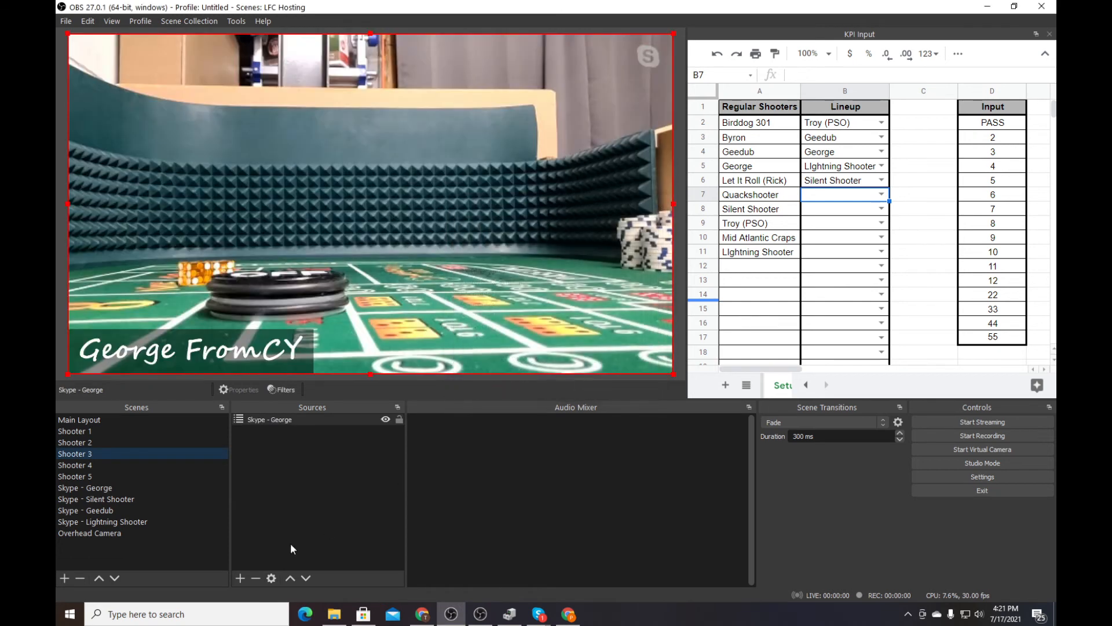
Add the existing Main Layout scene as a source on top of Skype - George in the Shooter 3 scene.
{"action": "left_click", "coordinate": [241, 579]}
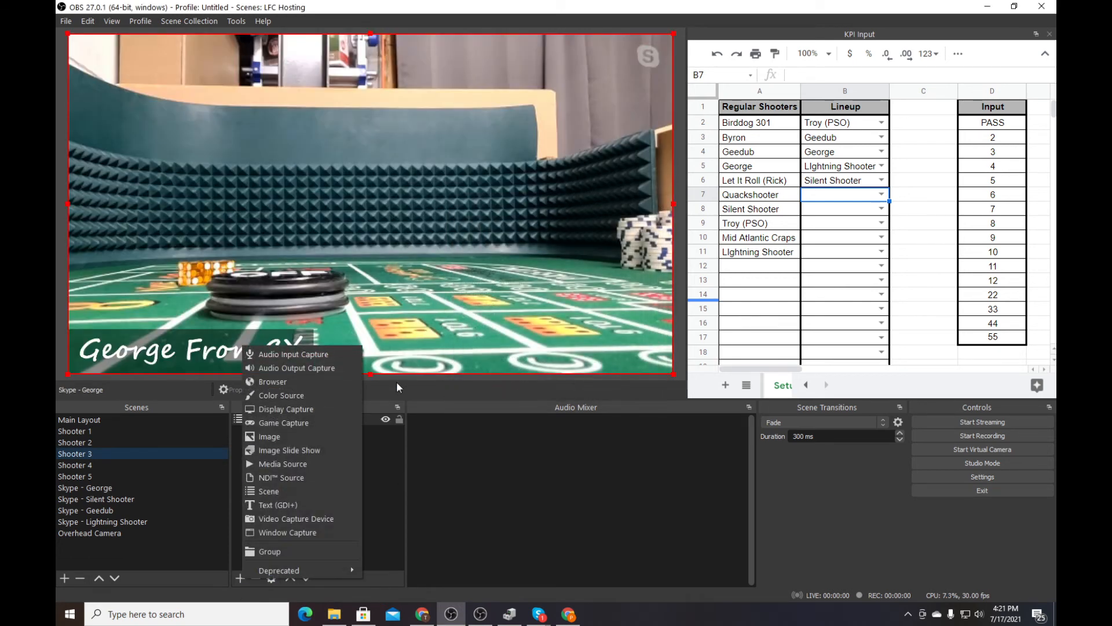
{"action": "left_click", "coordinate": [273, 491]}
{"action": "left_click", "coordinate": [495, 270]}
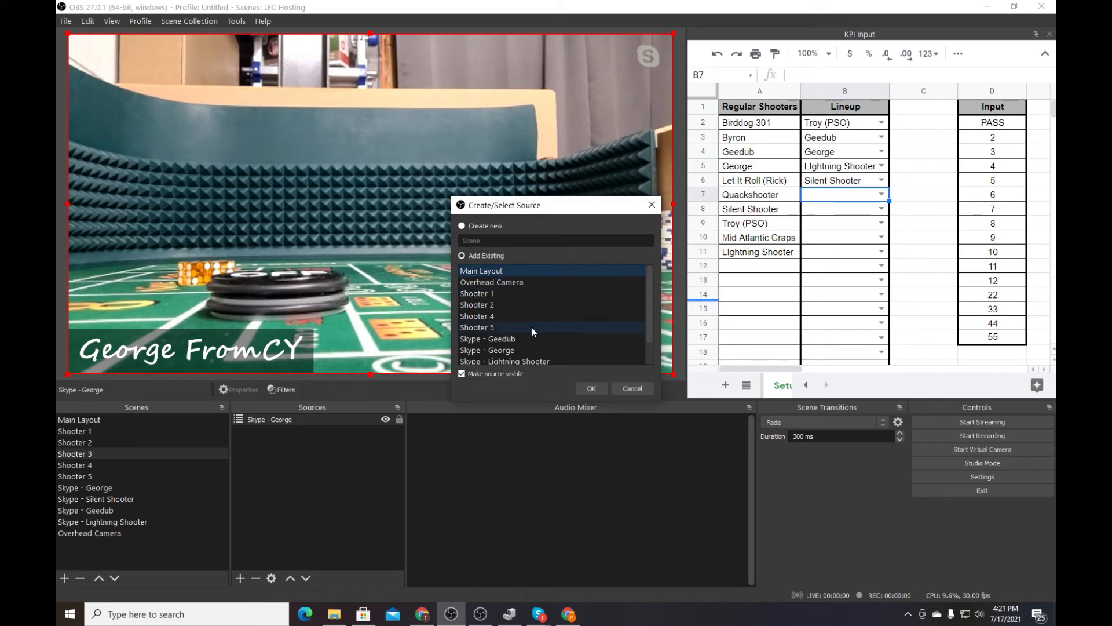
{"action": "left_click", "coordinate": [584, 387]}
Check the Shooter 1 to 3 scenes, then add the existing Skype - Lightning Shooter scene as a source in Shooter 4.
{"action": "left_click", "coordinate": [92, 466]}
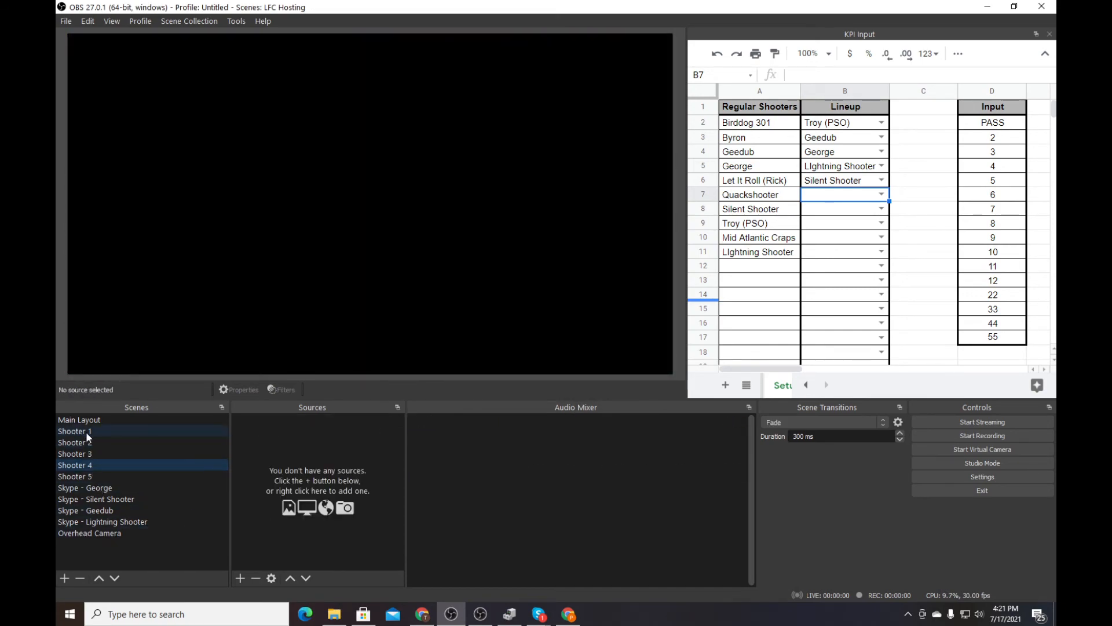
{"action": "left_click", "coordinate": [85, 431]}
{"action": "left_click", "coordinate": [82, 442]}
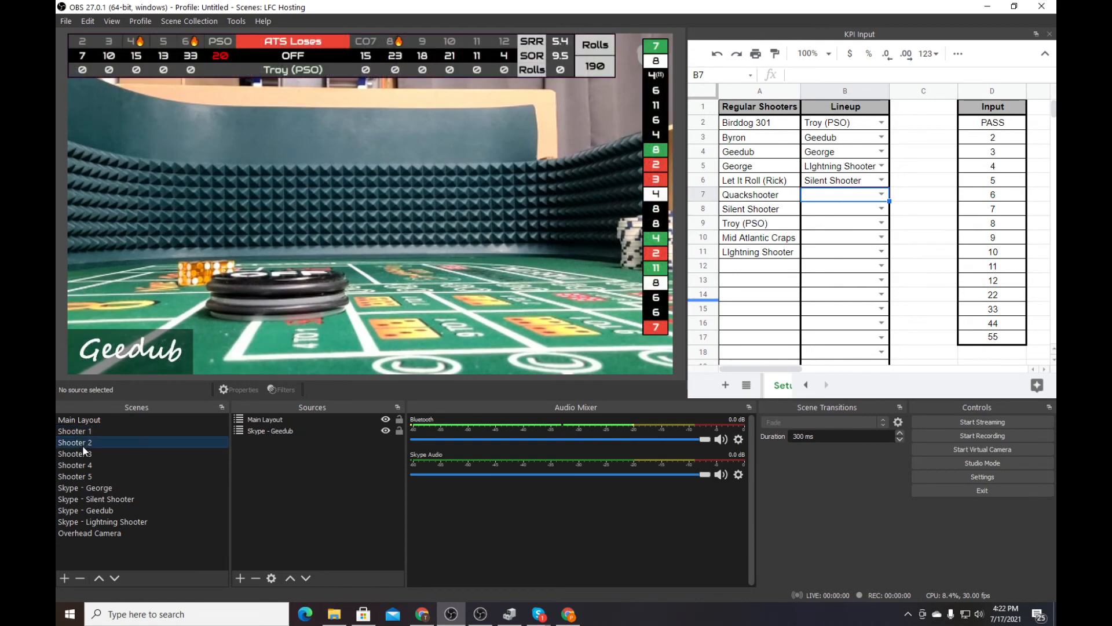
{"action": "left_click", "coordinate": [82, 453]}
{"action": "left_click", "coordinate": [82, 466]}
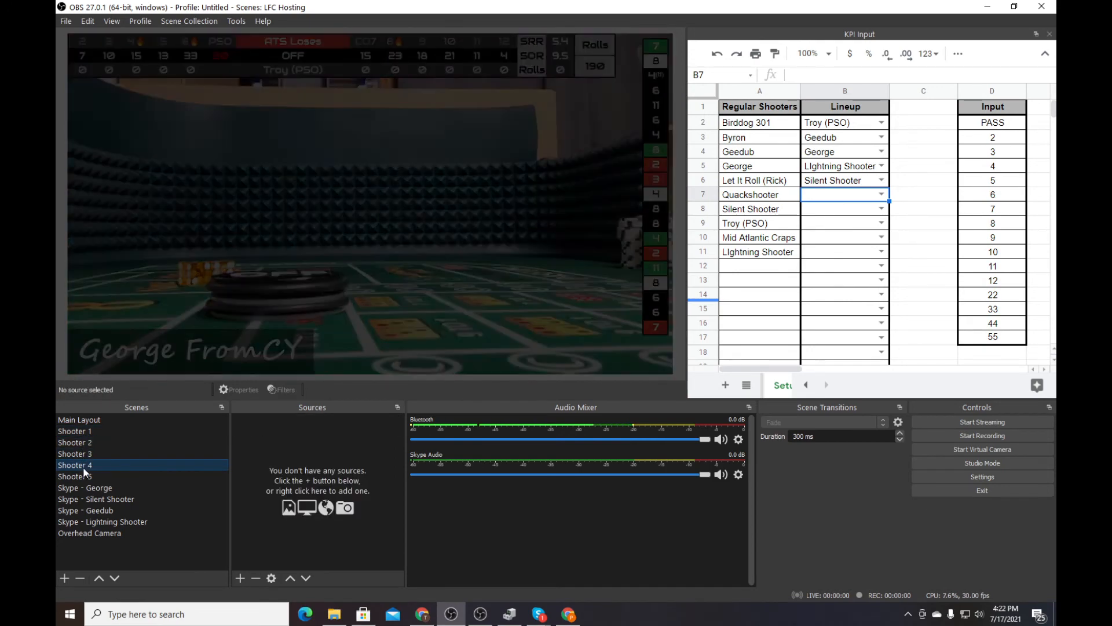
{"action": "left_click", "coordinate": [240, 578]}
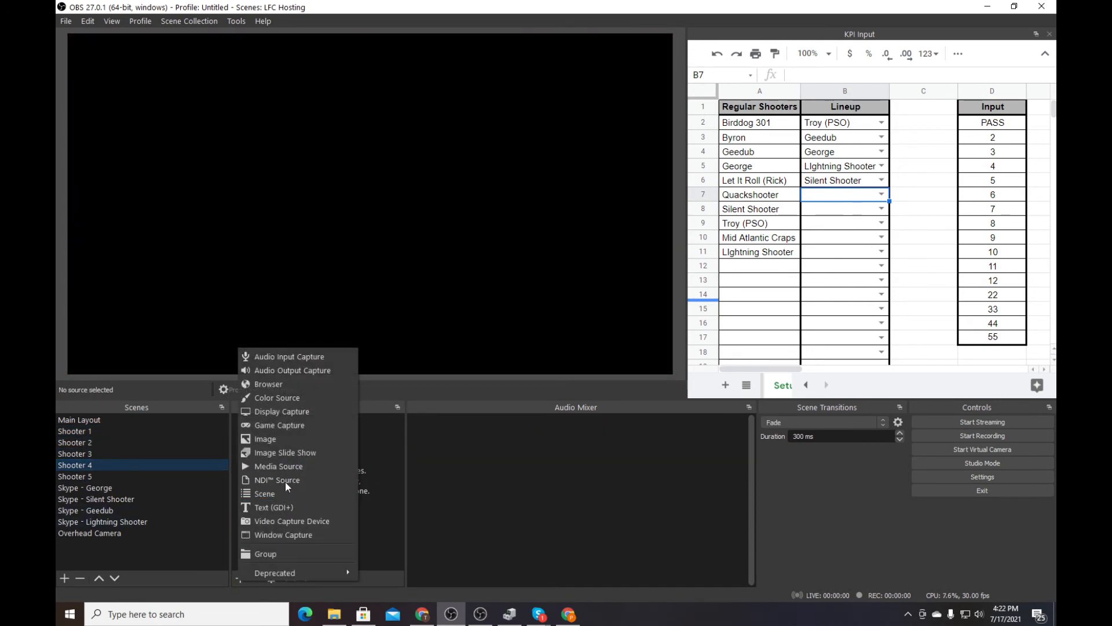
{"action": "left_click", "coordinate": [264, 493]}
{"action": "scroll", "coordinate": [517, 335], "scroll_direction": "down", "scroll_amount": 1}
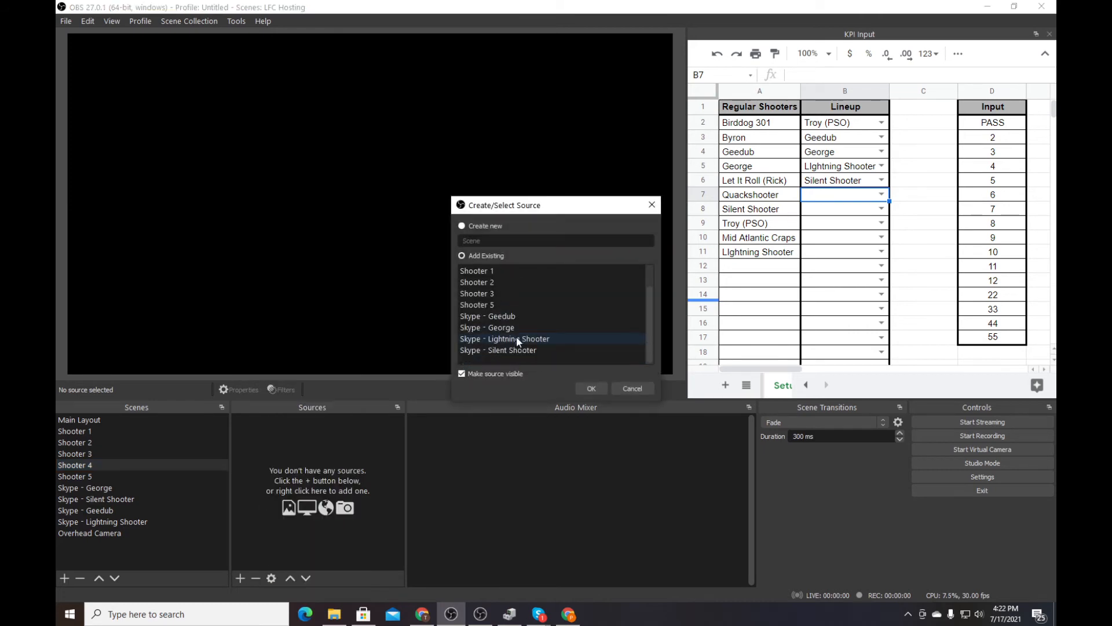
{"action": "left_click", "coordinate": [517, 338]}
{"action": "left_click", "coordinate": [590, 387]}
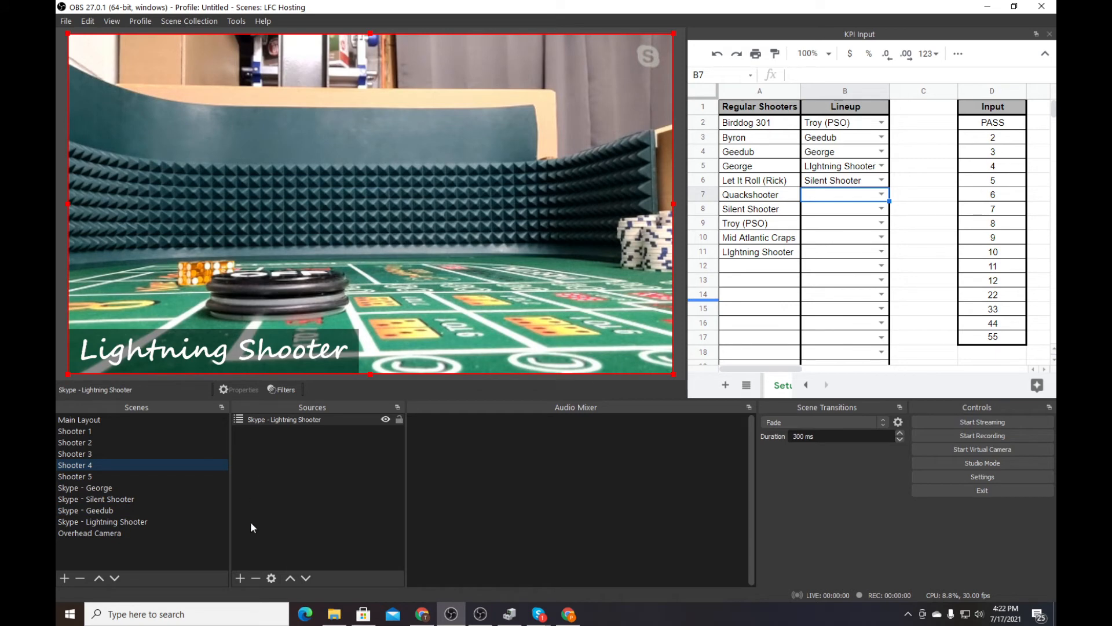
Add the existing Main Layout scene as a source on top of Skype - Lightning Shooter in the Shooter 4 scene.
{"action": "left_click", "coordinate": [240, 577]}
{"action": "left_click", "coordinate": [264, 493]}
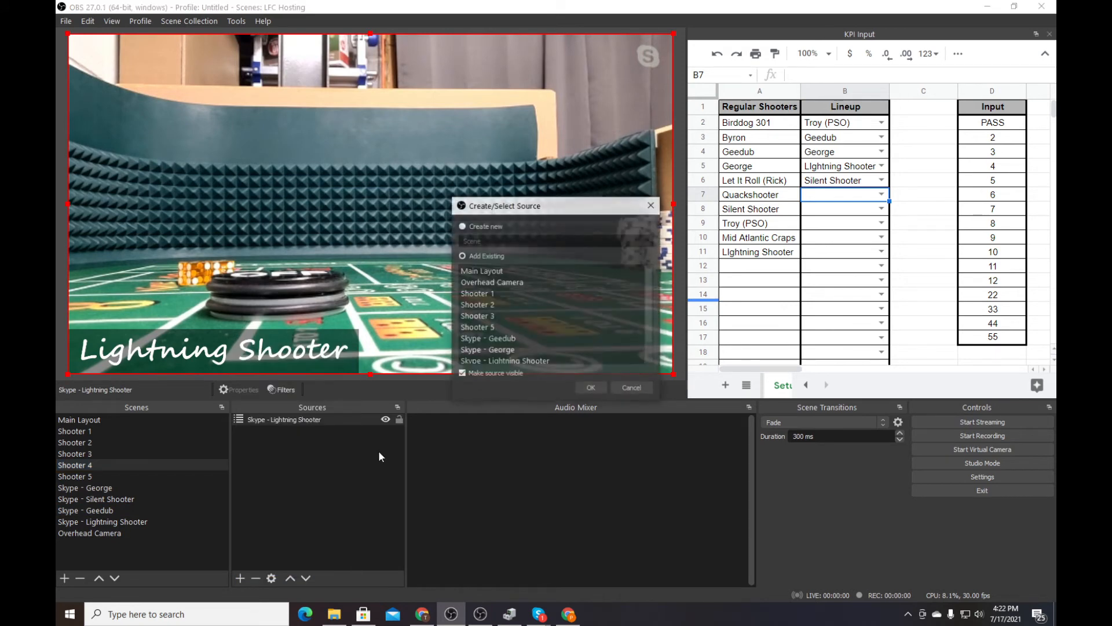
{"action": "left_click", "coordinate": [482, 271]}
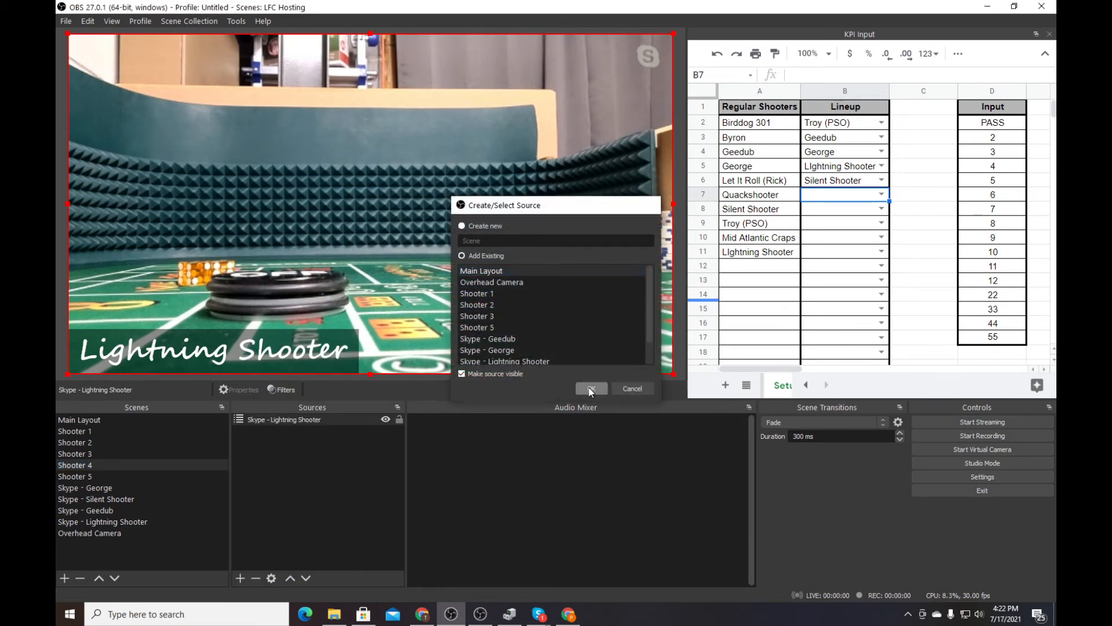
{"action": "left_click", "coordinate": [590, 389]}
Add the existing Overhead Camera scene as a source in the empty Shooter 5 scene.
{"action": "left_click", "coordinate": [95, 476]}
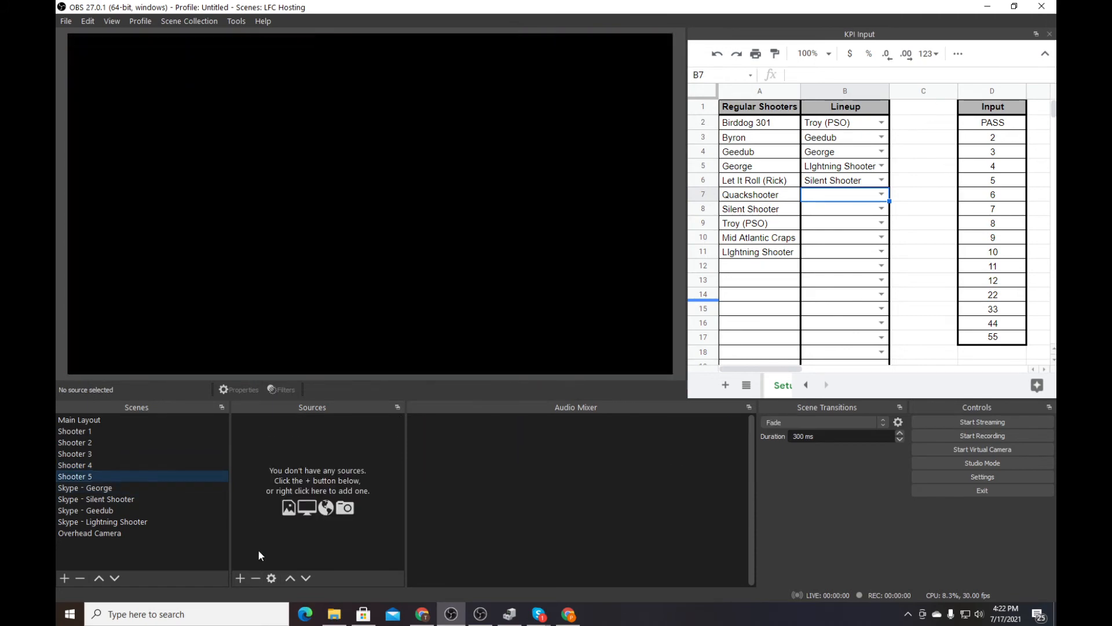
{"action": "left_click", "coordinate": [237, 578]}
{"action": "left_click", "coordinate": [276, 490]}
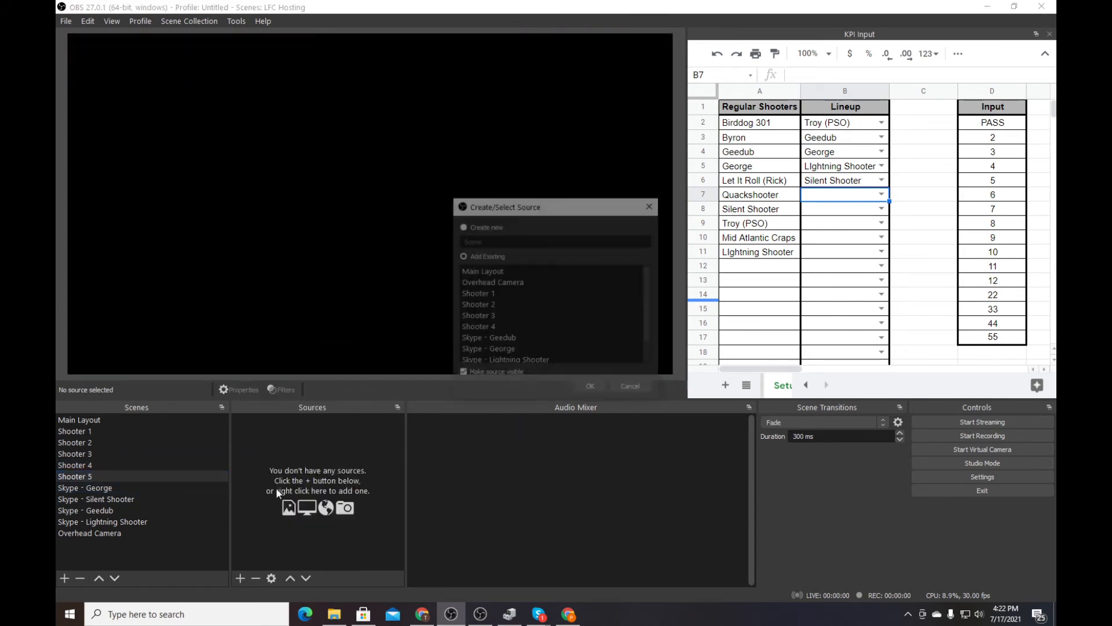
{"action": "scroll", "coordinate": [504, 328], "scroll_direction": "down", "scroll_amount": 1}
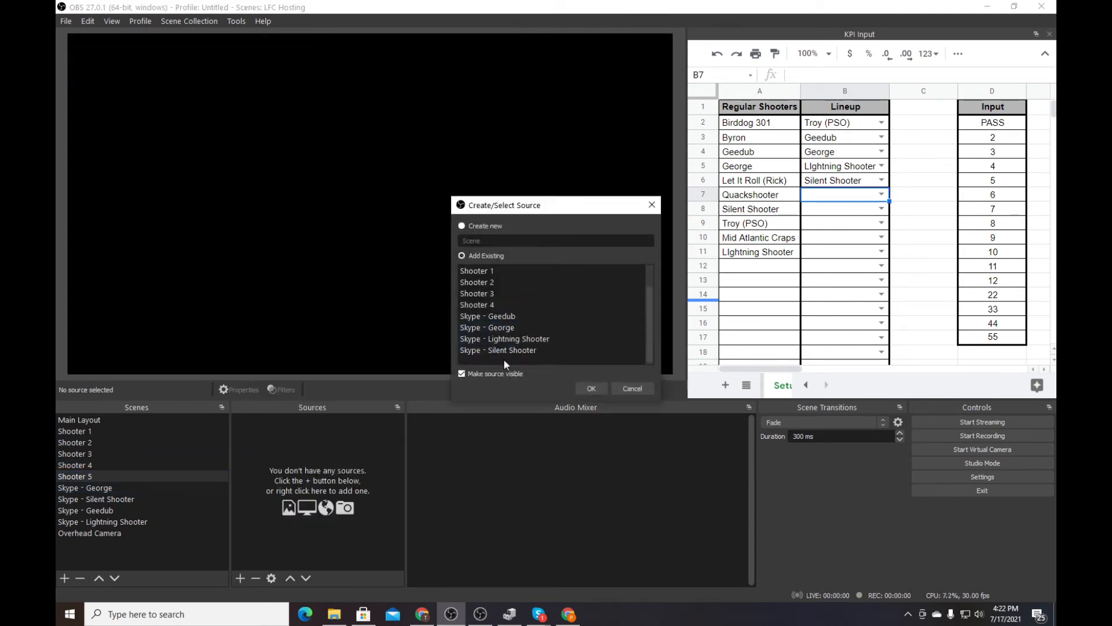
{"action": "scroll", "coordinate": [496, 322], "scroll_direction": "up", "scroll_amount": 1}
{"action": "scroll", "coordinate": [495, 318], "scroll_direction": "down", "scroll_amount": 1}
{"action": "scroll", "coordinate": [496, 307], "scroll_direction": "up", "scroll_amount": 1}
{"action": "left_click", "coordinate": [498, 281]}
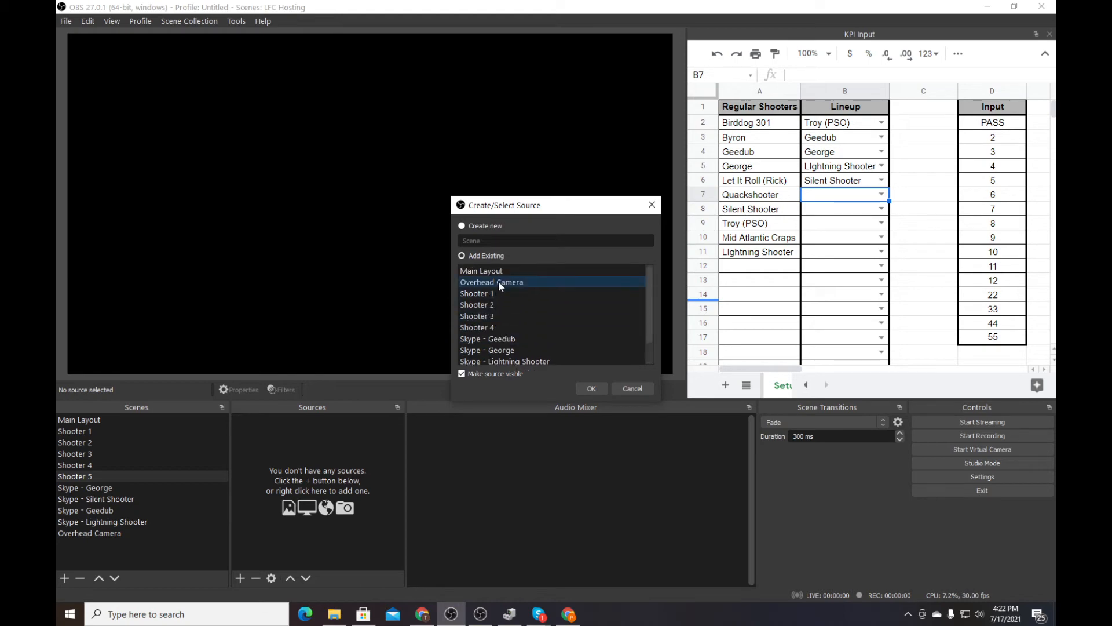
{"action": "left_click", "coordinate": [591, 388]}
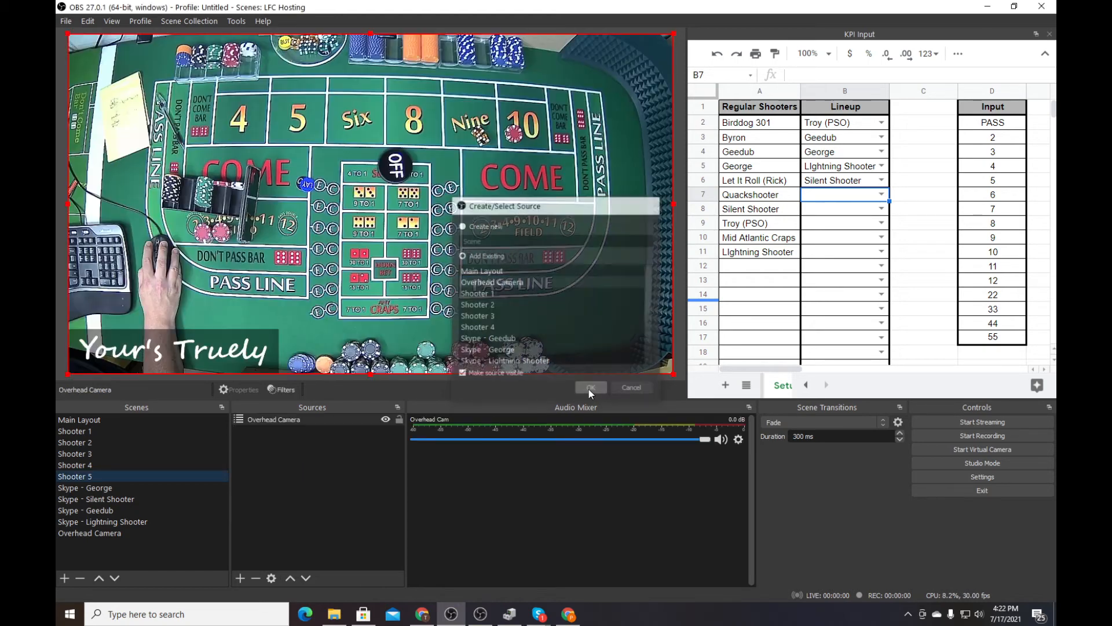
Add the existing Main Layout scene as a source on top of Overhead Camera in the Shooter 5 scene.
{"action": "left_click", "coordinate": [240, 578]}
{"action": "left_click", "coordinate": [282, 490]}
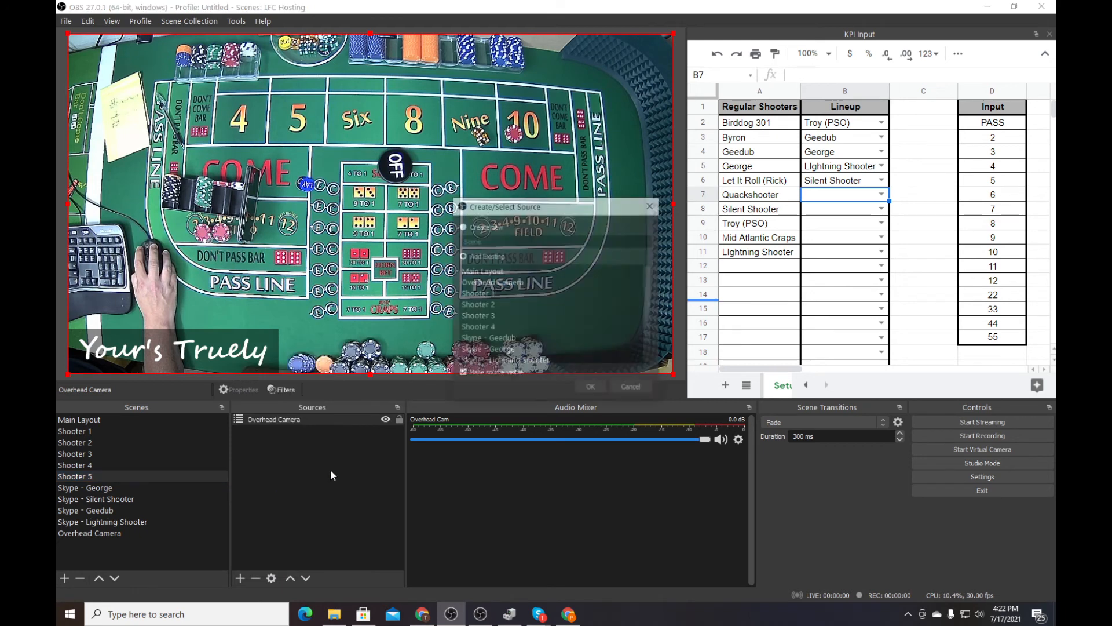
{"action": "left_click", "coordinate": [500, 271]}
{"action": "left_click", "coordinate": [591, 389]}
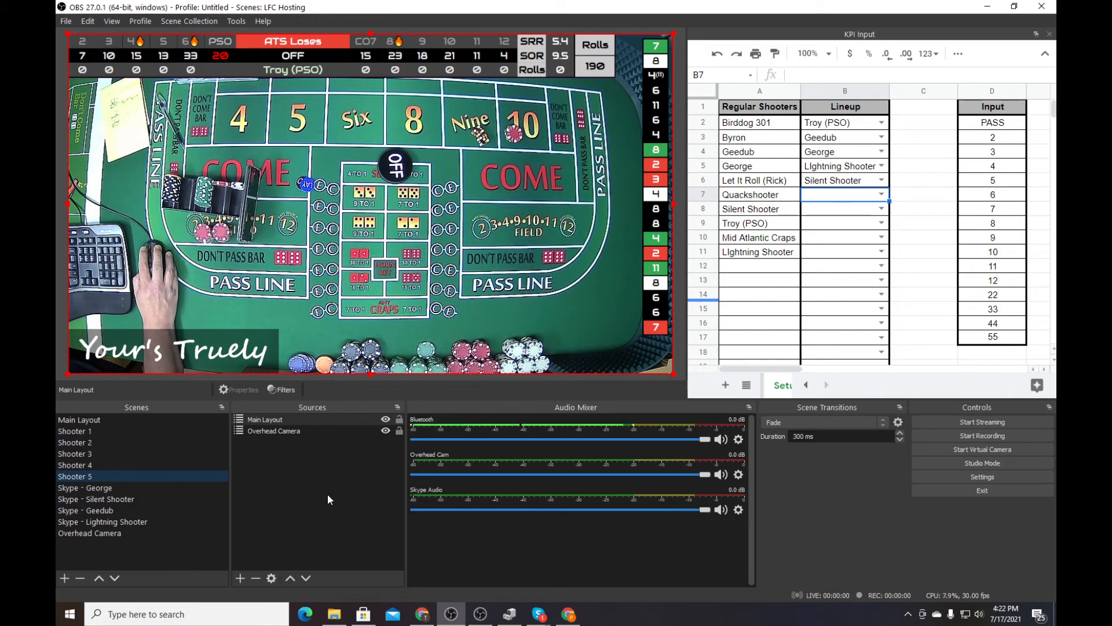
Switch through the scenes Shooter 1 to Shooter 5 in order to check each one's output.
{"action": "key", "text": "F1"}
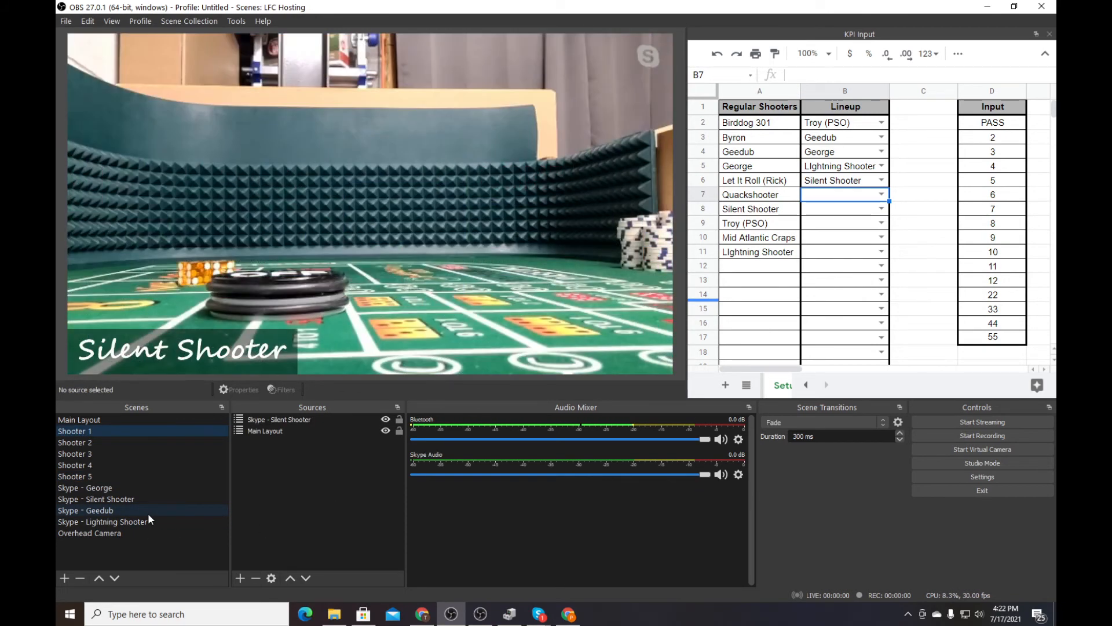
{"action": "key", "text": "F2"}
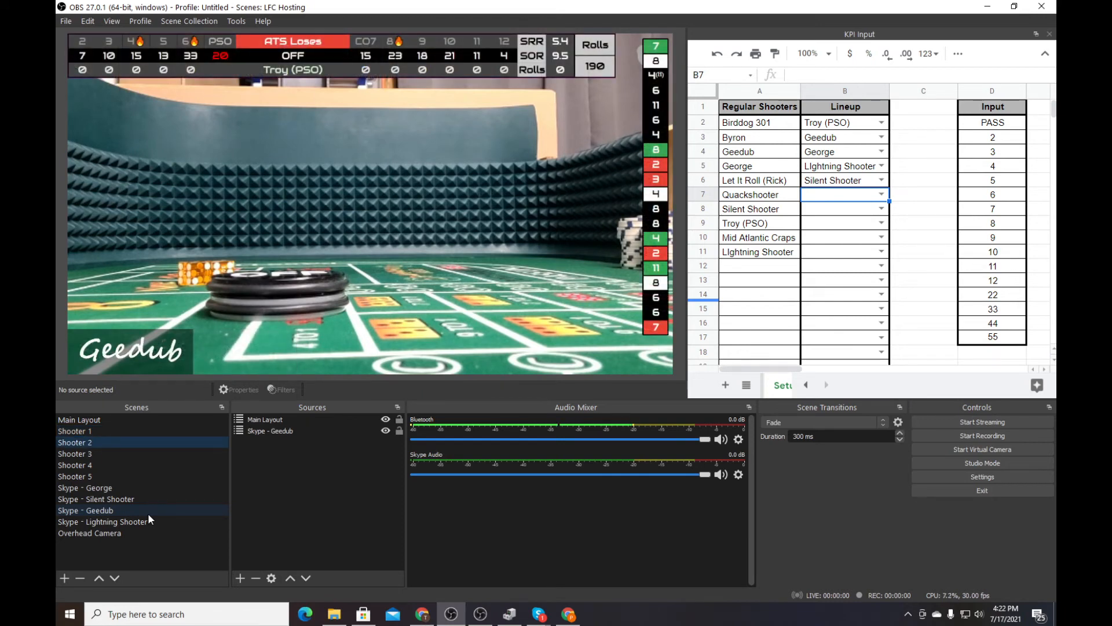
{"action": "key", "text": "F3"}
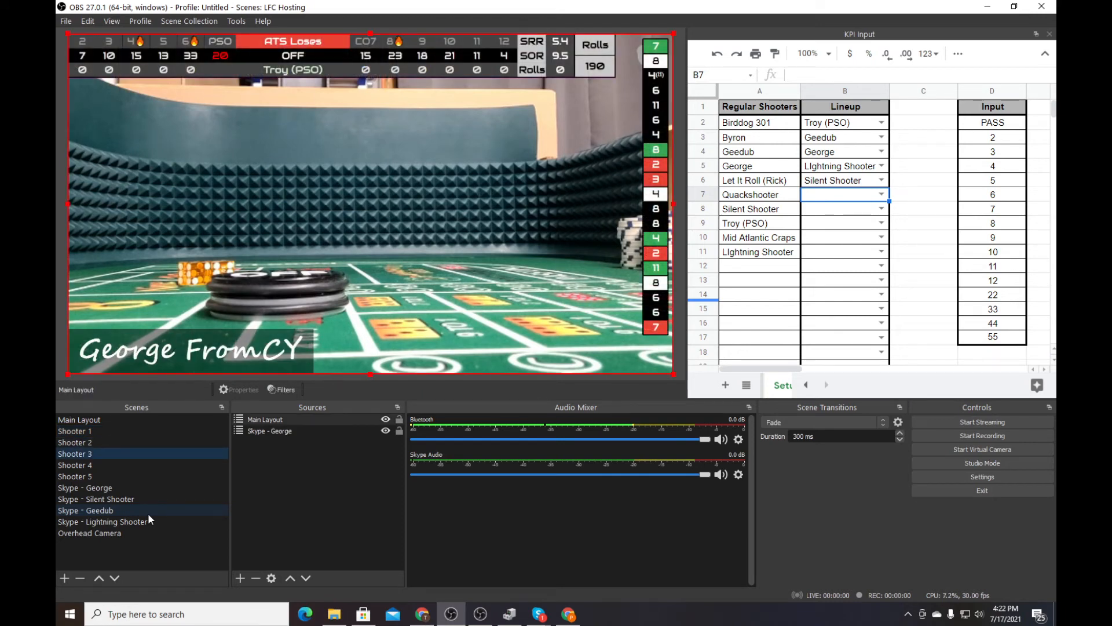
{"action": "key", "text": "F4"}
{"action": "key", "text": "F5"}
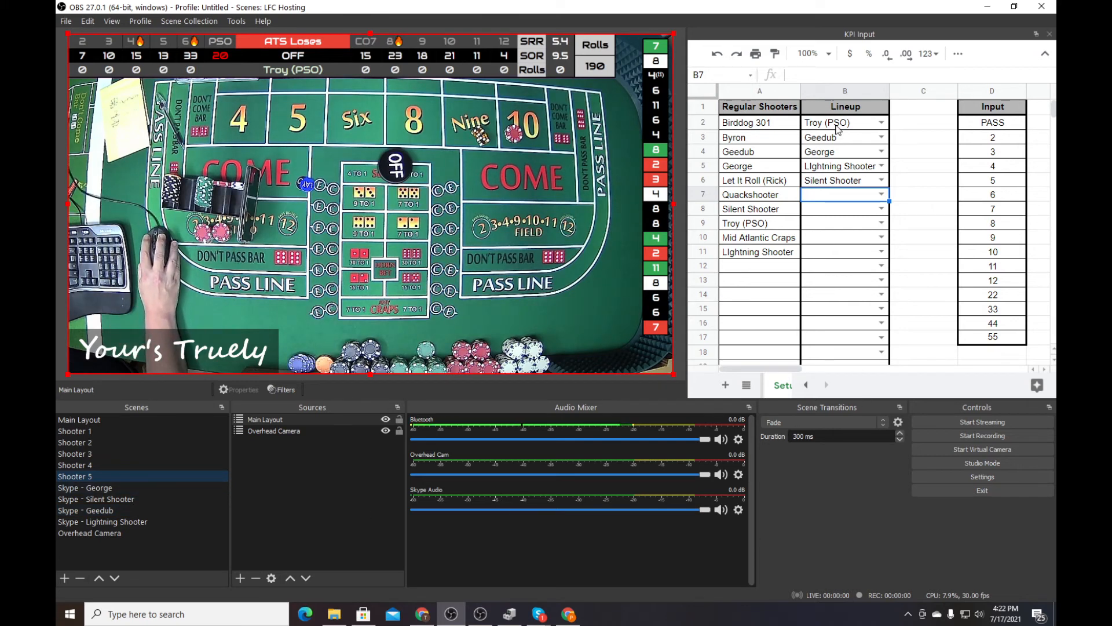
Randomize the order of the shooters in the Lineup range B2:B6 of the sheet.
{"action": "left_click_drag", "start_coordinate": [837, 128], "coordinate": [834, 183]}
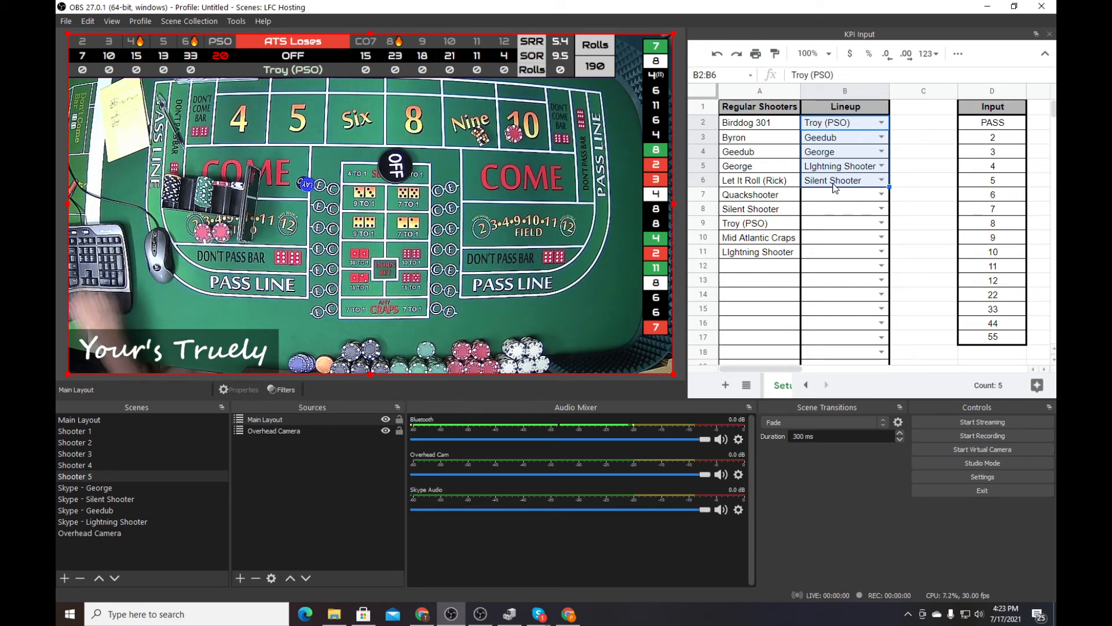
{"action": "right_click", "coordinate": [832, 156]}
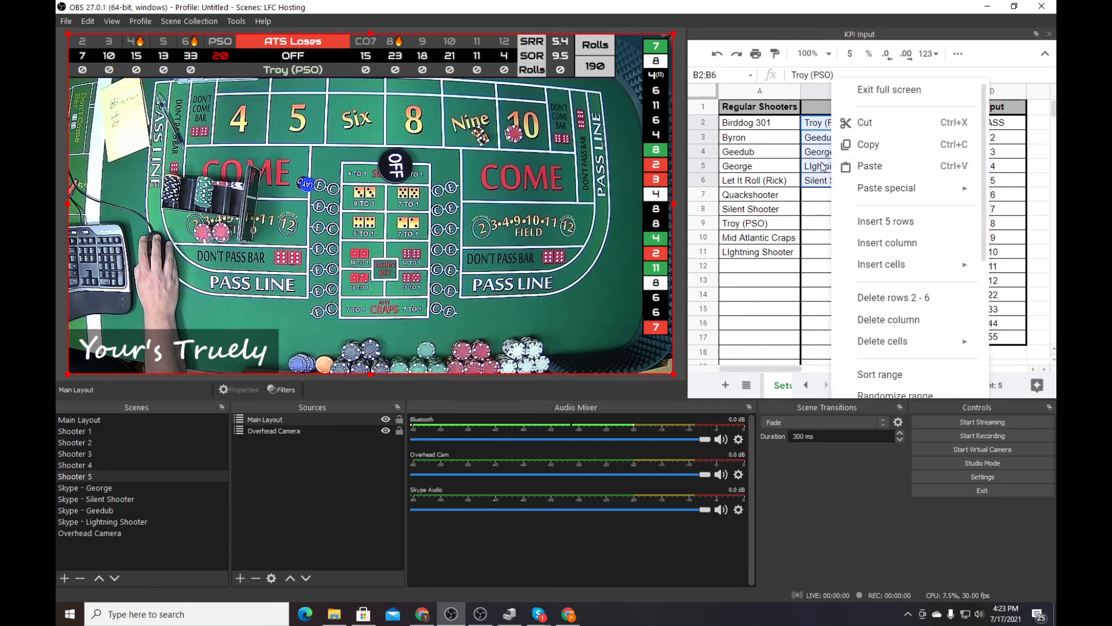
{"action": "left_click", "coordinate": [824, 166]}
{"action": "left_click_drag", "start_coordinate": [828, 127], "coordinate": [831, 180]}
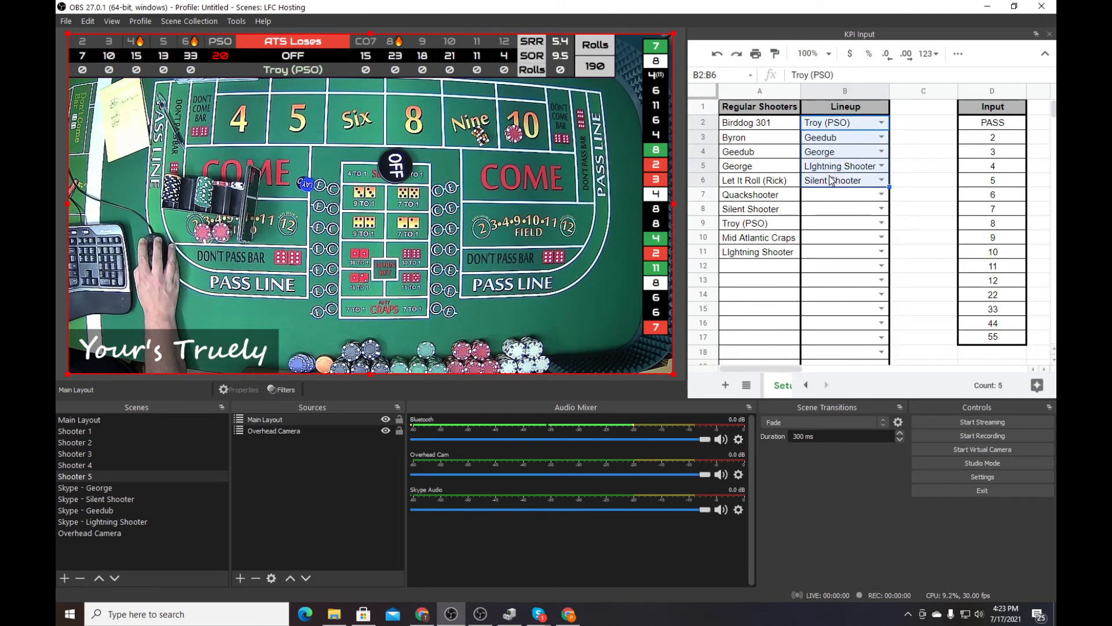
{"action": "scroll", "coordinate": [831, 180], "scroll_direction": "down", "scroll_amount": 1}
{"action": "scroll", "coordinate": [831, 180], "scroll_direction": "up", "scroll_amount": 1}
{"action": "right_click", "coordinate": [828, 161]}
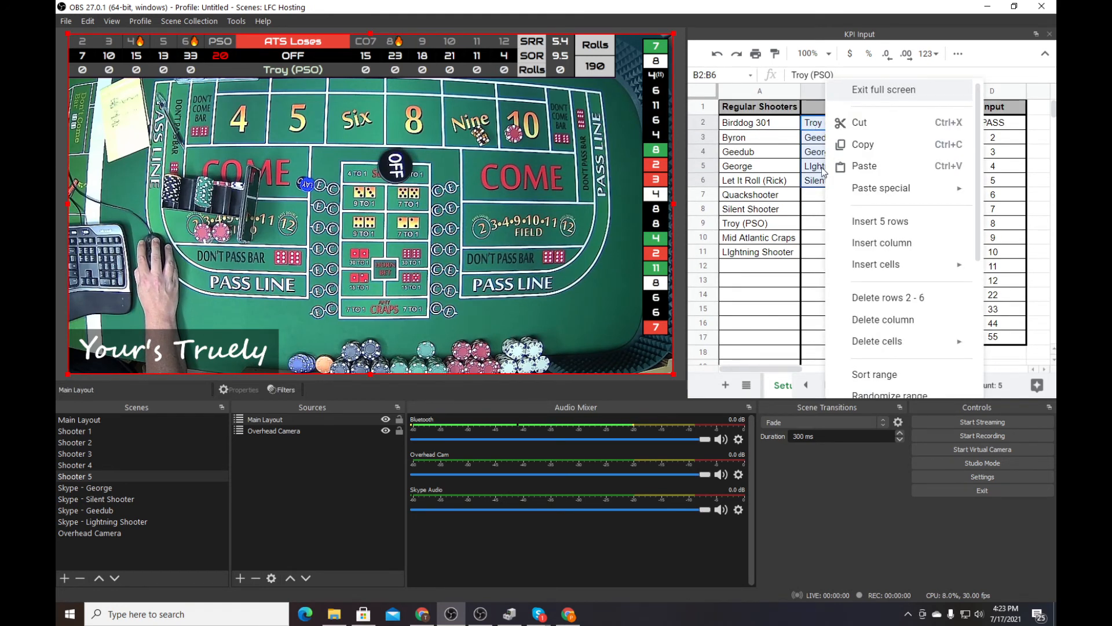
{"action": "scroll", "coordinate": [877, 243], "scroll_direction": "down", "scroll_amount": 1}
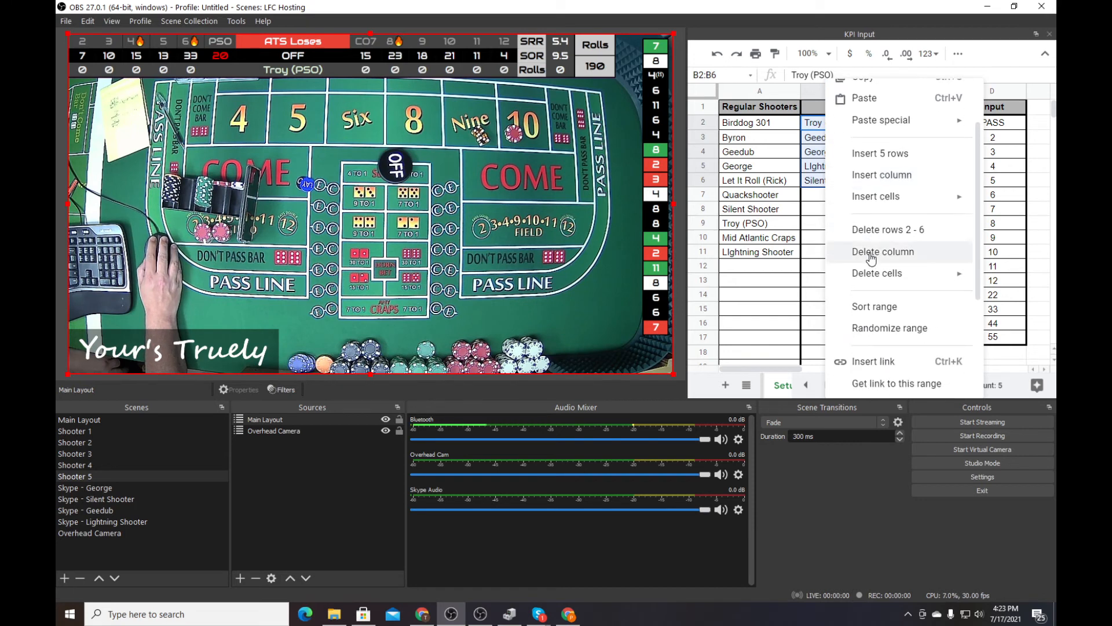
{"action": "left_click", "coordinate": [879, 334]}
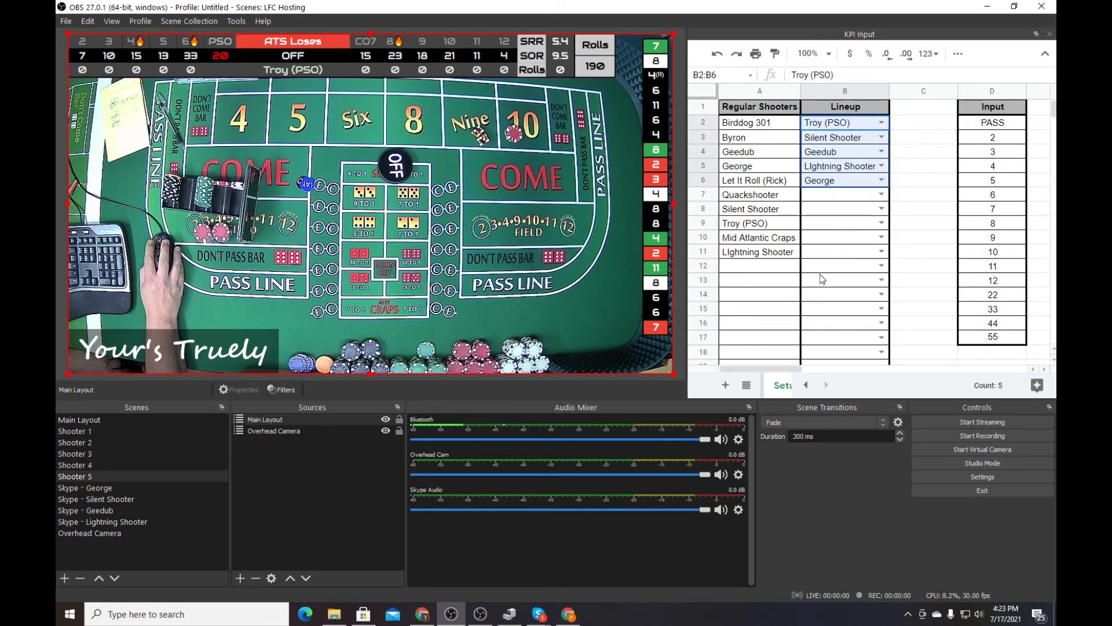
{"action": "left_click", "coordinate": [834, 255]}
Go through the Lineup entries in cells B2 to B6 one by one to review the shooting order.
{"action": "left_click", "coordinate": [846, 124]}
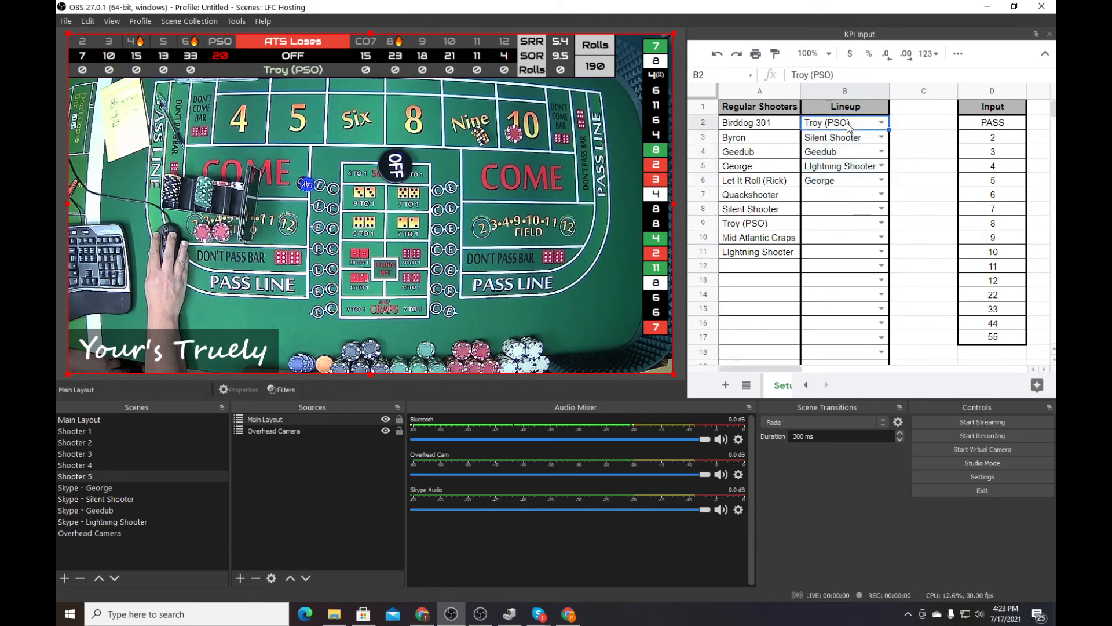
{"action": "left_click", "coordinate": [845, 141]}
{"action": "left_click", "coordinate": [844, 155]}
{"action": "left_click", "coordinate": [843, 168]}
{"action": "left_click", "coordinate": [841, 182]}
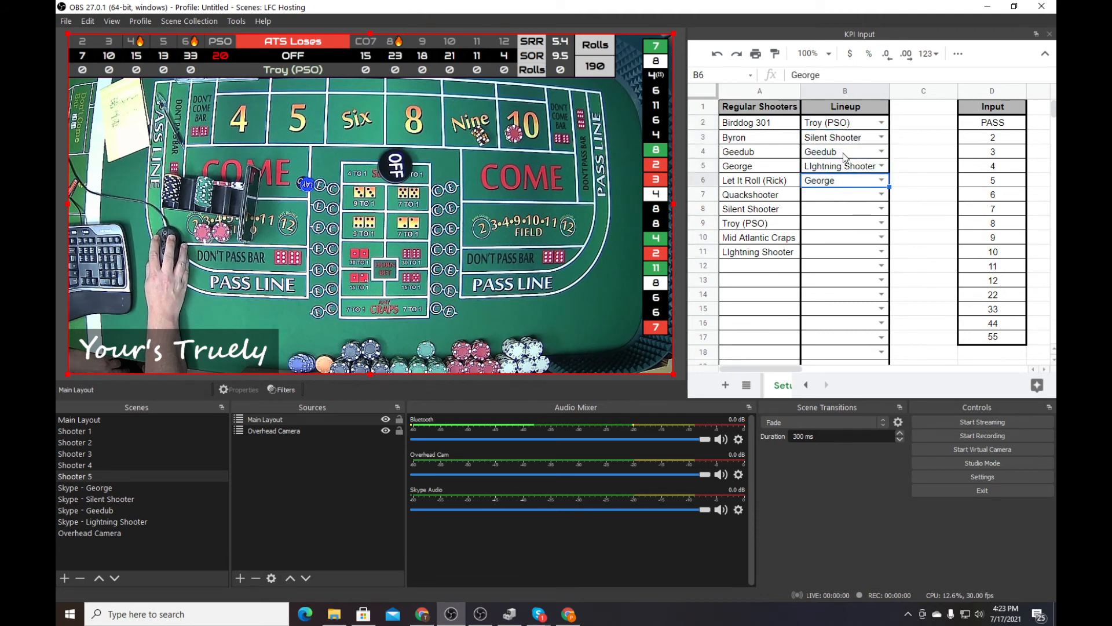
{"action": "left_click", "coordinate": [829, 124]}
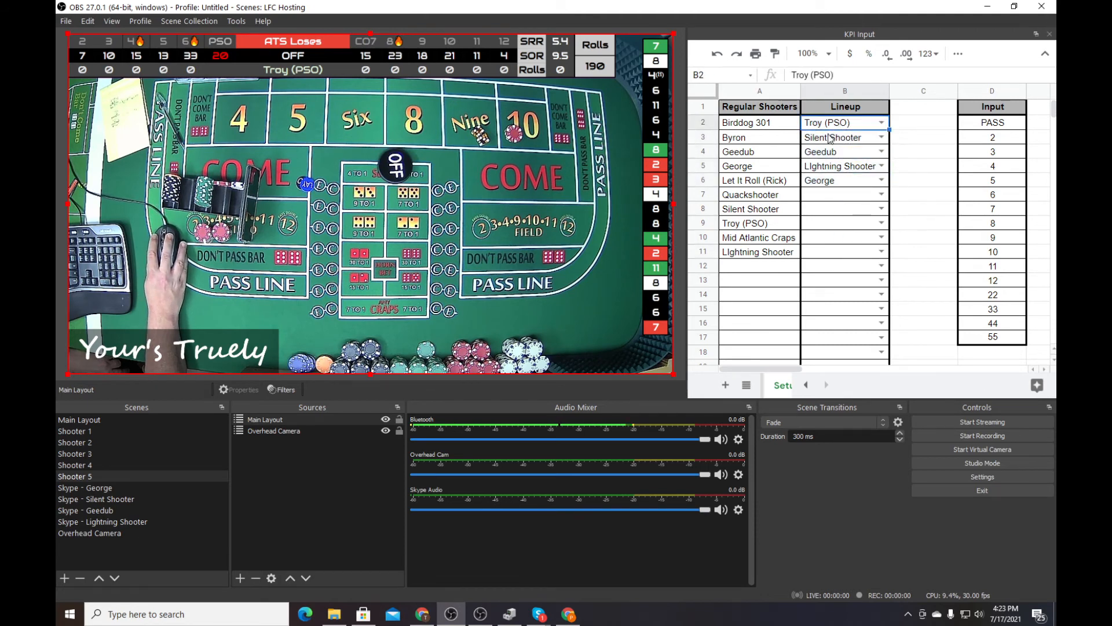
Remove the Skype - Silent Shooter source from the Shooter 1 scene.
{"action": "left_click", "coordinate": [83, 429]}
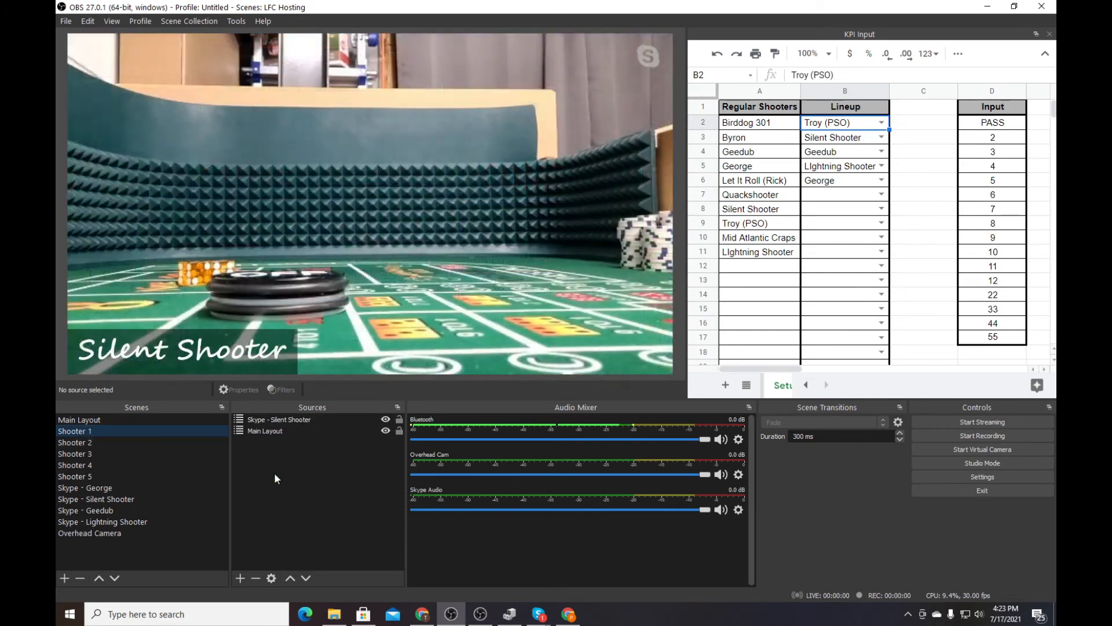
{"action": "left_click", "coordinate": [270, 418]}
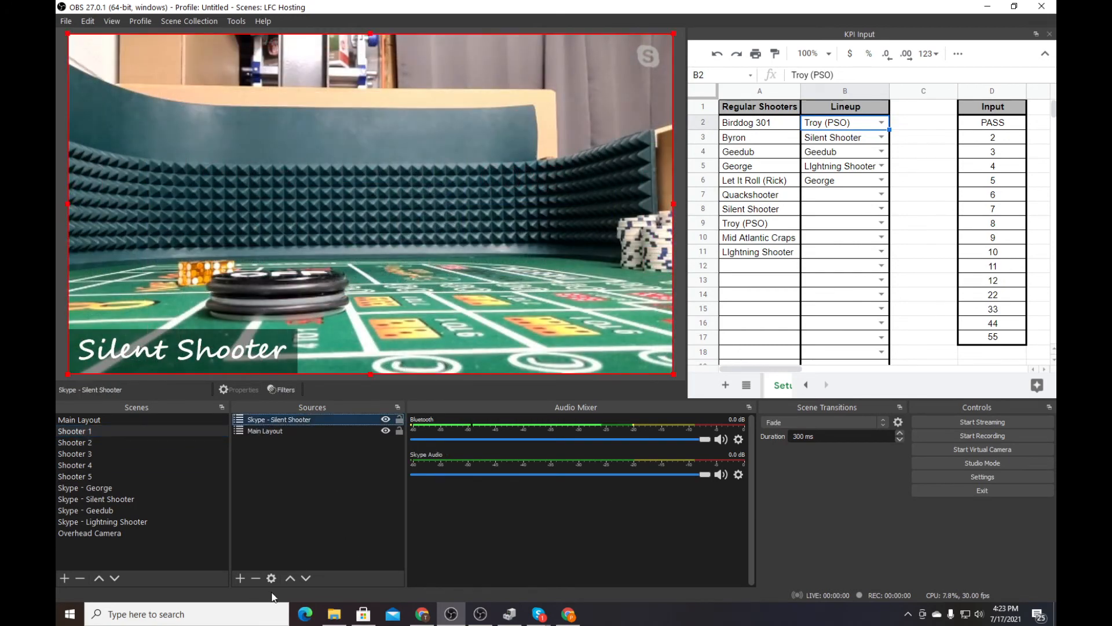
{"action": "left_click", "coordinate": [255, 578]}
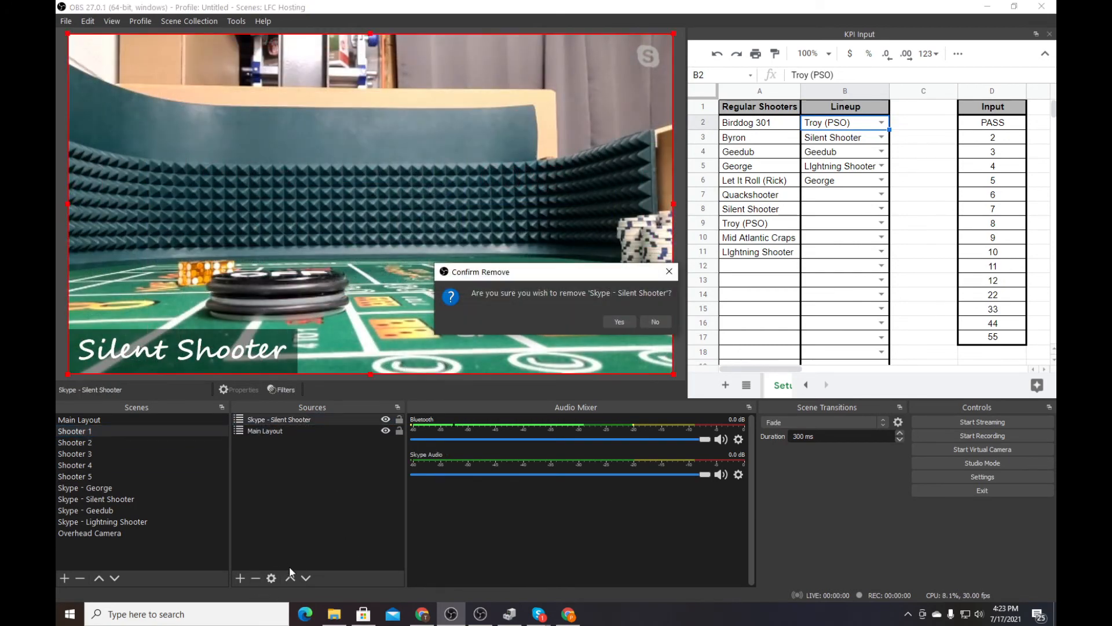
{"action": "left_click", "coordinate": [614, 320]}
Add the existing Overhead Camera scene as a source in the Shooter 1 scene.
{"action": "left_click", "coordinate": [239, 579]}
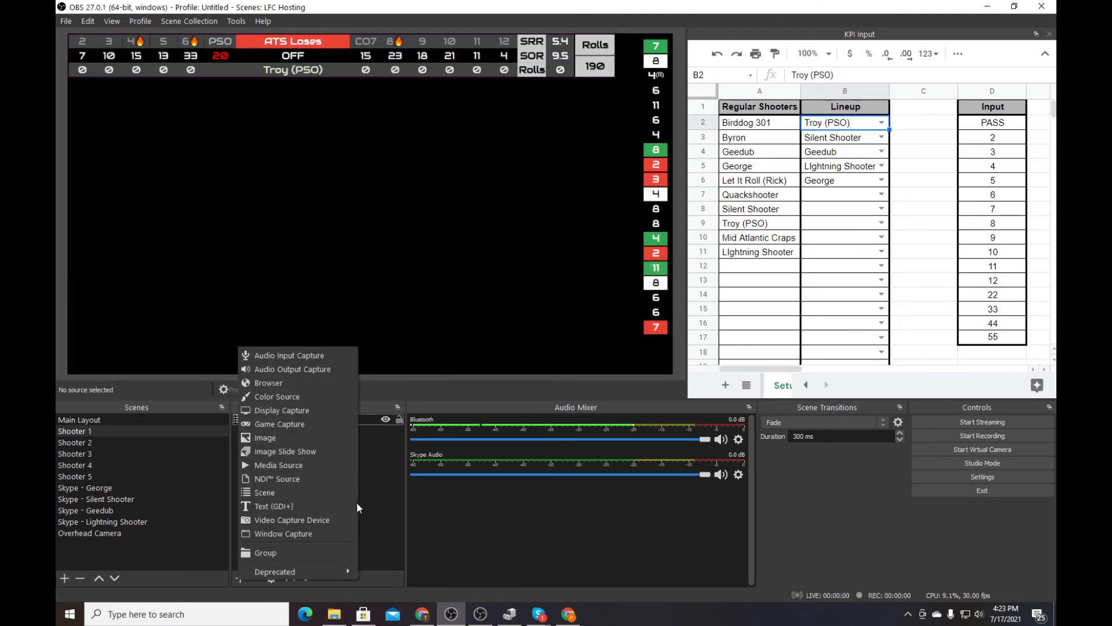
{"action": "left_click", "coordinate": [273, 492]}
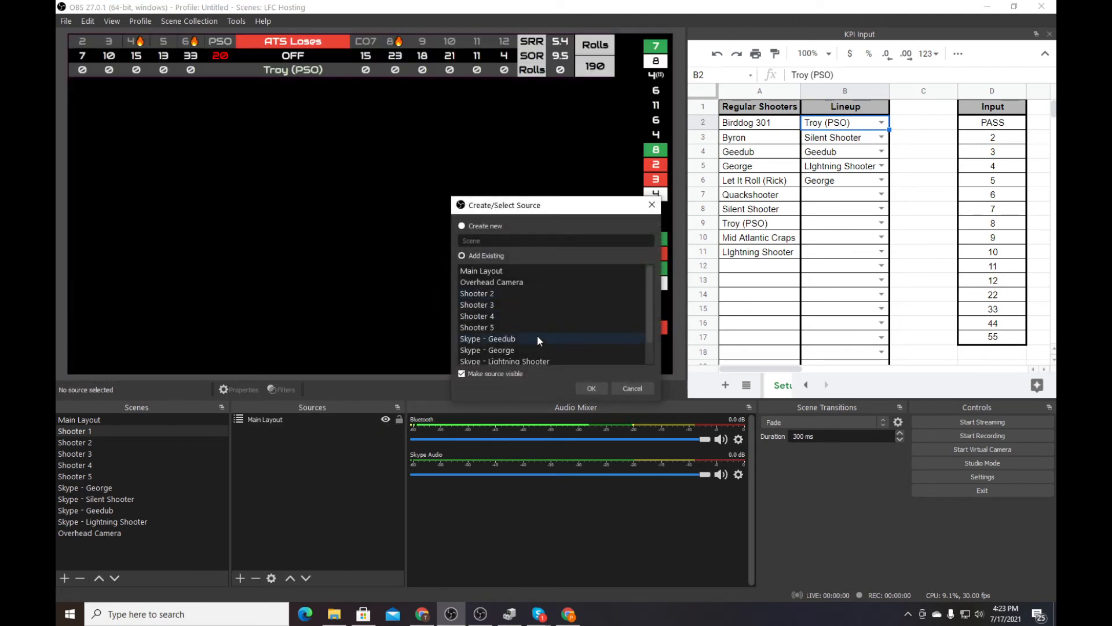
{"action": "scroll", "coordinate": [537, 335], "scroll_direction": "down", "scroll_amount": 2}
{"action": "scroll", "coordinate": [493, 296], "scroll_direction": "up", "scroll_amount": 2}
{"action": "left_click", "coordinate": [499, 281]}
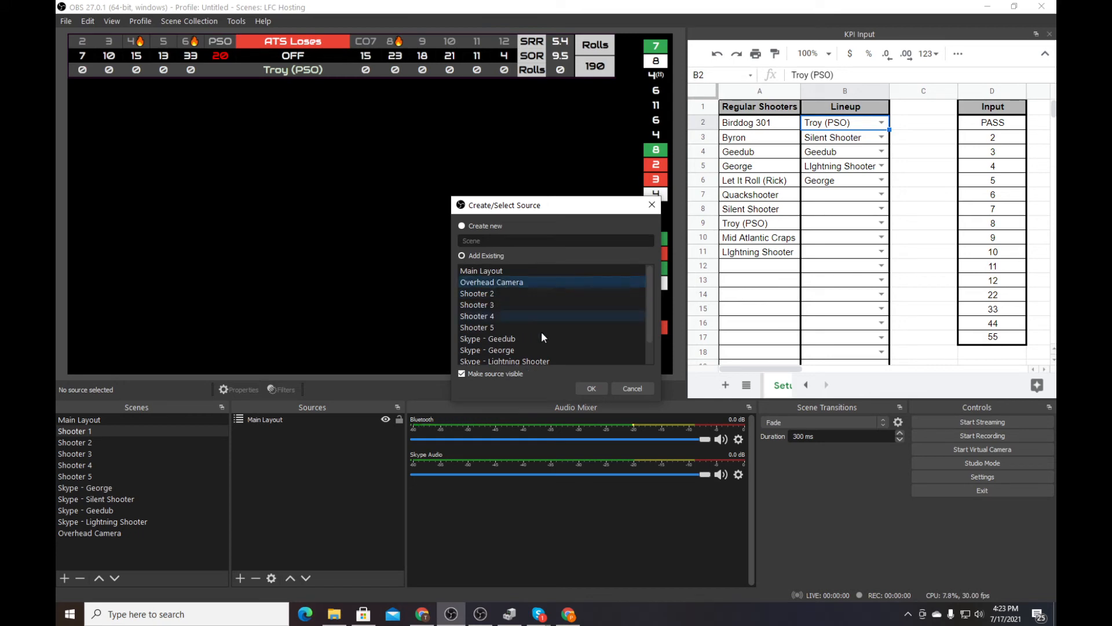
{"action": "left_click", "coordinate": [591, 388]}
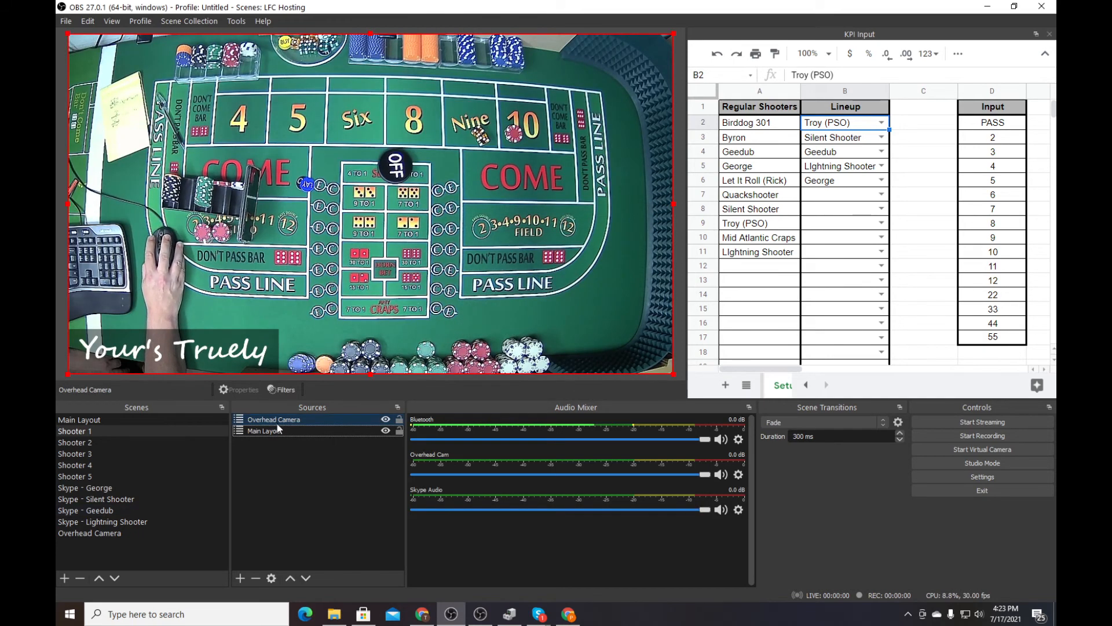
Move the Main Layout source above Overhead Camera in the Shooter 1 scene.
{"action": "left_click", "coordinate": [86, 441]}
{"action": "left_click", "coordinate": [91, 432]}
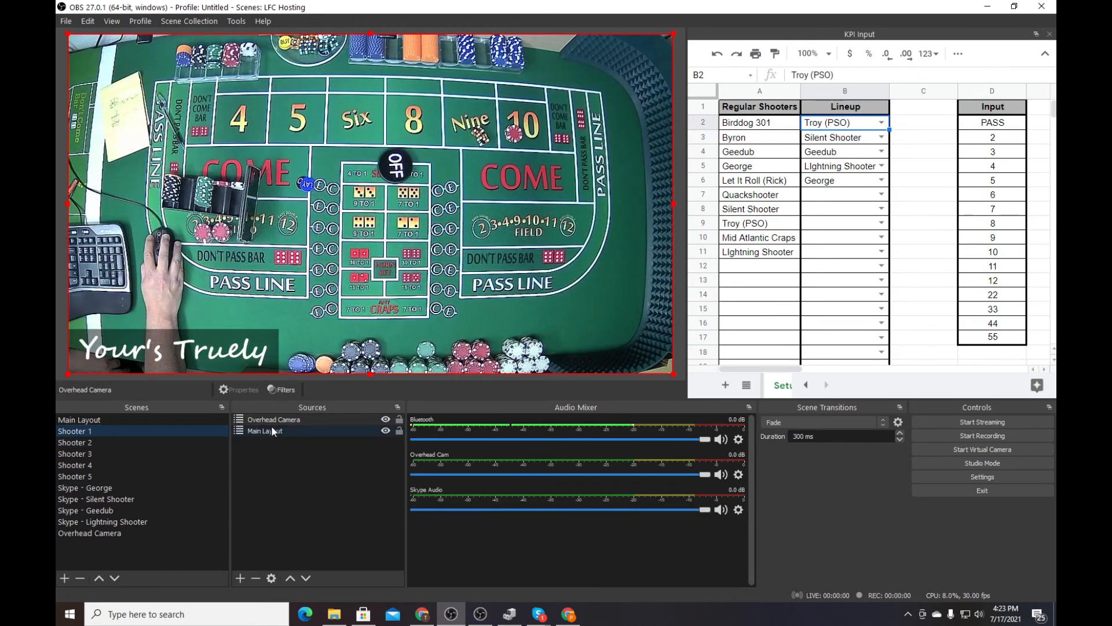
{"action": "left_click", "coordinate": [272, 429]}
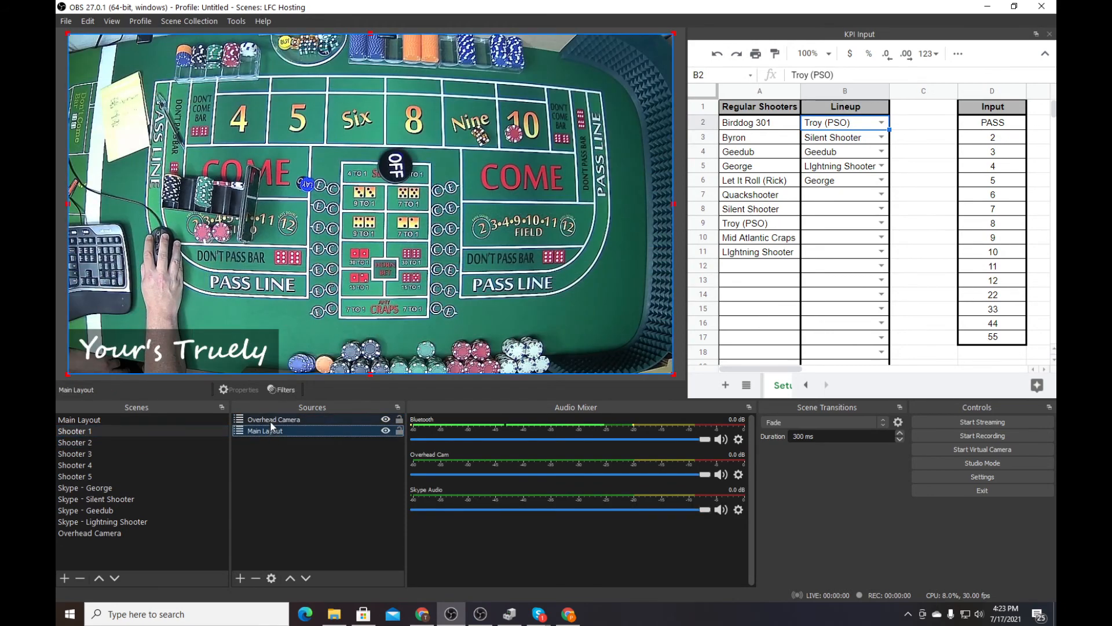
{"action": "left_click", "coordinate": [290, 578]}
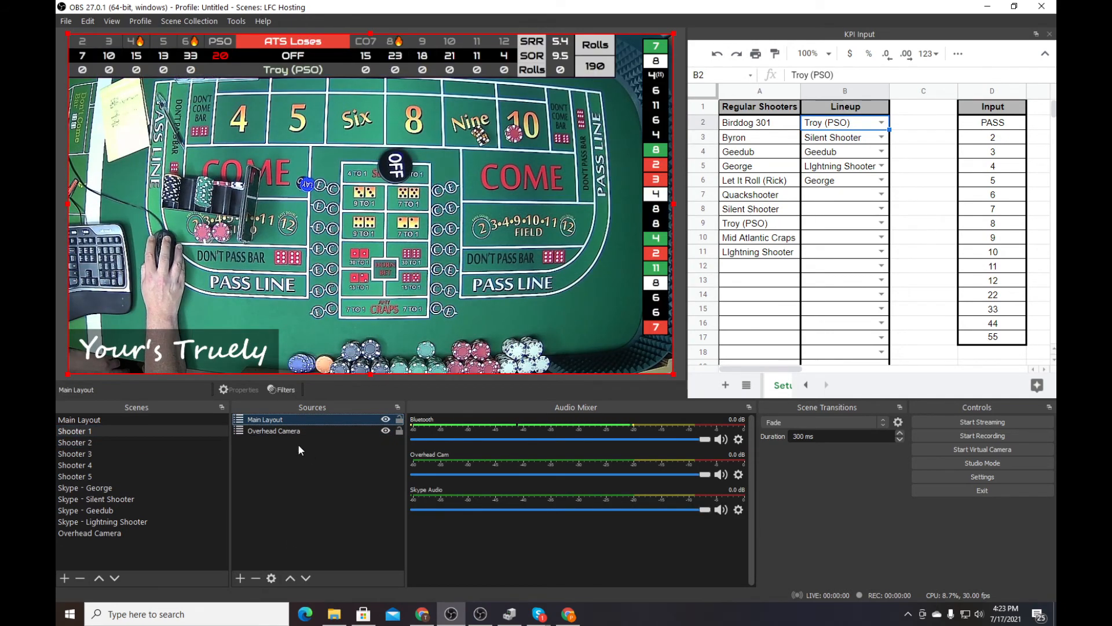
Remove the Skype - Geedub source from the Shooter 2 scene.
{"action": "left_click", "coordinate": [85, 441]}
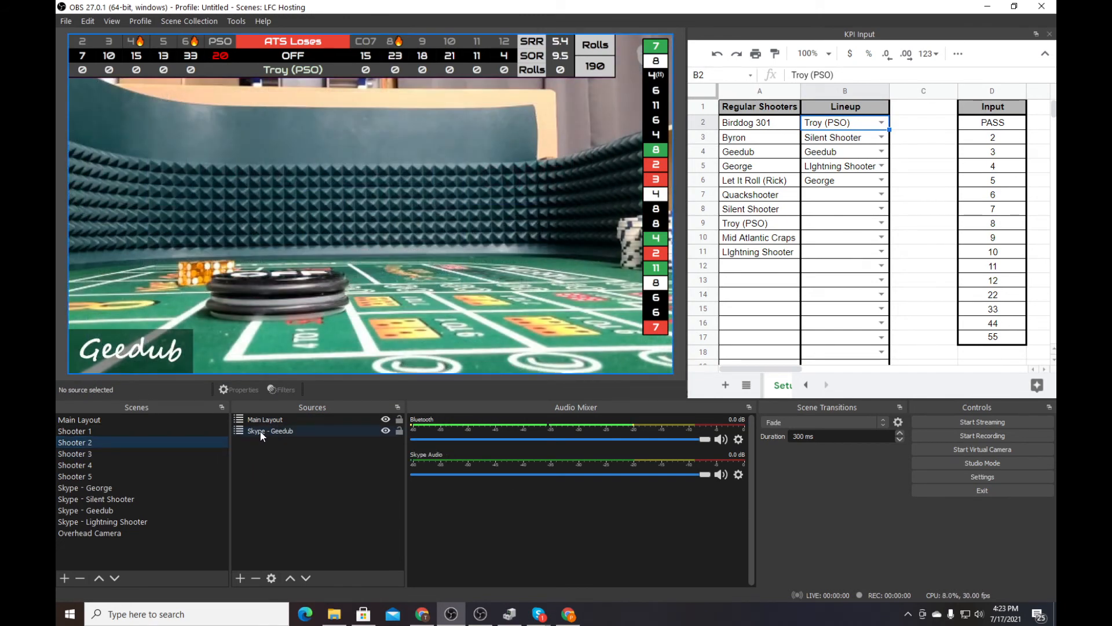
{"action": "left_click", "coordinate": [260, 432]}
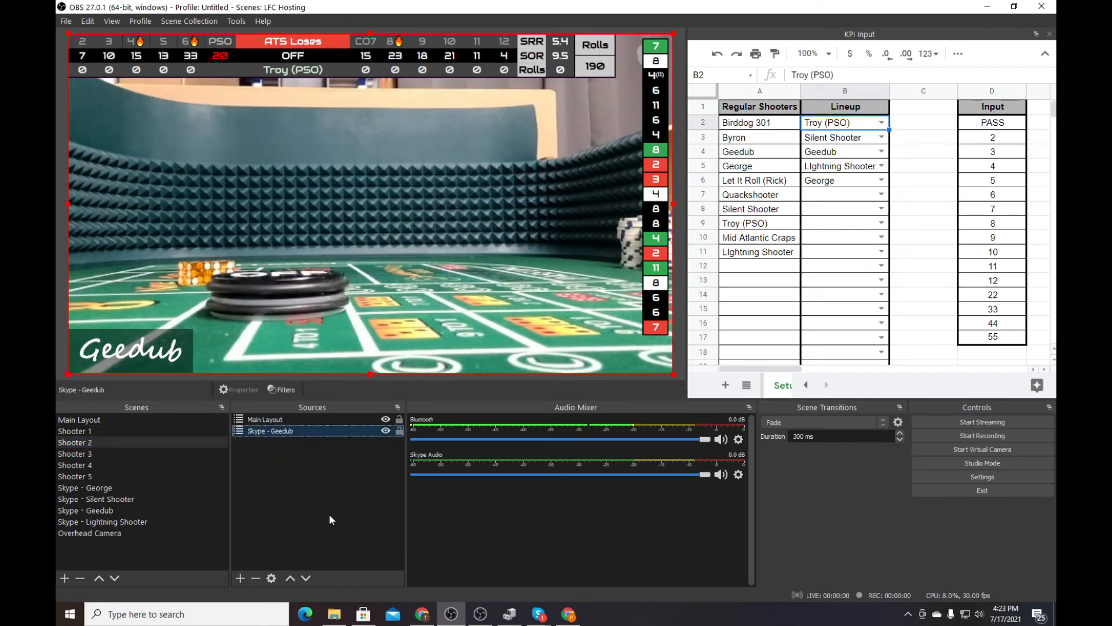
{"action": "left_click", "coordinate": [256, 578]}
{"action": "left_click", "coordinate": [607, 320]}
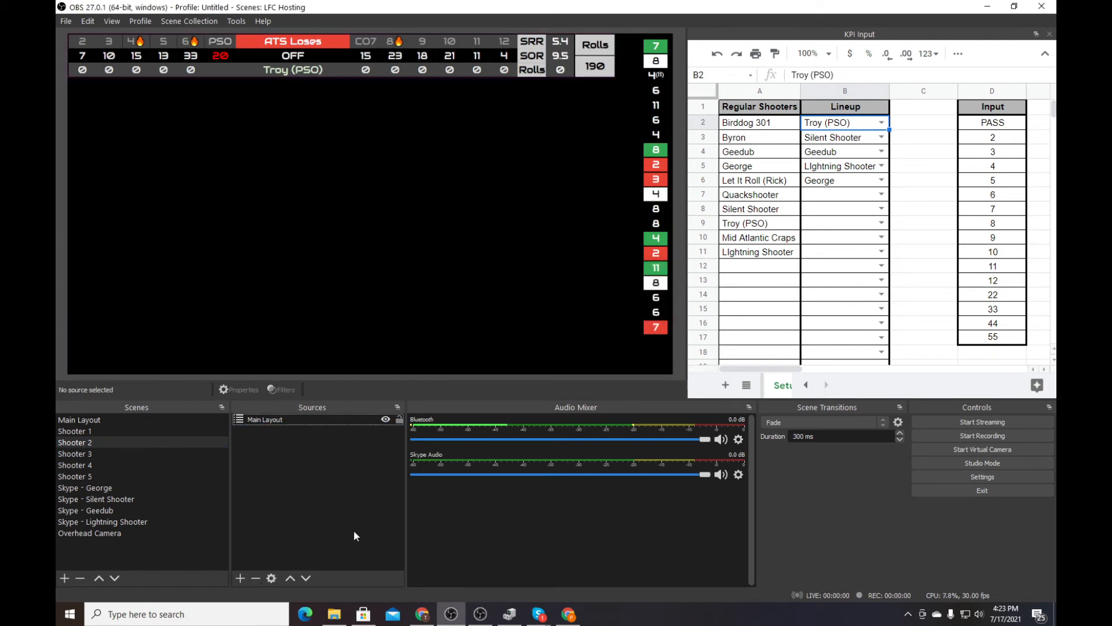
Add the existing Skype - Silent Shooter scene as a source in Shooter 2 and place it below Main Layout.
{"action": "left_click", "coordinate": [242, 574]}
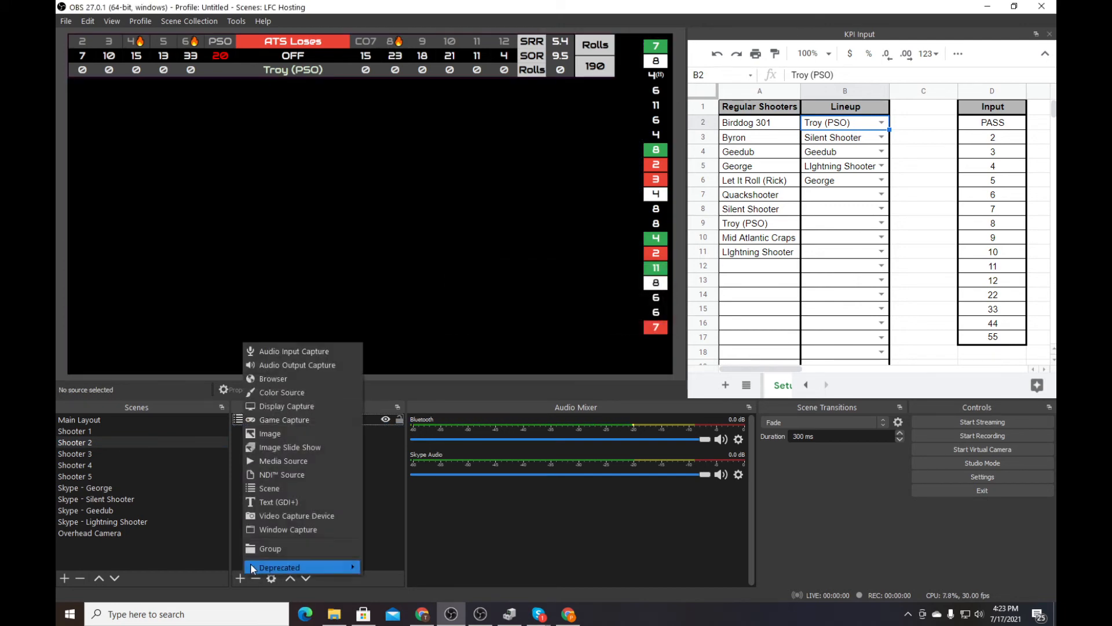
{"action": "left_click", "coordinate": [267, 489]}
{"action": "scroll", "coordinate": [516, 305], "scroll_direction": "down", "scroll_amount": 1}
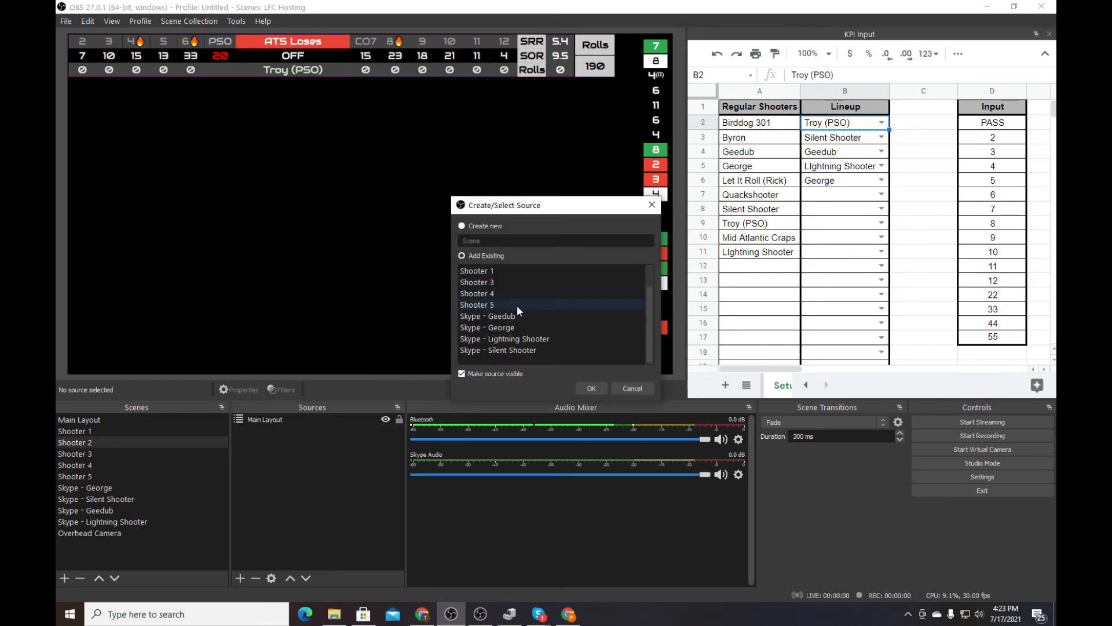
{"action": "left_click", "coordinate": [500, 350]}
{"action": "left_click", "coordinate": [590, 388]}
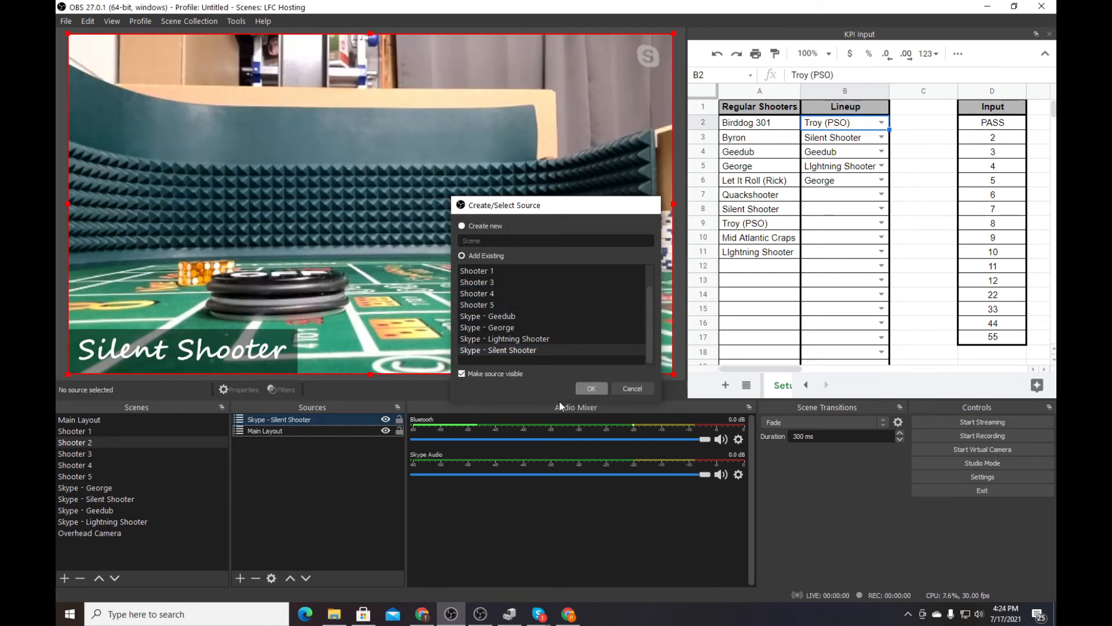
{"action": "left_click", "coordinate": [306, 578]}
Add the existing Skype - Geedub scene as a source in the Shooter 3 scene.
{"action": "left_click", "coordinate": [181, 455]}
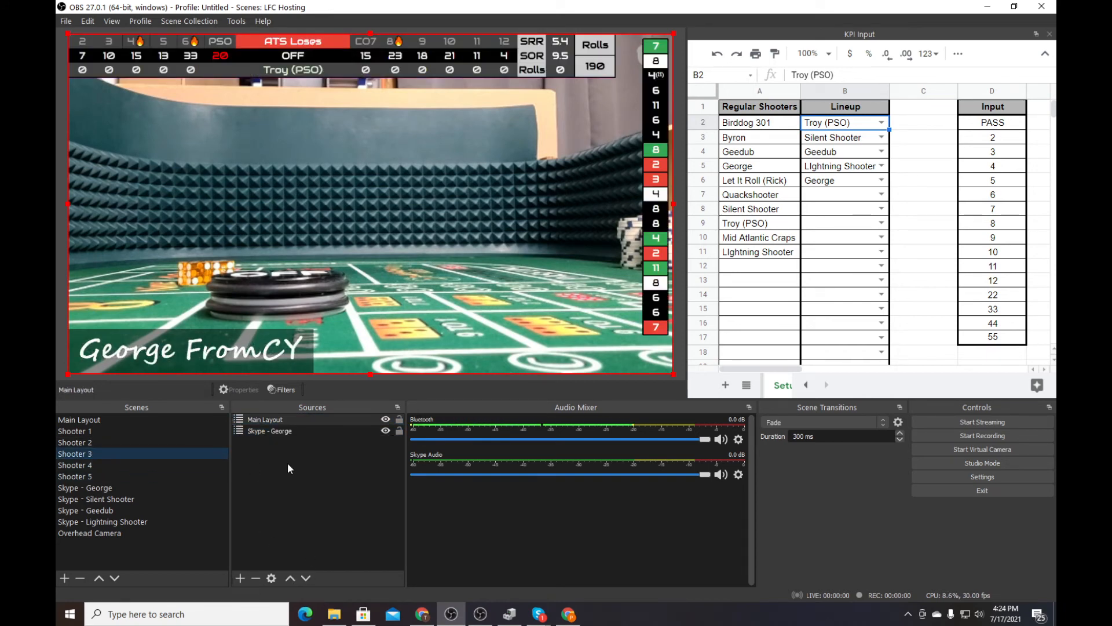
{"action": "left_click", "coordinate": [241, 578]}
{"action": "left_click", "coordinate": [295, 495]}
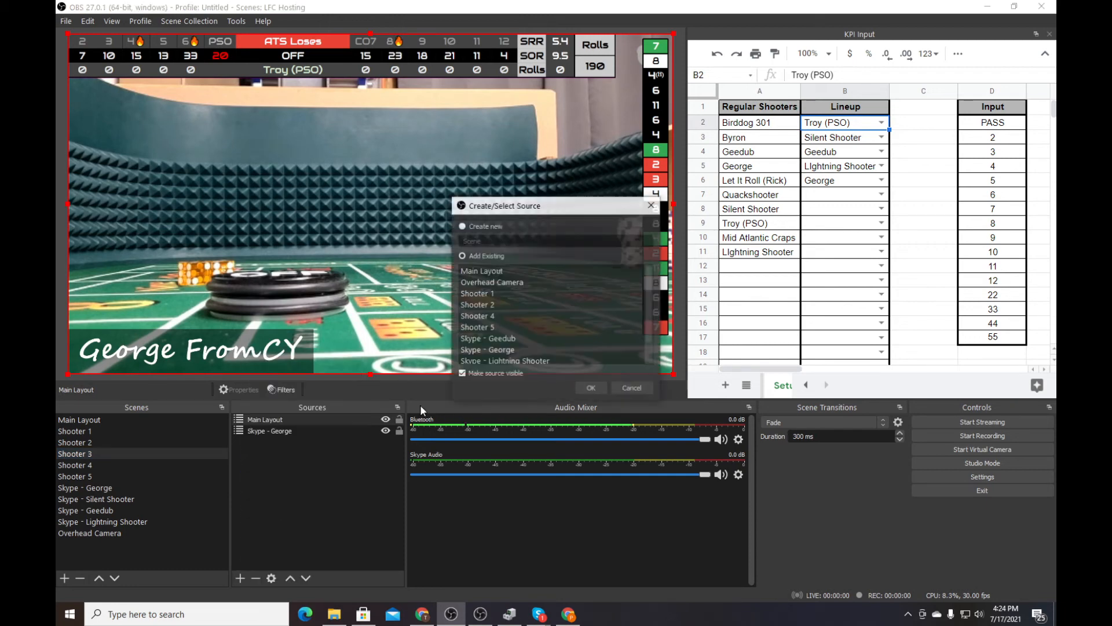
{"action": "left_click", "coordinate": [489, 338]}
{"action": "left_click", "coordinate": [592, 387]}
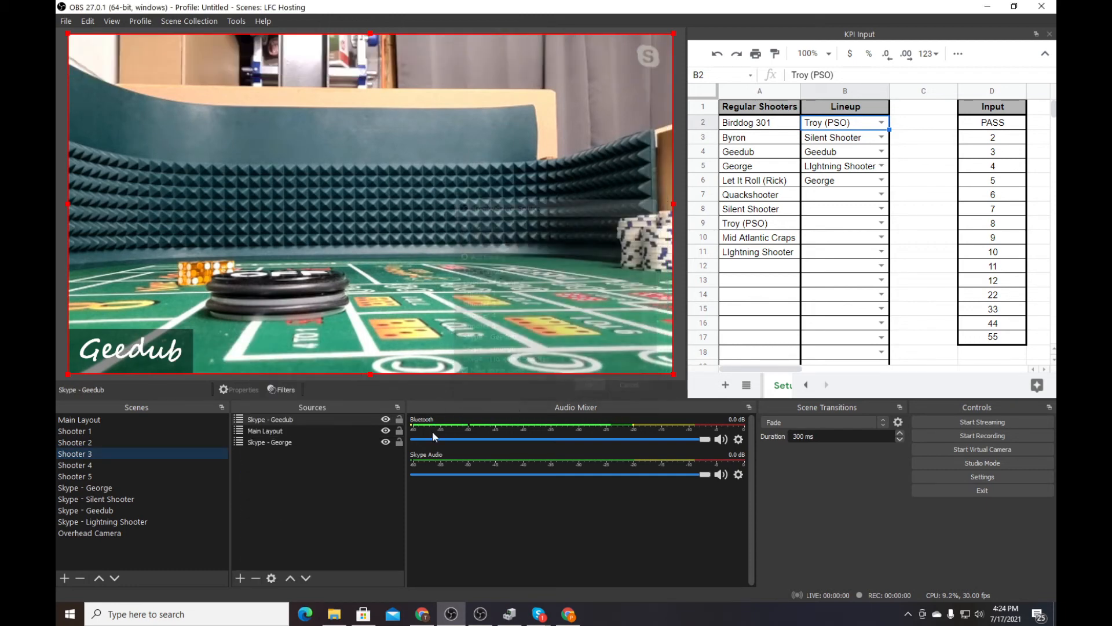
Remove the previous Skype caller source from Shooter 3 and move Skype - Geedub below Main Layout.
{"action": "left_click", "coordinate": [286, 443]}
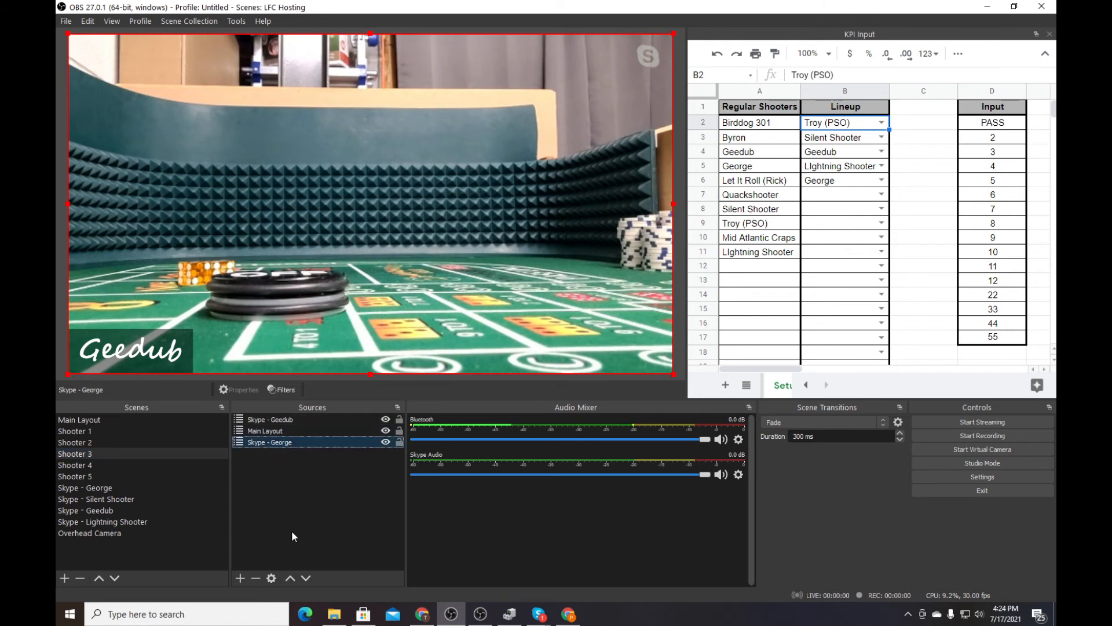
{"action": "left_click", "coordinate": [255, 578]}
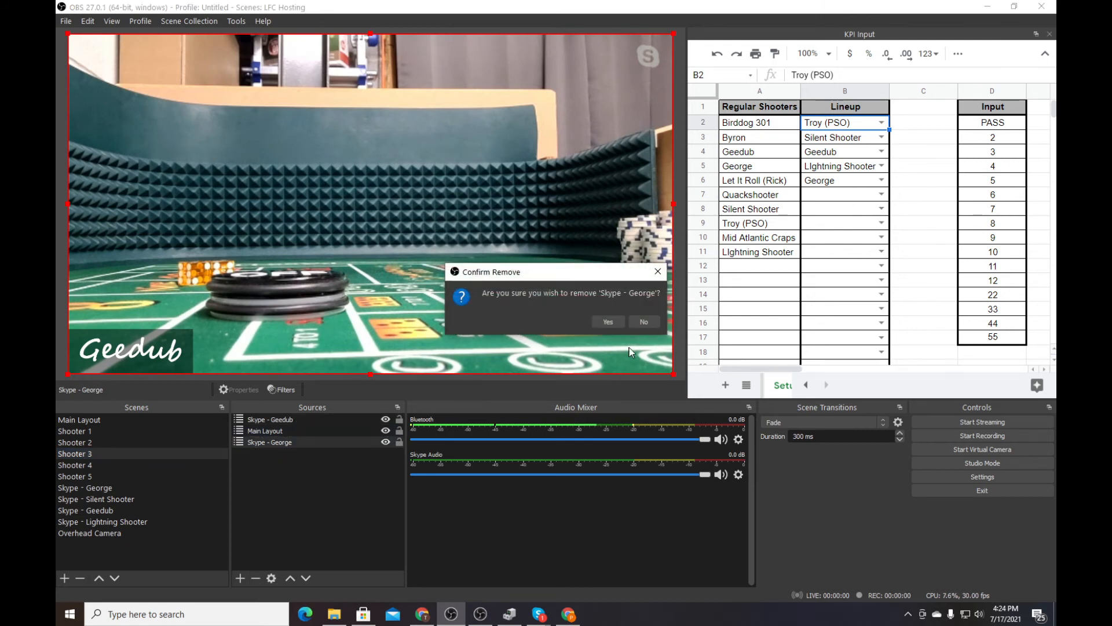
{"action": "left_click", "coordinate": [608, 322]}
{"action": "left_click", "coordinate": [294, 422]}
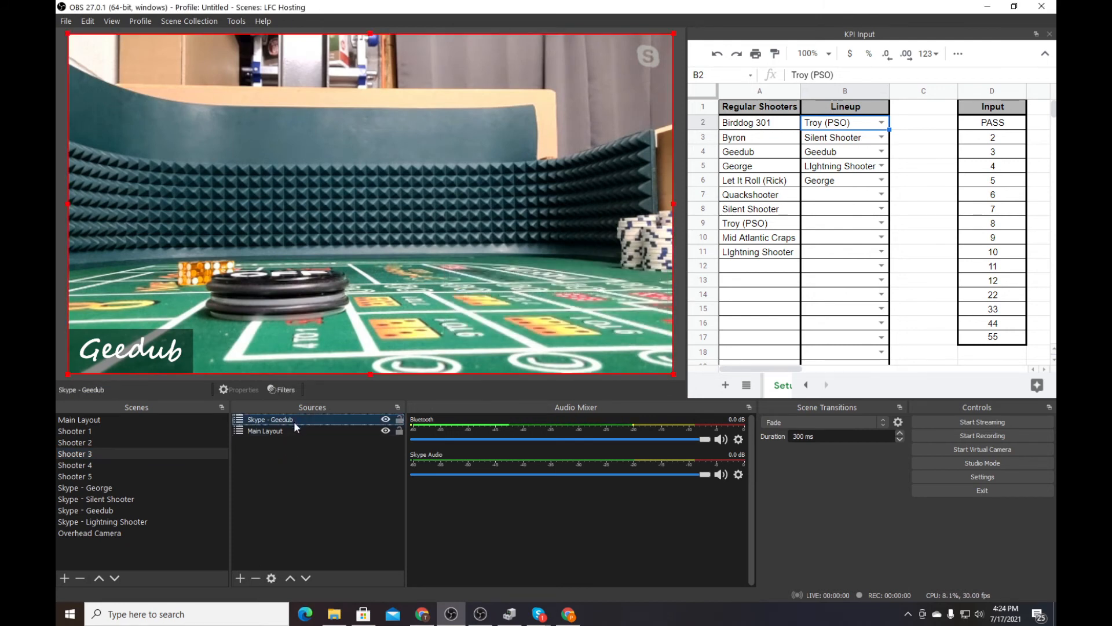
{"action": "left_click", "coordinate": [305, 577]}
{"action": "left_click", "coordinate": [259, 492]}
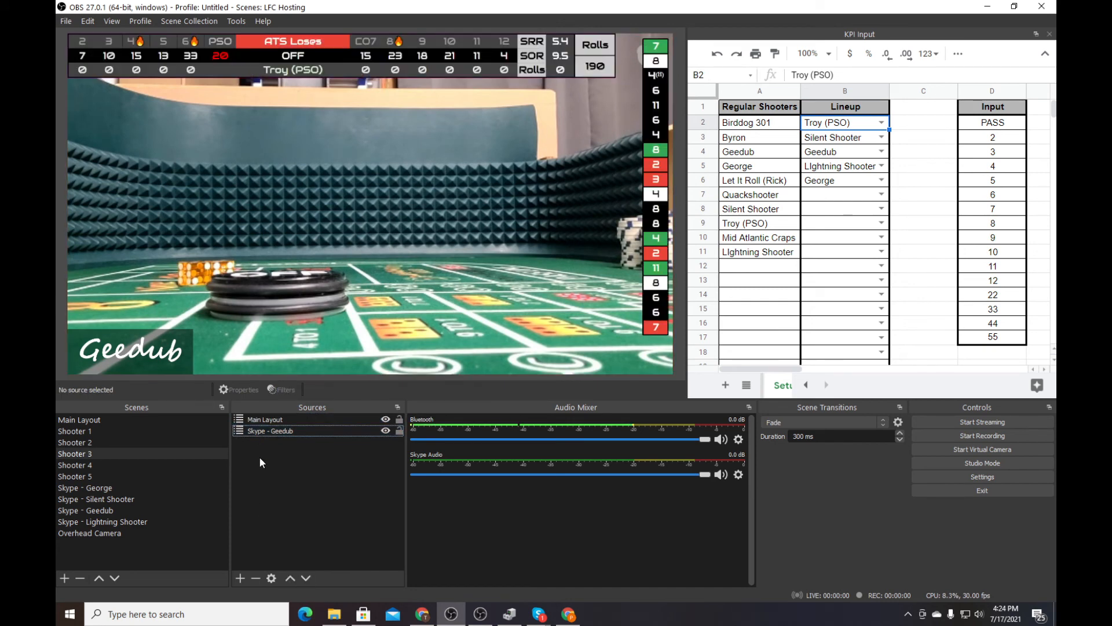
Step through the Shooter 1 to Shooter 4 scenes to compare their callers with the Lineup order.
{"action": "left_click", "coordinate": [83, 464]}
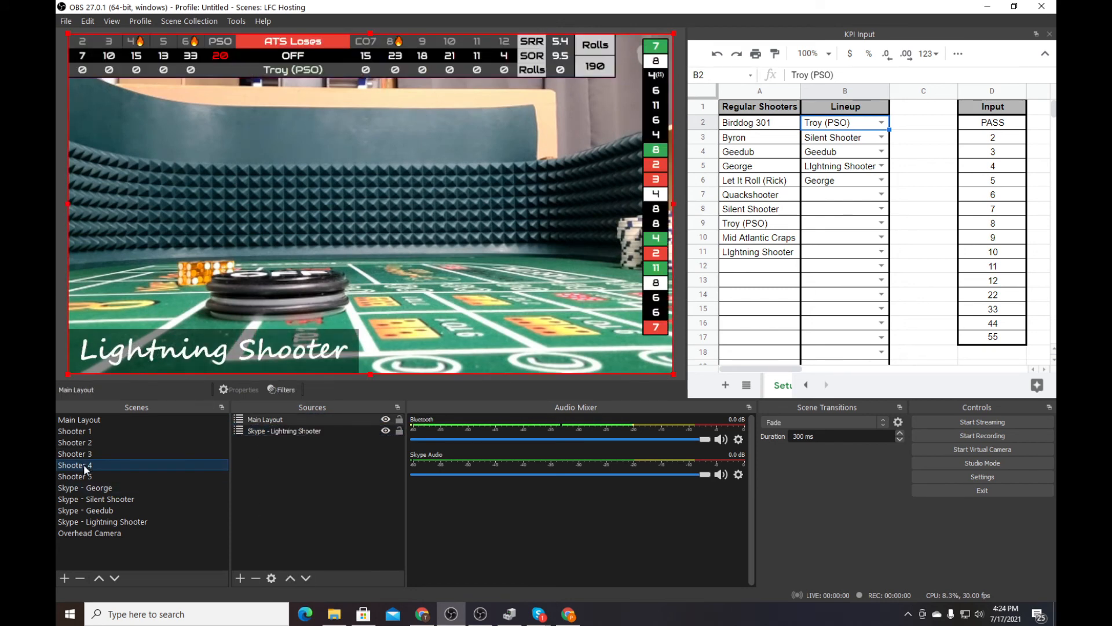
{"action": "left_click", "coordinate": [82, 430]}
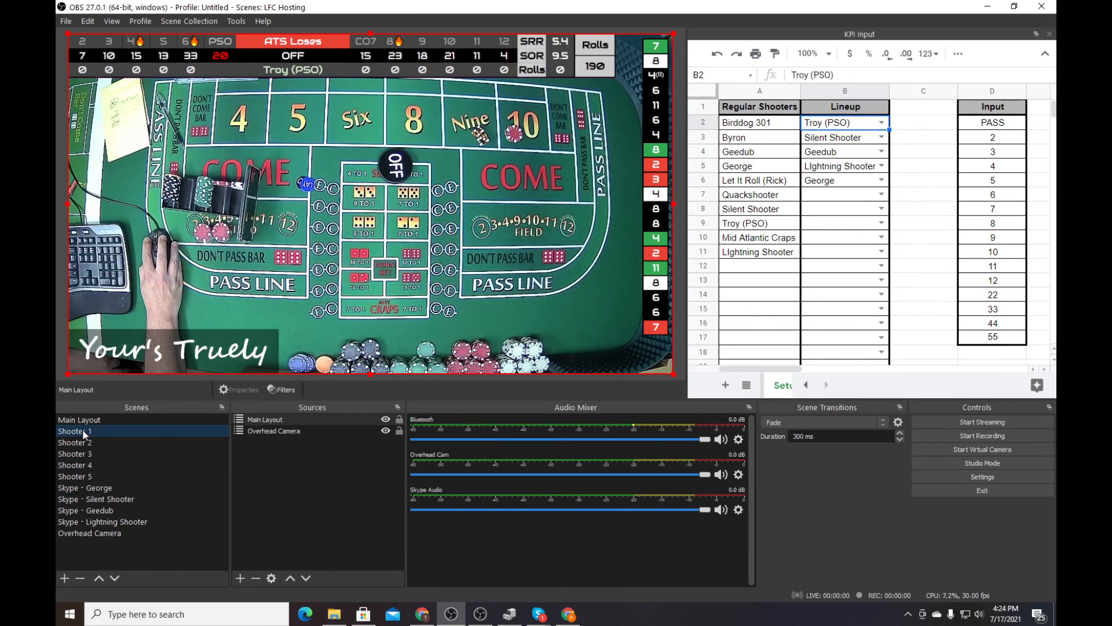
{"action": "left_click", "coordinate": [81, 441]}
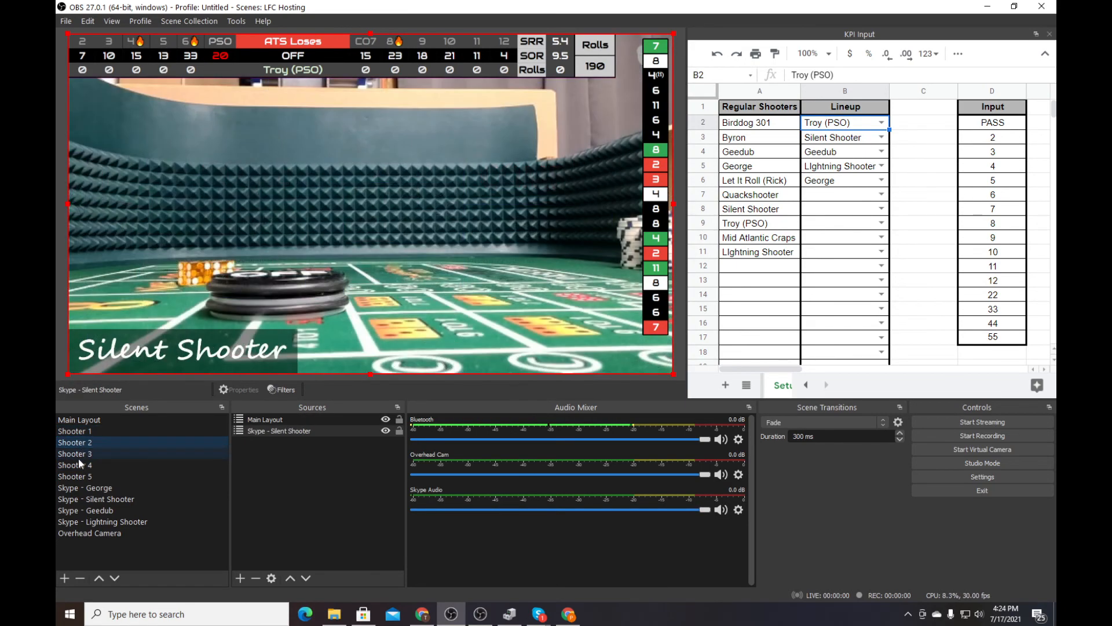
{"action": "left_click", "coordinate": [78, 453]}
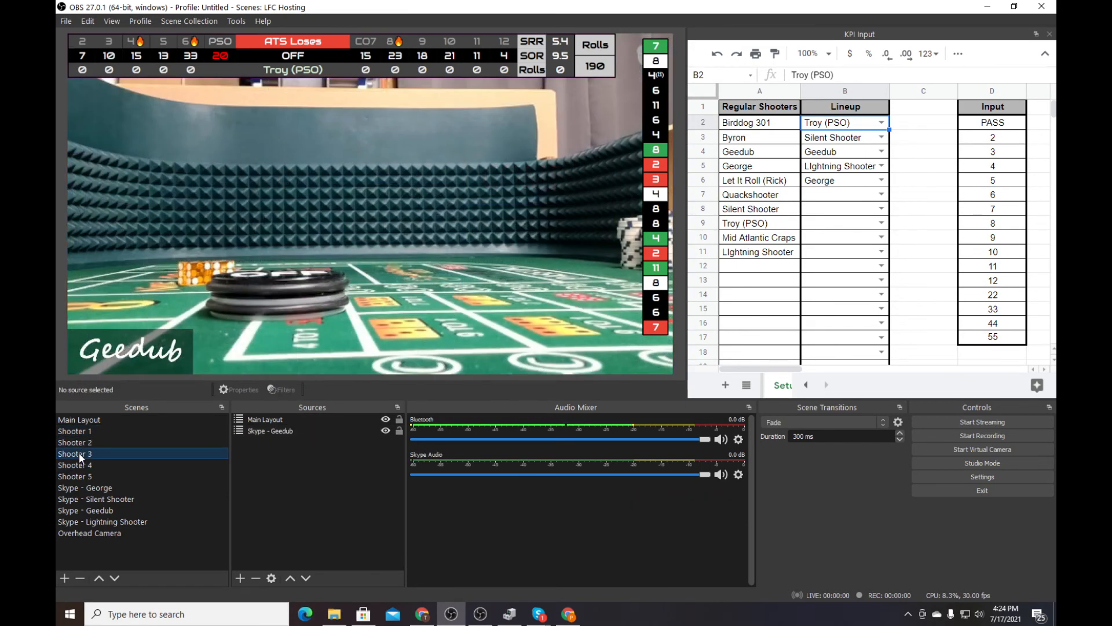
{"action": "left_click", "coordinate": [80, 466]}
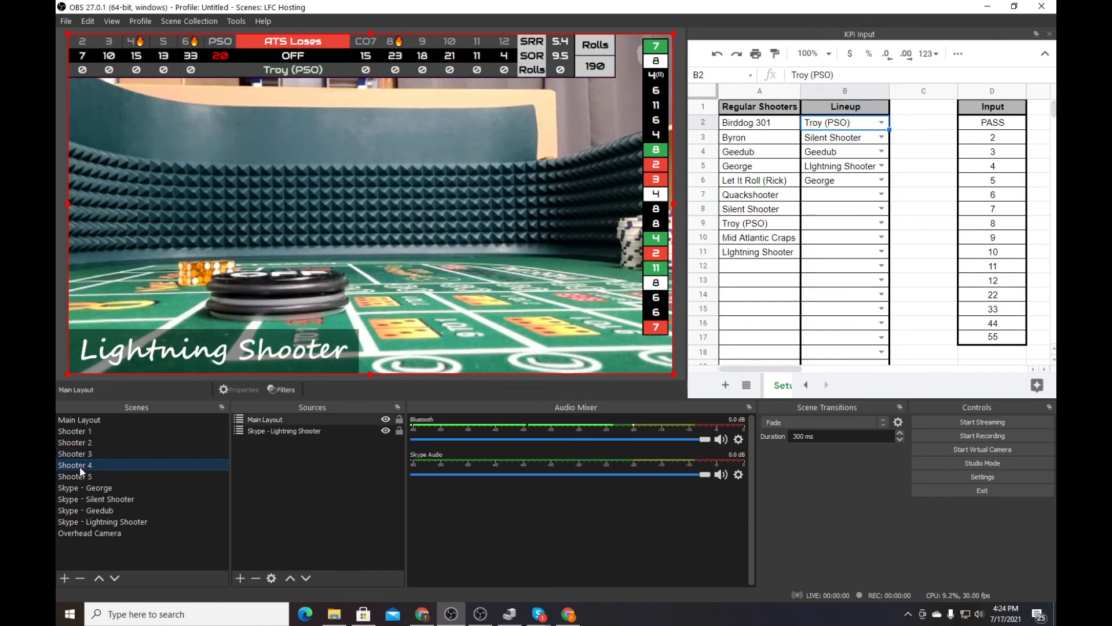
Remove the Overhead Camera source from the Shooter 5 scene.
{"action": "left_click", "coordinate": [81, 477]}
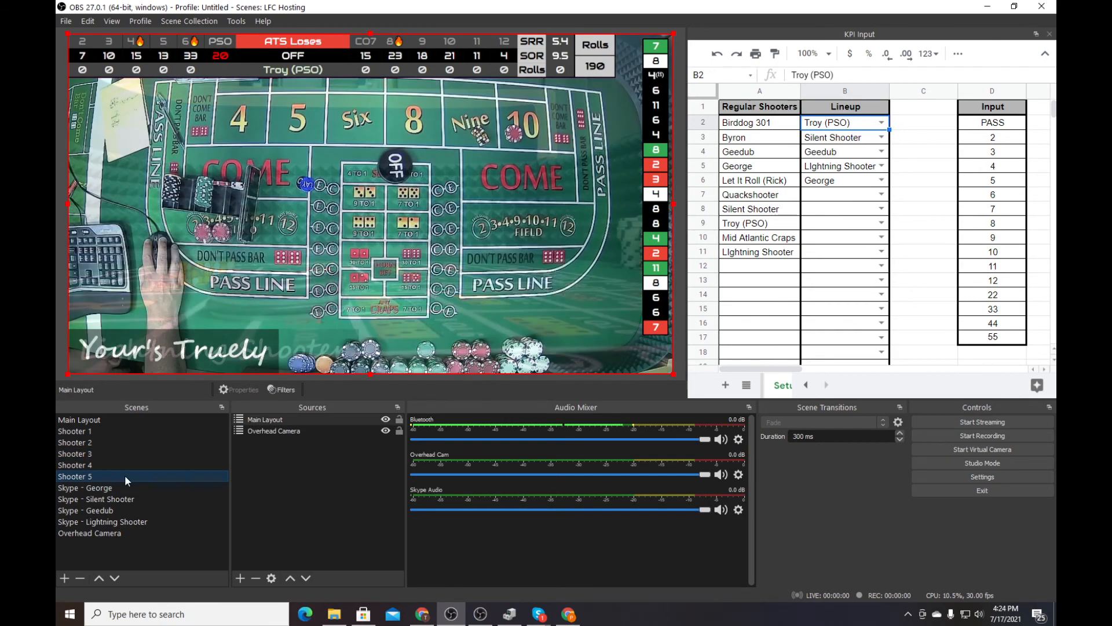
{"action": "left_click", "coordinate": [272, 430]}
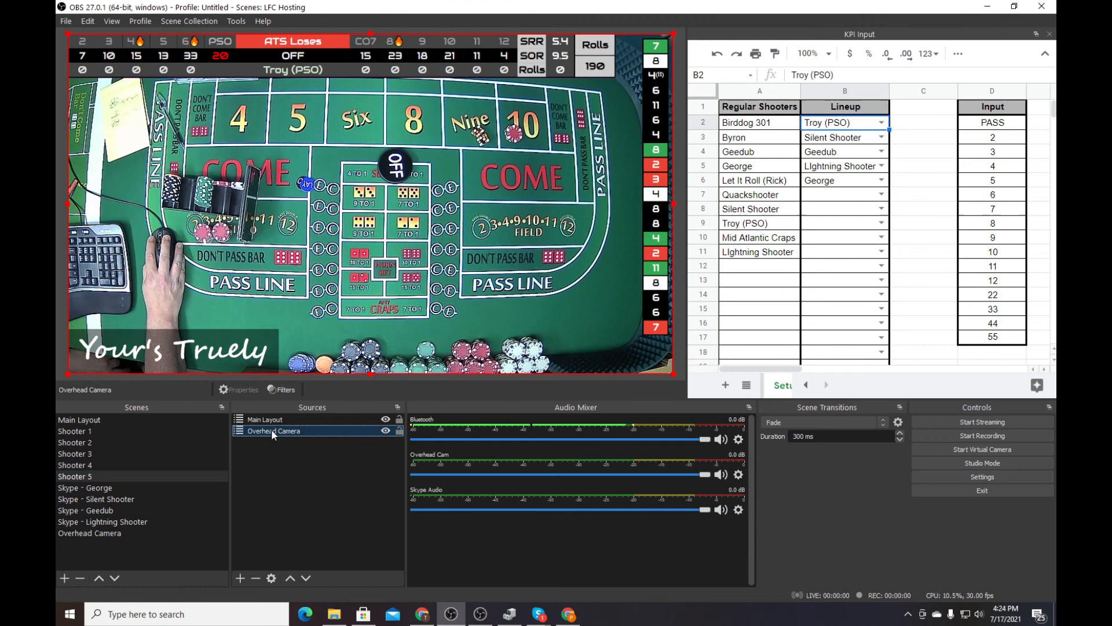
{"action": "left_click", "coordinate": [257, 578]}
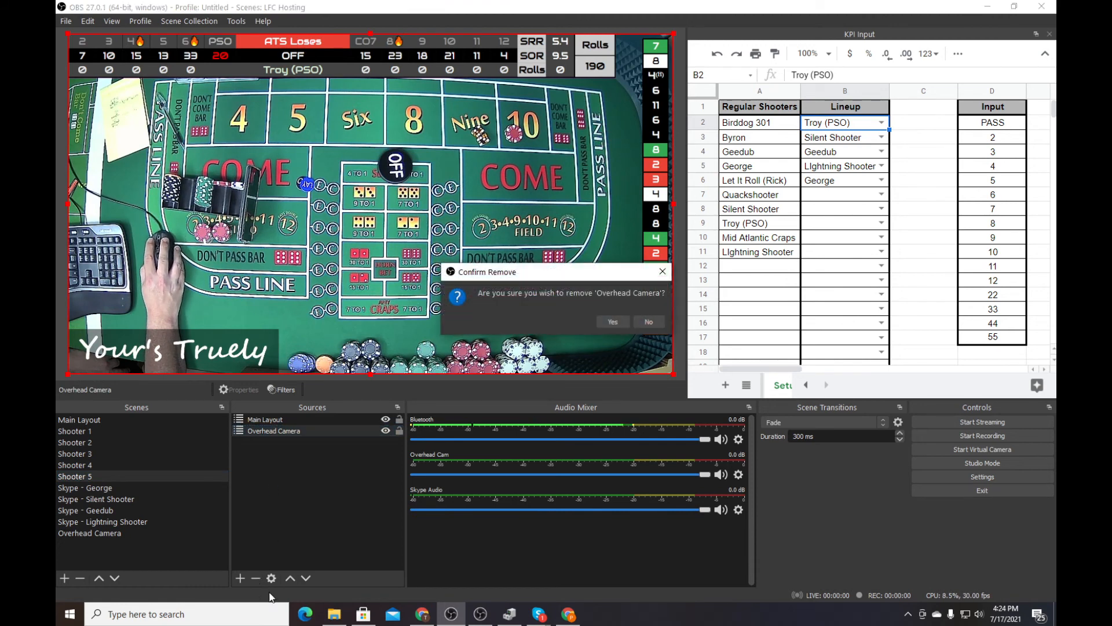
{"action": "left_click", "coordinate": [608, 321]}
Add the existing Skype scene of the shooter in Lineup cell B6 to Shooter 5 and move Main Layout above it.
{"action": "left_click", "coordinate": [237, 582]}
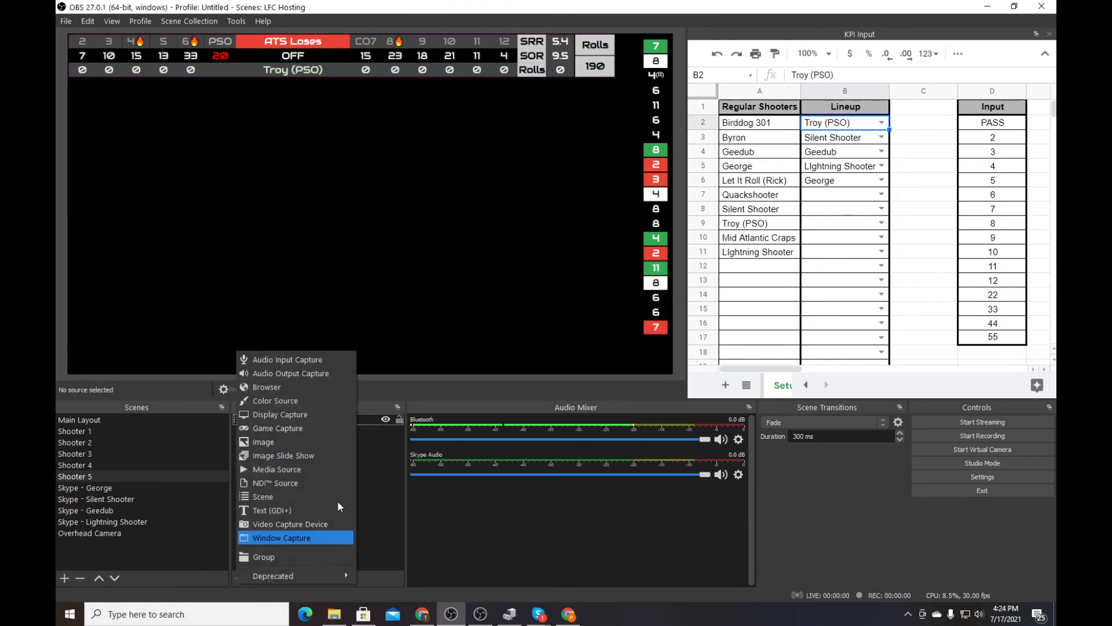
{"action": "left_click", "coordinate": [300, 502]}
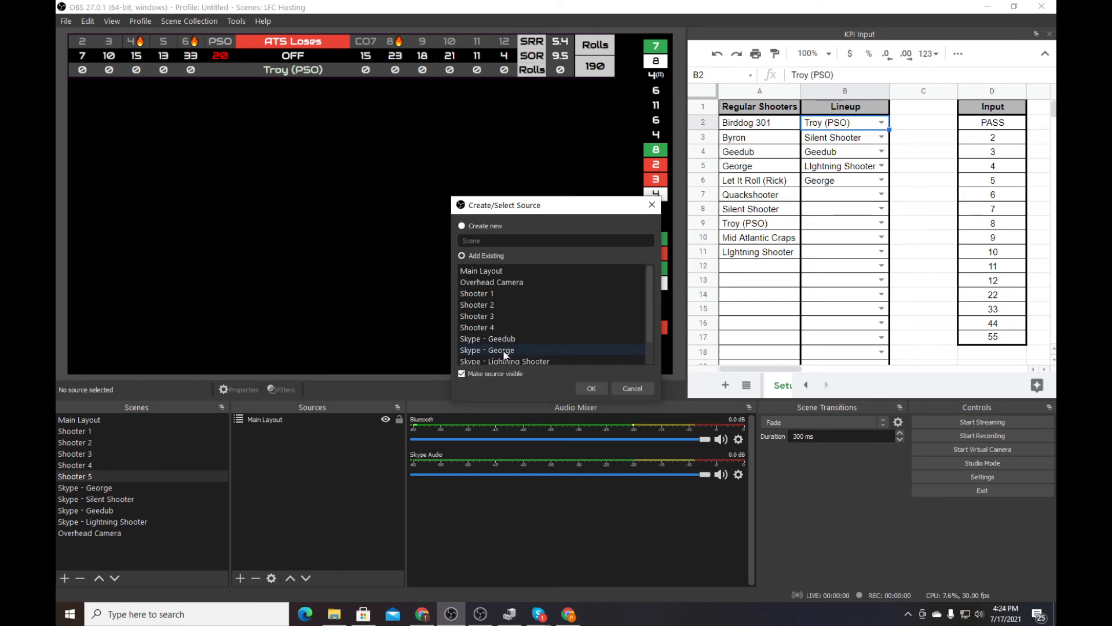
{"action": "left_click", "coordinate": [496, 351]}
{"action": "left_click", "coordinate": [589, 388]}
{"action": "left_click", "coordinate": [273, 431]}
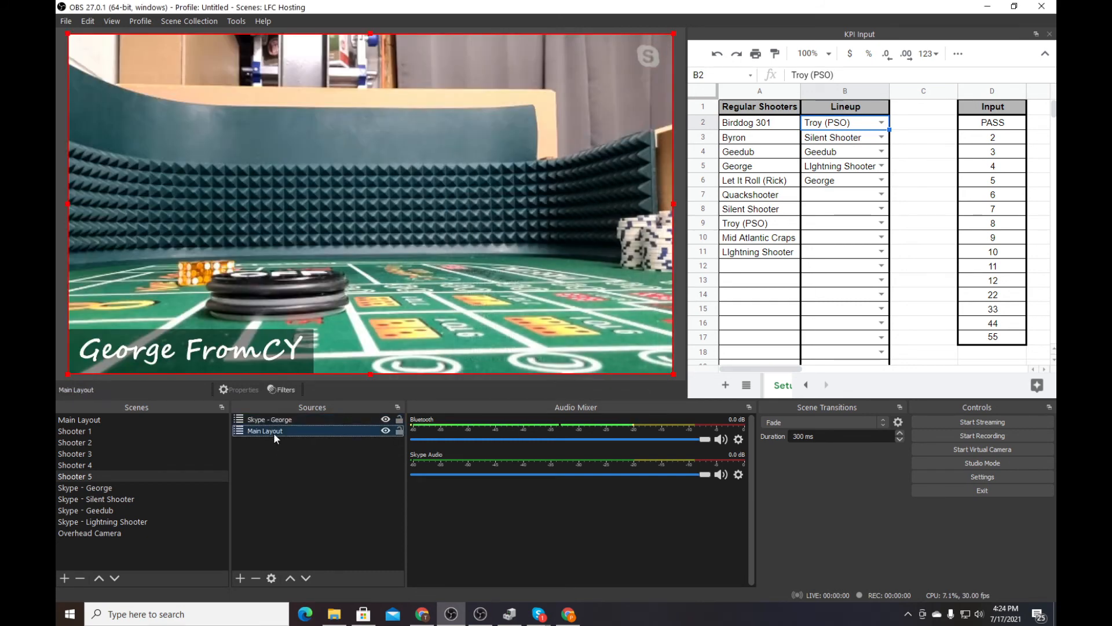
{"action": "left_click", "coordinate": [291, 576]}
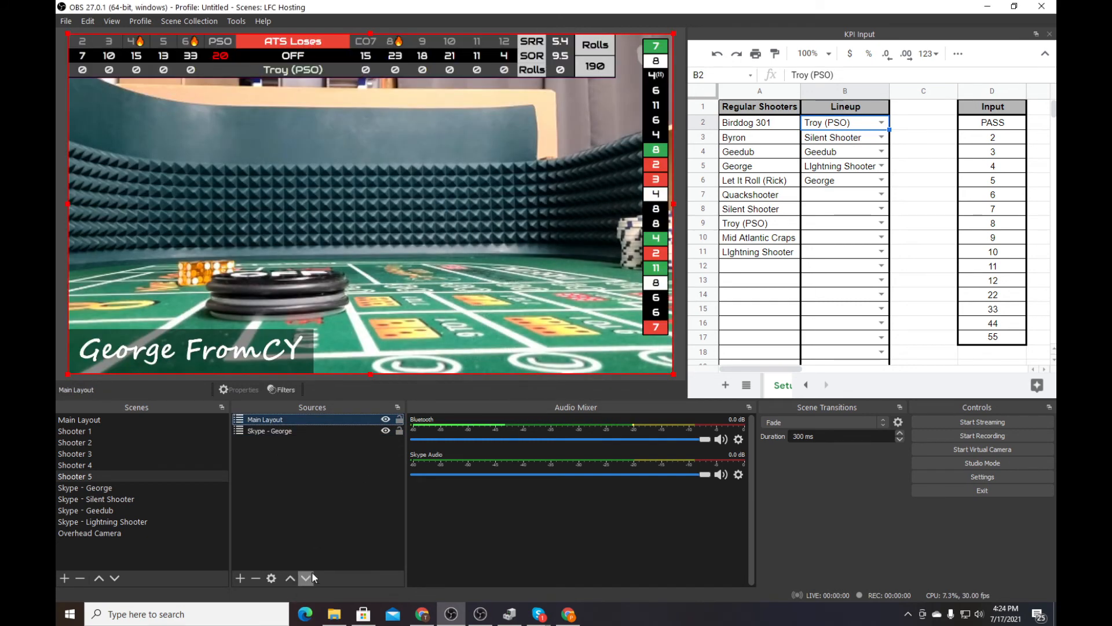
{"action": "left_click", "coordinate": [310, 485]}
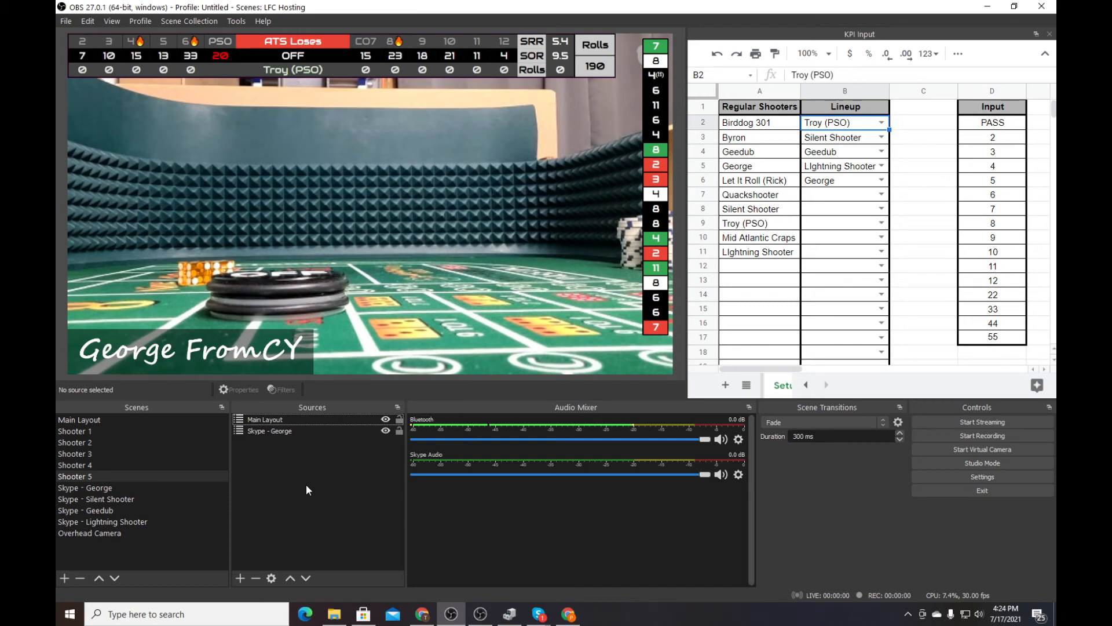
Switch through scenes Shooter 1 to Shooter 5 with their hotkeys to check the rotation.
{"action": "key", "text": "F1"}
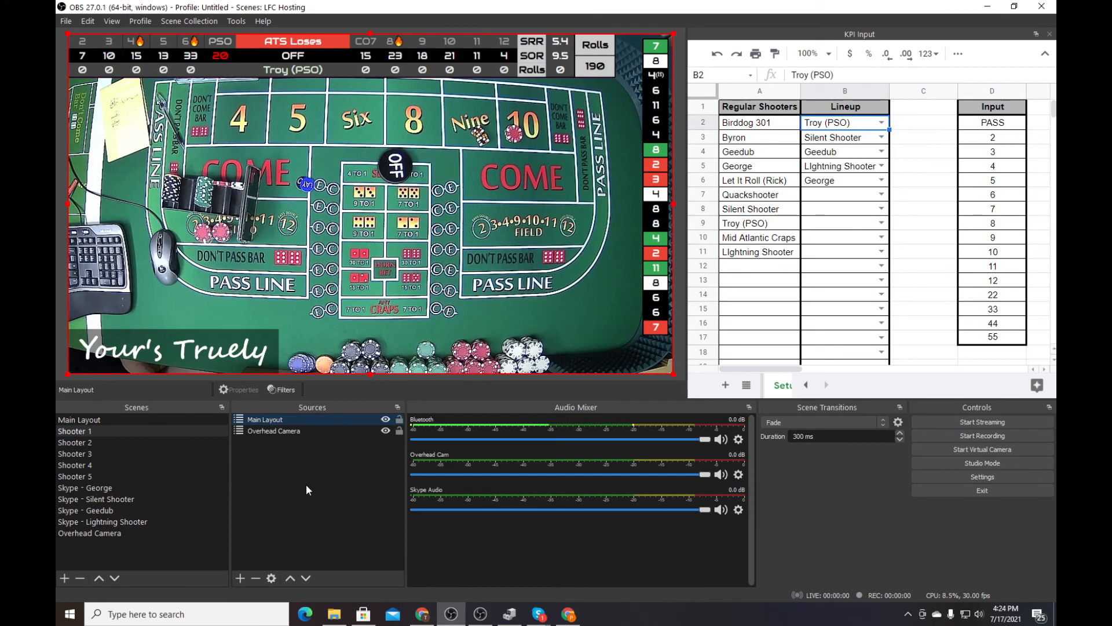
{"action": "key", "text": "F2"}
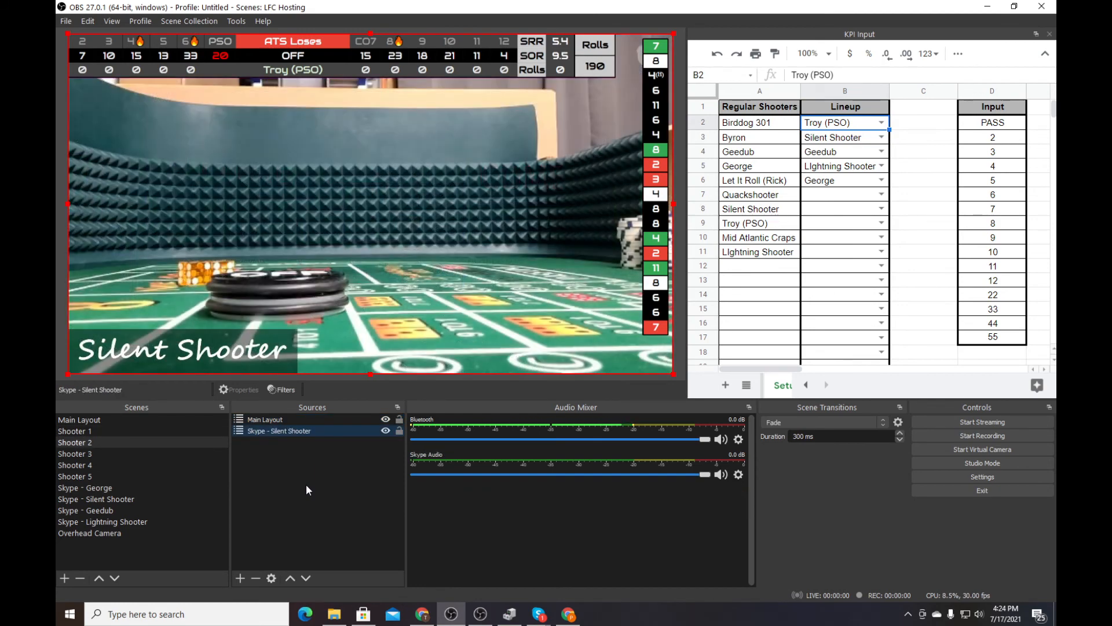
{"action": "key", "text": "3"}
{"action": "key", "text": "4"}
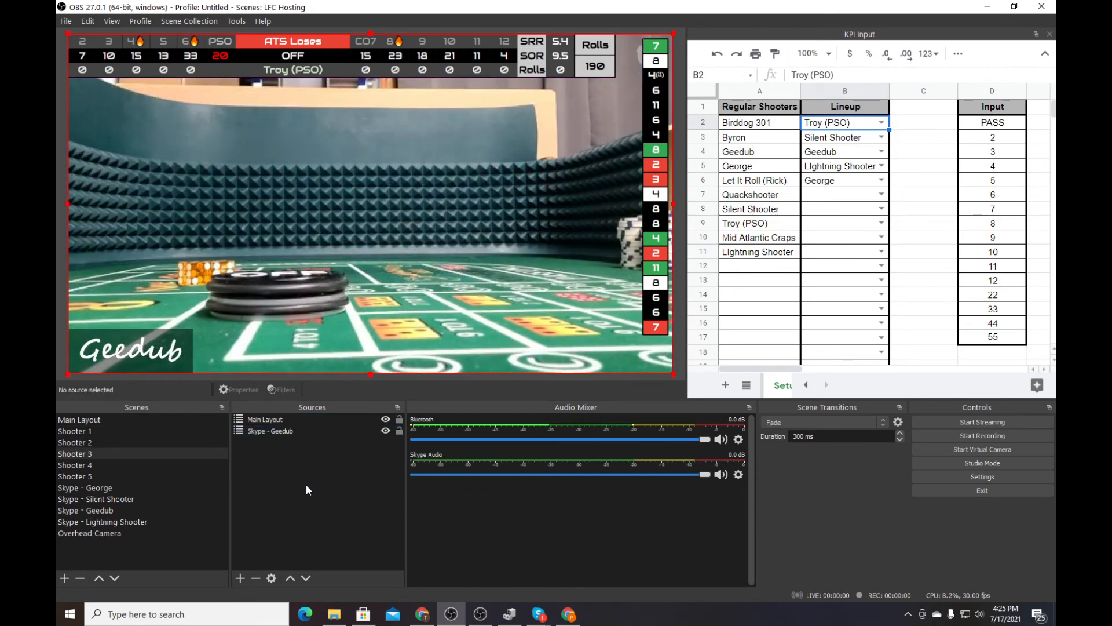
{"action": "key", "text": "5"}
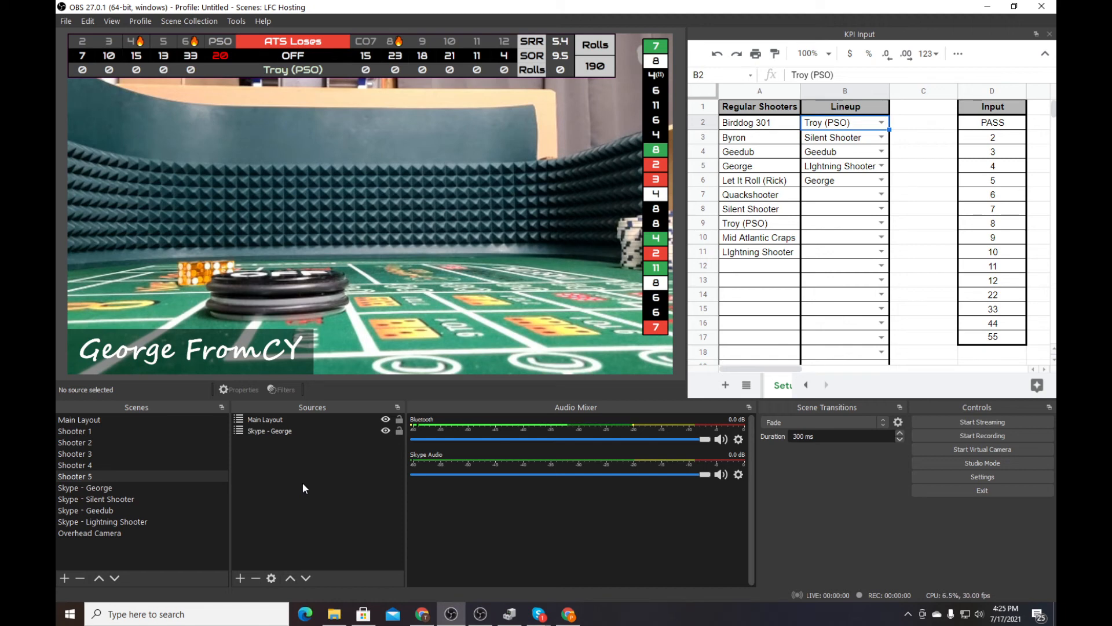
Start the virtual camera and switch to the Skype main window.
{"action": "left_click", "coordinate": [981, 450]}
{"action": "mouse_move", "coordinate": [539, 614]}
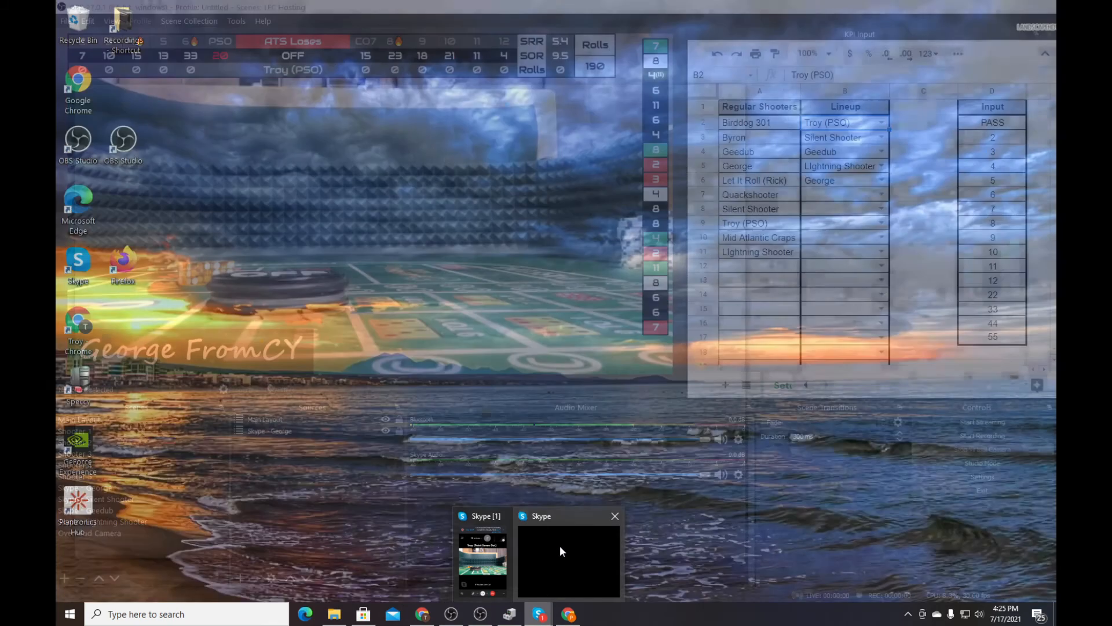
{"action": "left_click", "coordinate": [559, 544]}
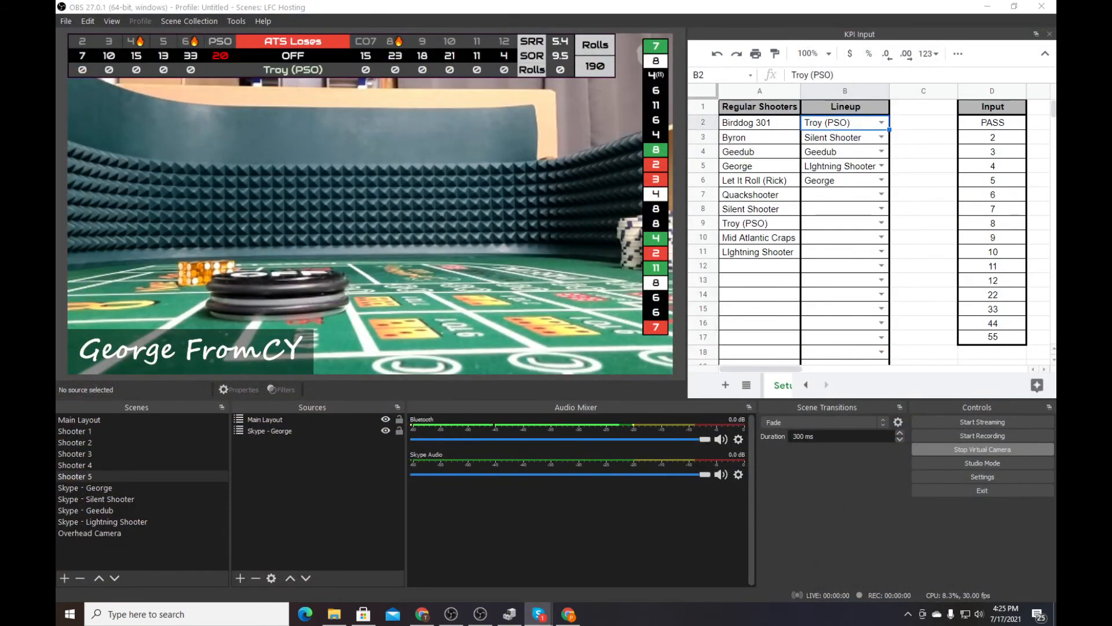
Bring the Skype call window over the OBS scene preview.
{"action": "left_click_drag", "start_coordinate": [880, 161], "coordinate": [461, 93]}
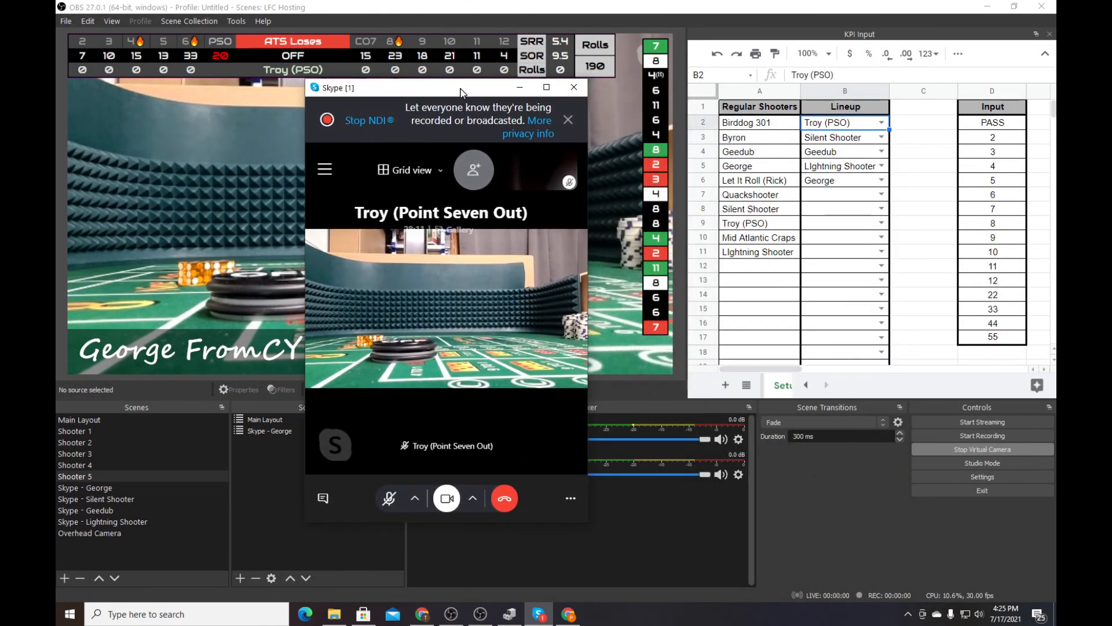
{"action": "left_click", "coordinate": [481, 615]}
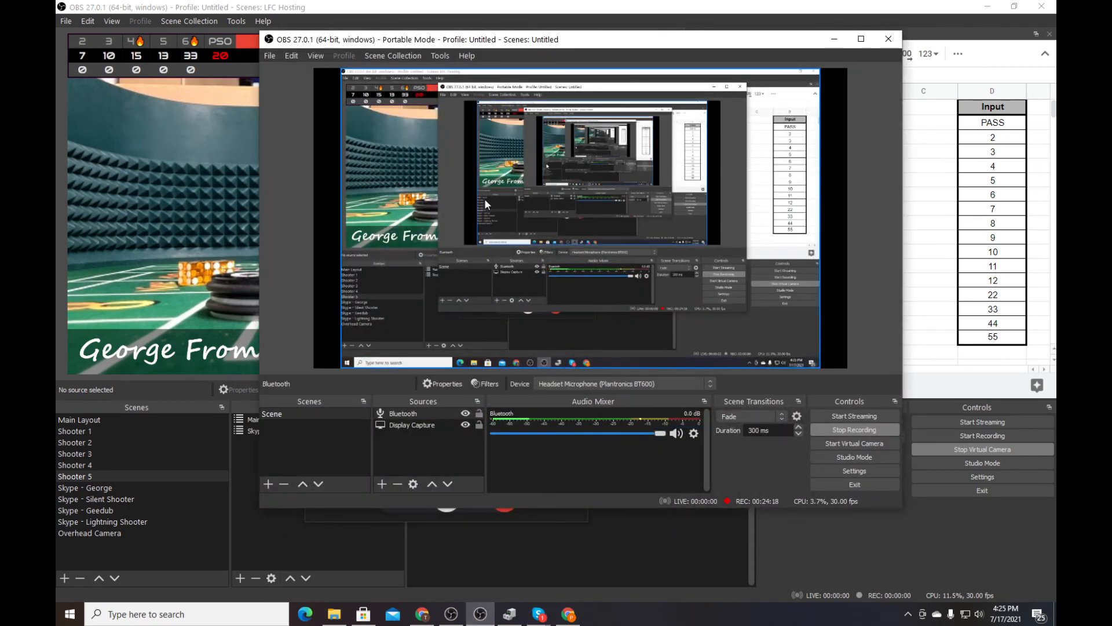
{"action": "left_click_drag", "start_coordinate": [438, 44], "coordinate": [609, 76]}
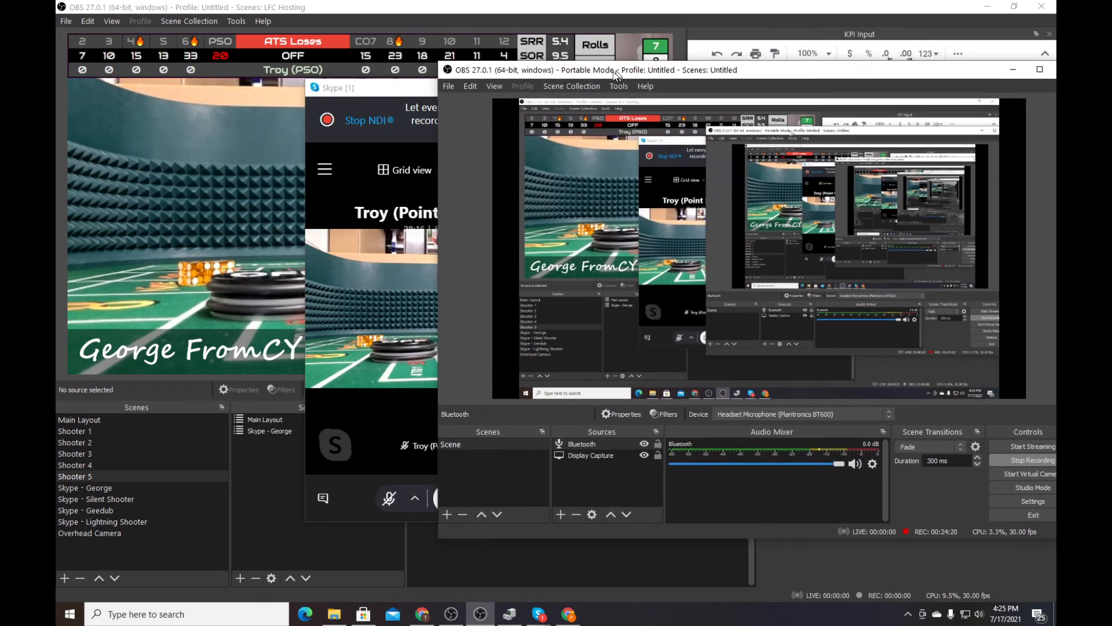
{"action": "left_click", "coordinate": [392, 84]}
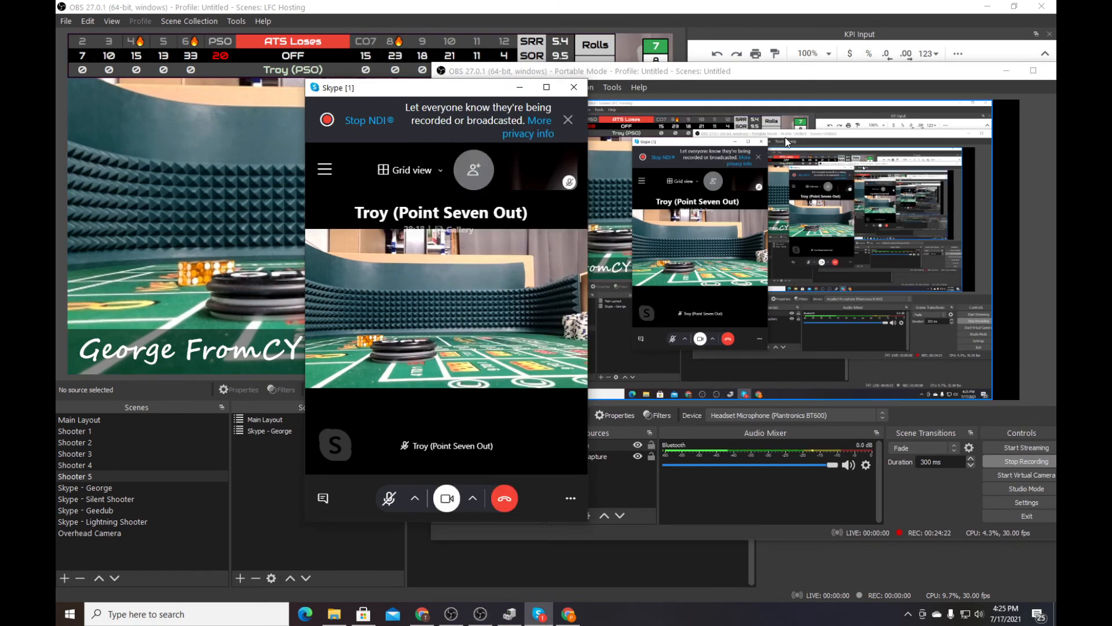
{"action": "left_click", "coordinate": [1006, 71]}
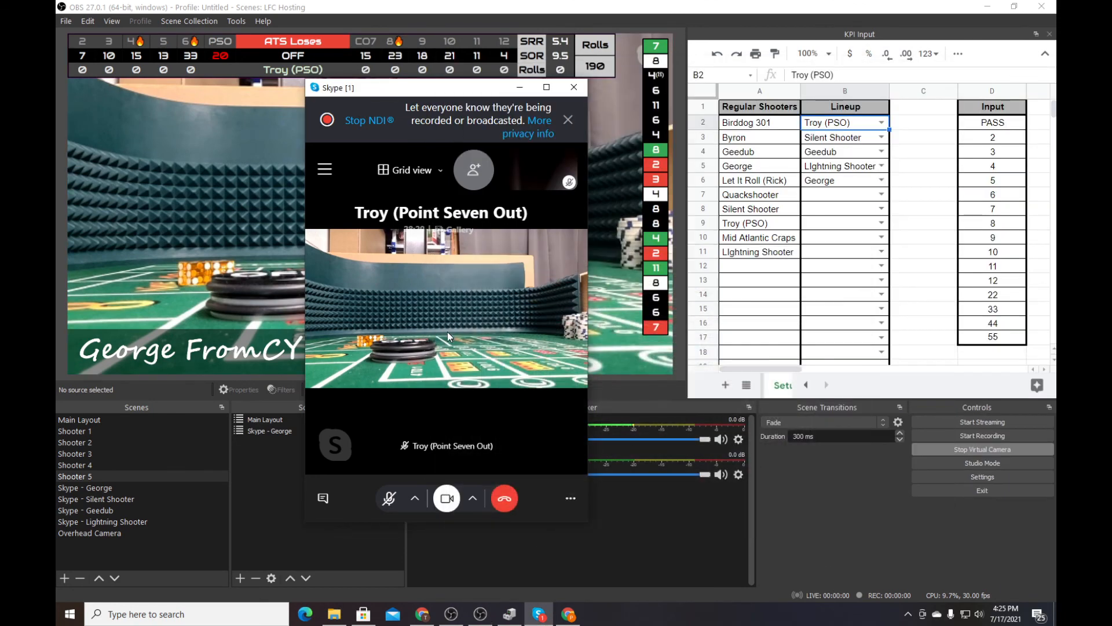
Reposition the Skype call window and enlarge it until the call video fills its full width.
{"action": "left_click_drag", "start_coordinate": [463, 132], "coordinate": [494, 125]}
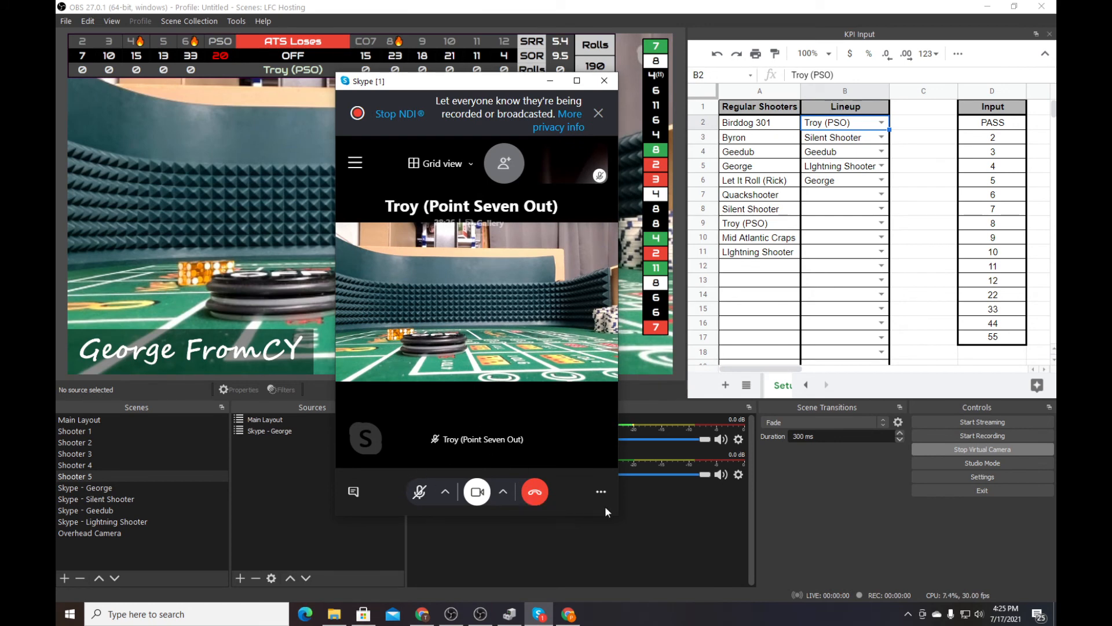
{"action": "left_click_drag", "start_coordinate": [616, 517], "coordinate": [868, 537]}
{"action": "mouse_move", "coordinate": [825, 140]}
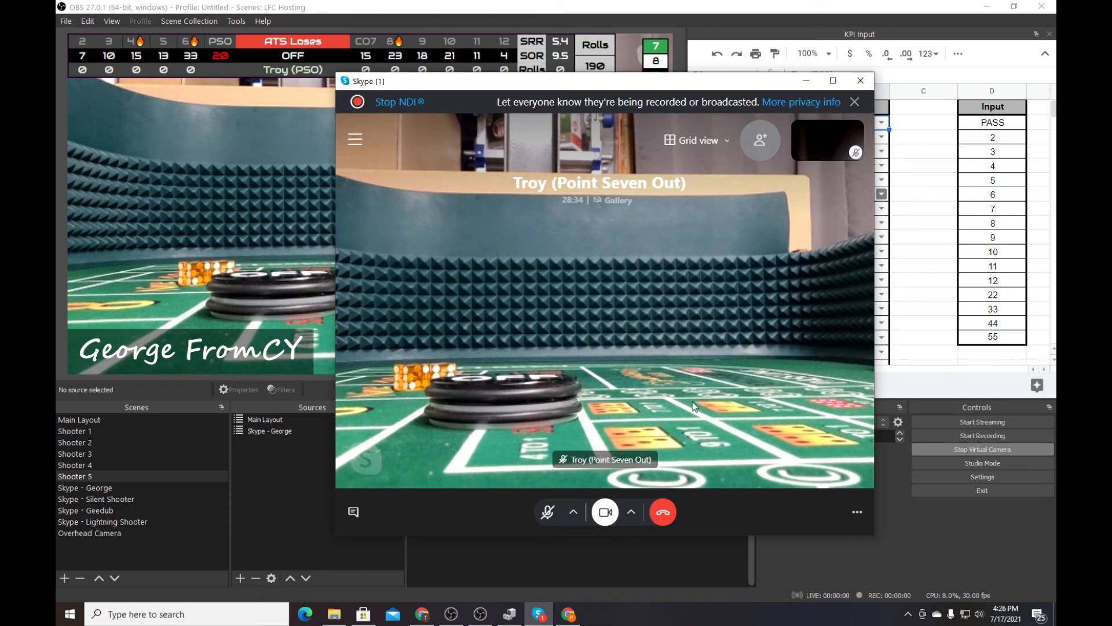
Set the Skype call's camera to OBS Virtual Camera and close the video settings.
{"action": "left_click", "coordinate": [631, 512]}
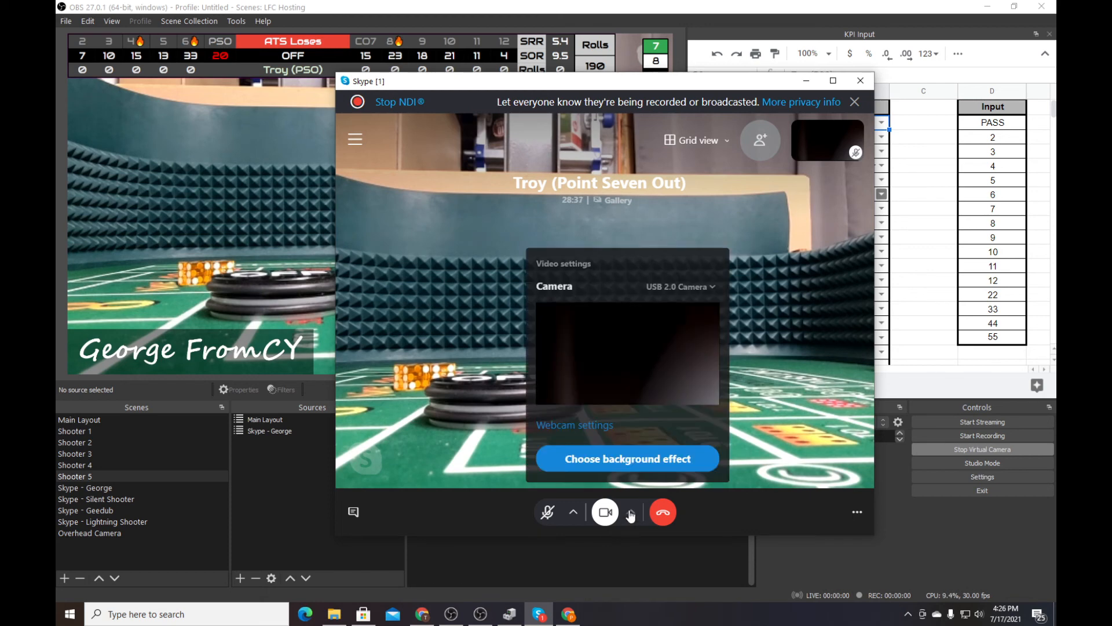
{"action": "left_click", "coordinate": [708, 289]}
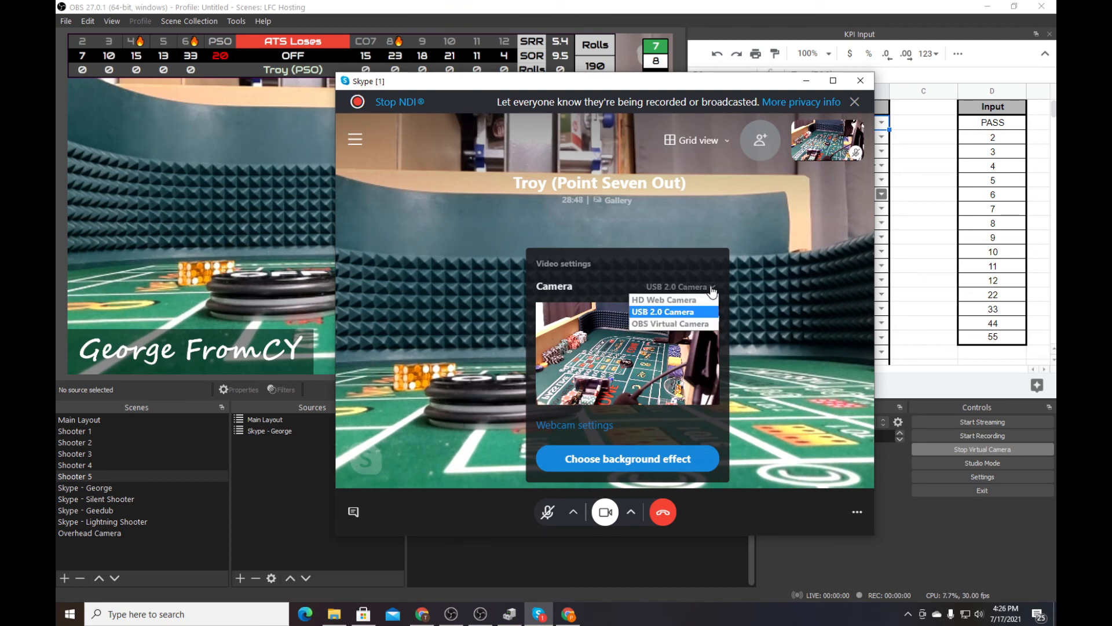
{"action": "left_click", "coordinate": [657, 325]}
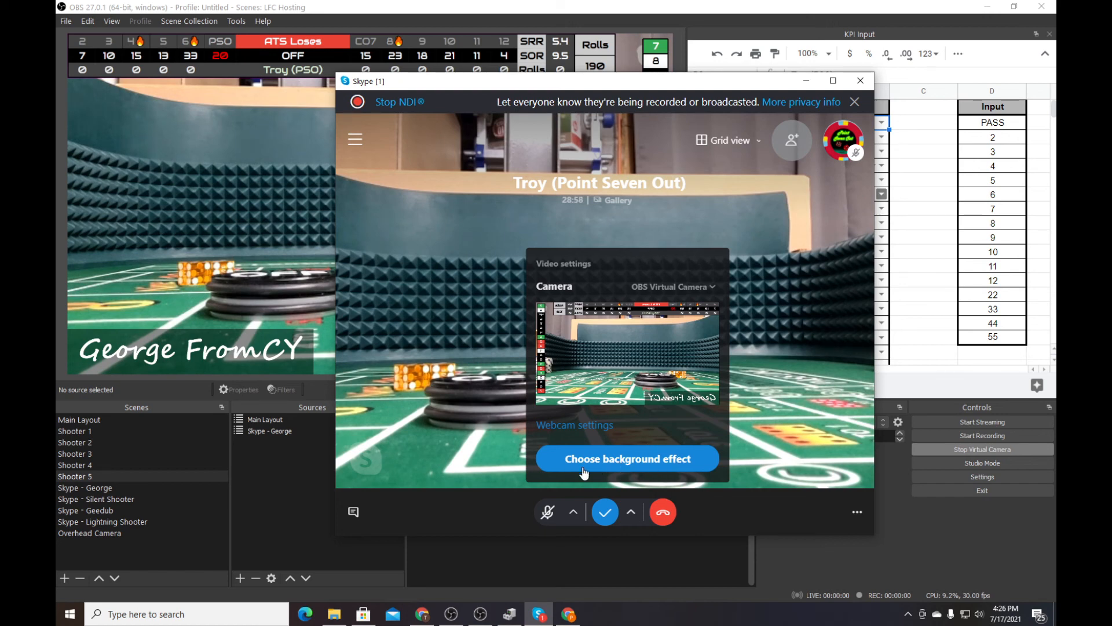
{"action": "left_click", "coordinate": [737, 519]}
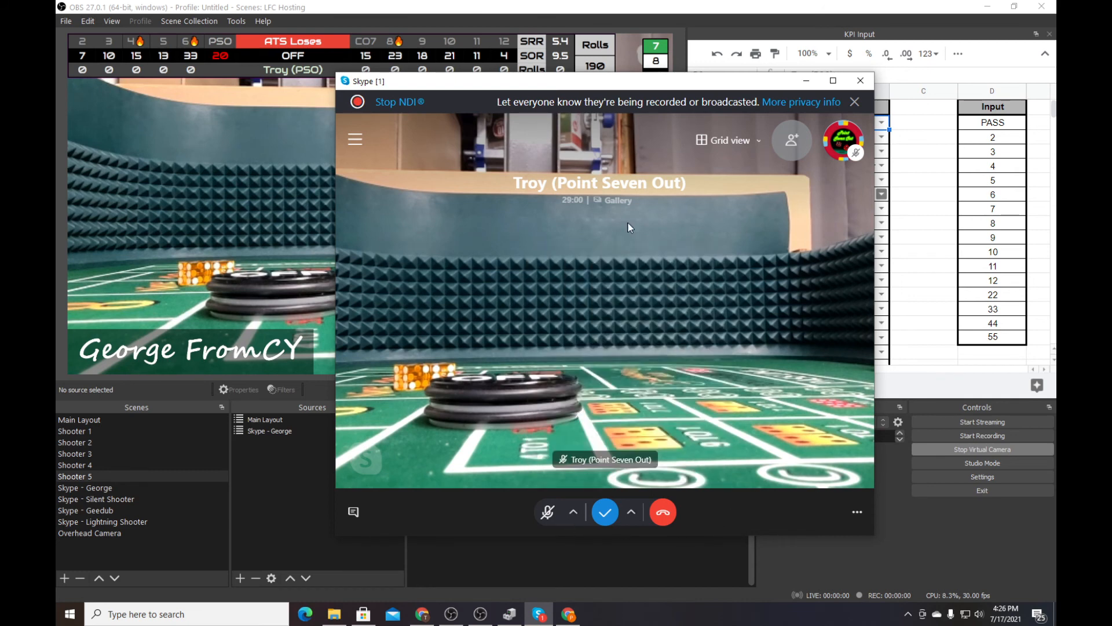
Reopen Skype's video settings and place a smaller OBS window and the Skype call window side by side.
{"action": "left_click_drag", "start_coordinate": [653, 88], "coordinate": [750, 71]}
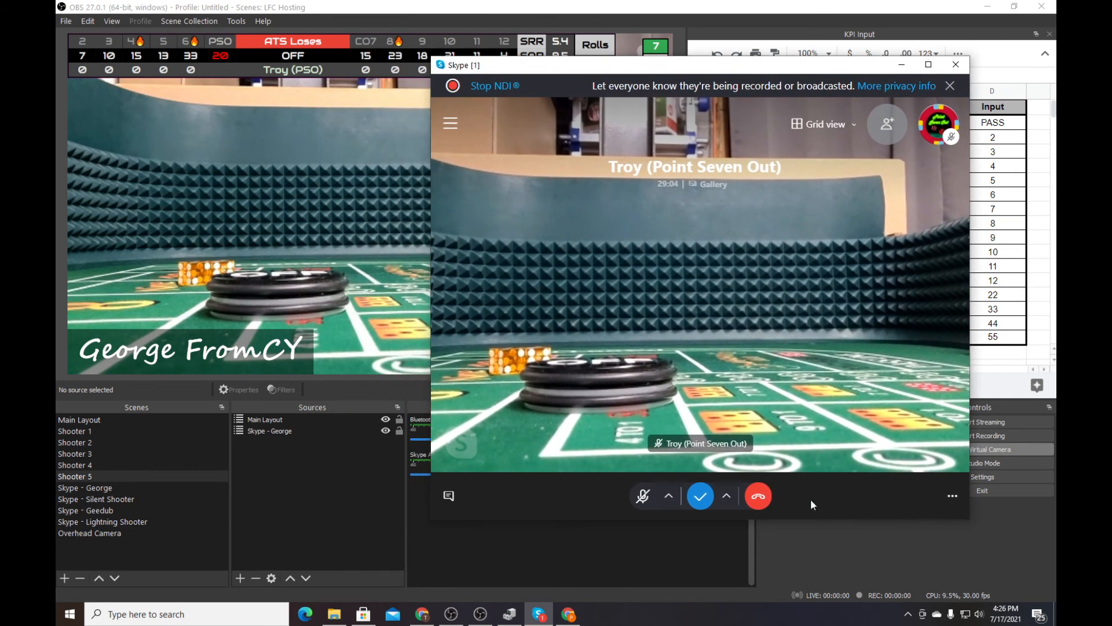
{"action": "left_click", "coordinate": [726, 496]}
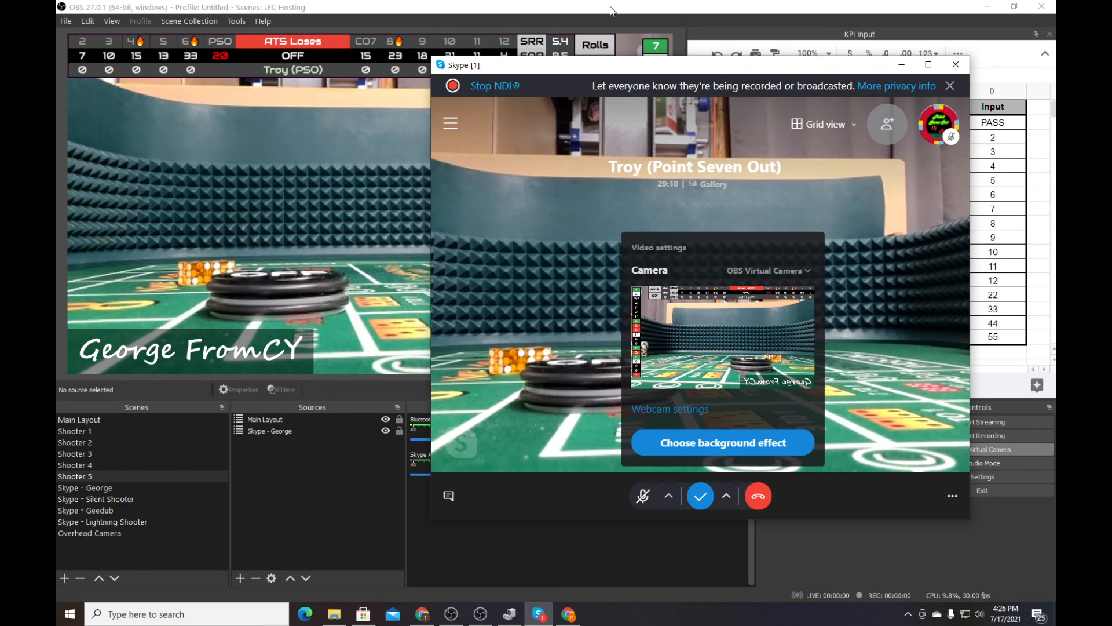
{"action": "left_click_drag", "start_coordinate": [613, 11], "coordinate": [375, 63]}
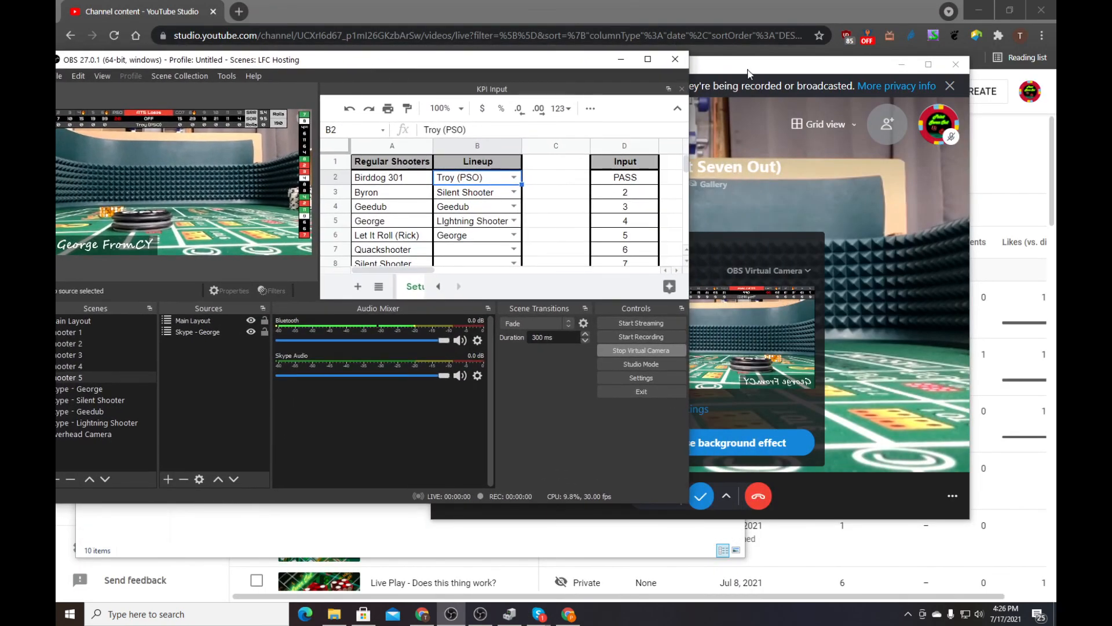
{"action": "left_click_drag", "start_coordinate": [747, 73], "coordinate": [852, 72]}
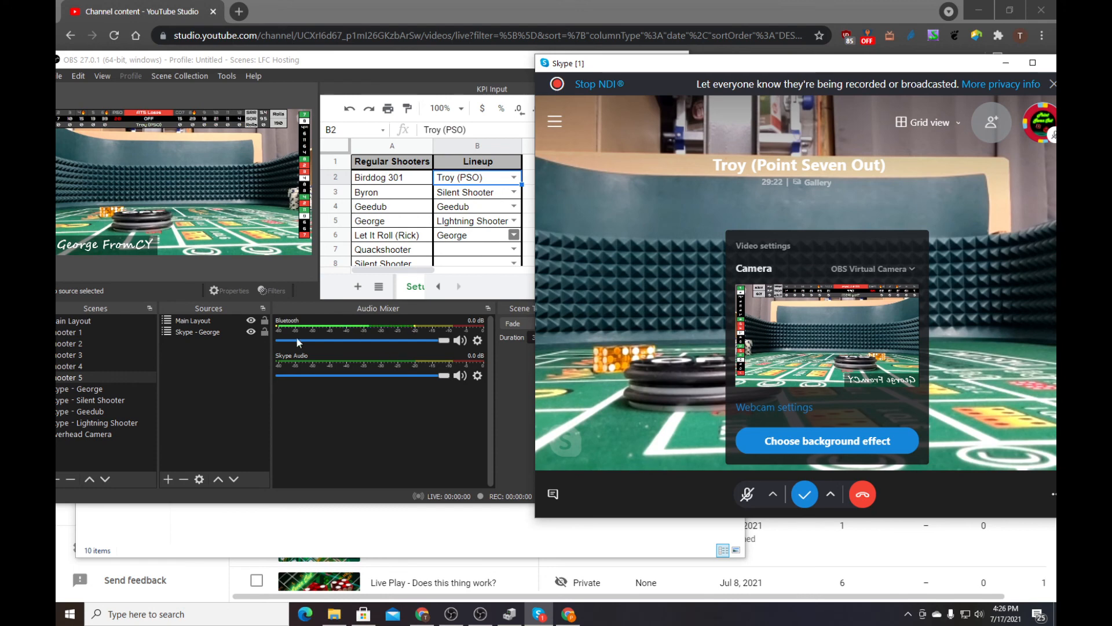
Switch OBS through scenes Shooter 1 to Shooter 5 and check each one in Skype's camera preview.
{"action": "left_click", "coordinate": [243, 266]}
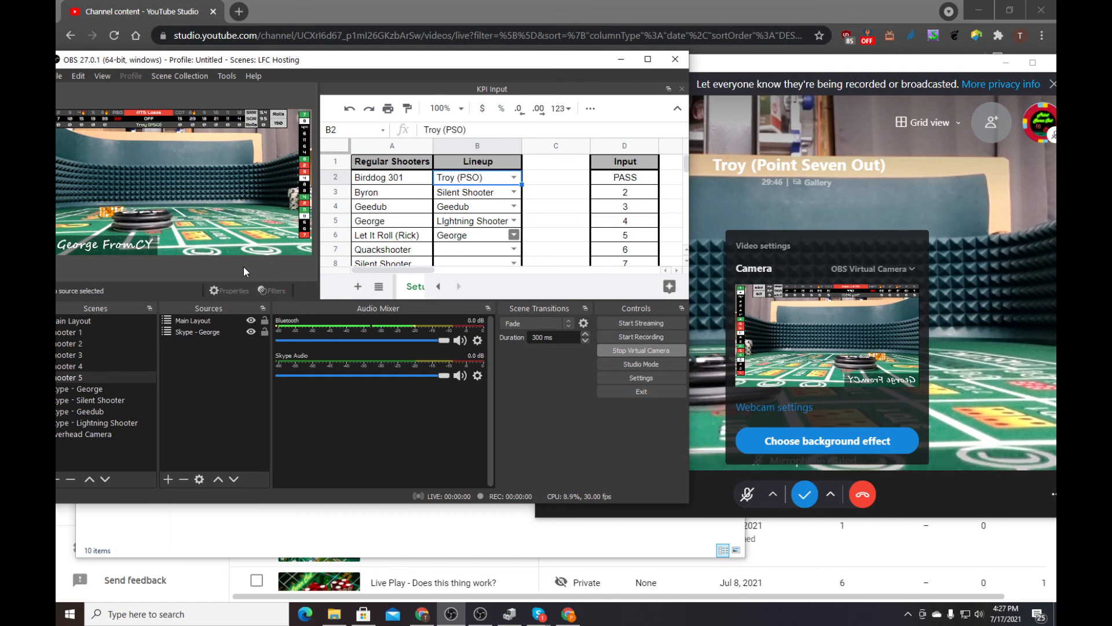
{"action": "key", "text": "F1"}
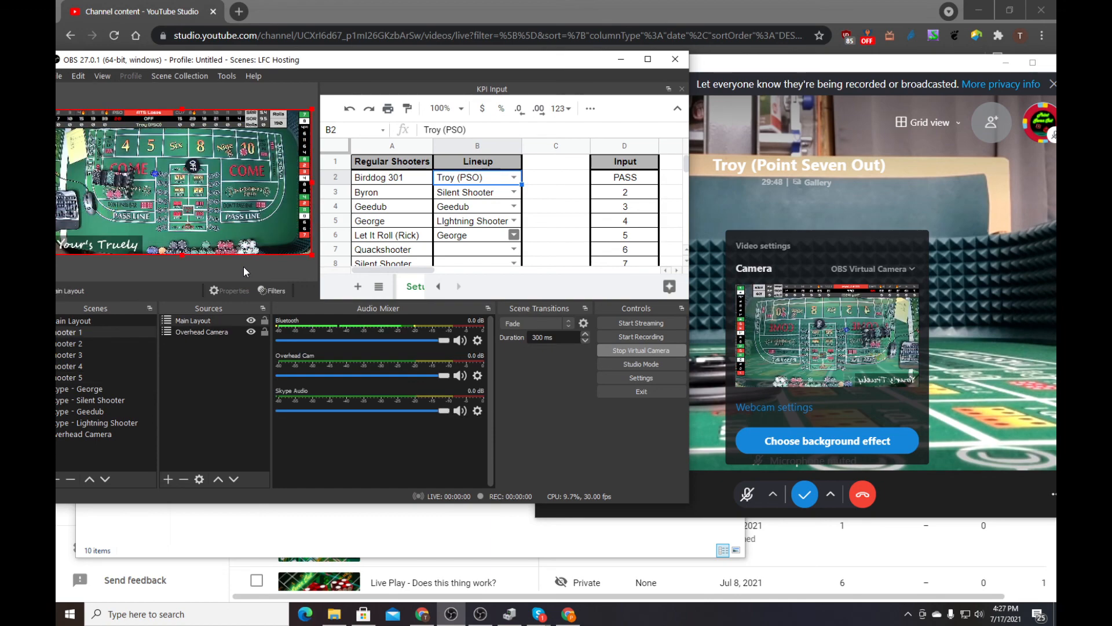
{"action": "key", "text": "F2"}
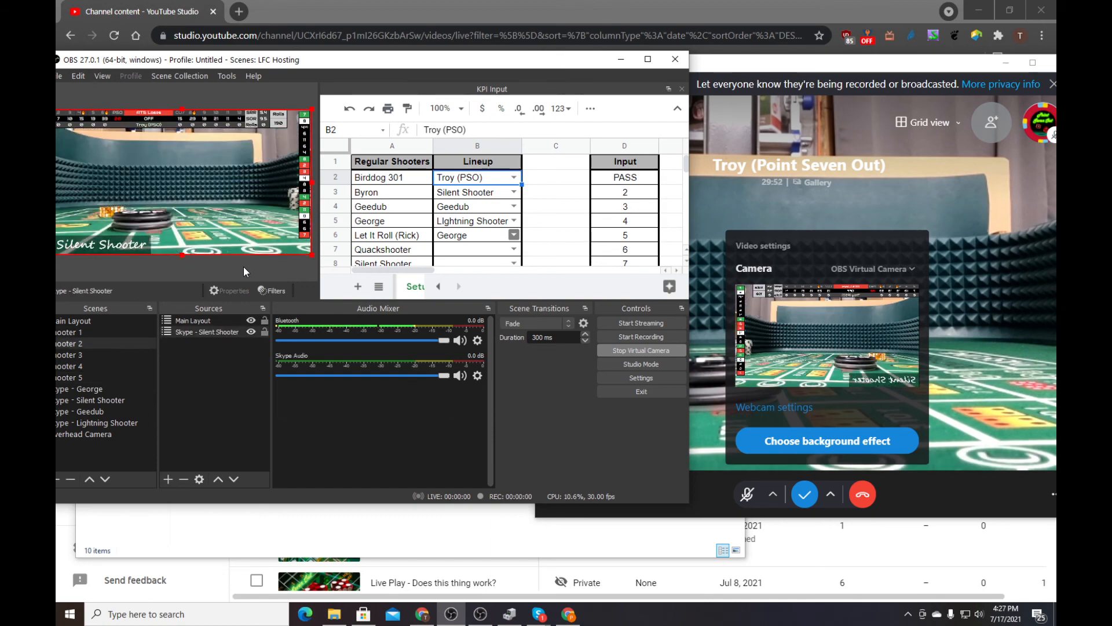
{"action": "key", "text": "F3"}
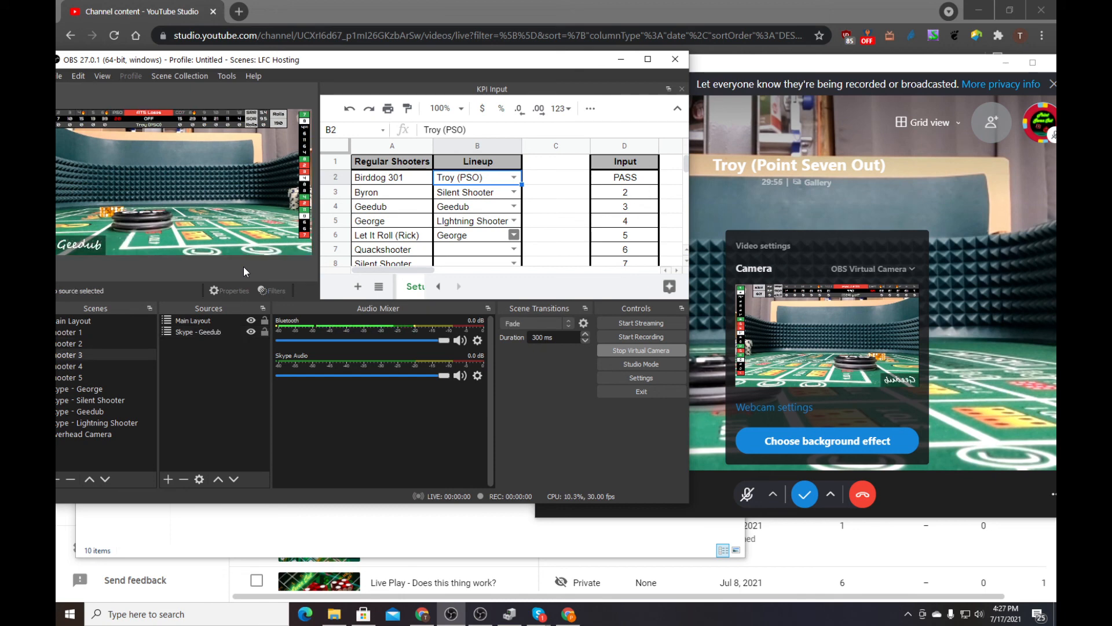
{"action": "key", "text": "F4"}
{"action": "key", "text": "F5"}
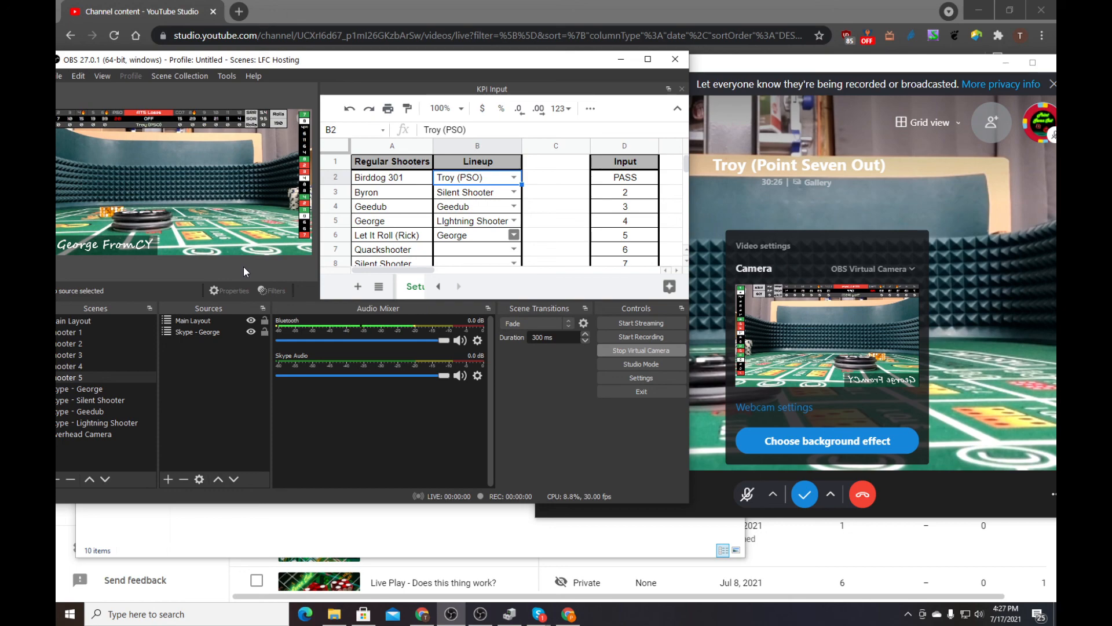
Move the OBS window back toward the middle of the desktop and maximize it.
{"action": "left_click_drag", "start_coordinate": [362, 66], "coordinate": [524, 88]}
{"action": "double_click", "coordinate": [524, 87]}
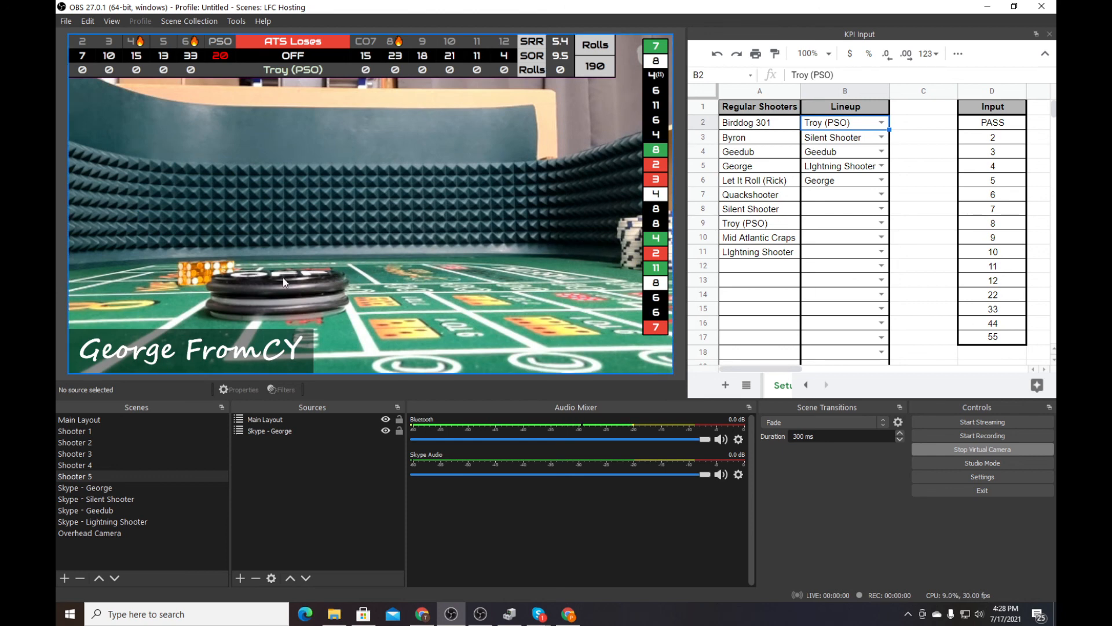
{"action": "left_click", "coordinate": [392, 276]}
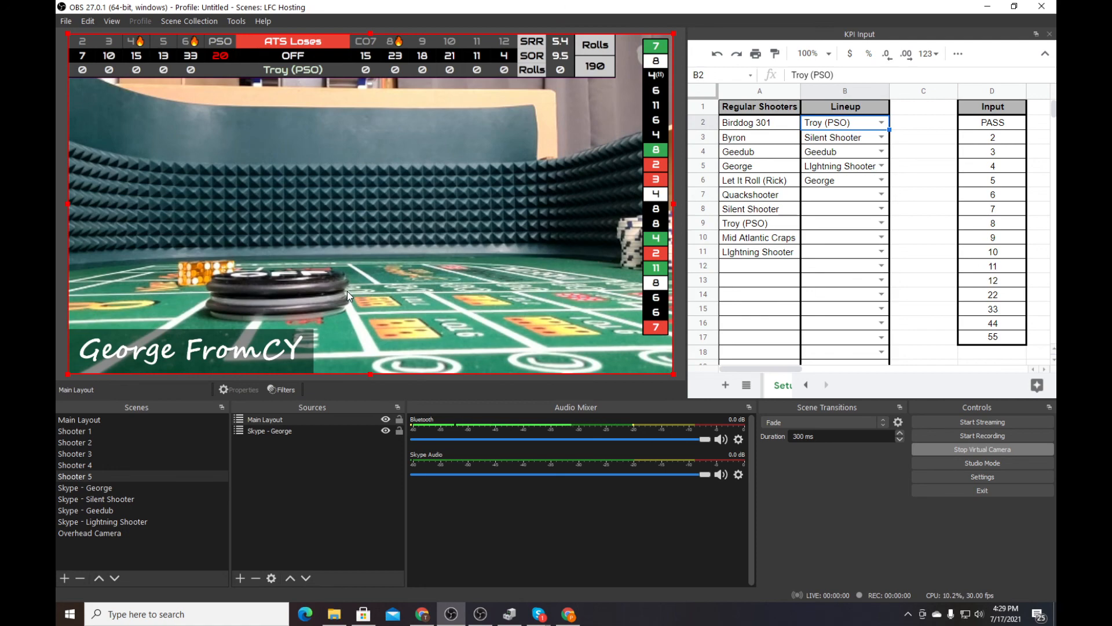
{"action": "left_click", "coordinate": [62, 307]}
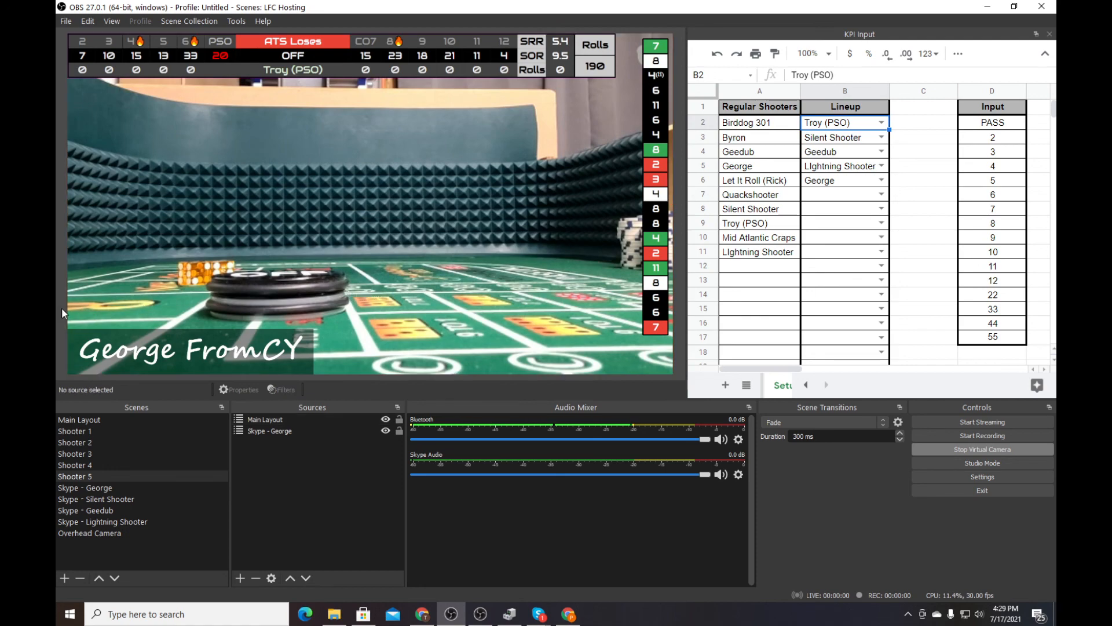
{"action": "left_click", "coordinate": [481, 613]}
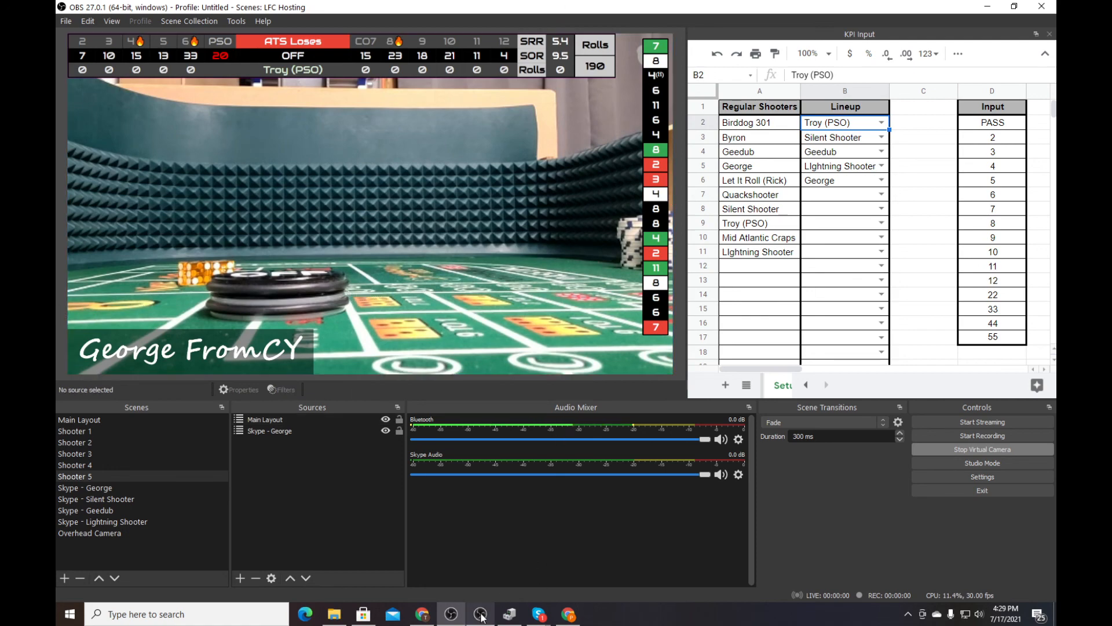